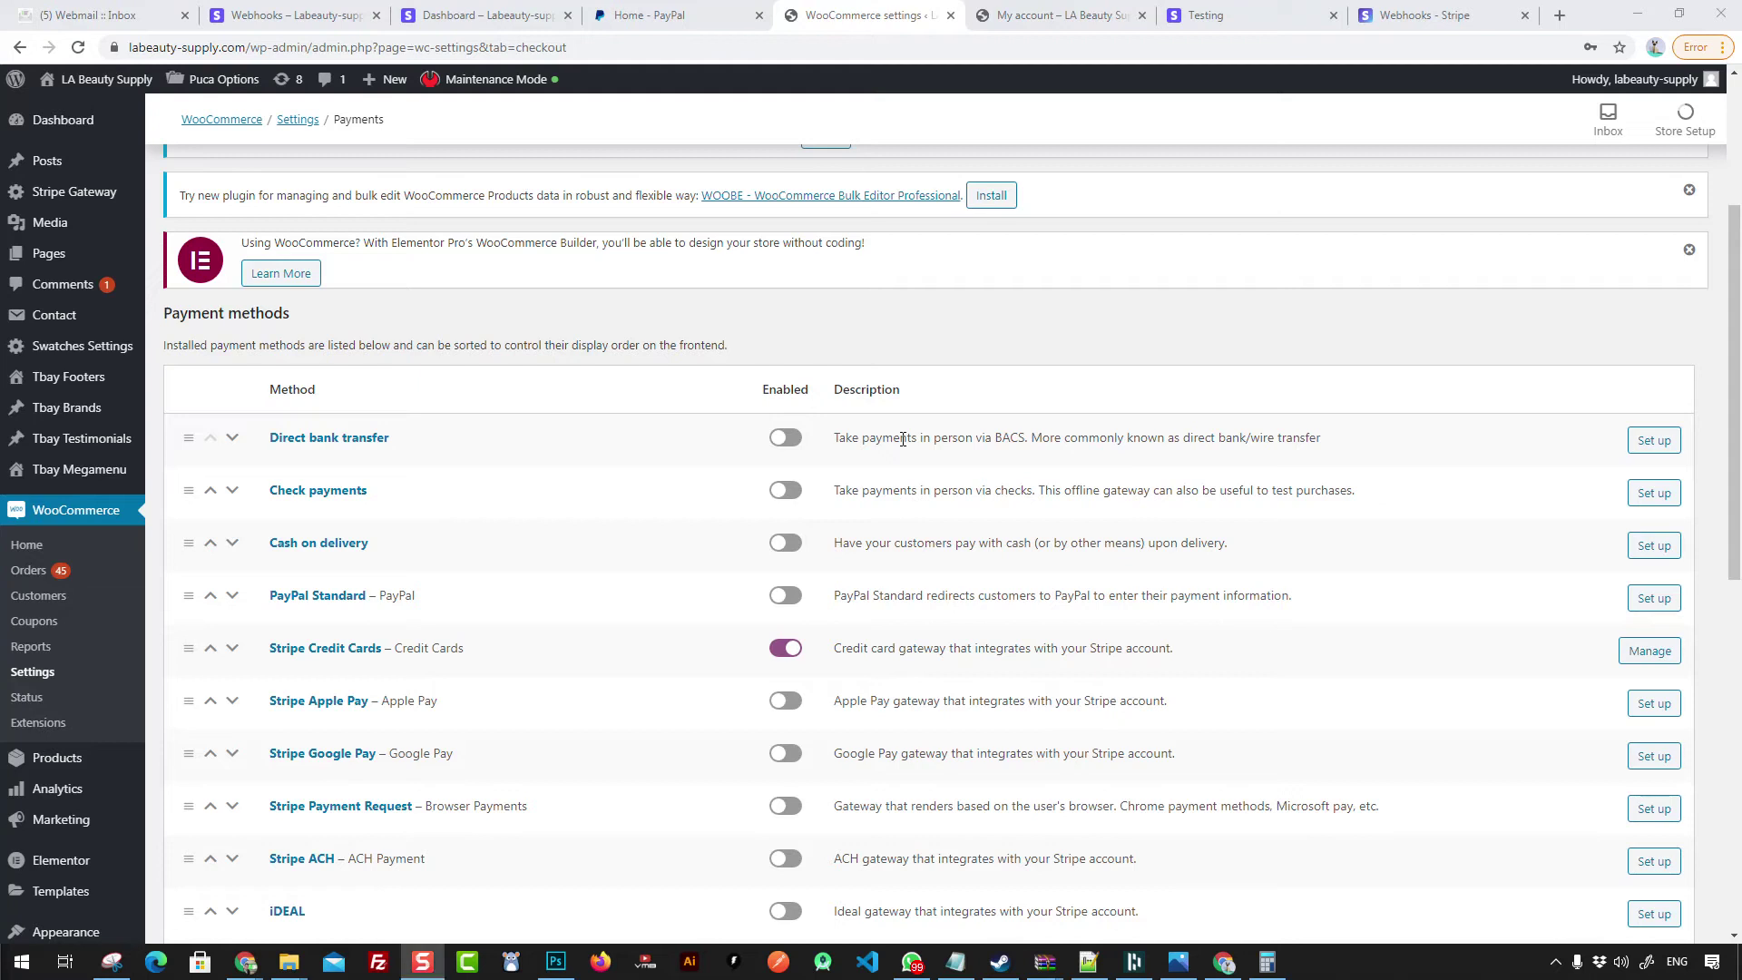
Step: Enable the PayPal Standard payment method in the WooCommerce list of payment methods
scroll(998, 401, "down", 7)
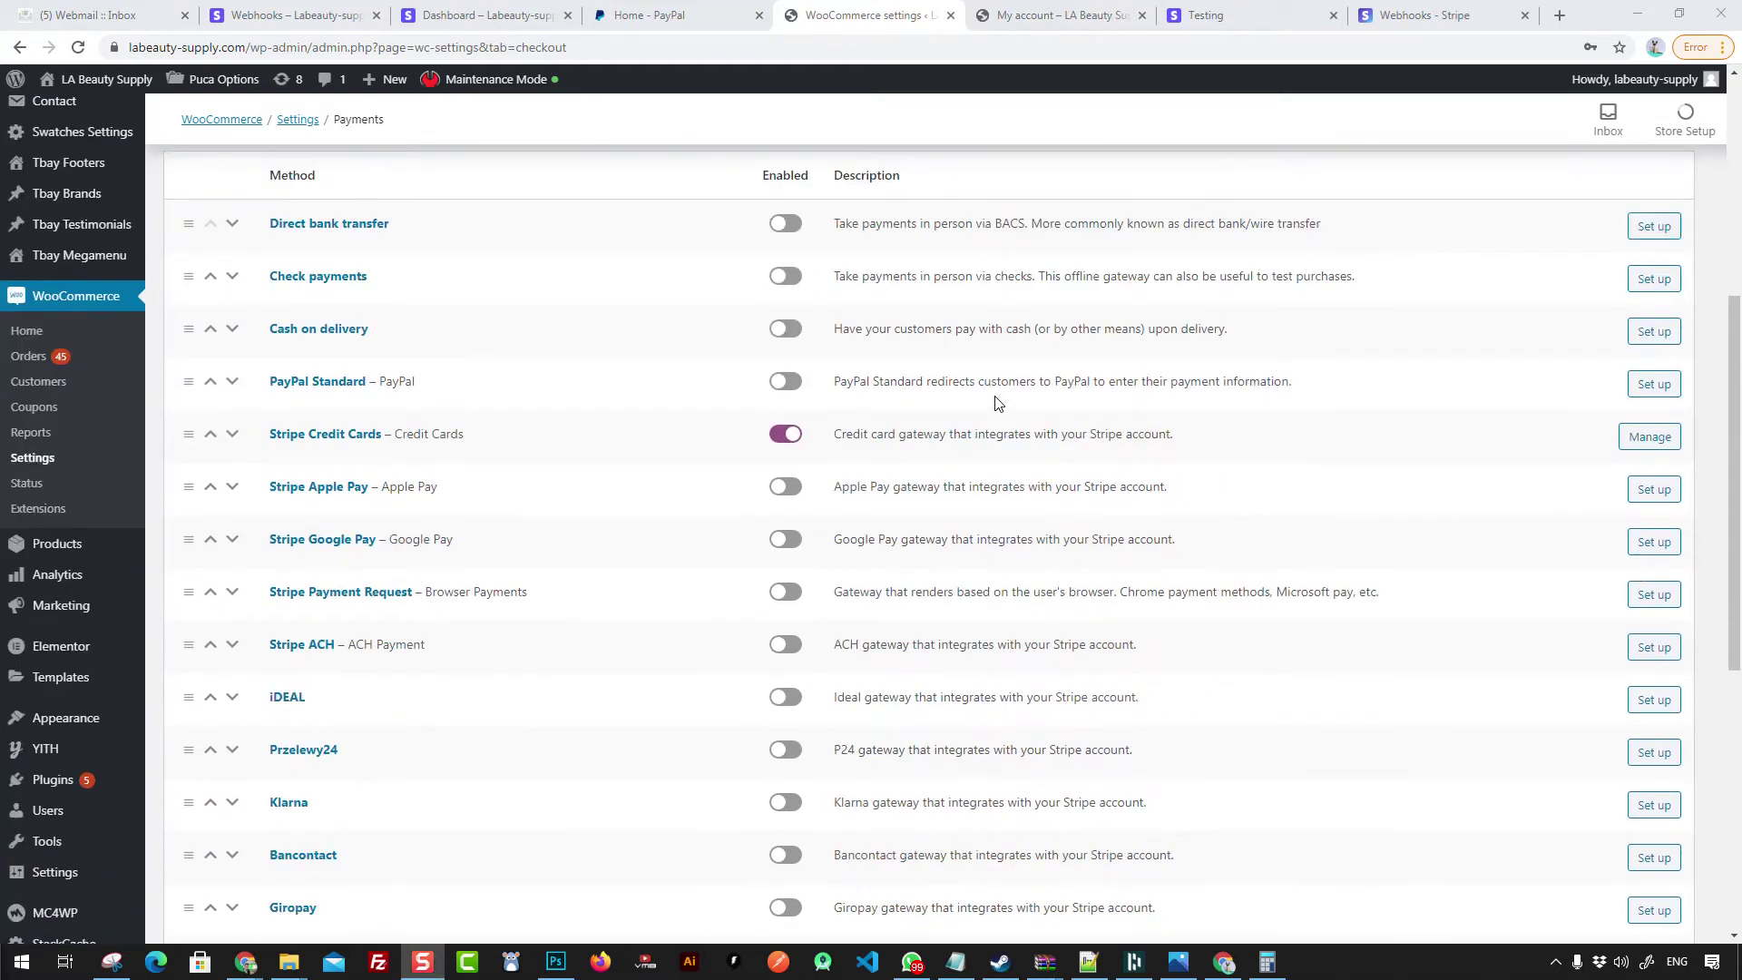
scroll(1175, 504, "up", 7)
scroll(907, 435, "up", 2)
scroll(733, 399, "down", 4)
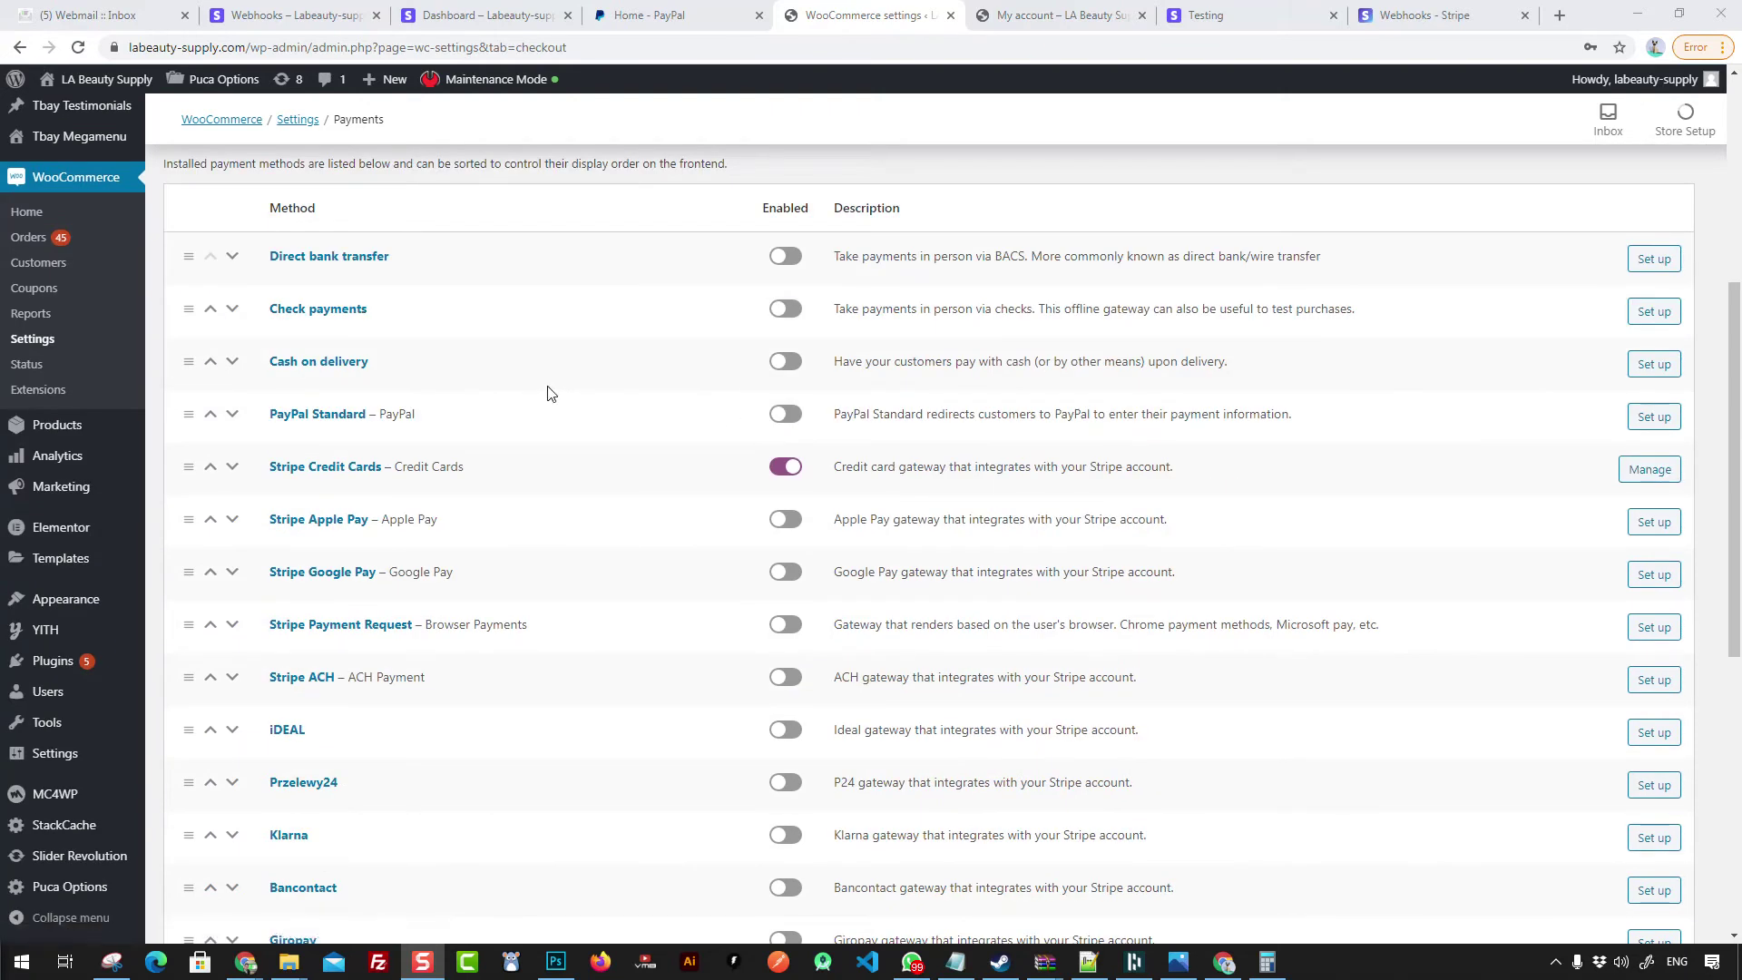
scroll(511, 509, "down", 7)
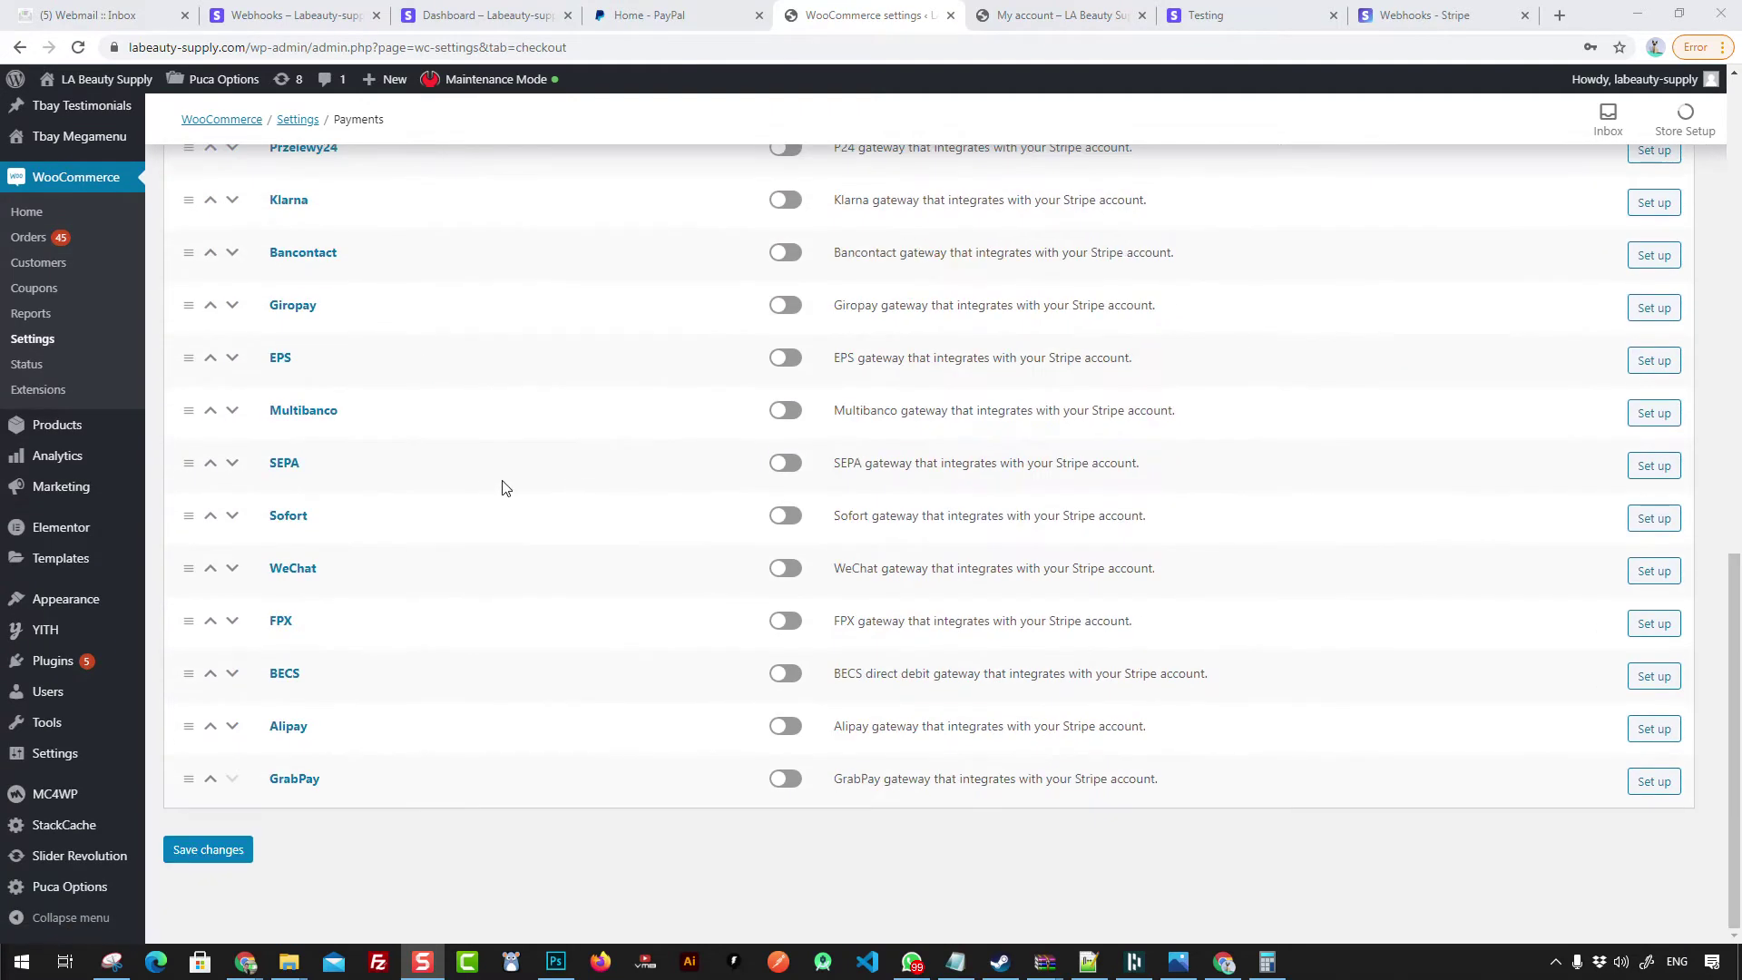
scroll(489, 503, "up", 7)
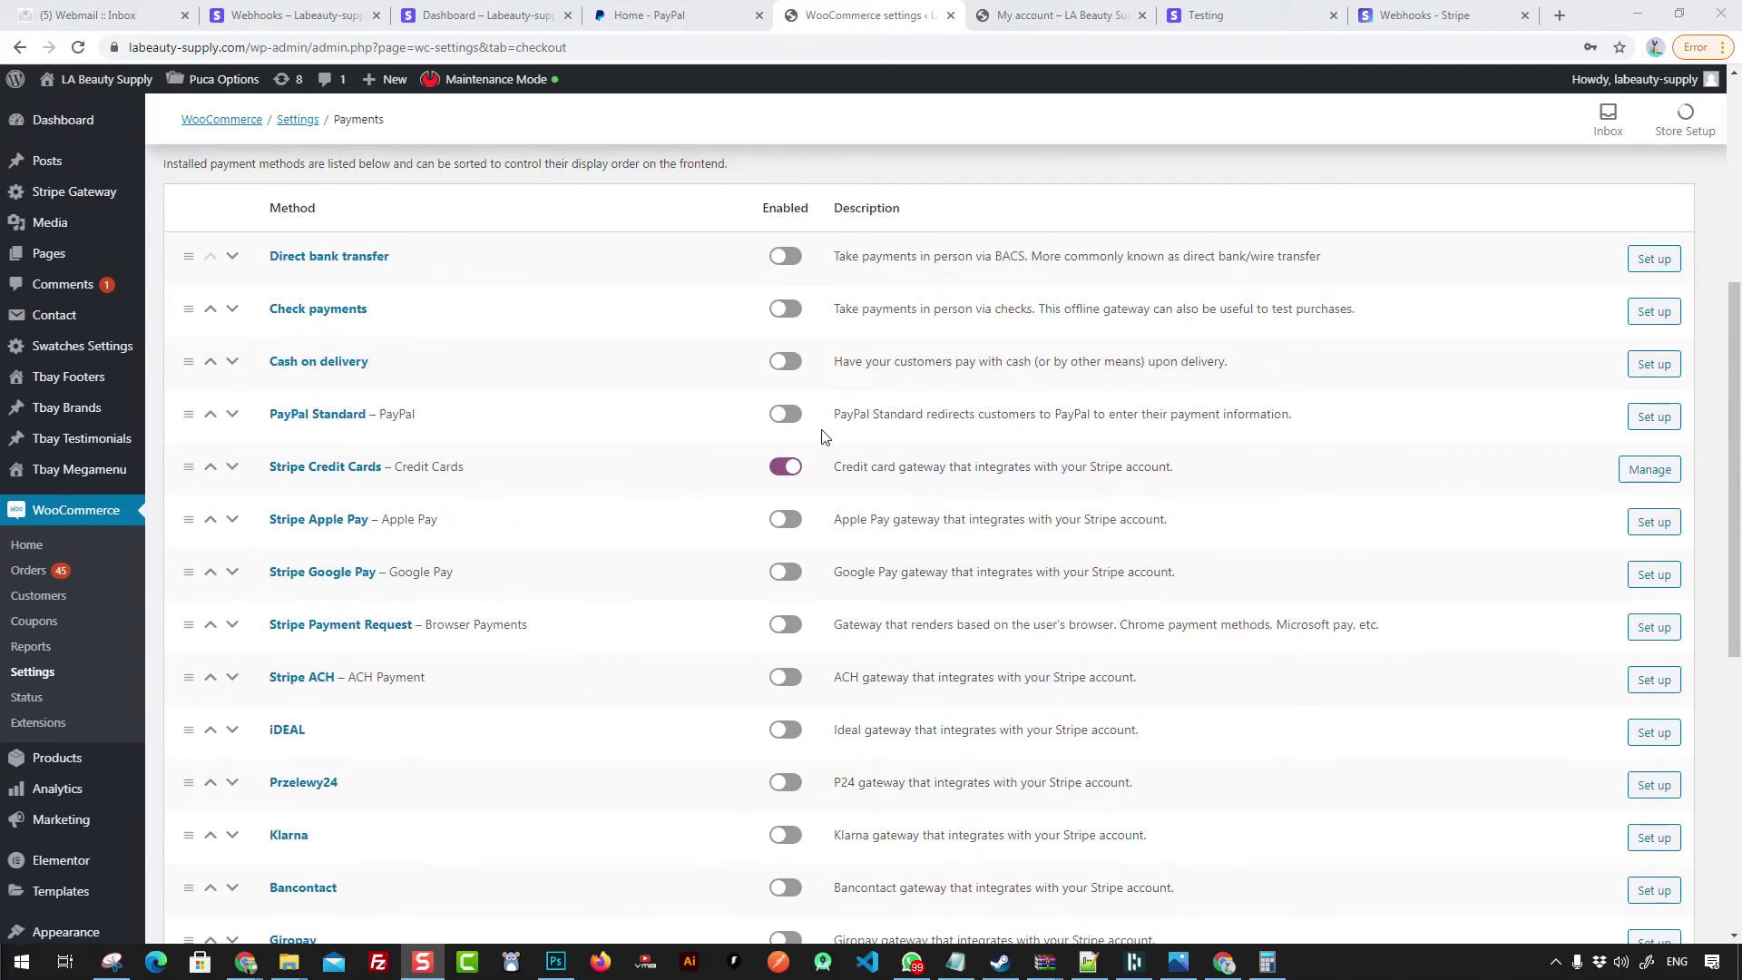
left_click(795, 416)
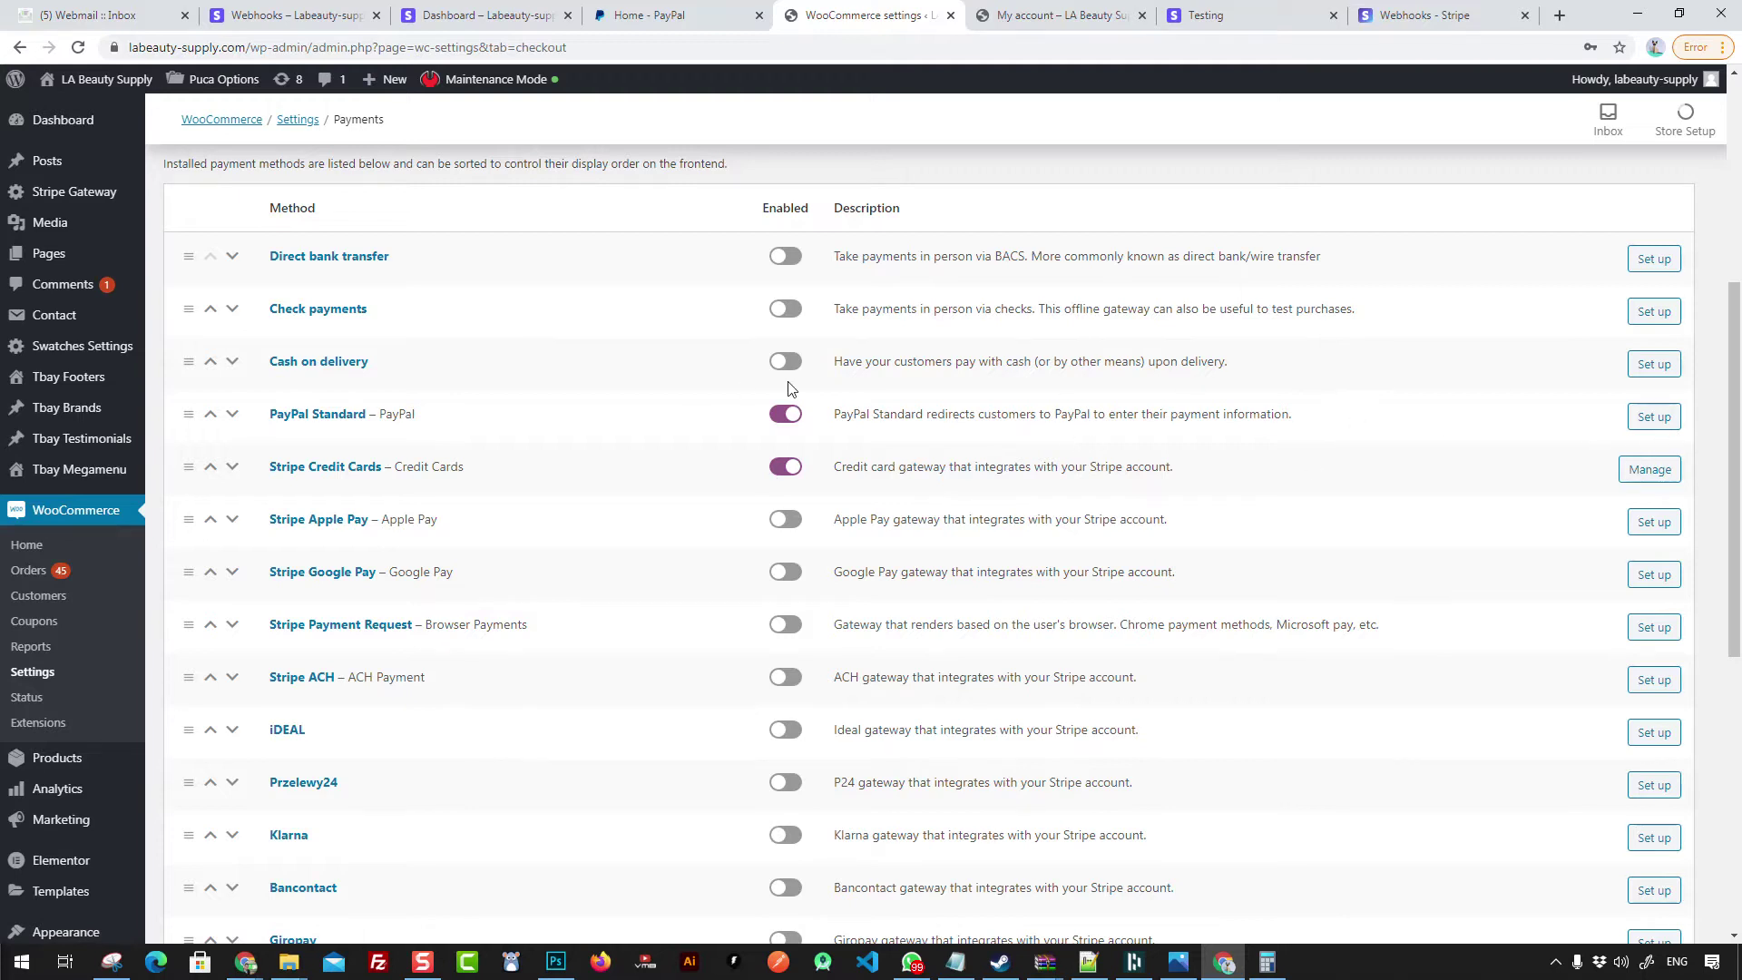
Step: Open the PayPal Standard setup, check its PayPal email and advanced options, and save the settings
left_click(1650, 418)
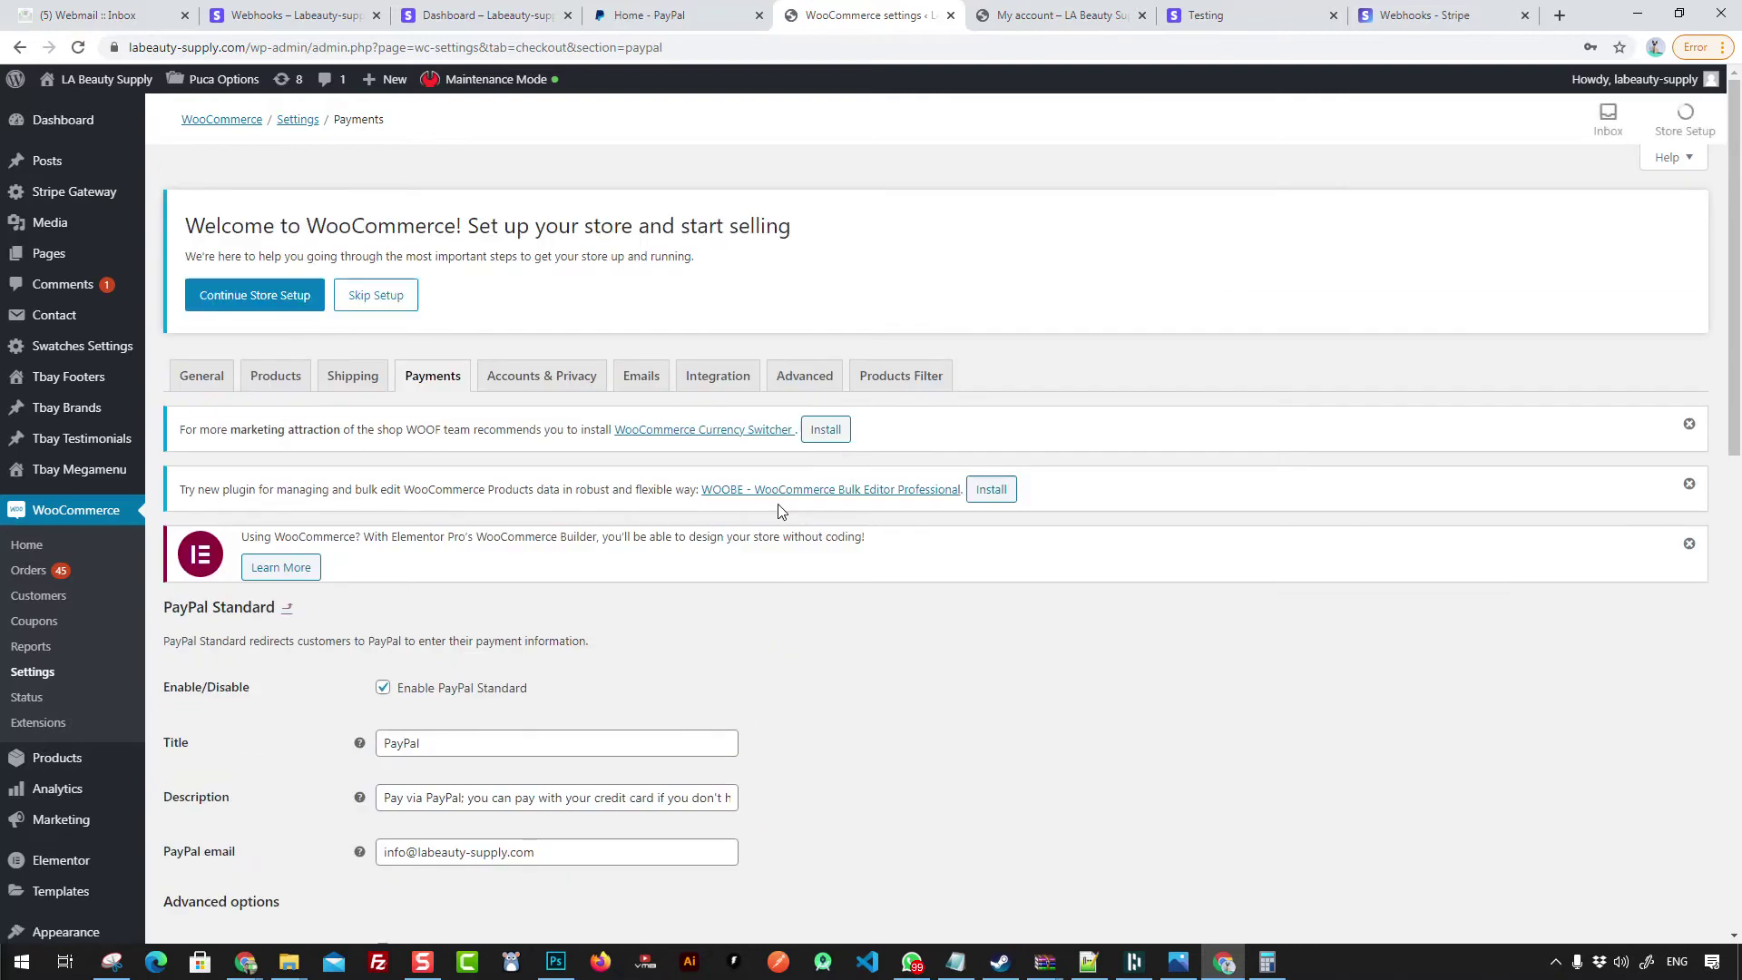
scroll(778, 511, "down", 3)
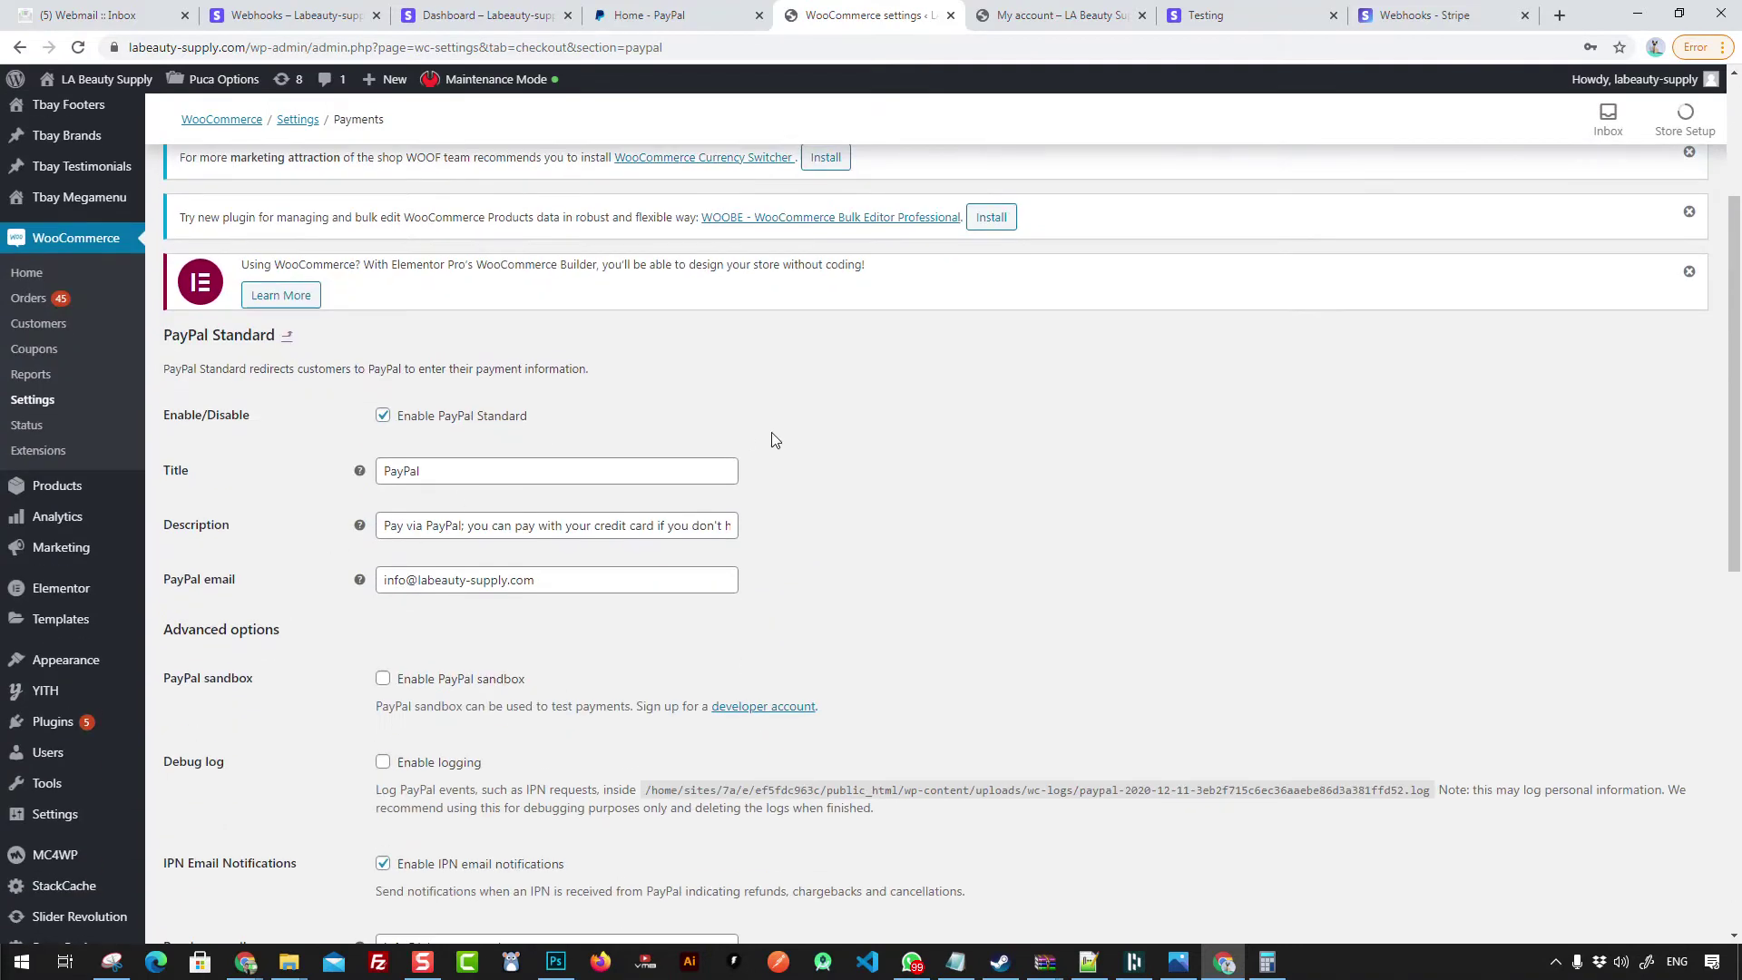
scroll(745, 594, "down", 1)
left_click_drag(608, 484, 291, 494)
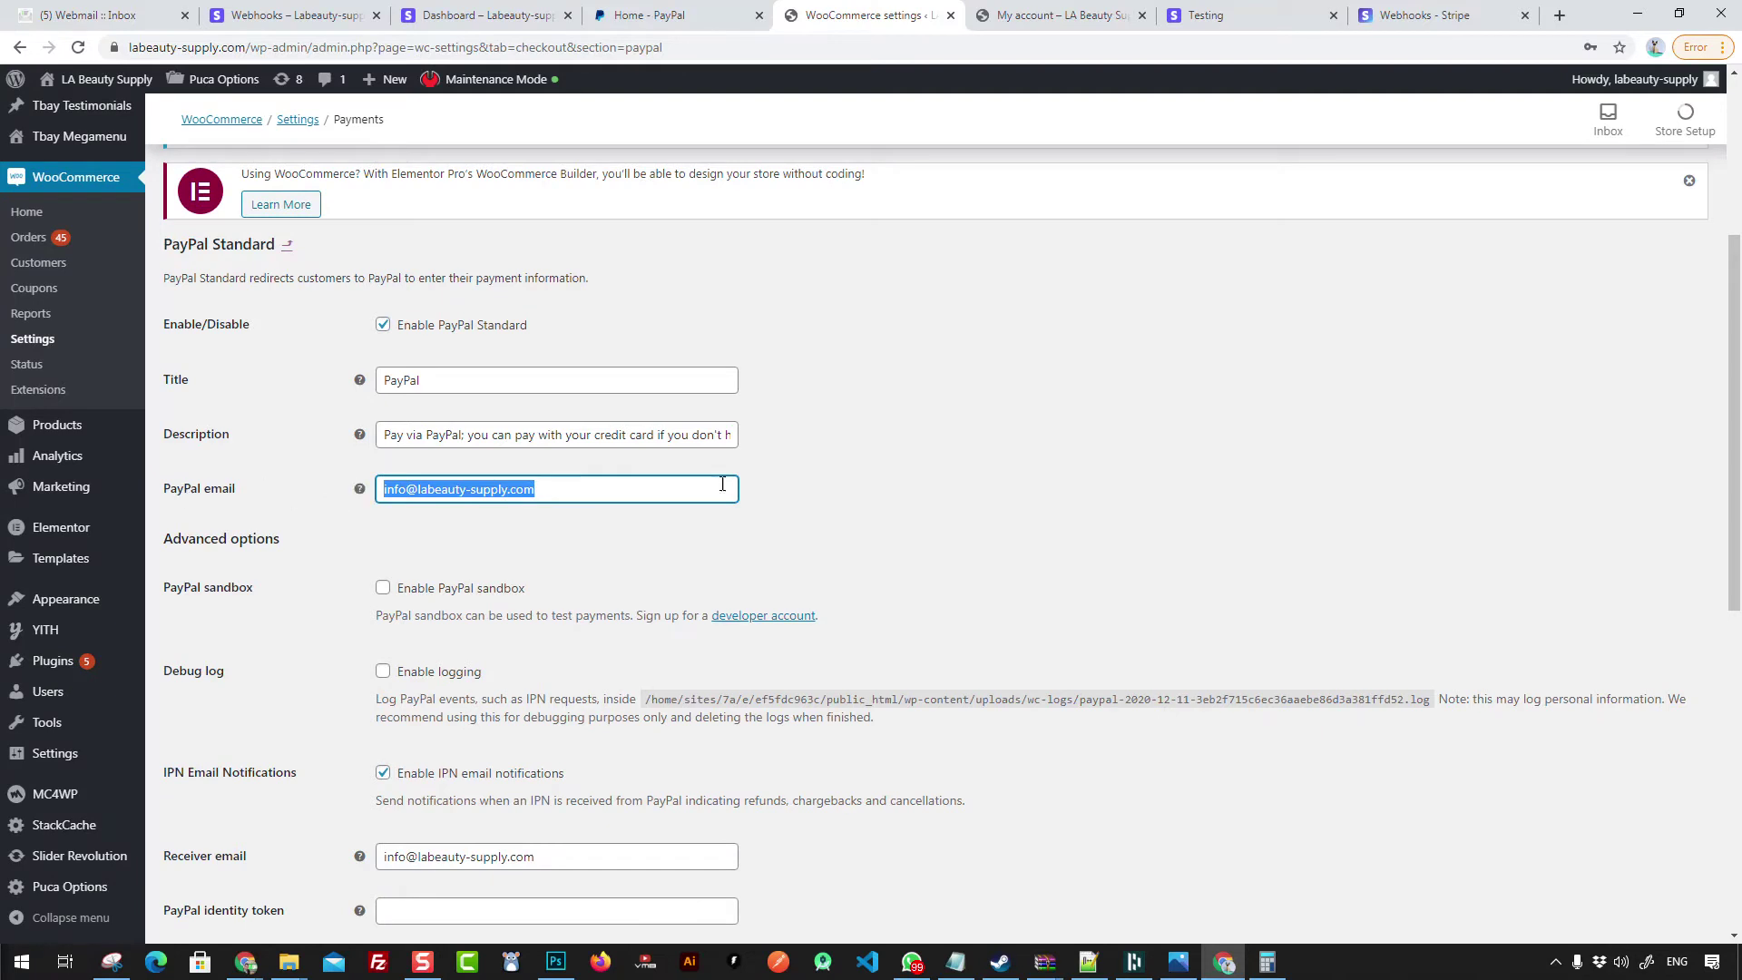
scroll(421, 478, "down", 2)
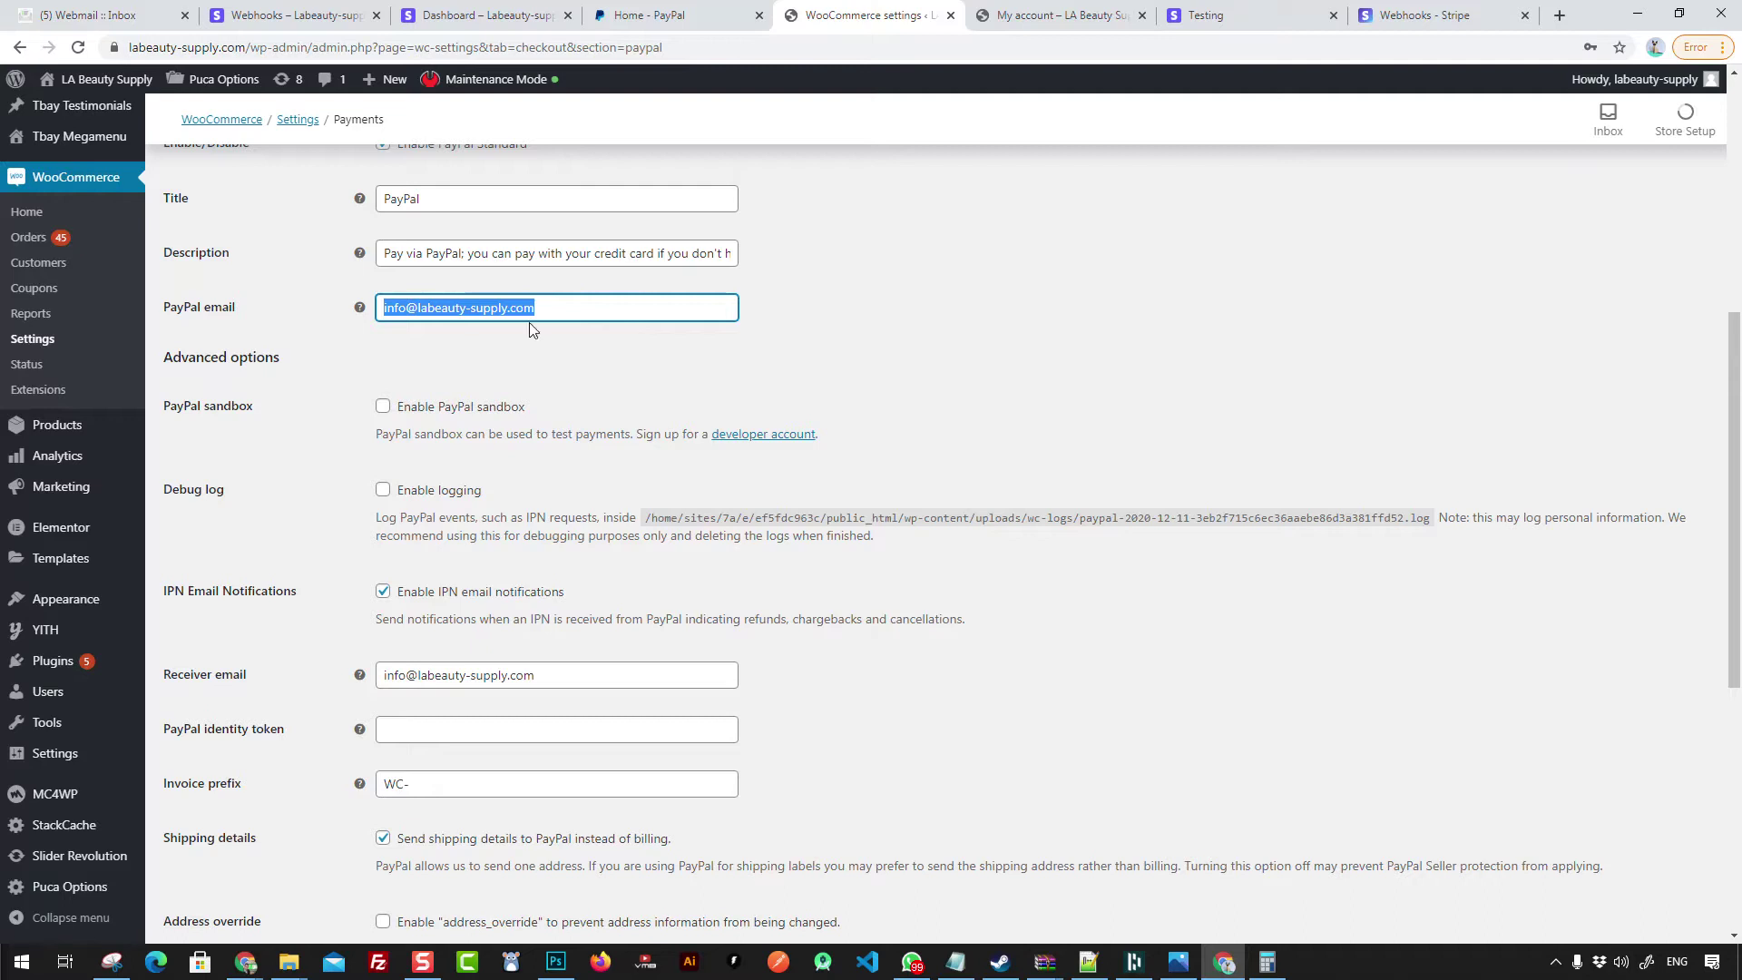
scroll(635, 490, "down", 1)
scroll(939, 610, "down", 1)
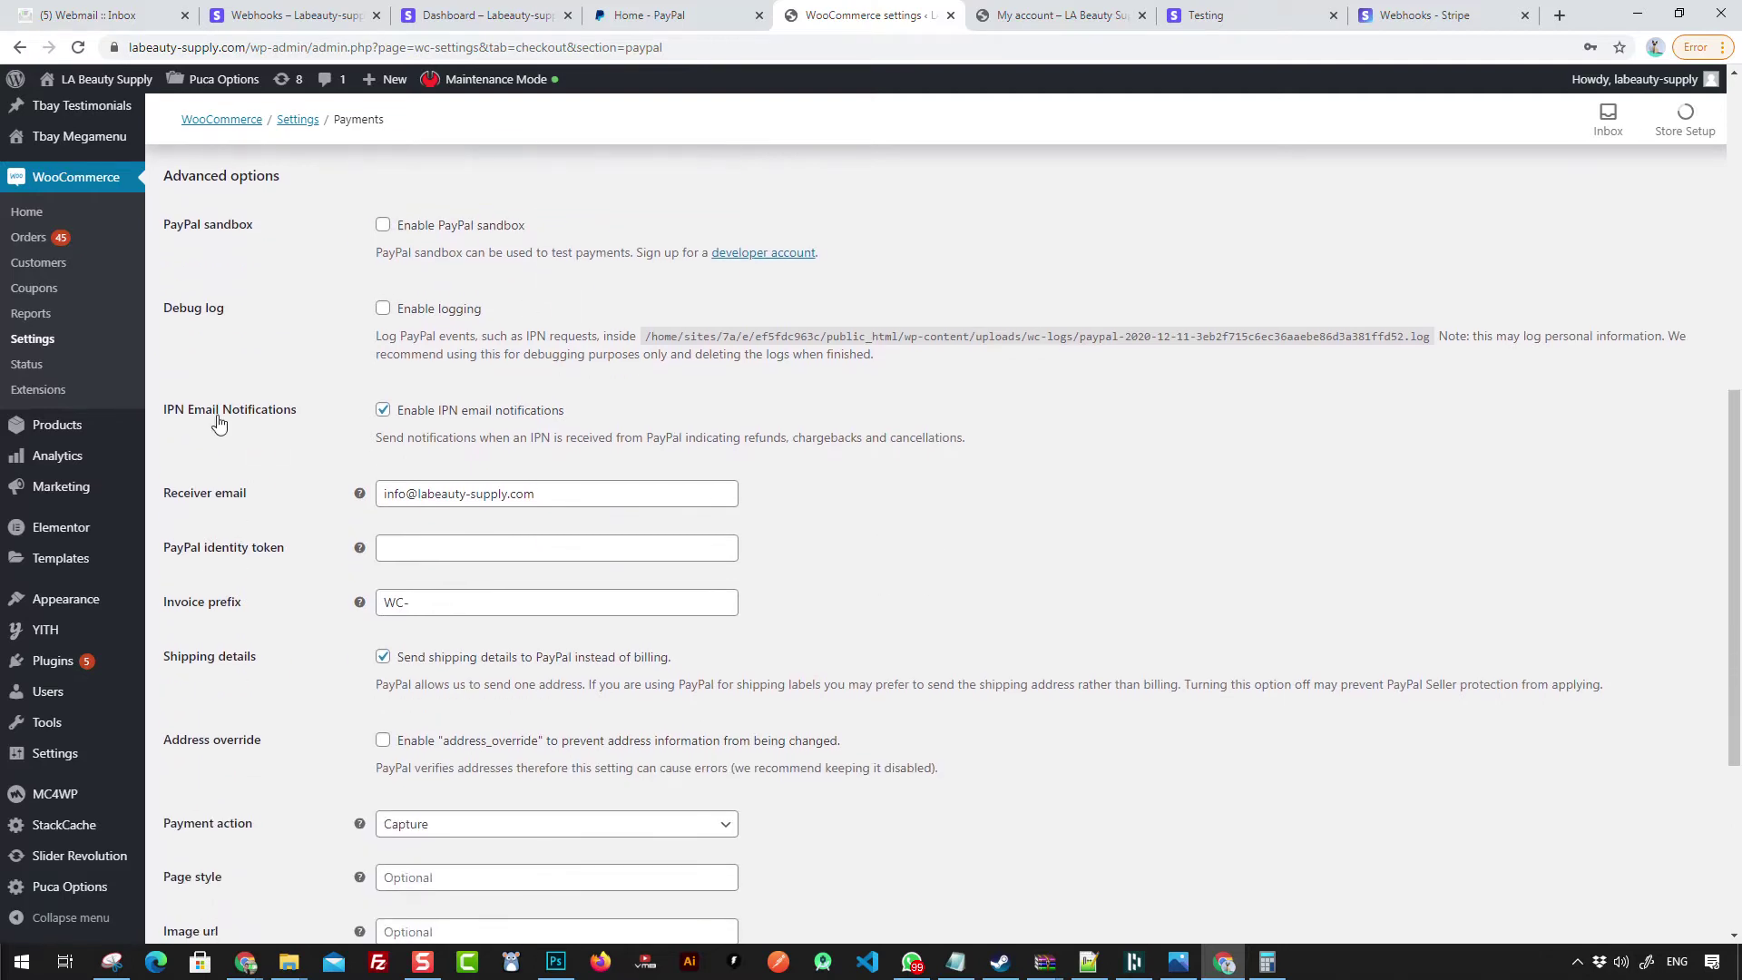
scroll(483, 506, "down", 4)
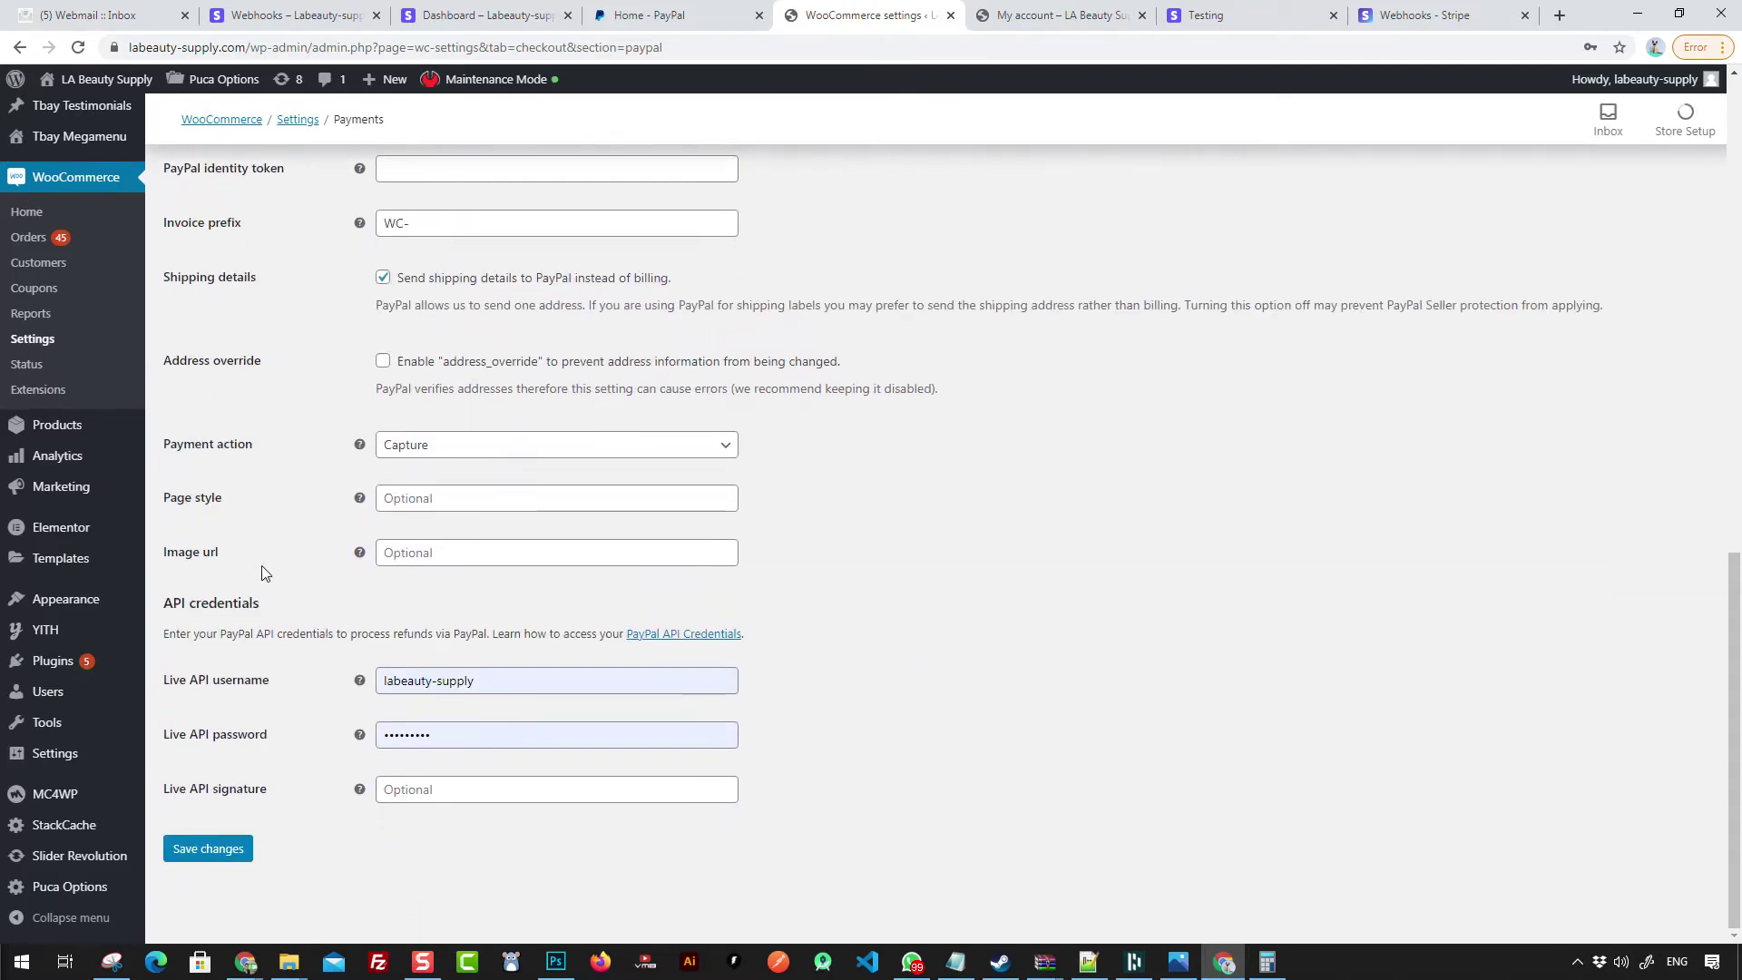
left_click(209, 849)
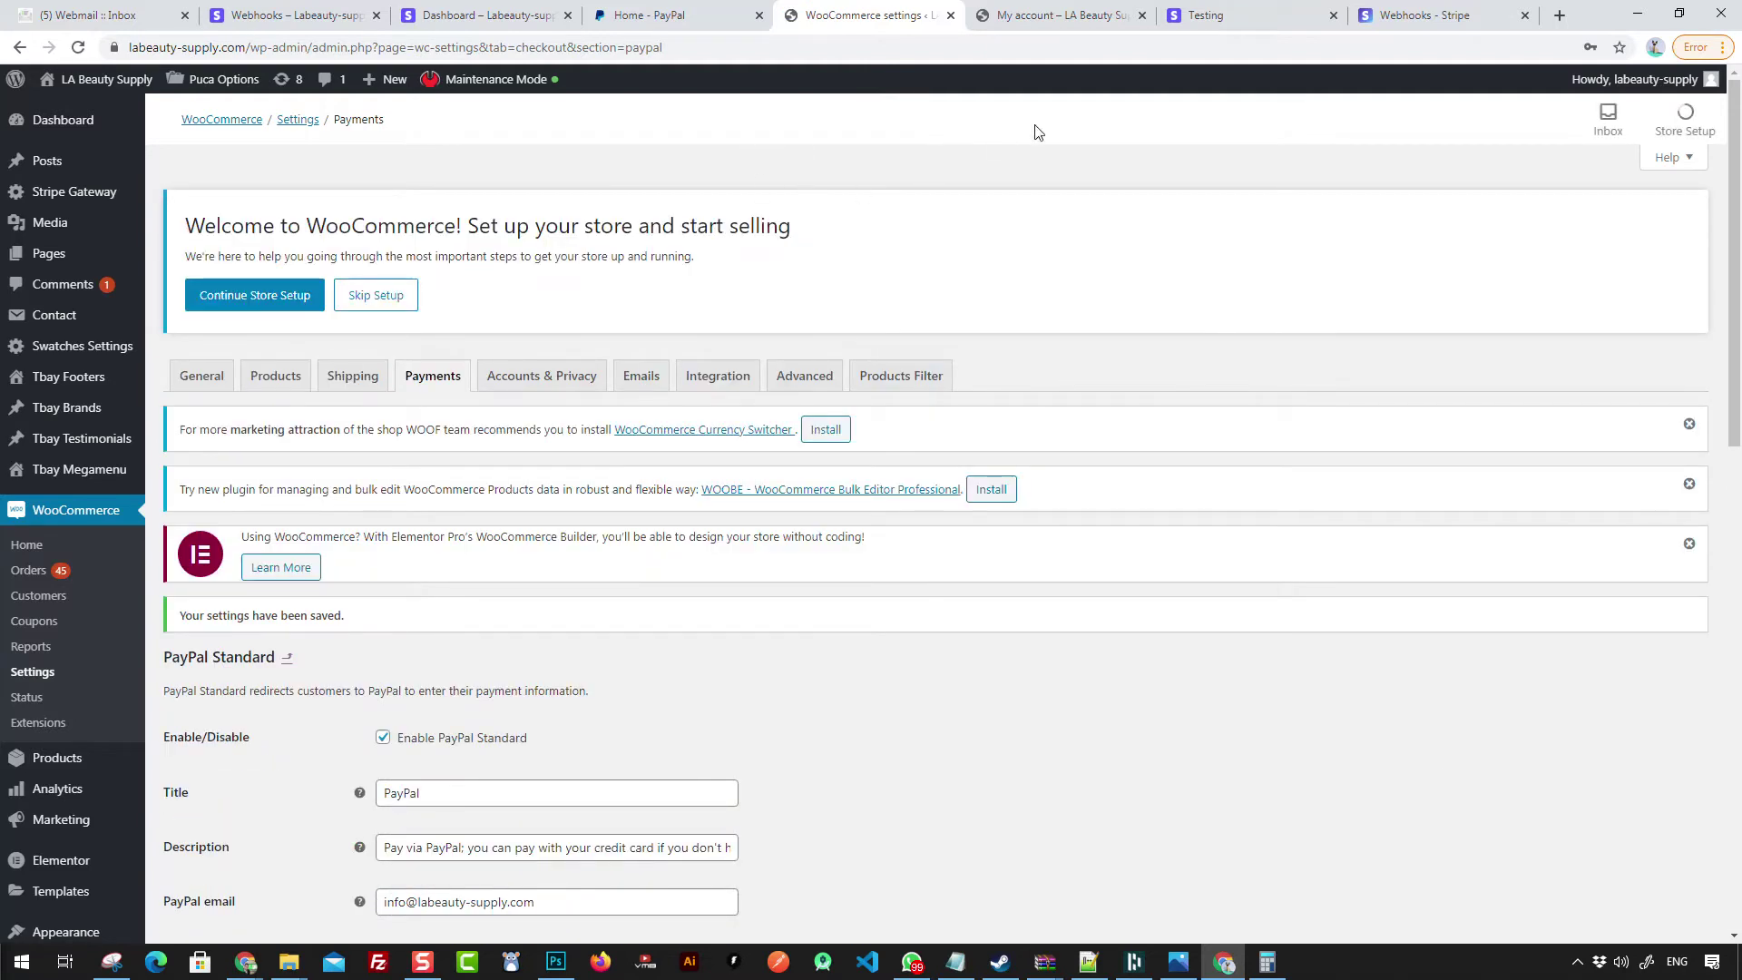
Step: On the storefront's shop page, add the Sensual Remi Uma Lace Front Wig Basic to the cart
left_click(1052, 15)
scroll(962, 340, "up", 3)
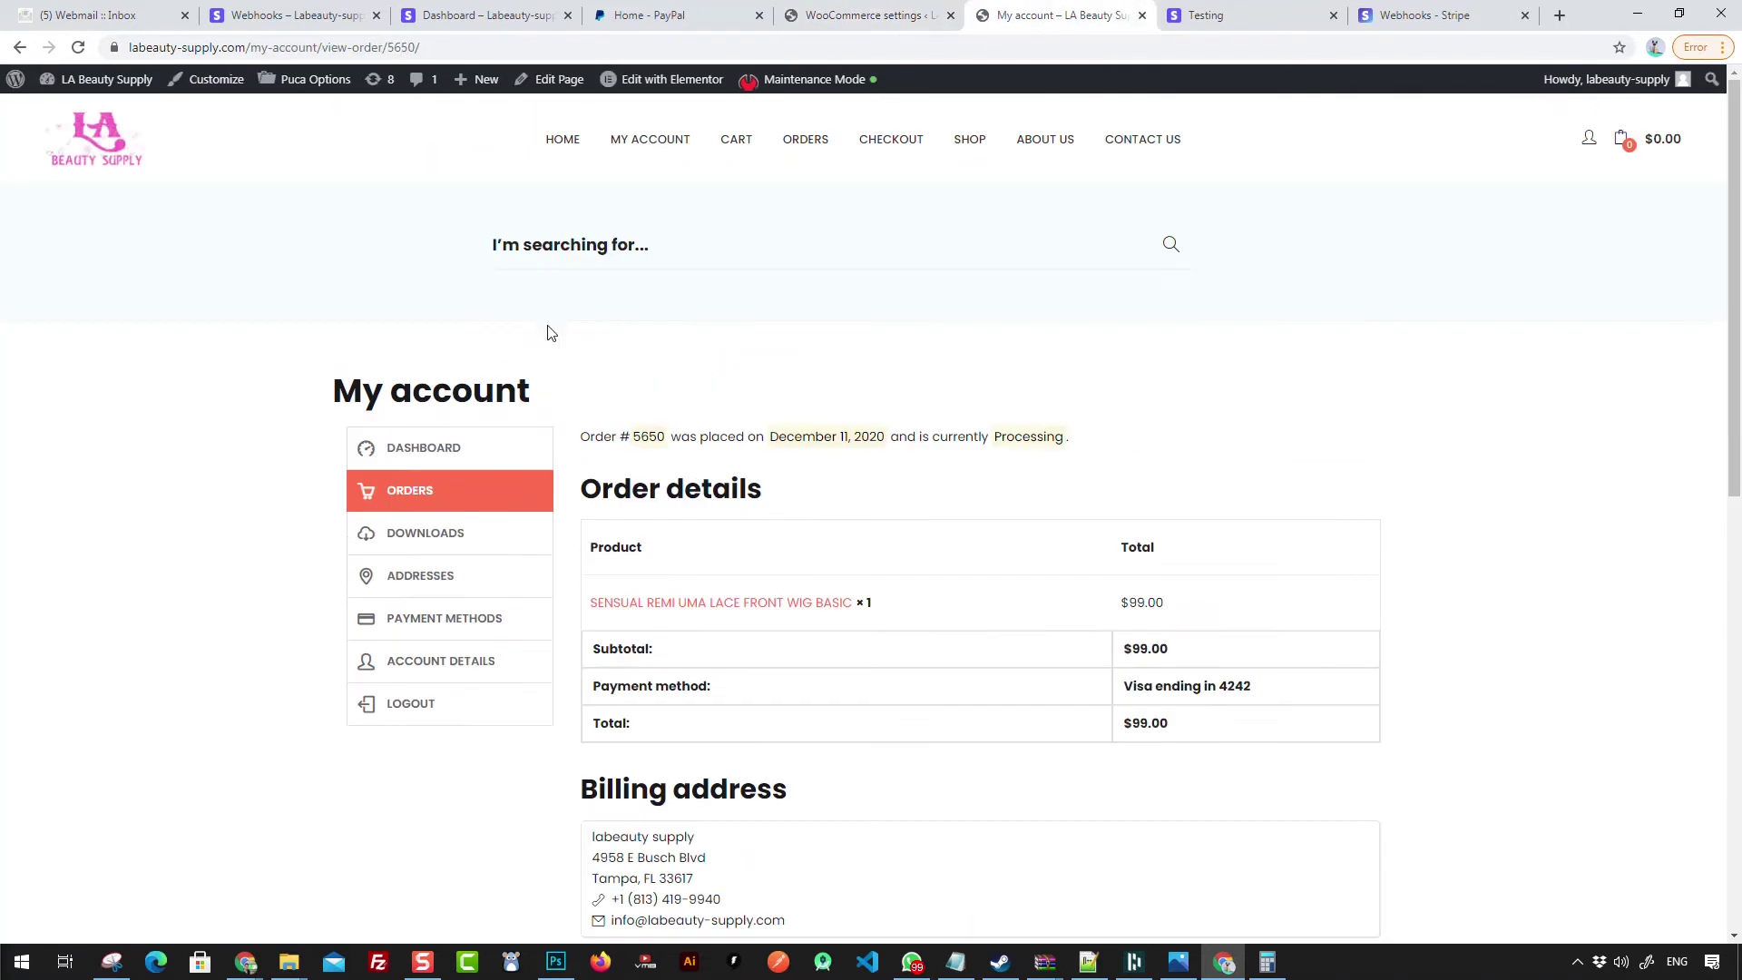
left_click(981, 146)
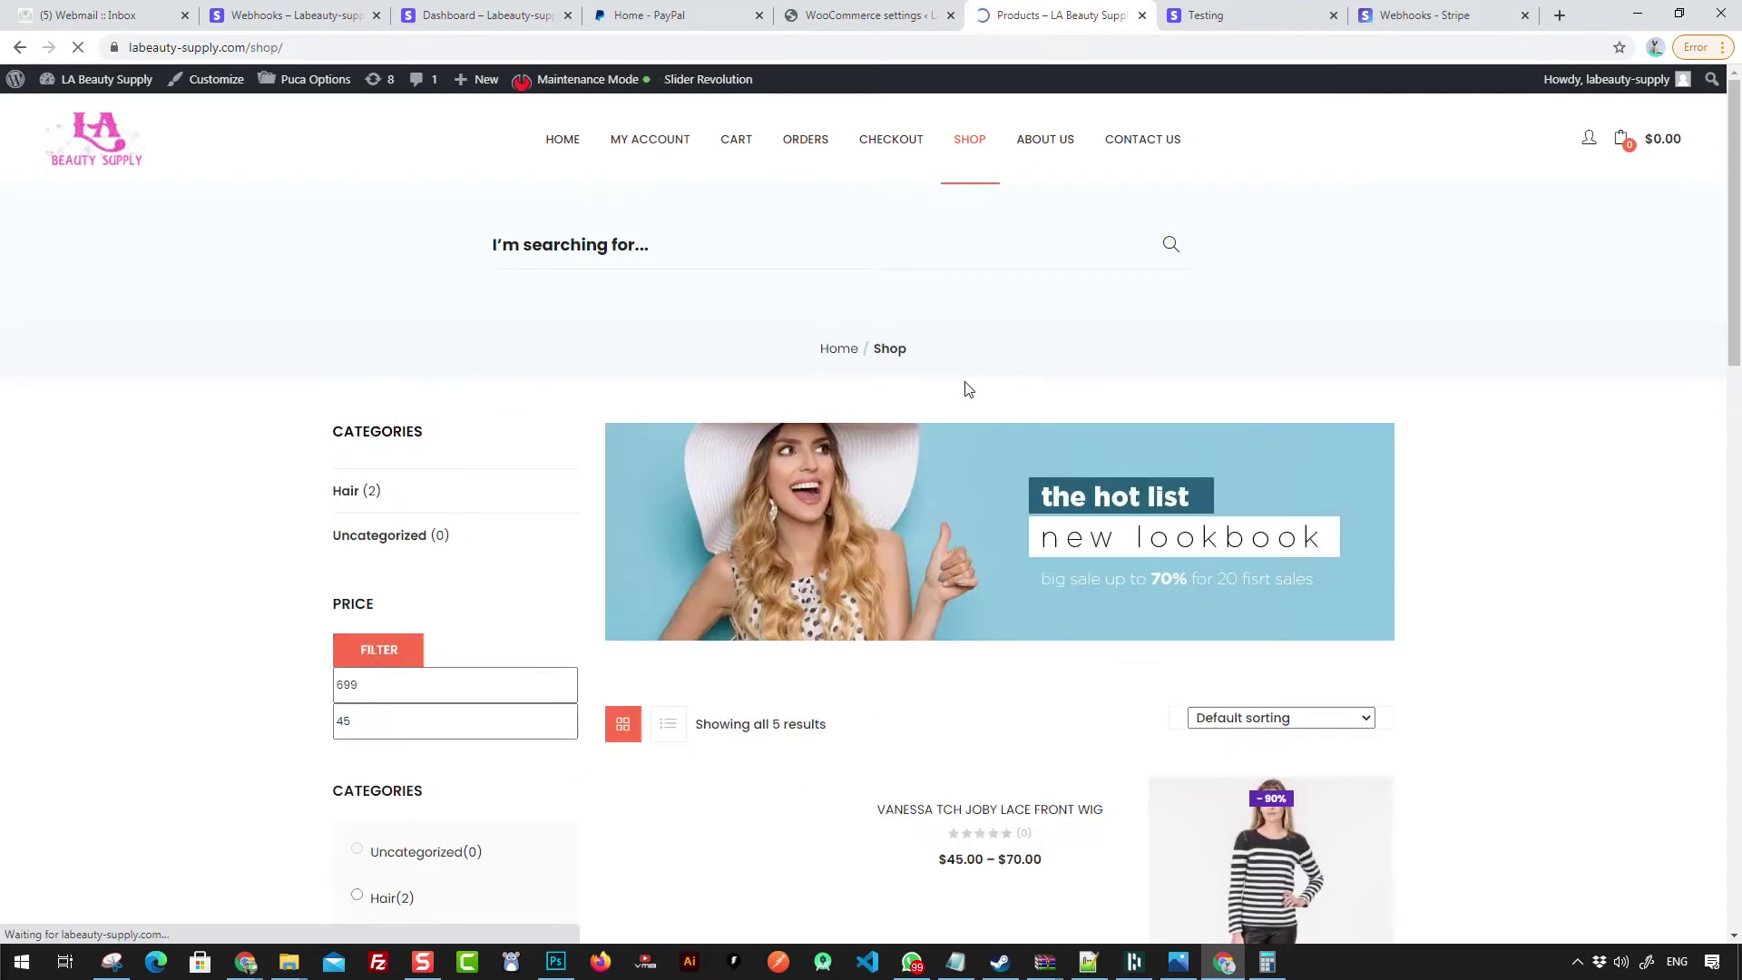
scroll(722, 511, "down", 5)
left_click(726, 673)
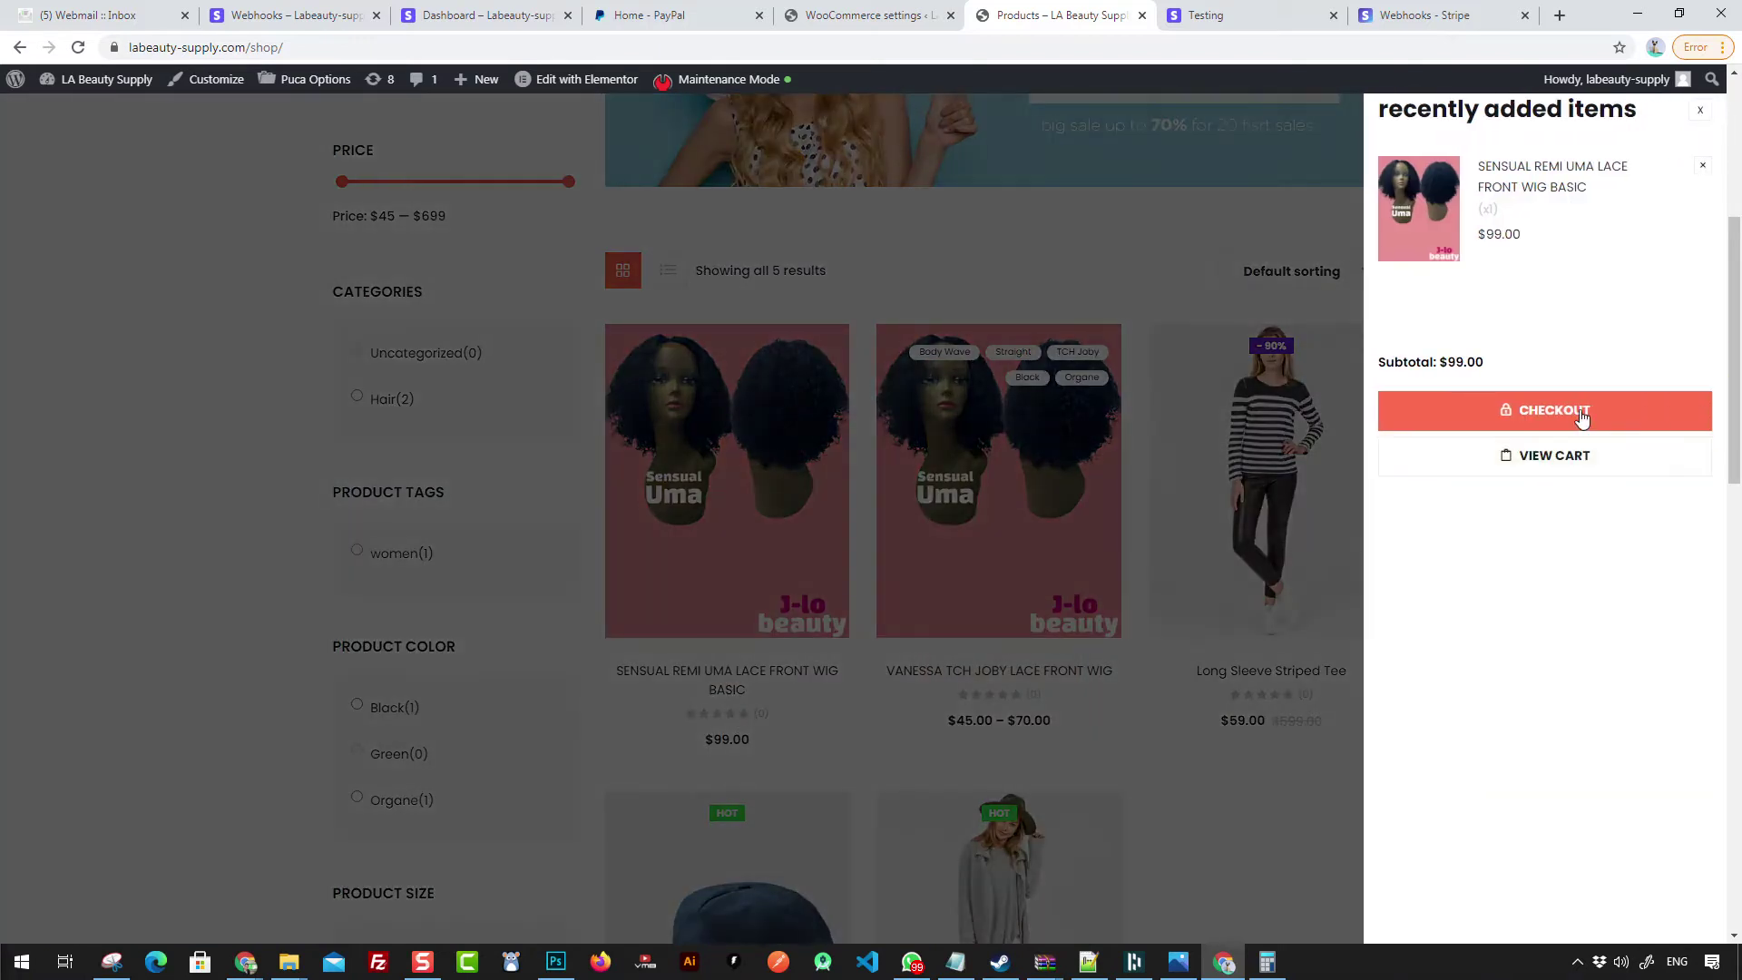
Step: Test the checkout with PayPal as the payment method, agreeing to the terms, proceeding to PayPal and returning to the checkout page
left_click(1580, 413)
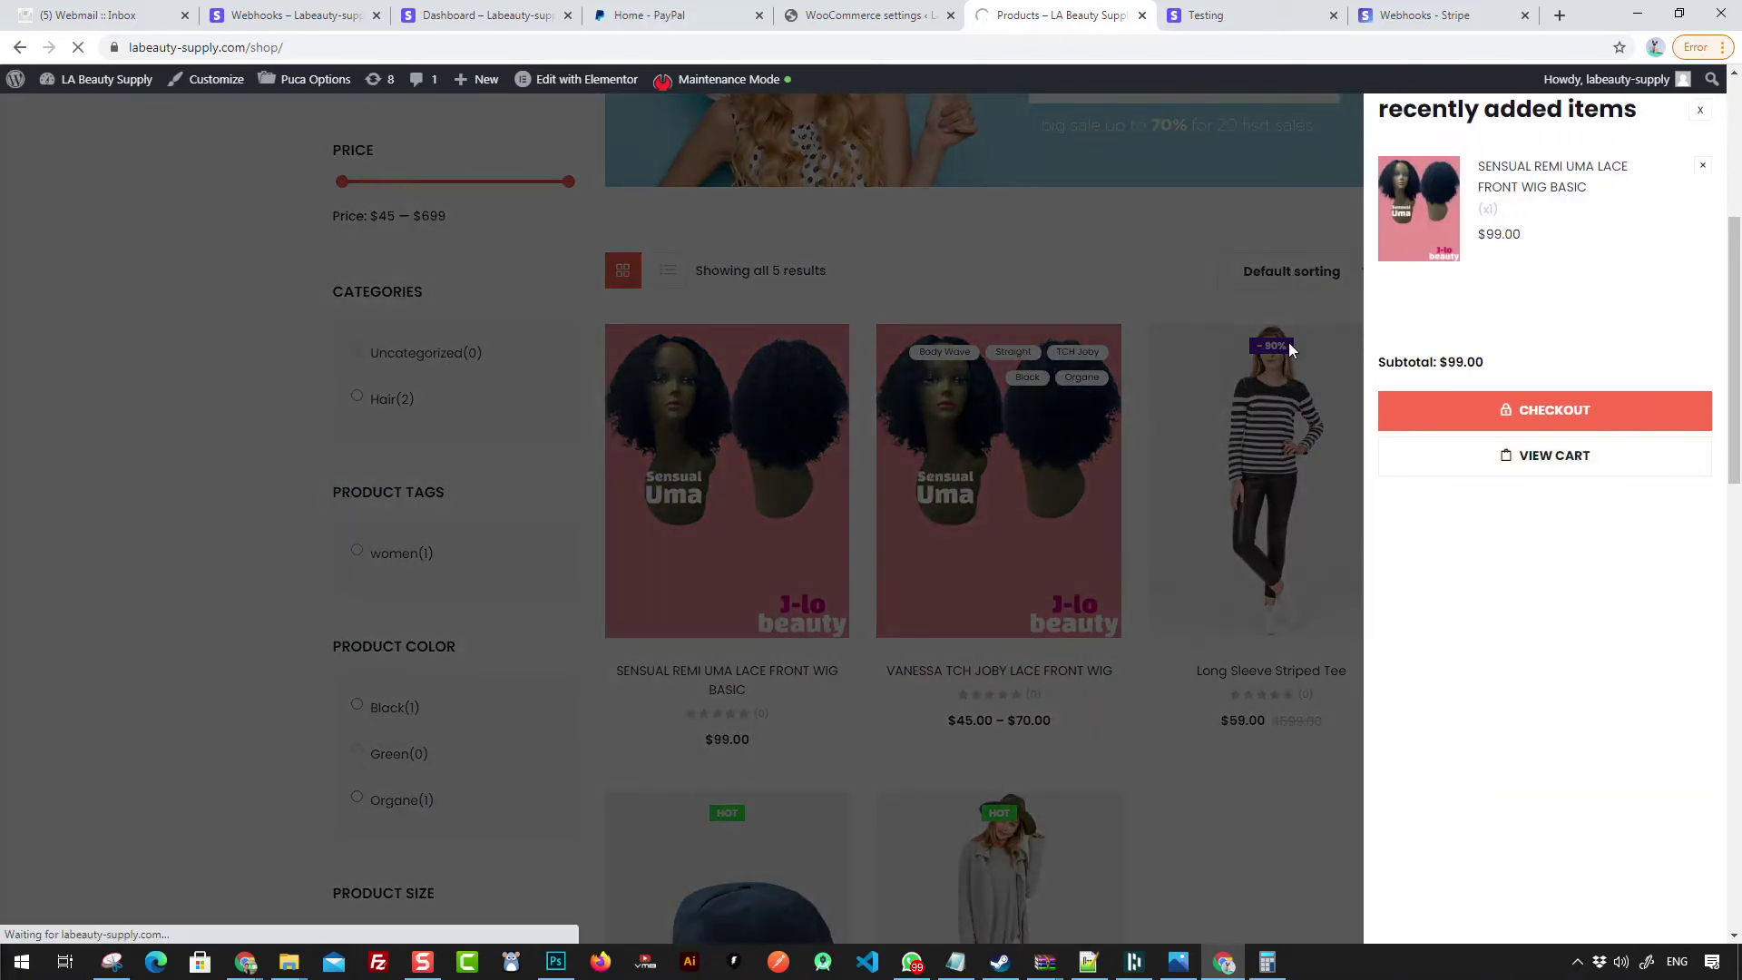
scroll(953, 766, "down", 3)
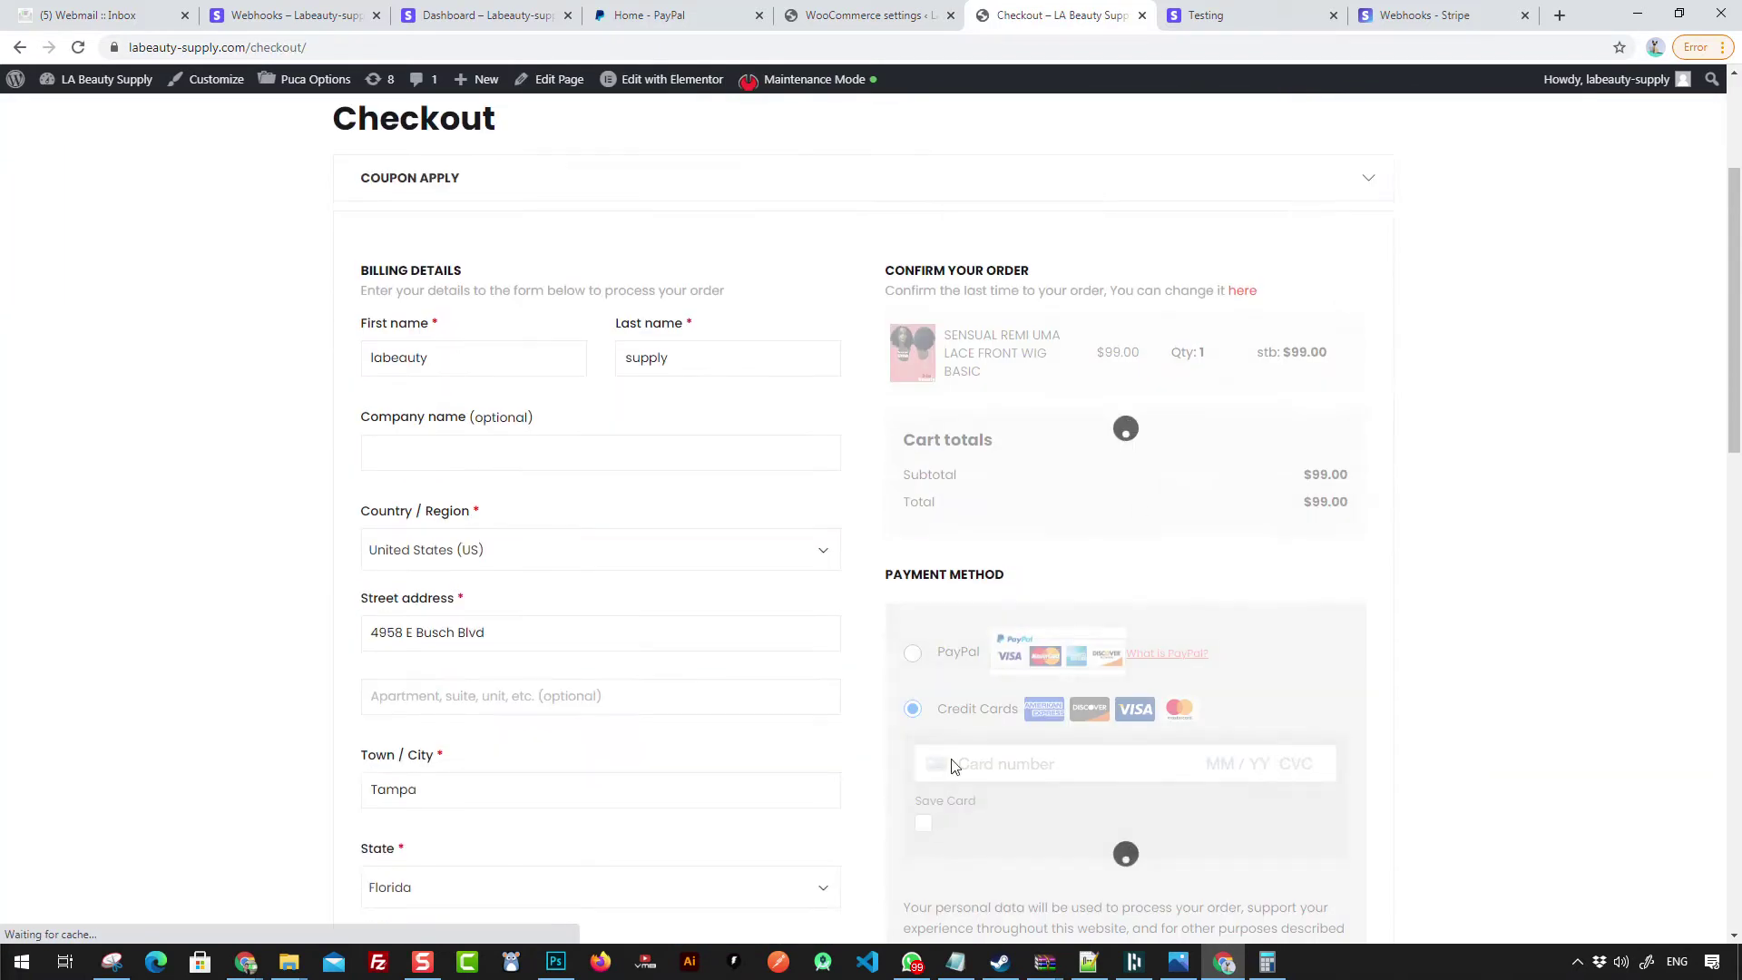
scroll(1125, 590, "down", 4)
left_click(949, 292)
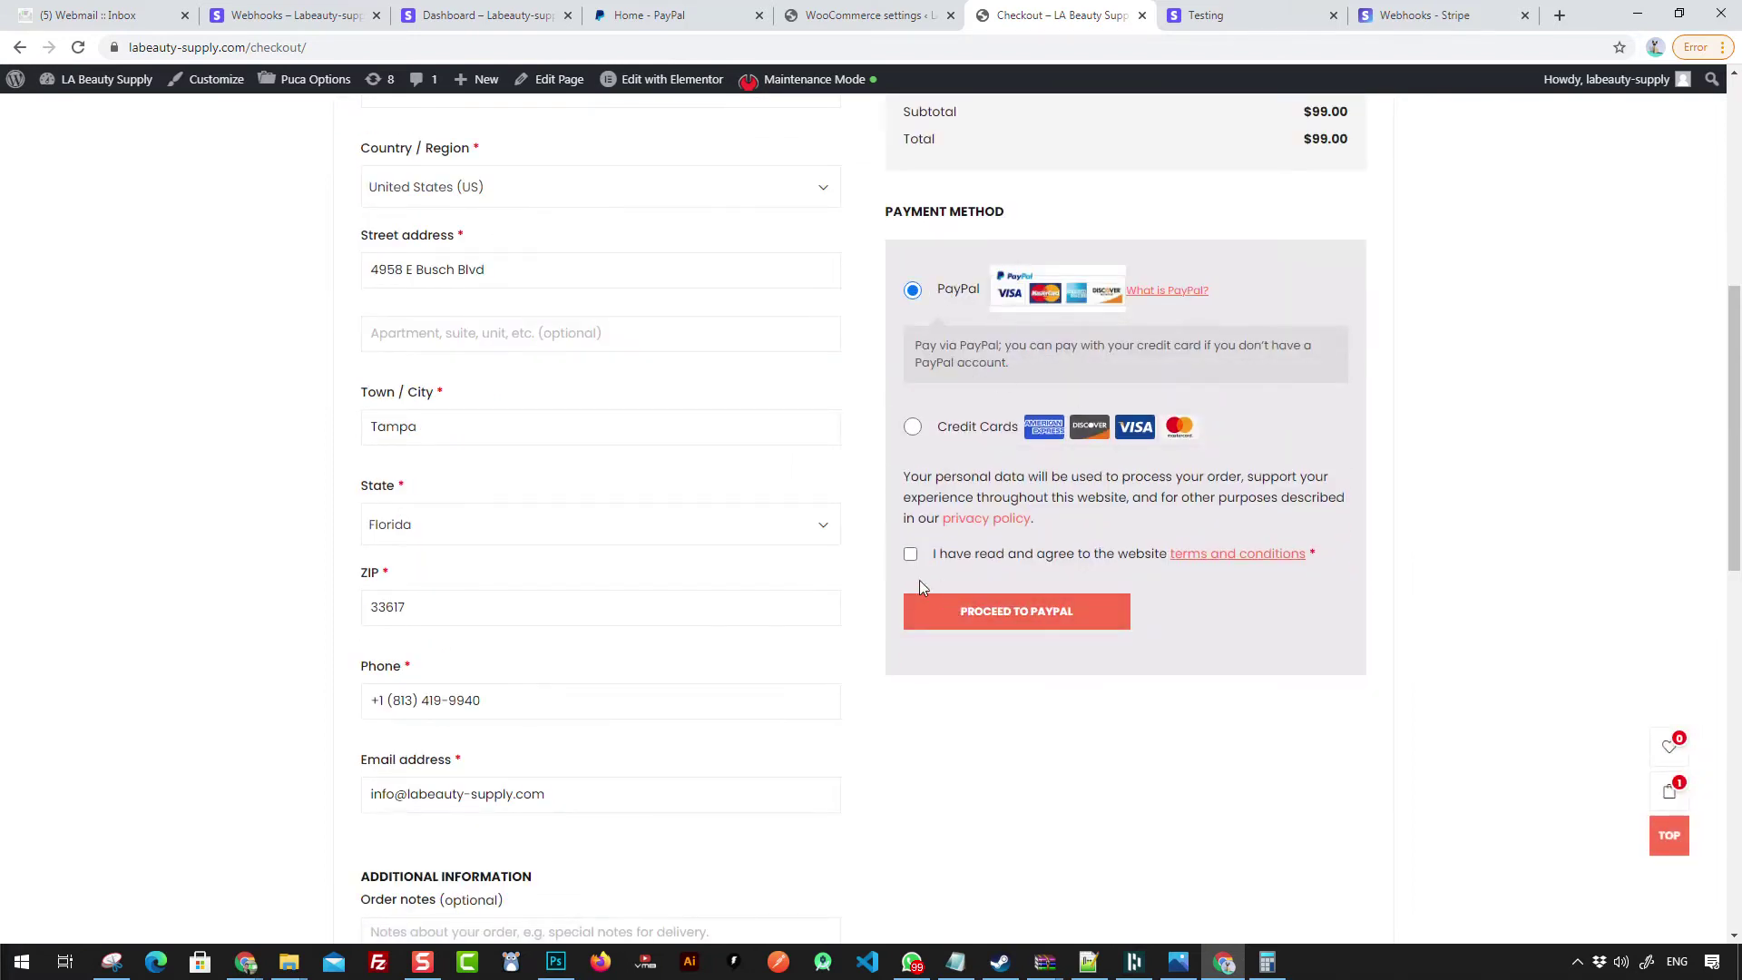
left_click(1025, 626)
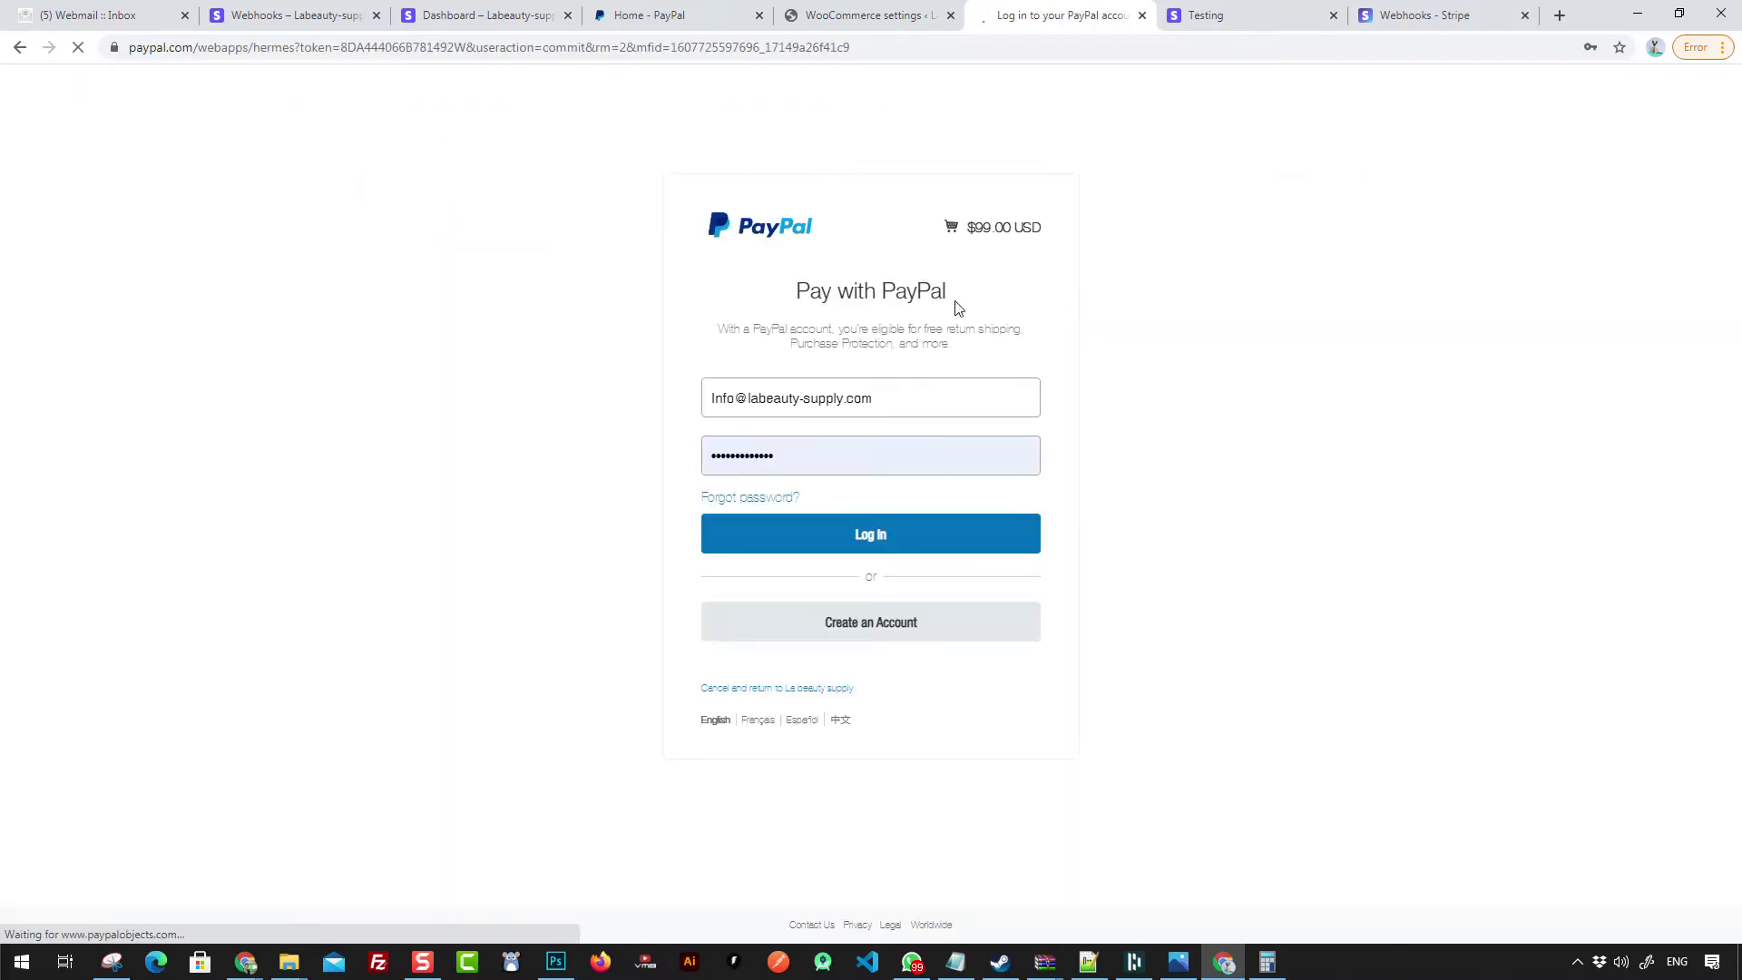
key("alt+Left")
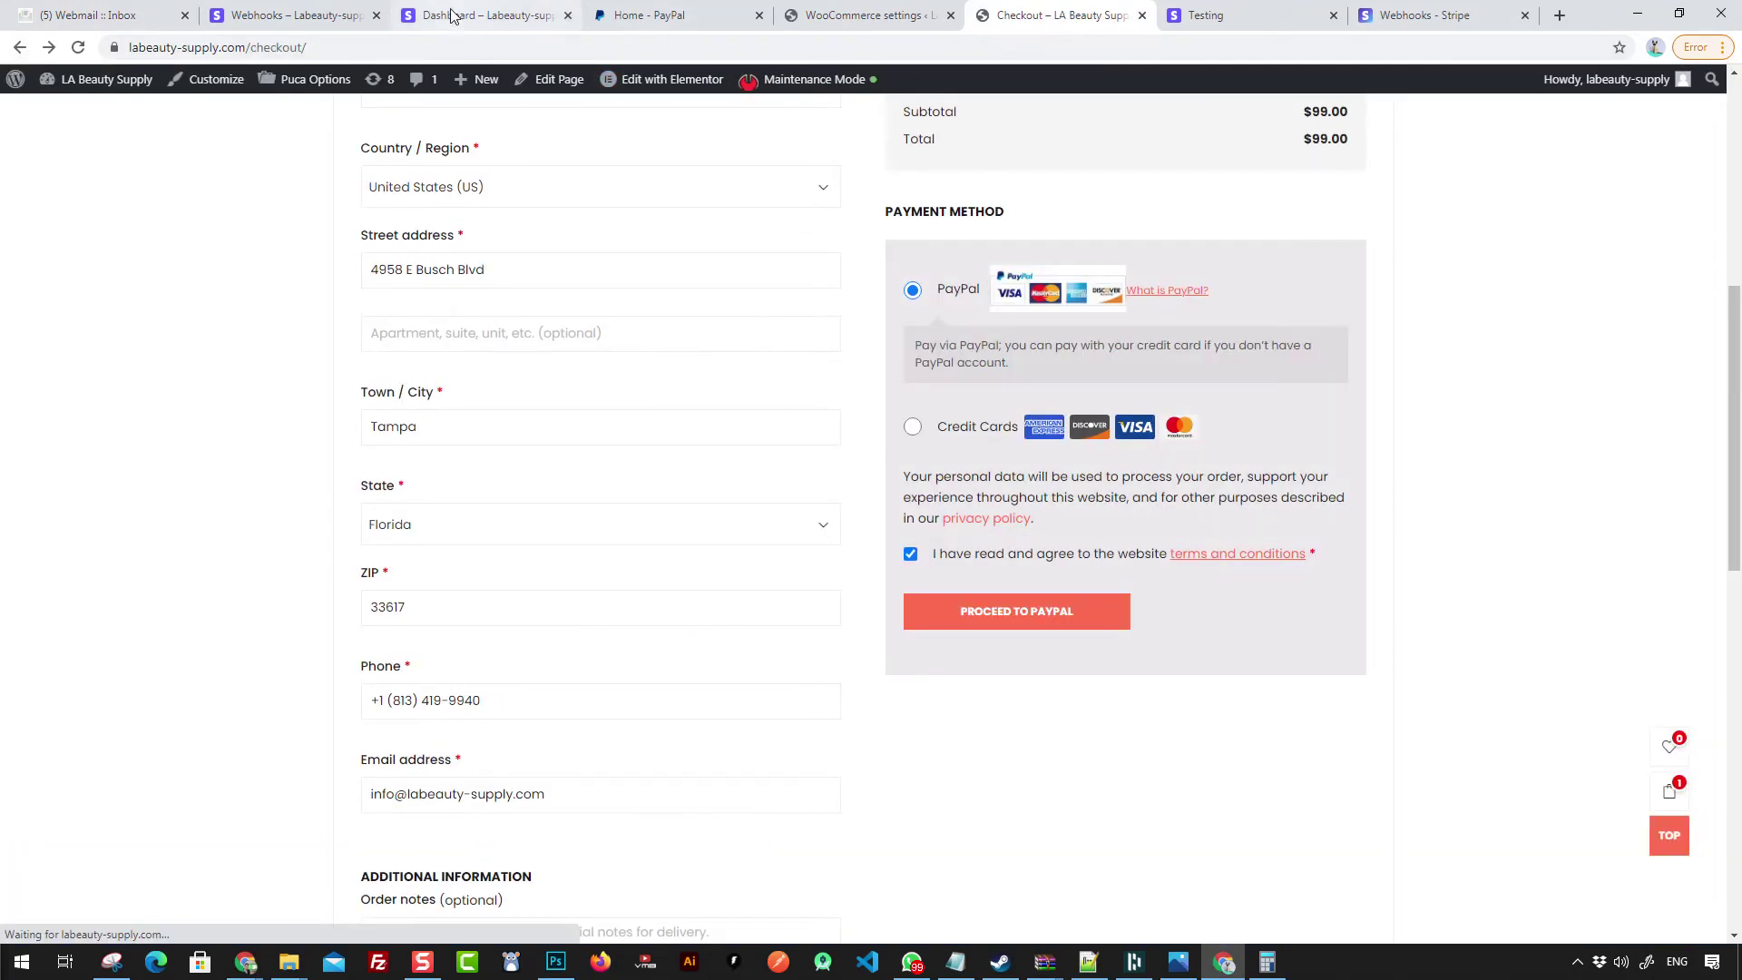
Step: Return to the PayPal Standard settings in the store admin and open the page for adding new plugins
left_click(862, 15)
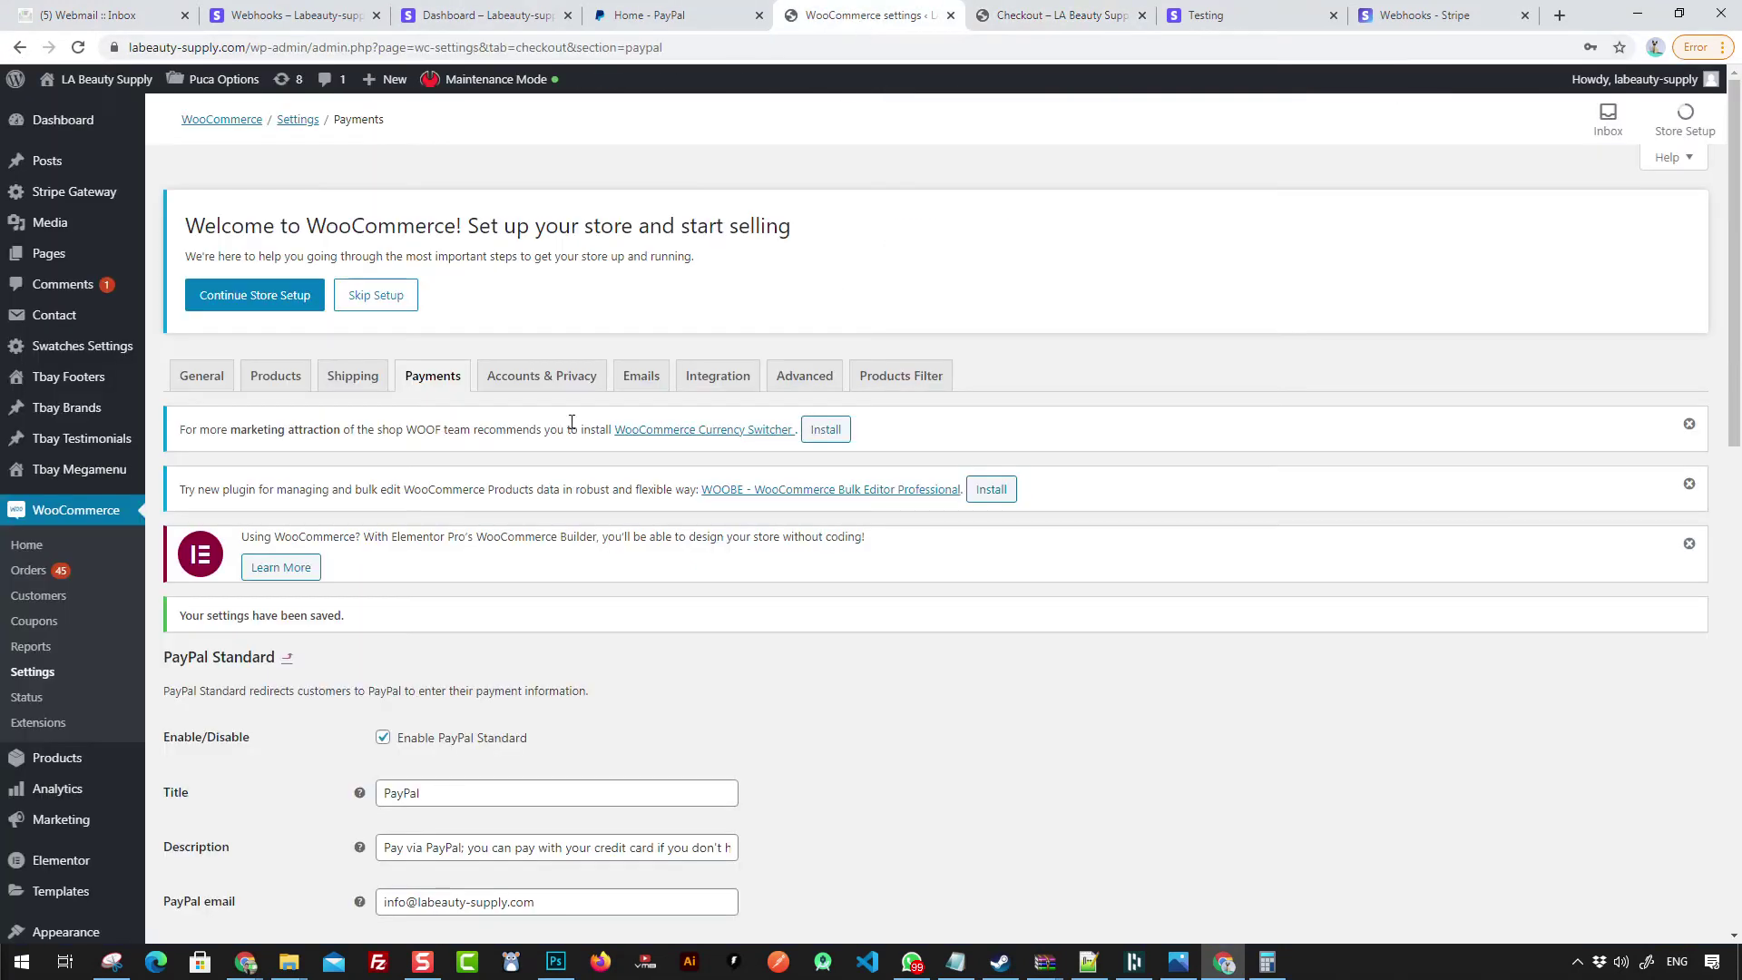
scroll(599, 508, "down", 4)
scroll(596, 500, "down", 4)
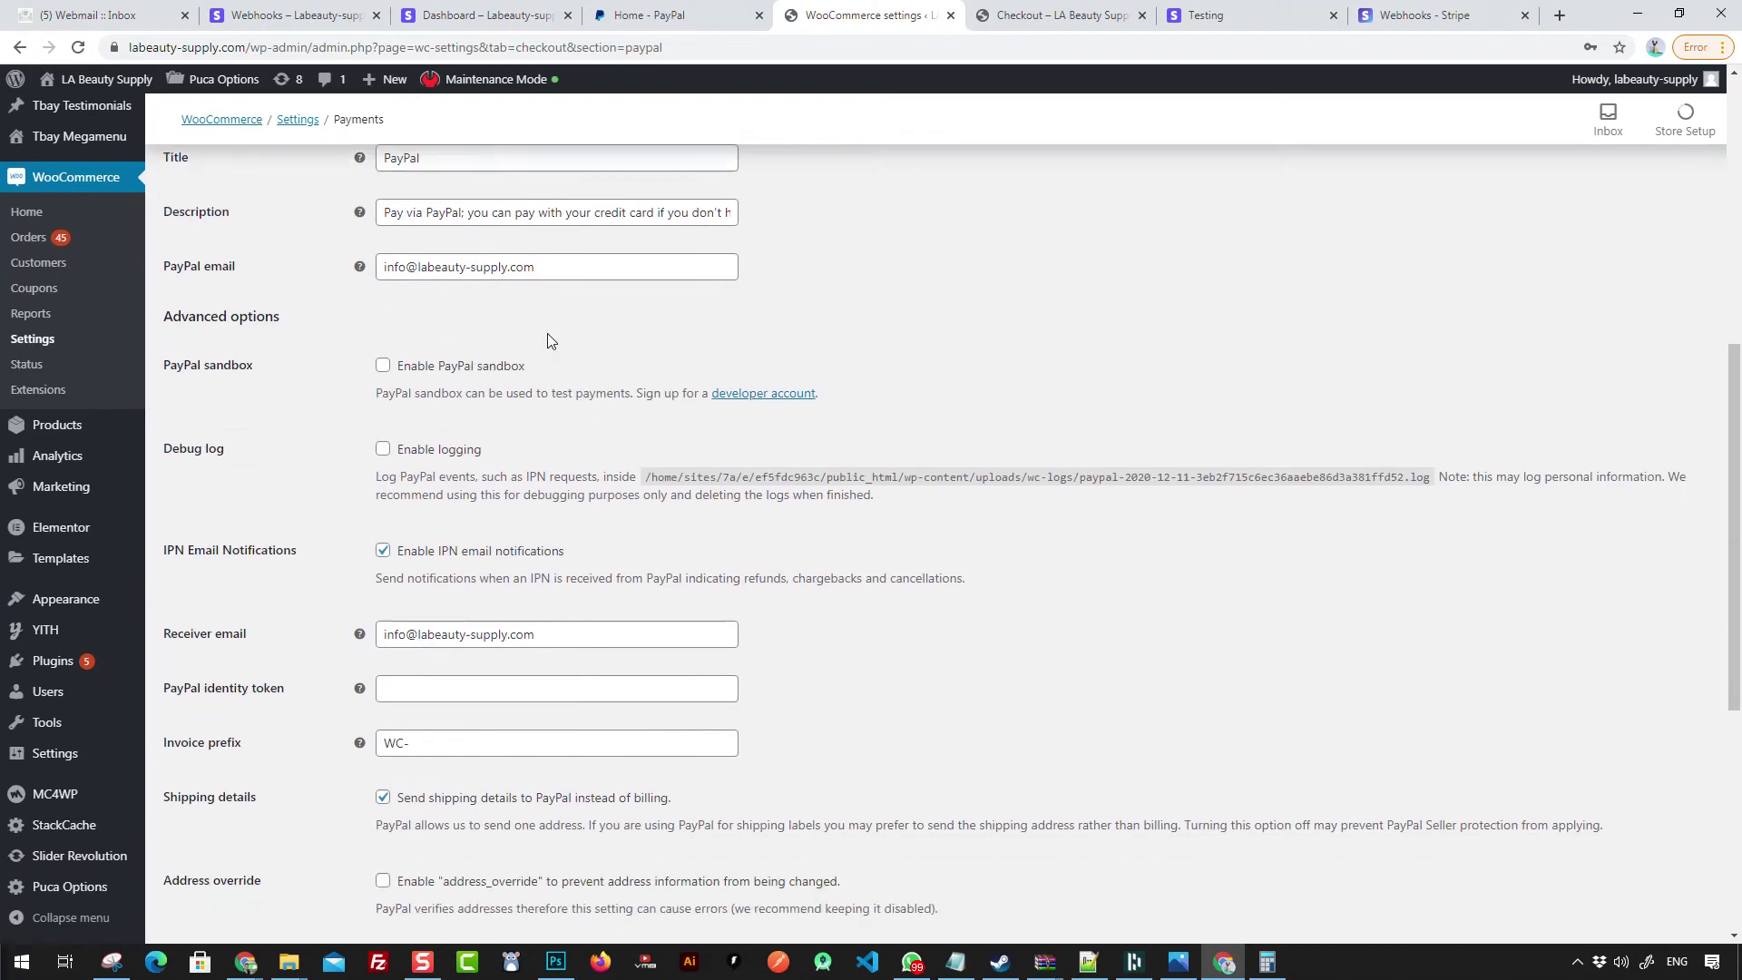
scroll(607, 377, "up", 3)
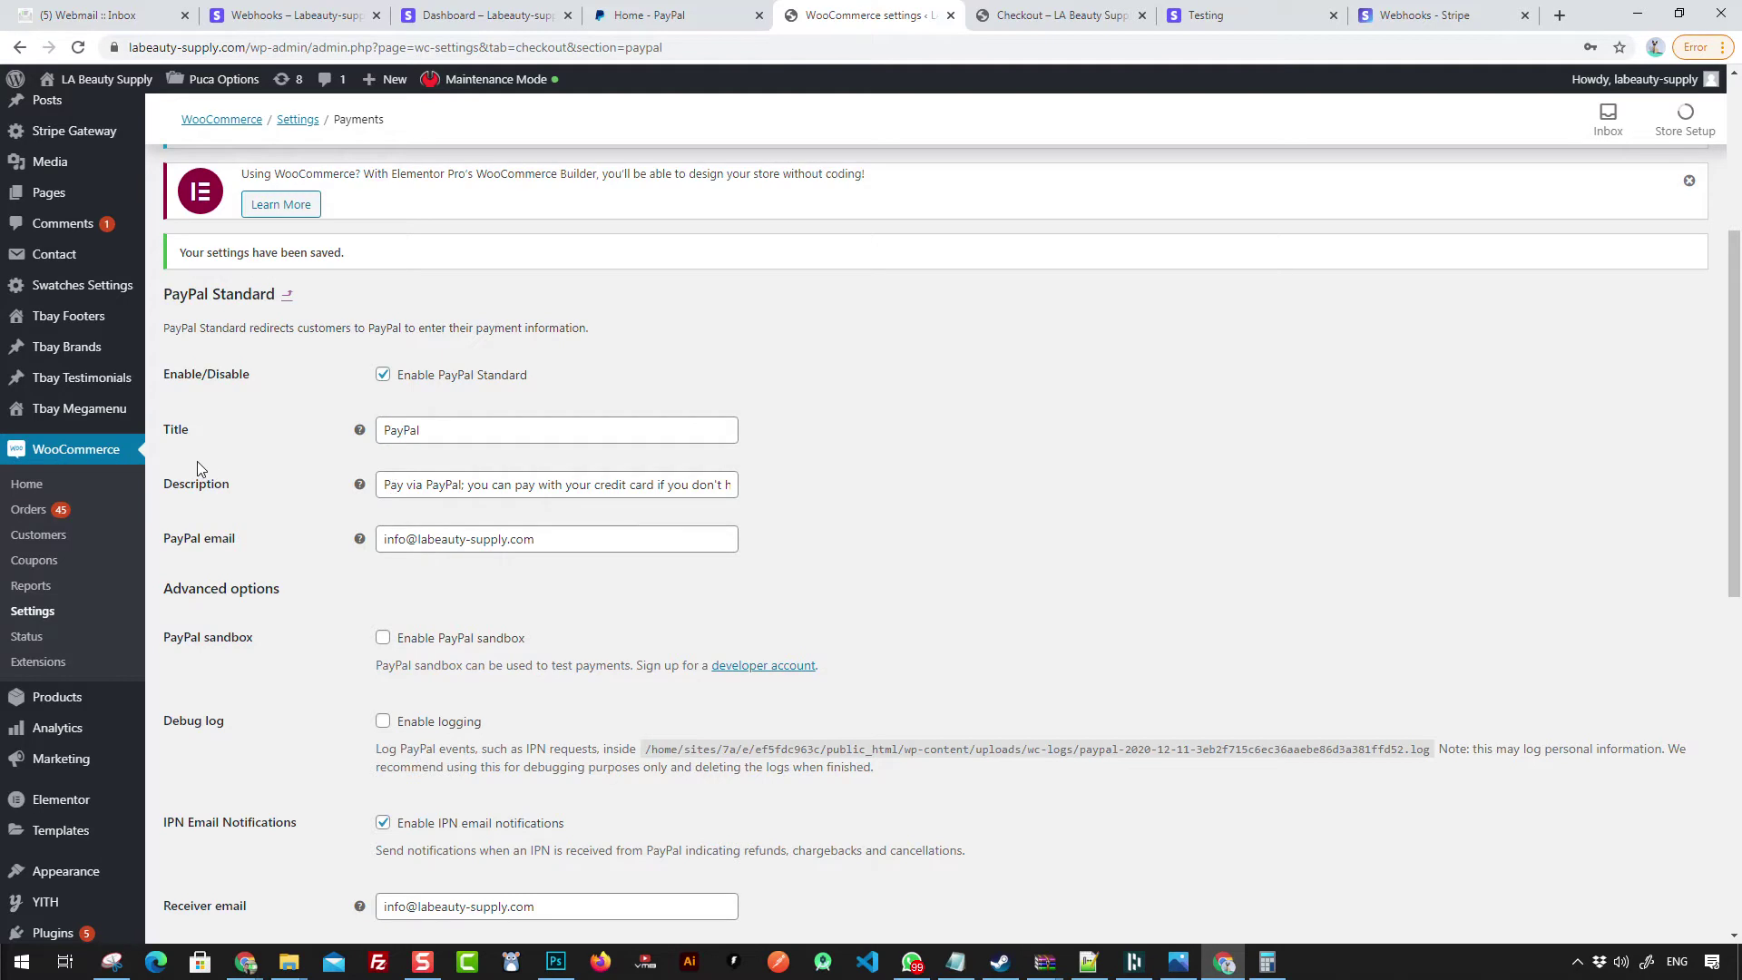
scroll(54, 545, "down", 2)
mouse_move(52, 751)
left_click(193, 789)
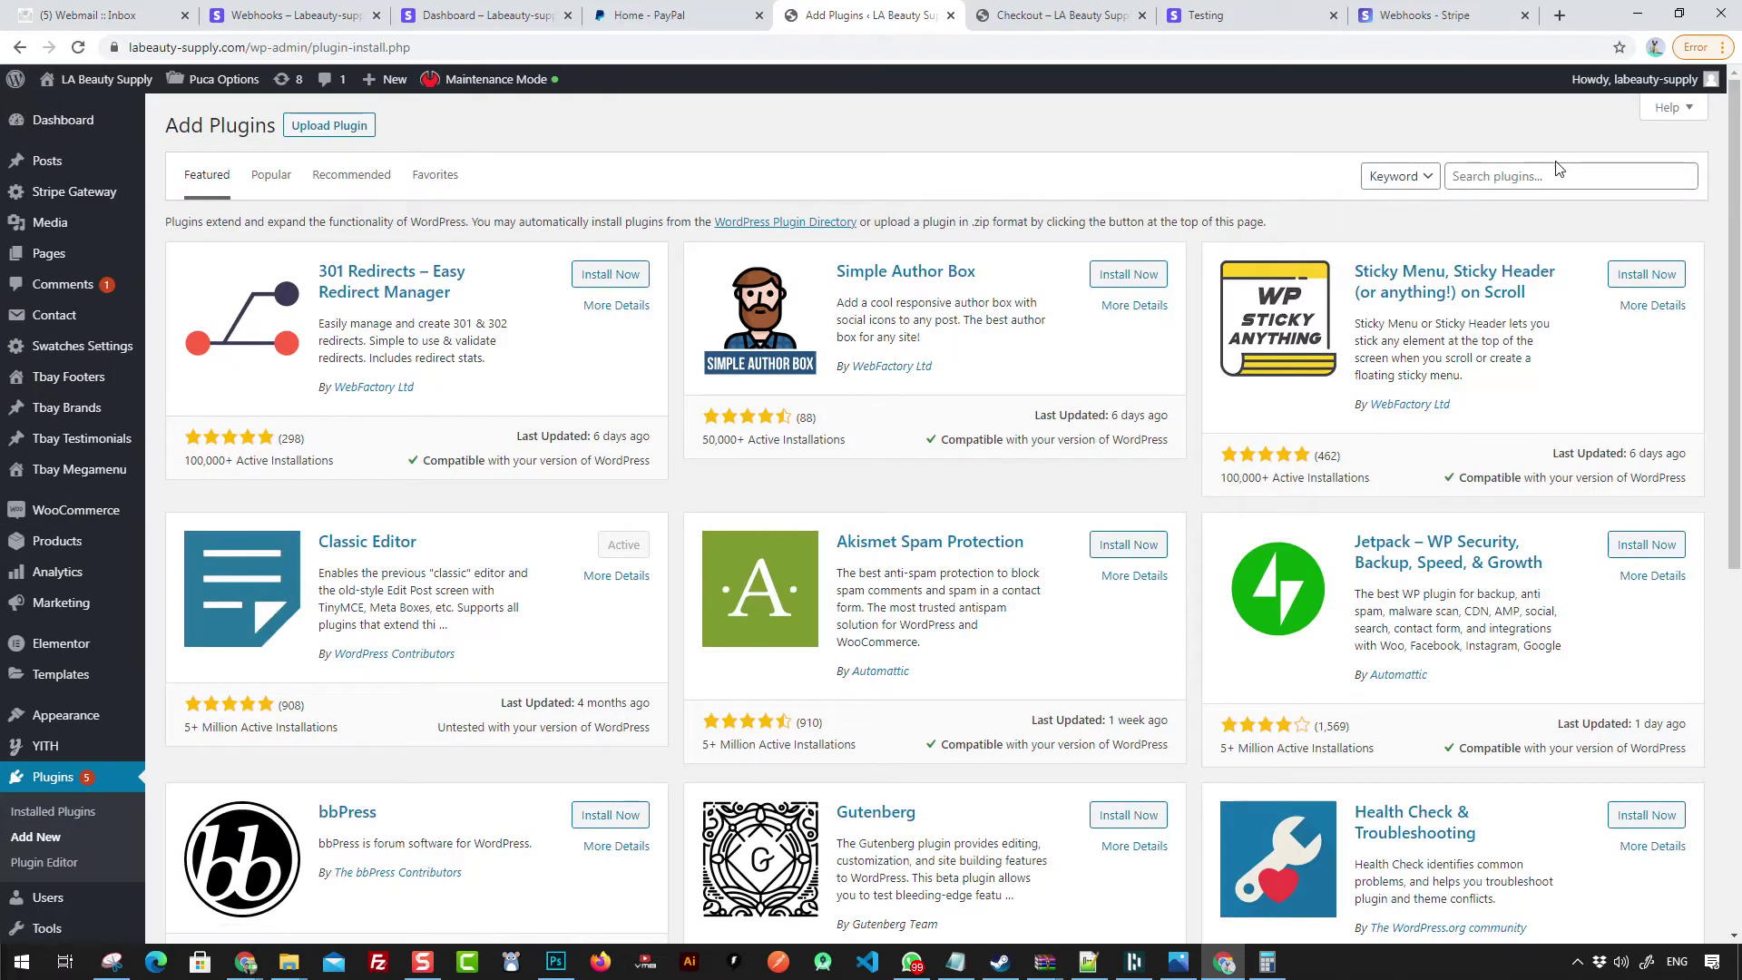
Step: Search the plugin directory for "paypal"
left_click(1546, 175)
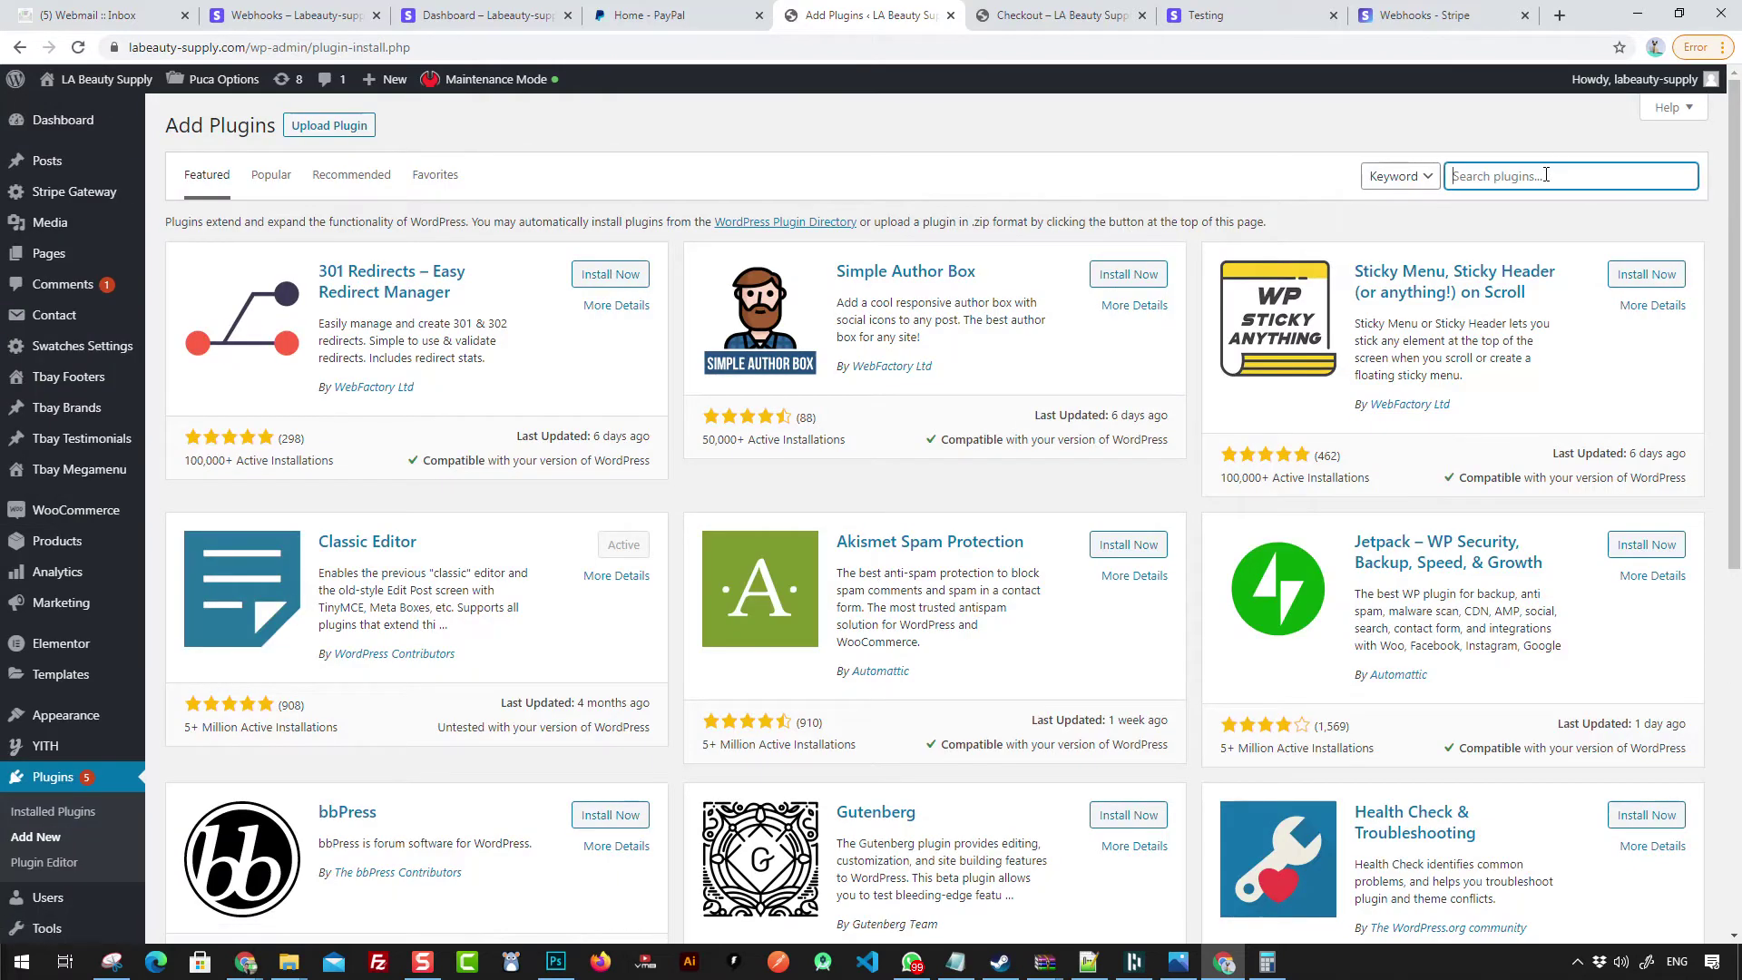
type("pl")
type("aypal")
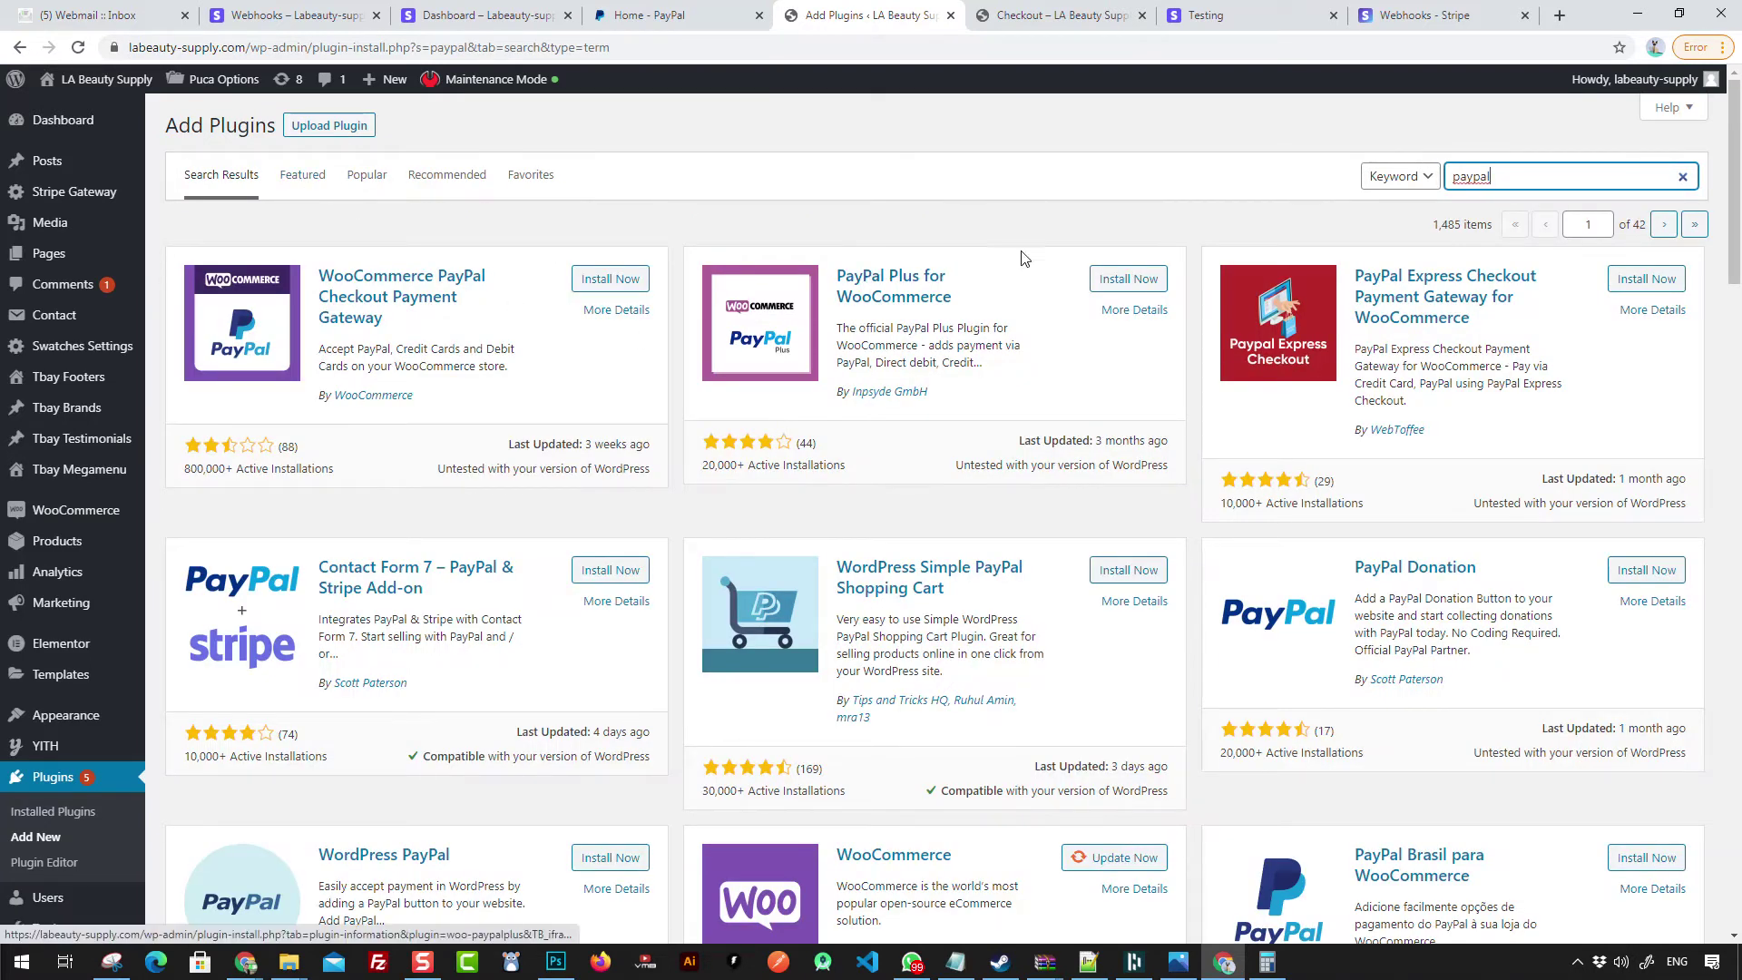
Step: Look through the PayPal plugin search results for payment gateways that work with WooCommerce
scroll(1455, 471, "down", 1)
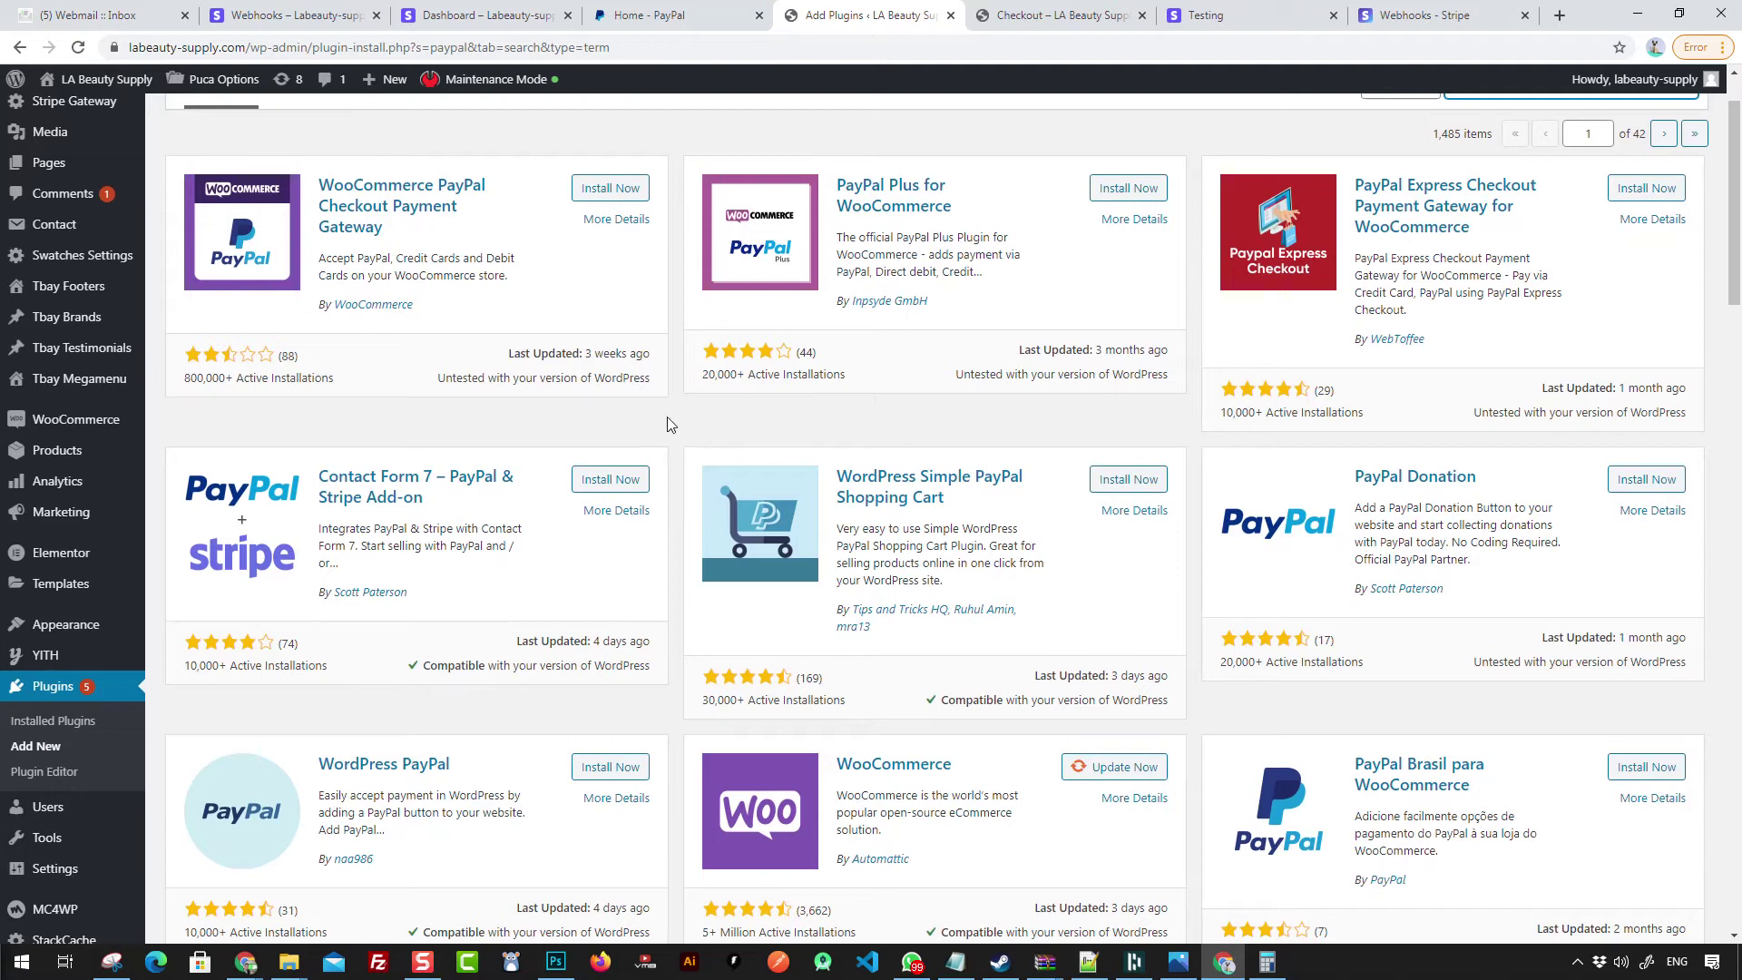
scroll(1116, 575, "down", 2)
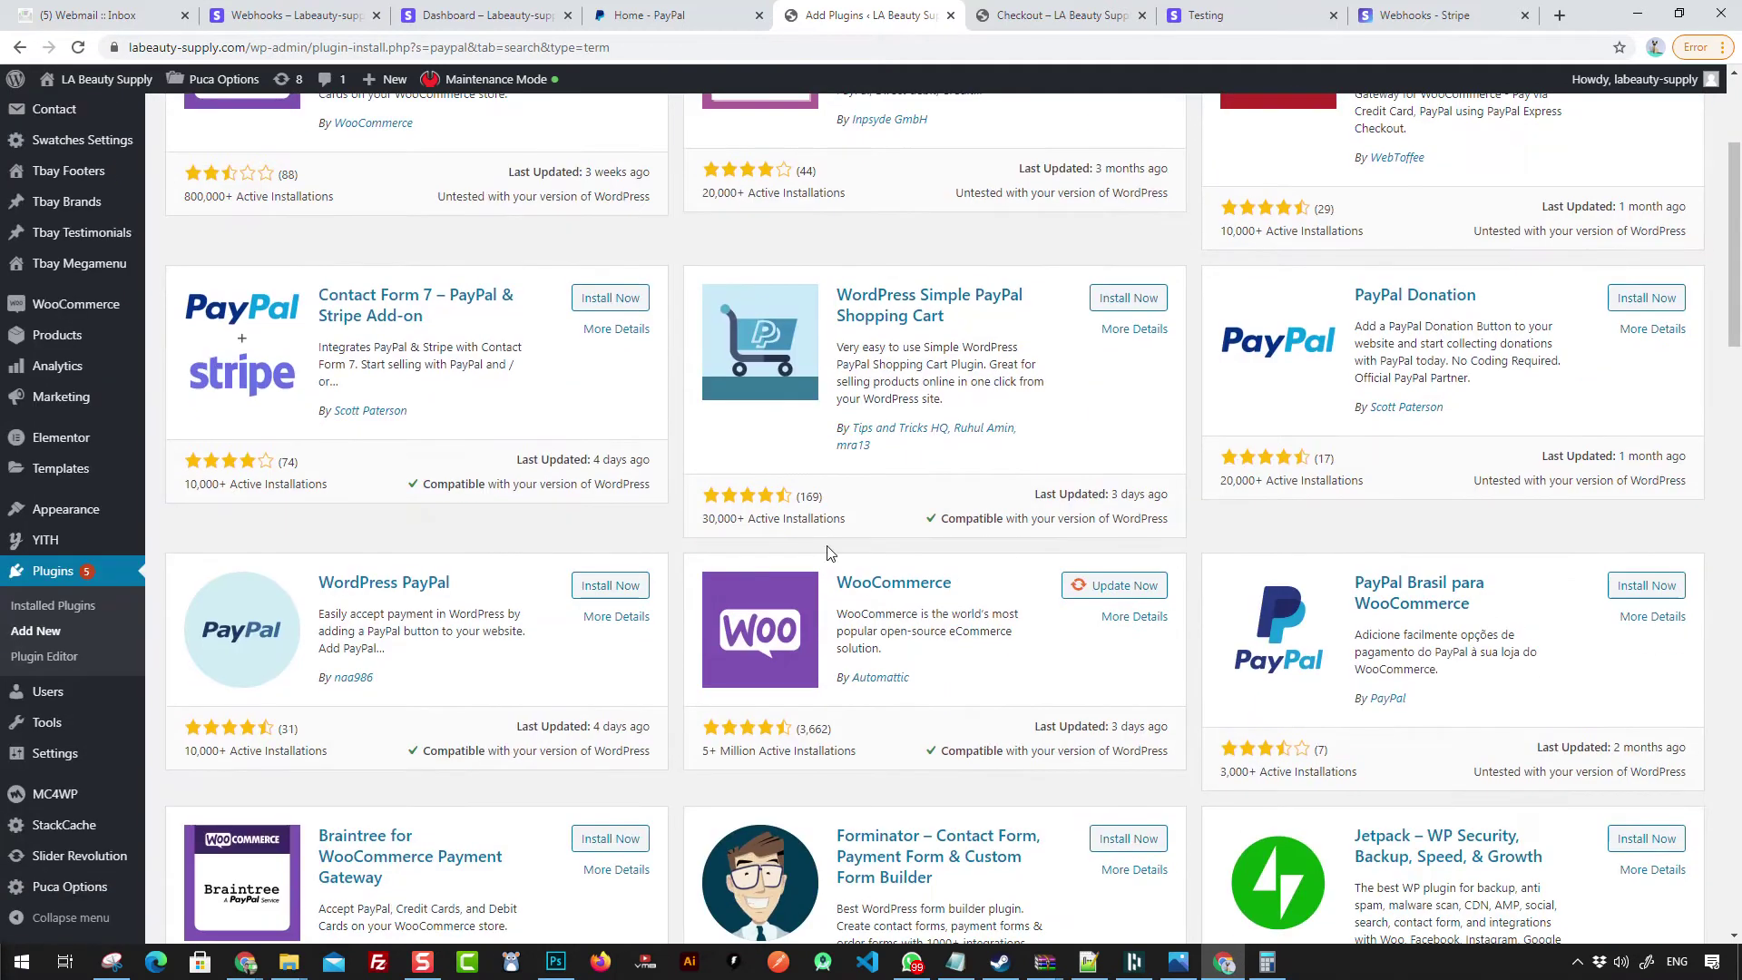
scroll(1028, 602, "down", 1)
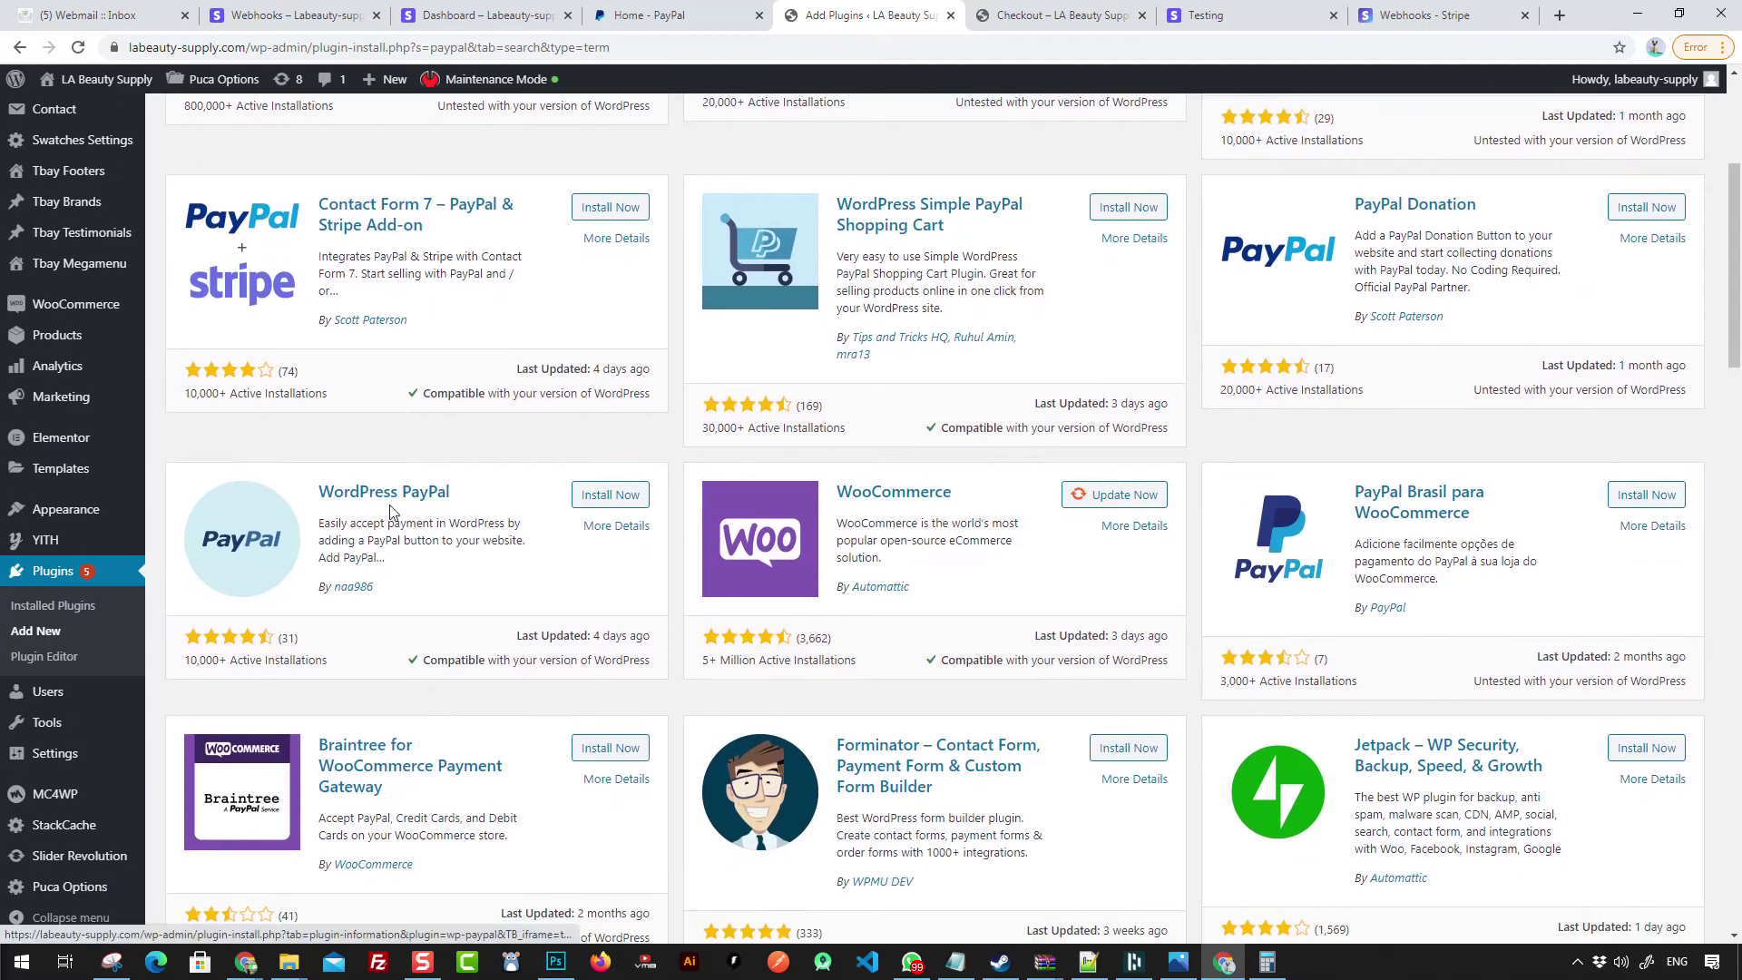
scroll(472, 517, "down", 5)
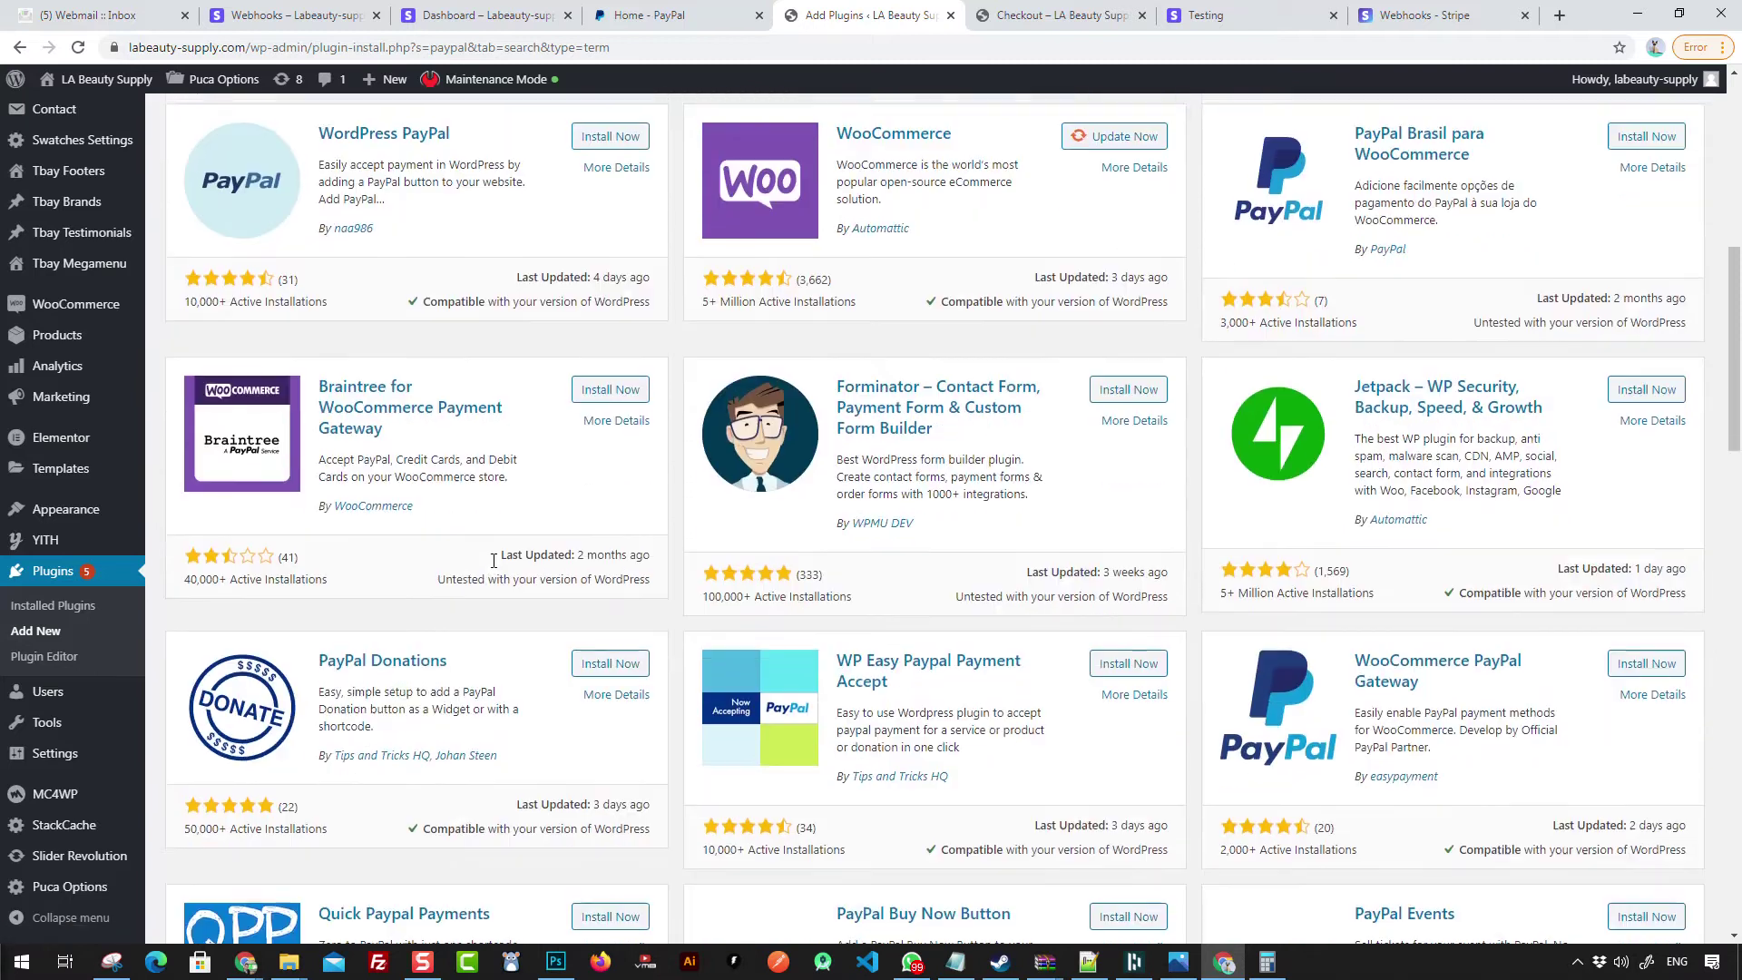
scroll(490, 544, "down", 4)
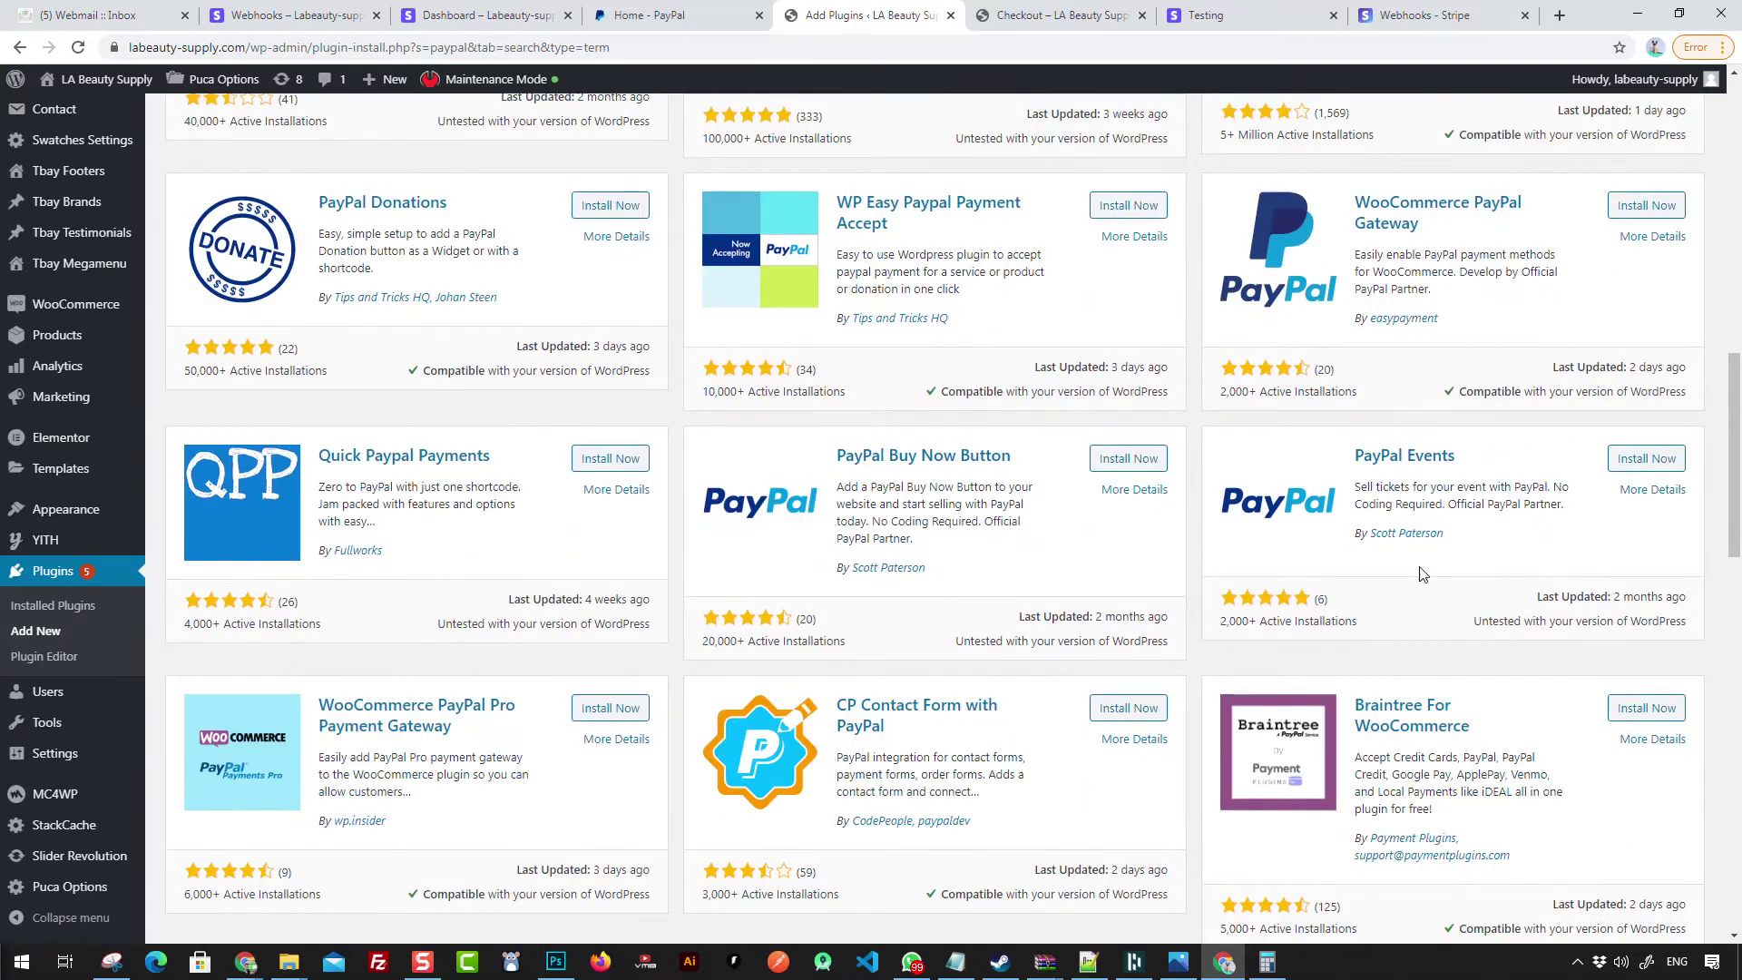
scroll(1422, 574, "down", 5)
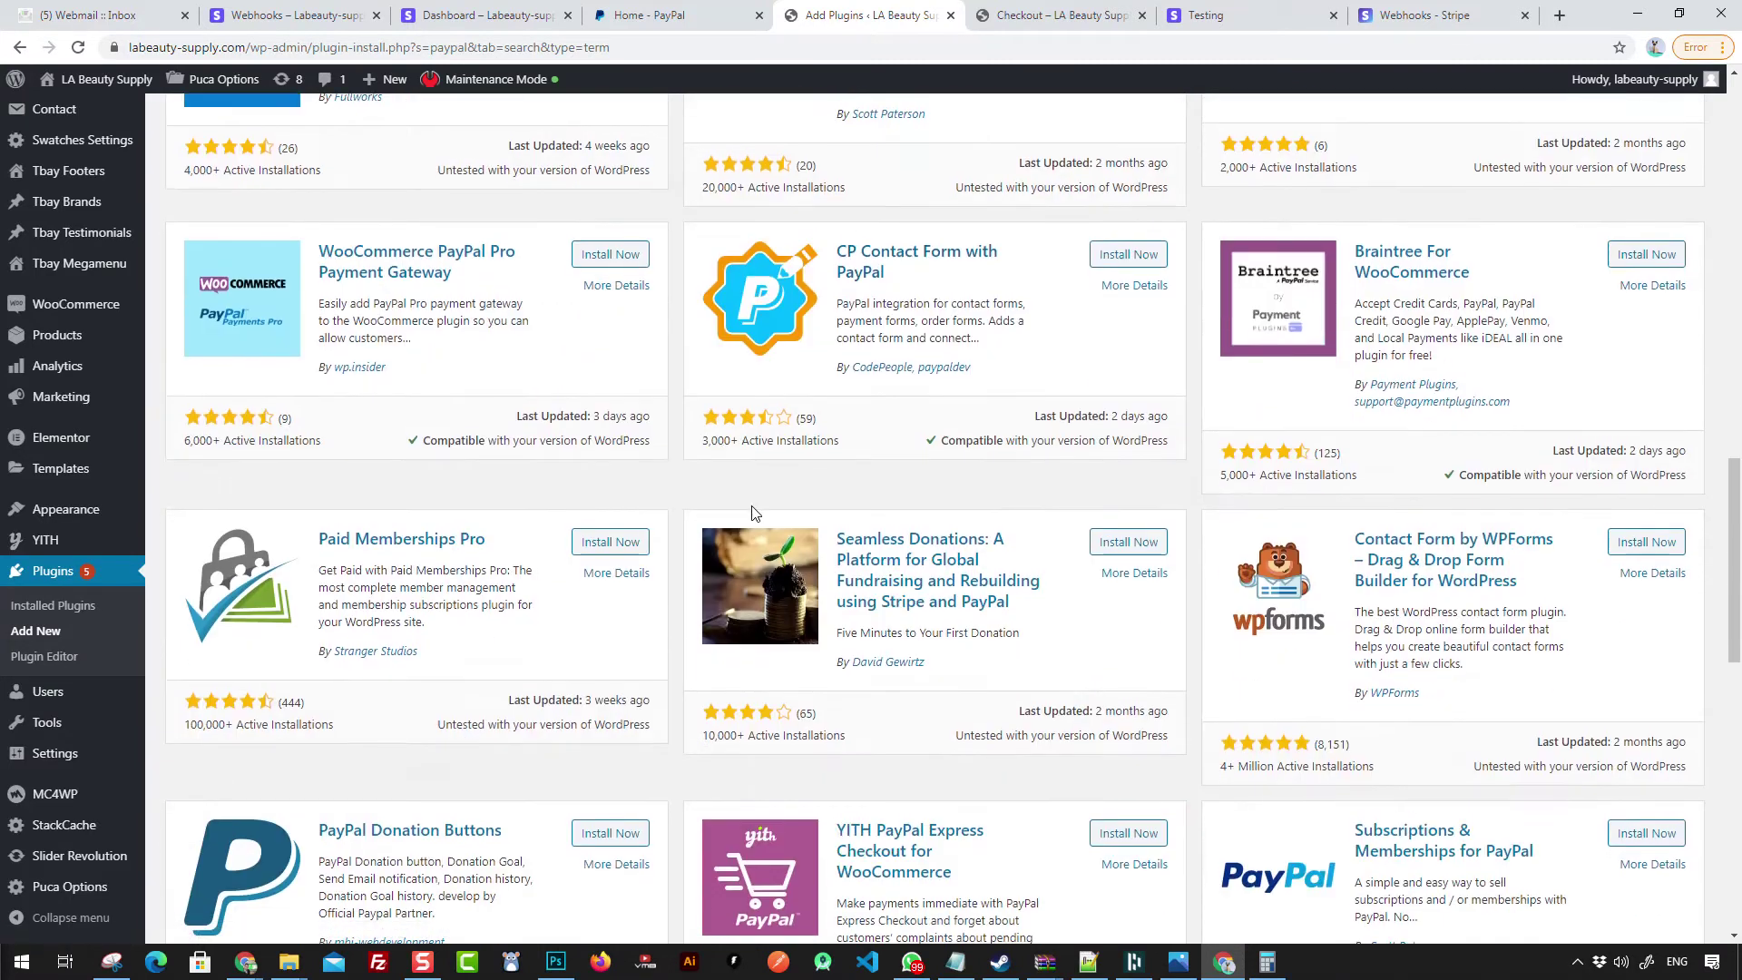
scroll(751, 511, "down", 4)
scroll(1471, 532, "down", 3)
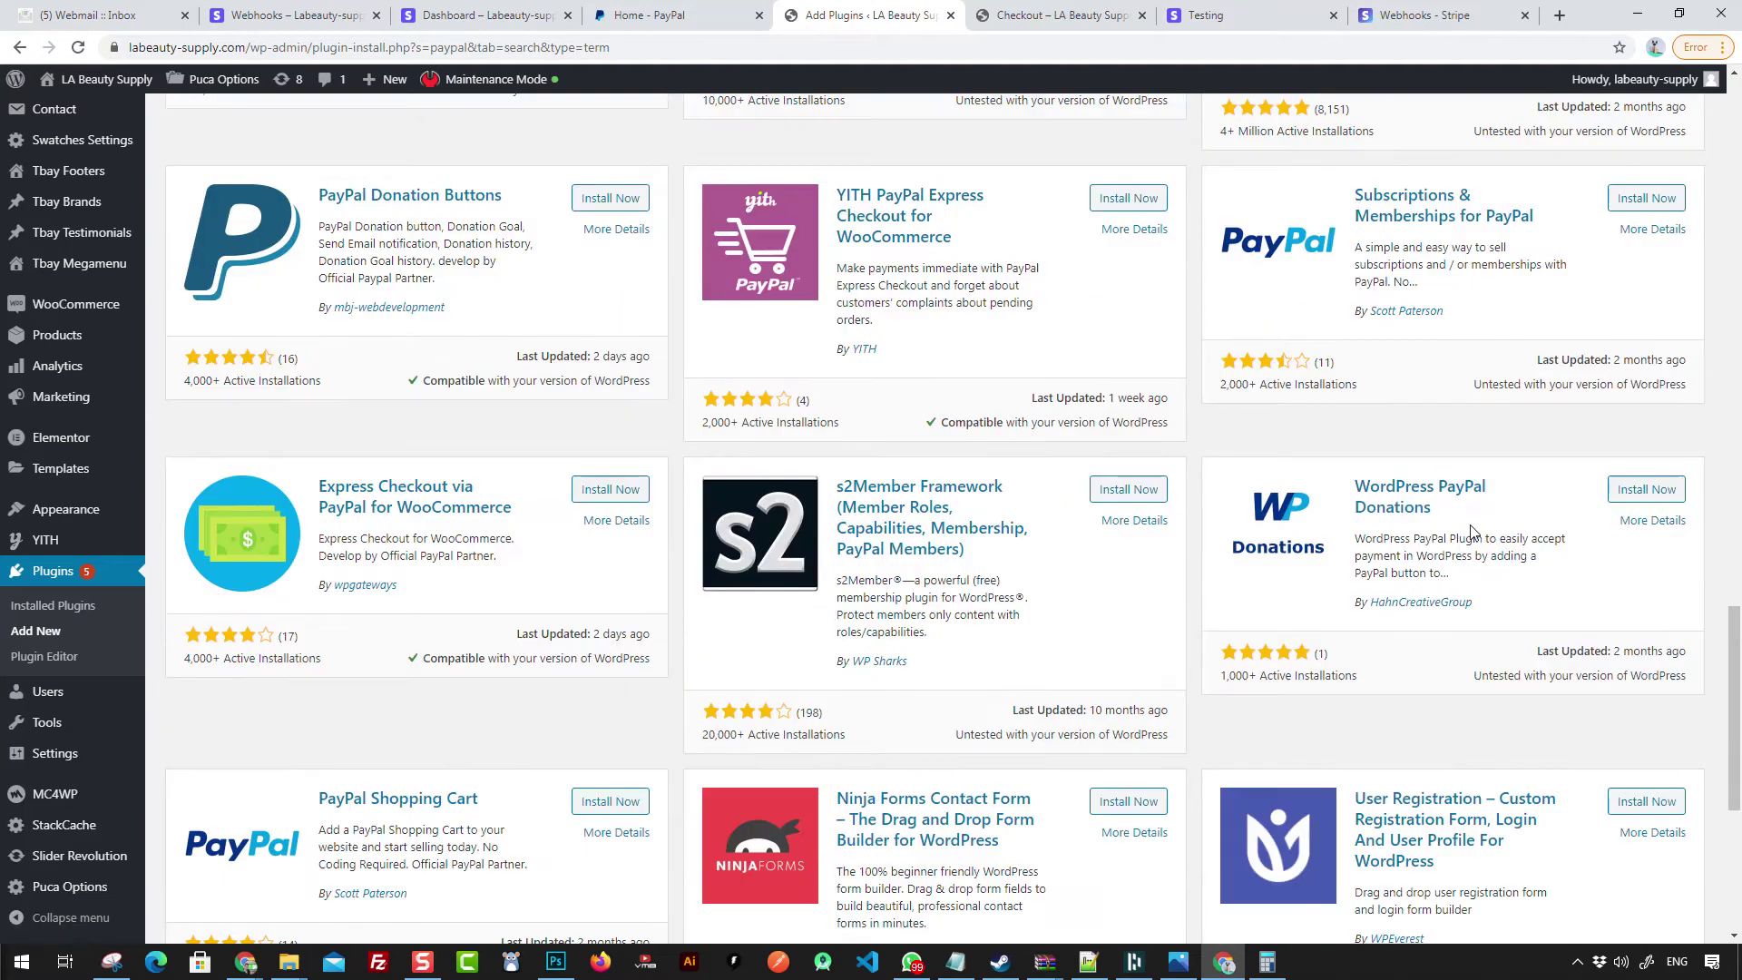
scroll(536, 490, "down", 3)
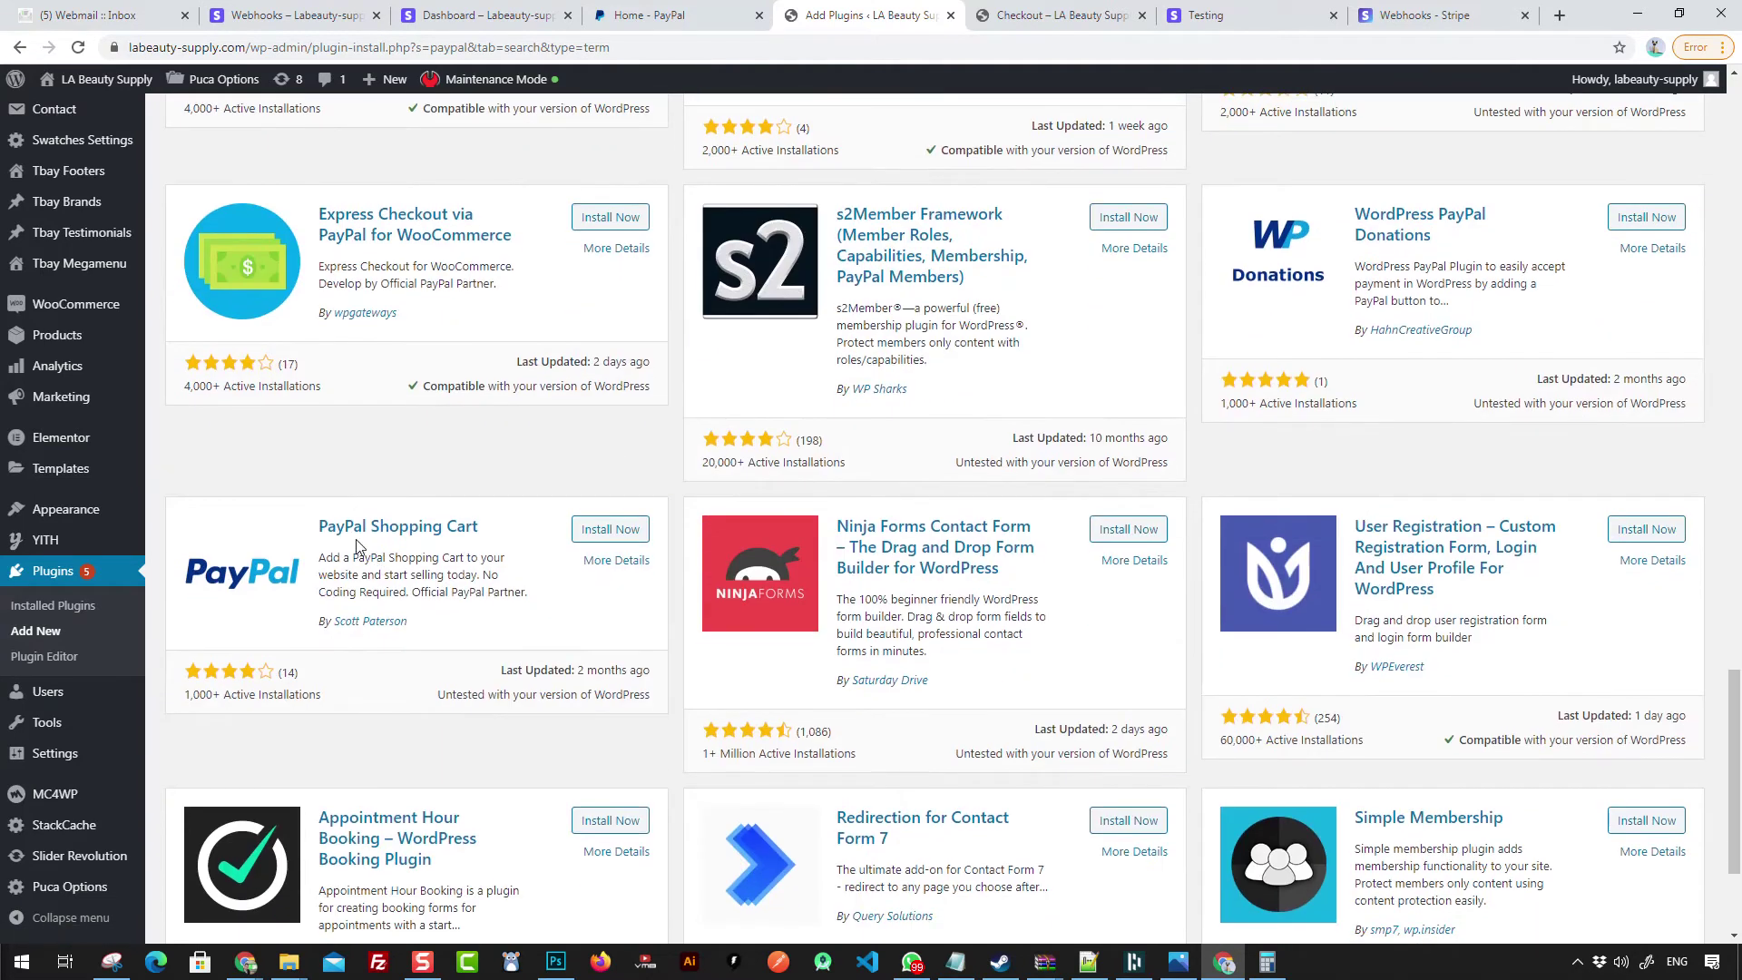
scroll(357, 545, "down", 3)
scroll(699, 570, "up", 12)
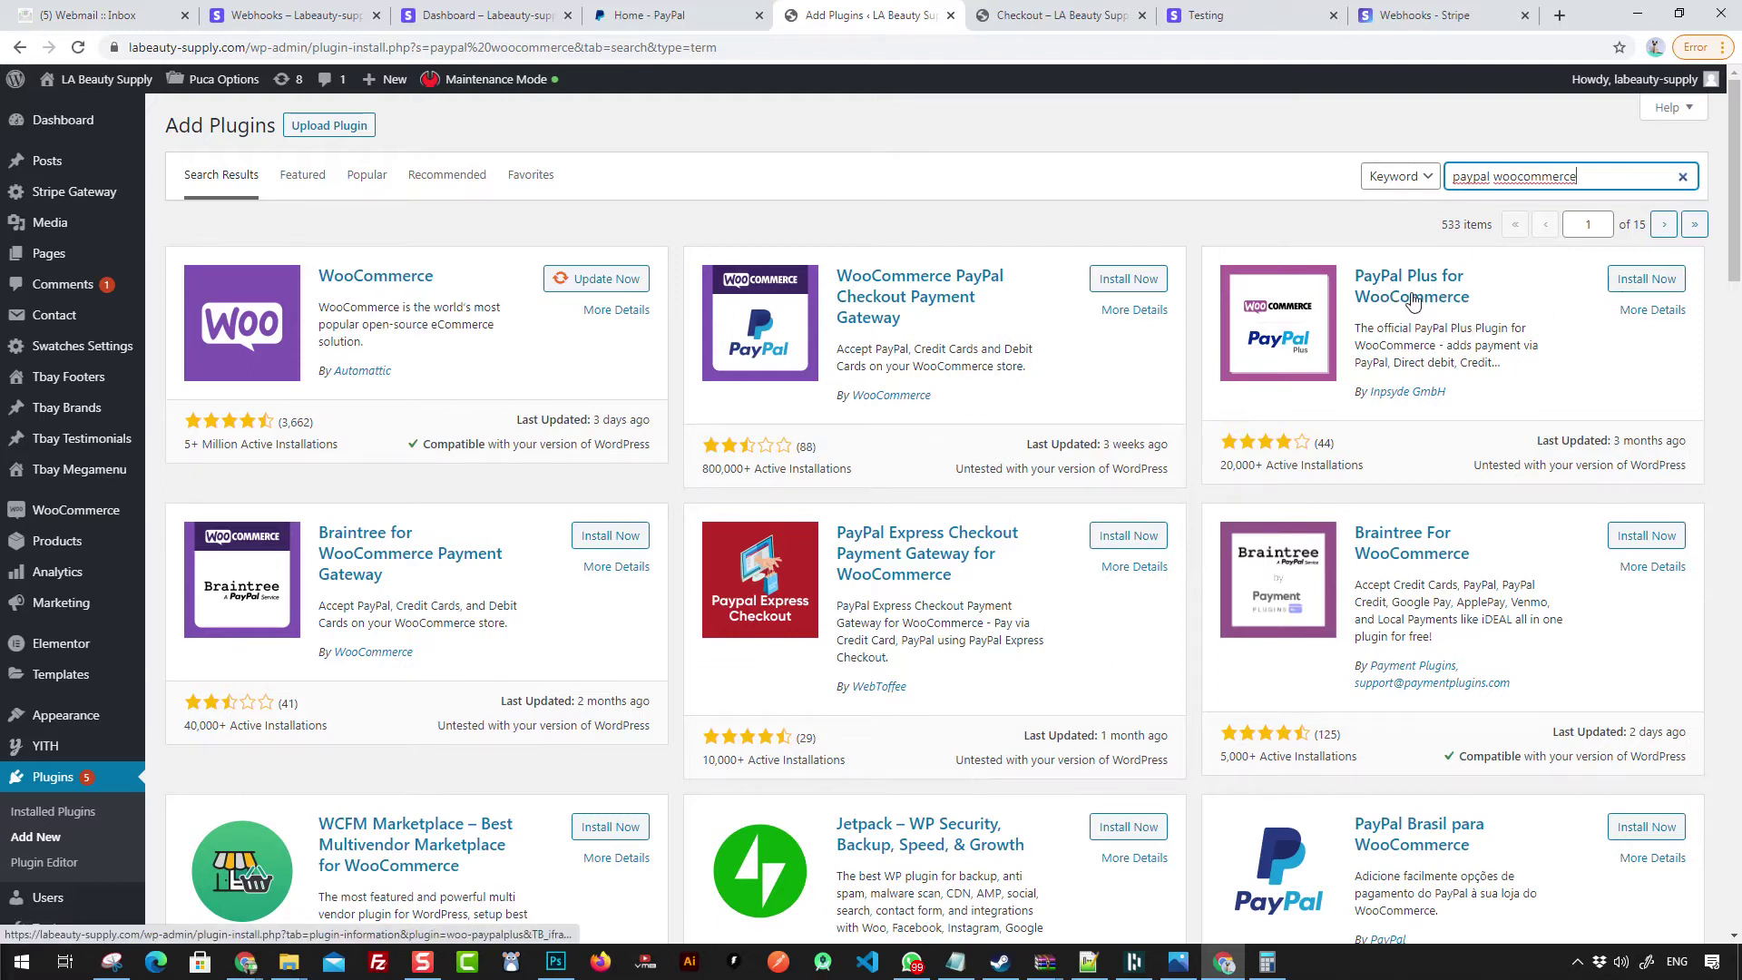
Step: Look through the search results and review the payment options described in the details of the WooCommerce PayPal Gateway plugin by easypayment
scroll(1316, 417, "down", 3)
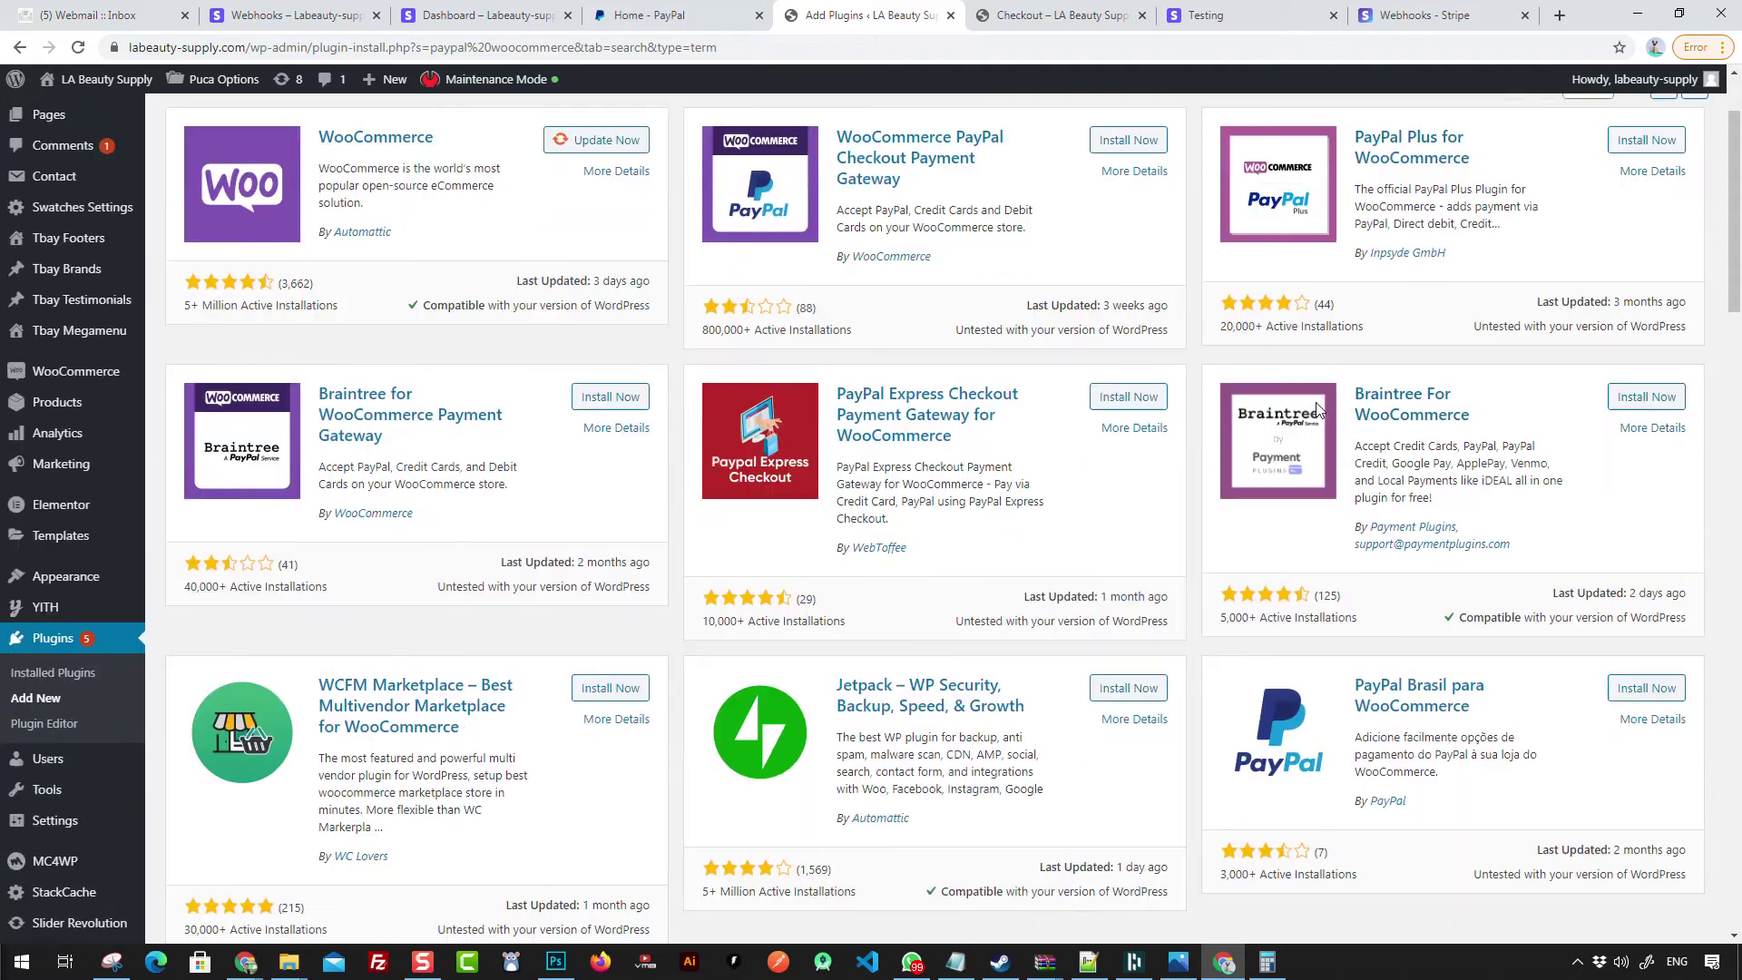
scroll(1547, 455, "down", 2)
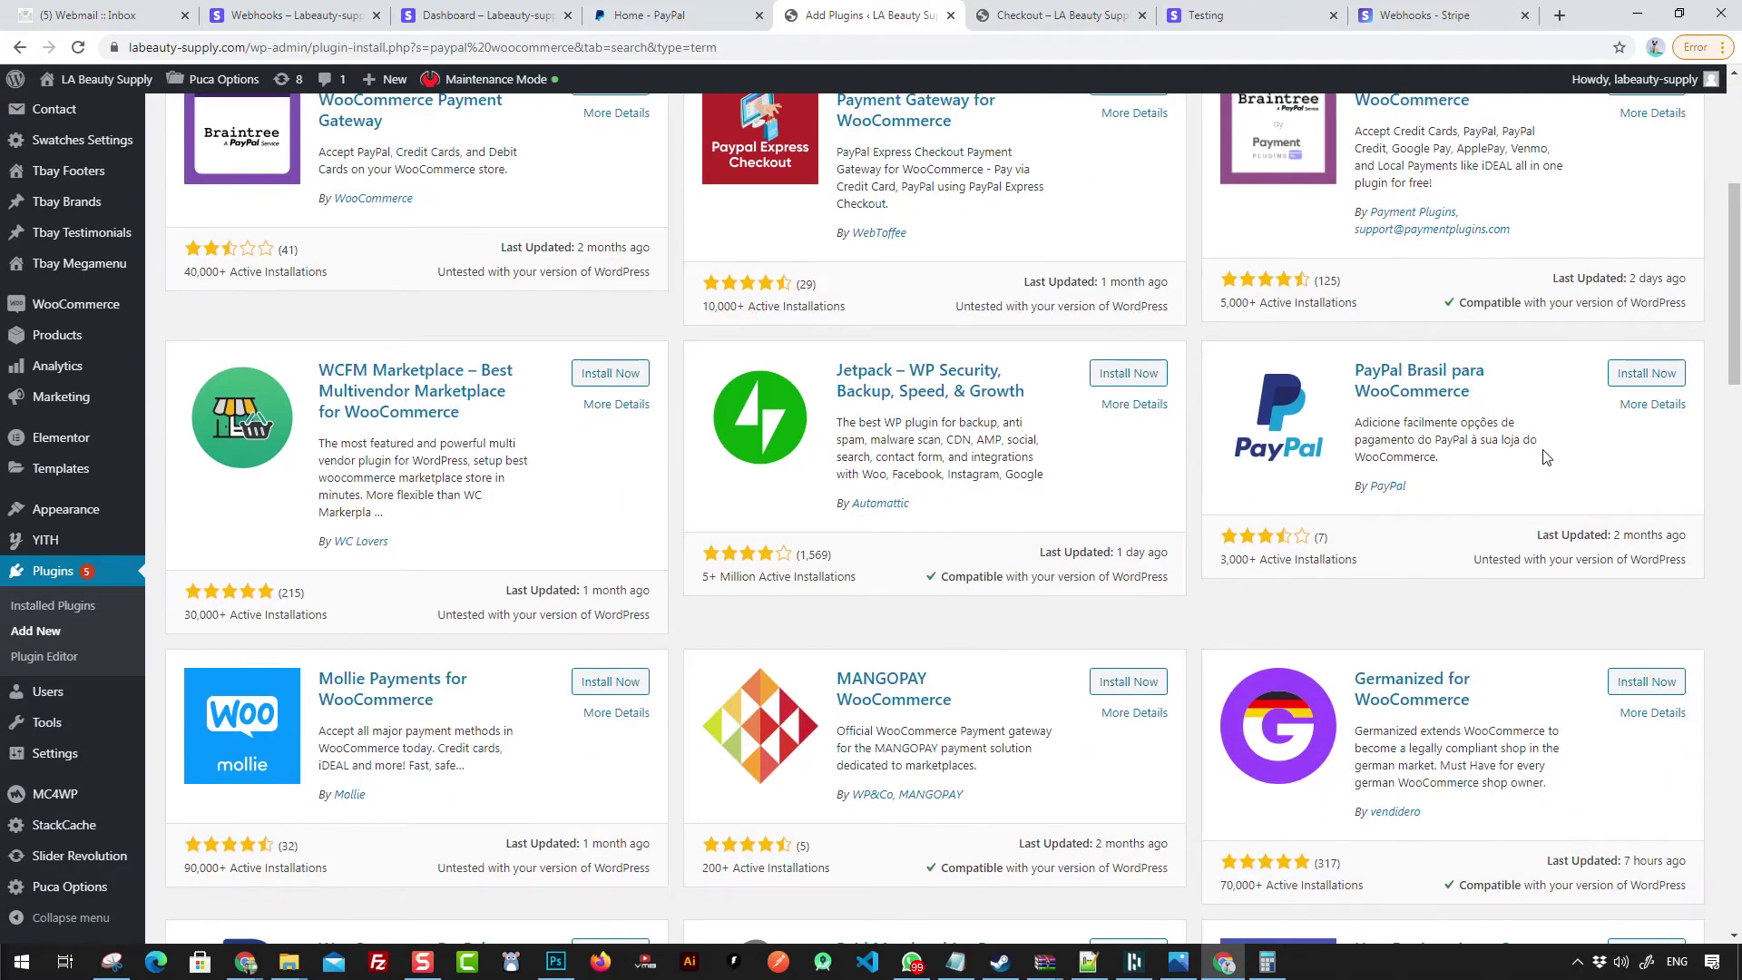
scroll(1547, 456, "down", 4)
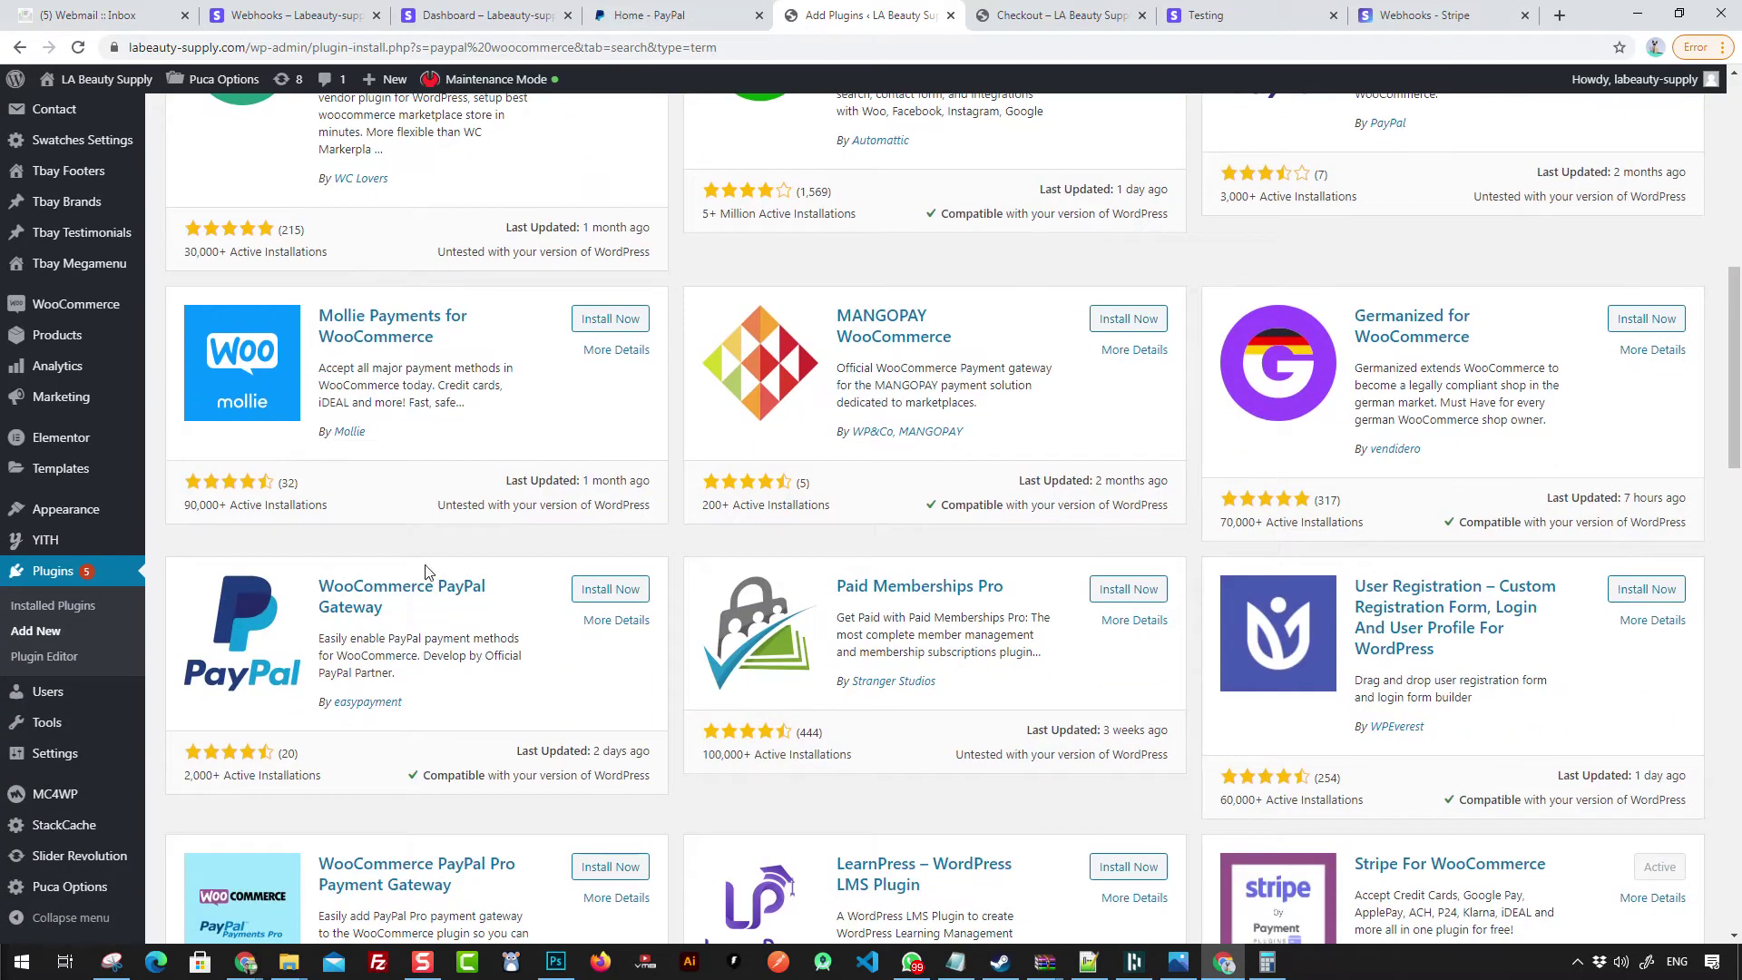
left_click(389, 602)
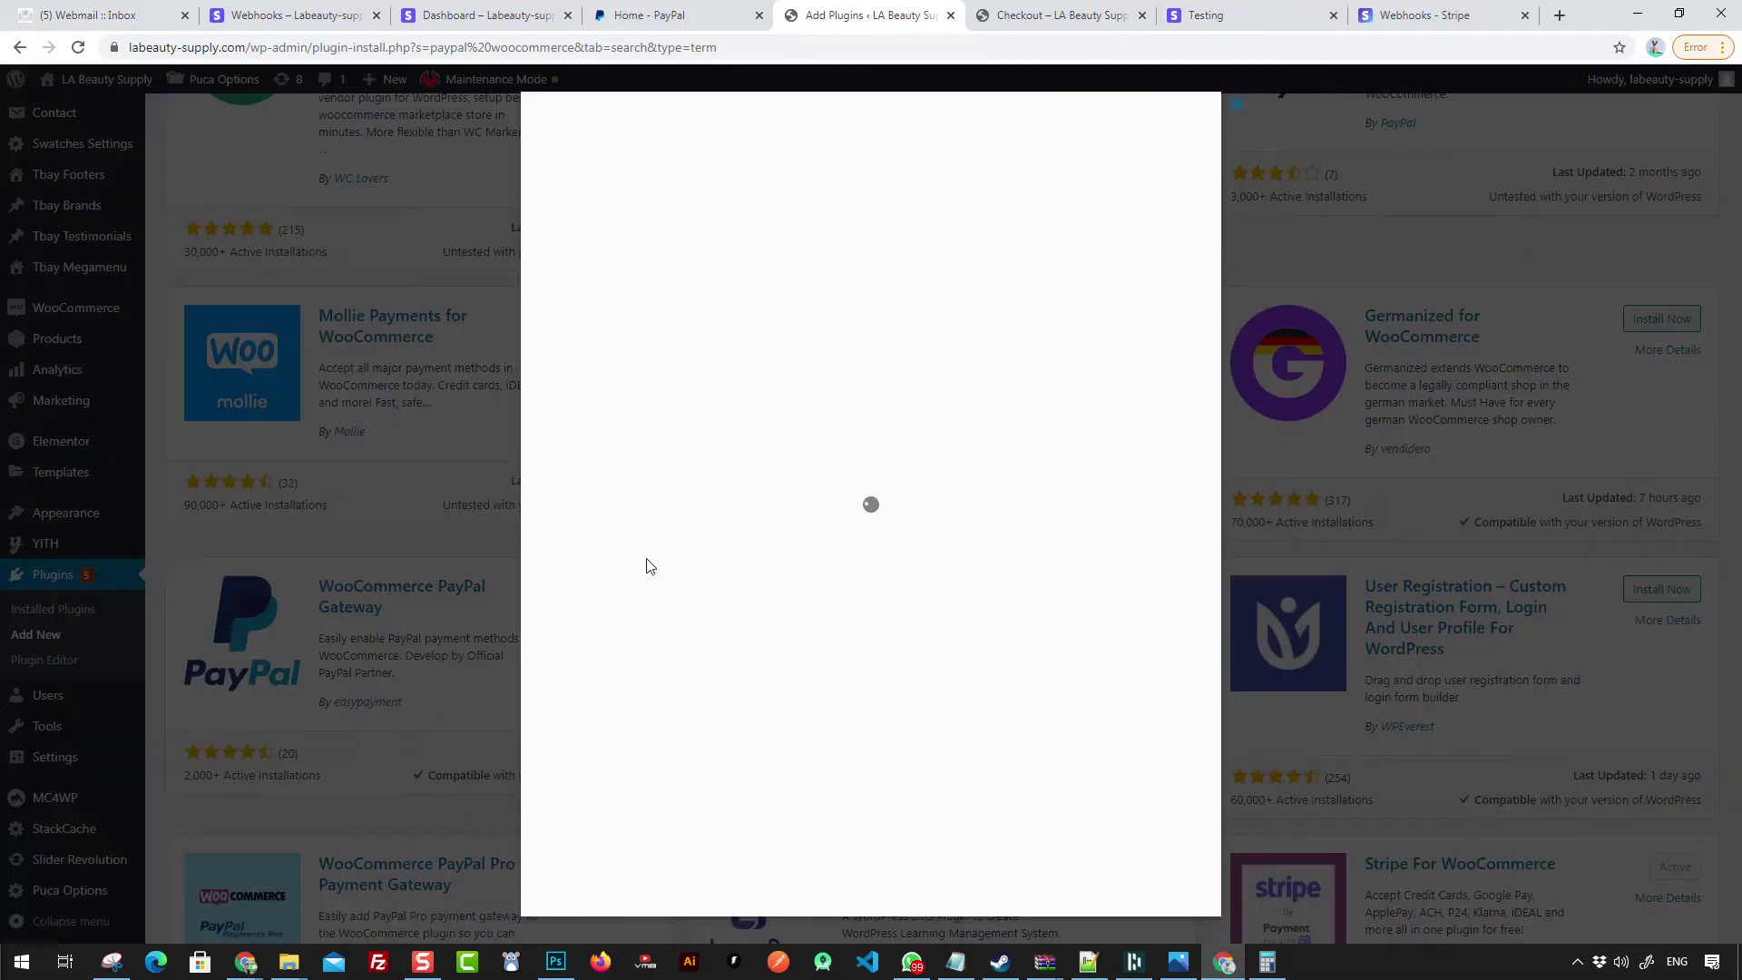
left_click(412, 498)
left_click(349, 617)
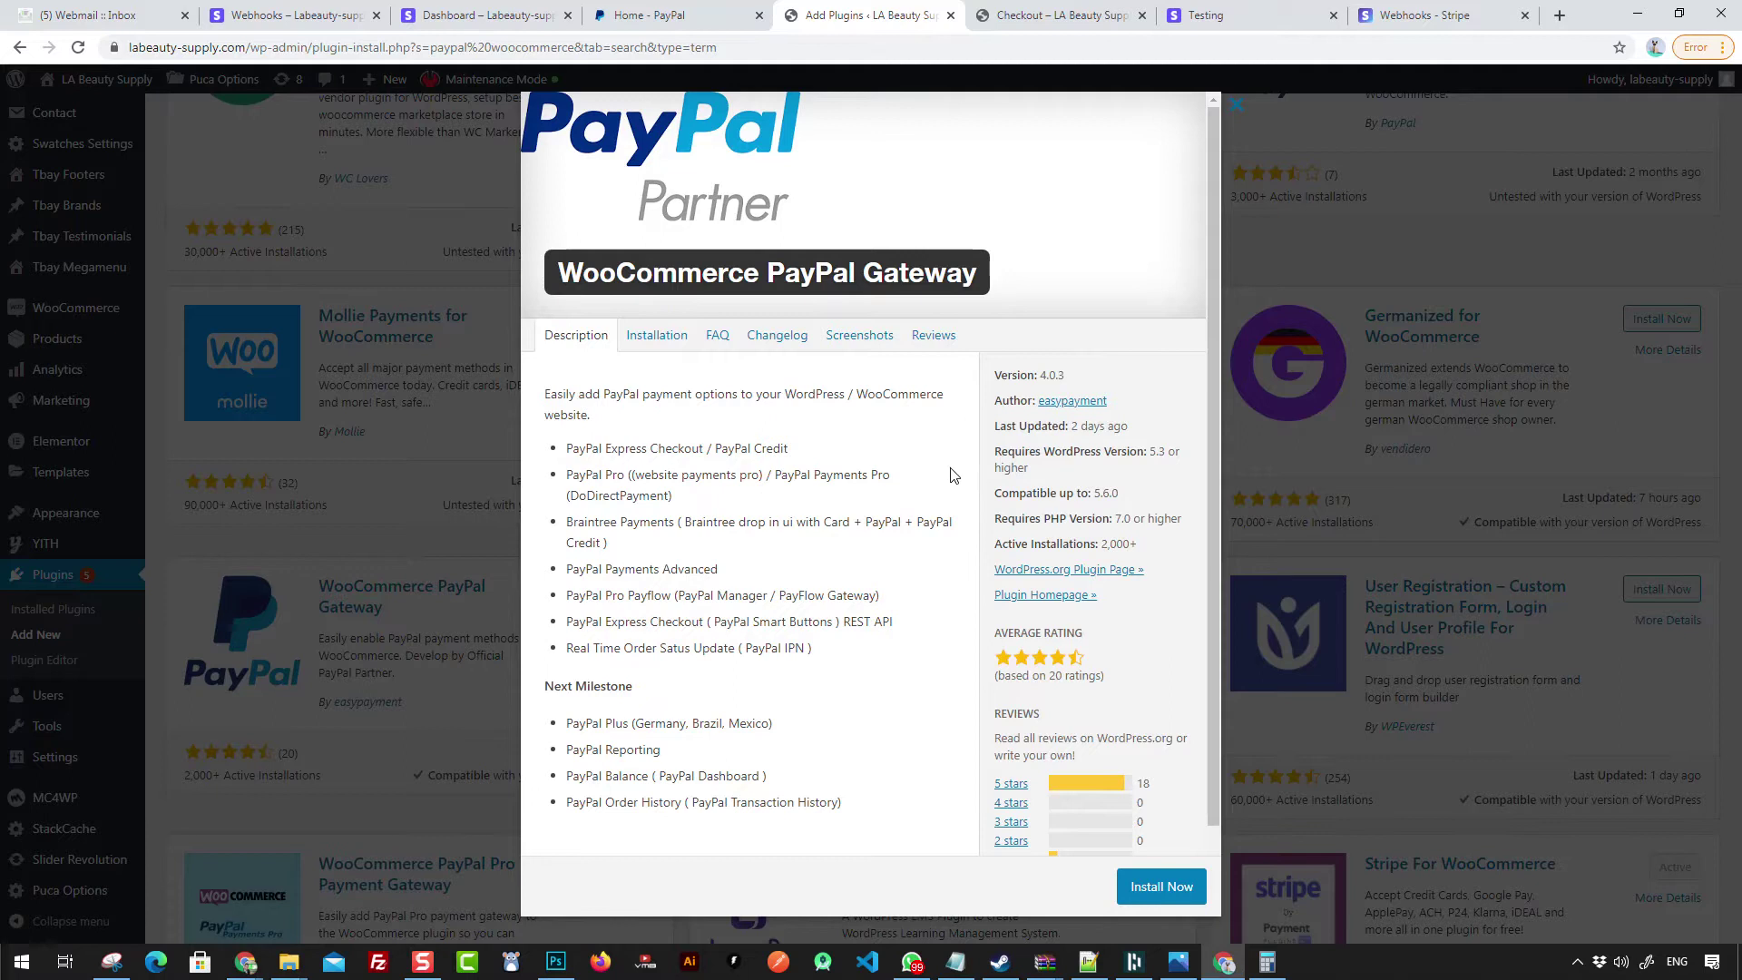
scroll(954, 467, "down", 1)
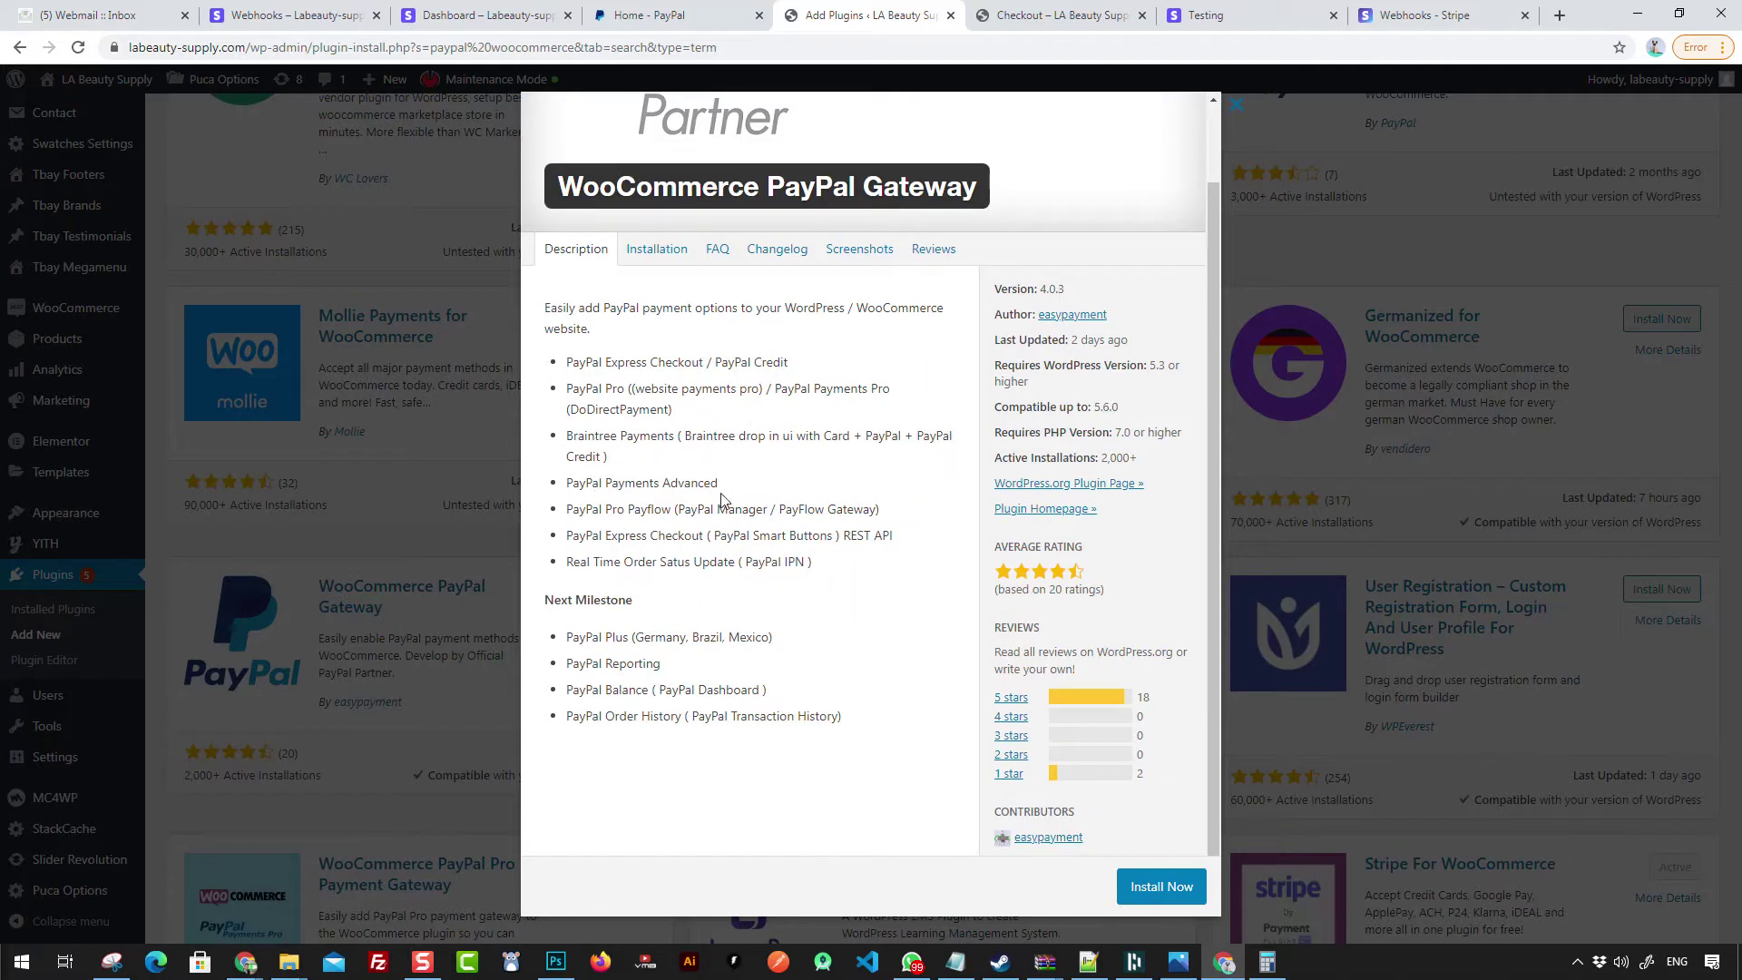
left_click_drag(575, 536, 677, 536)
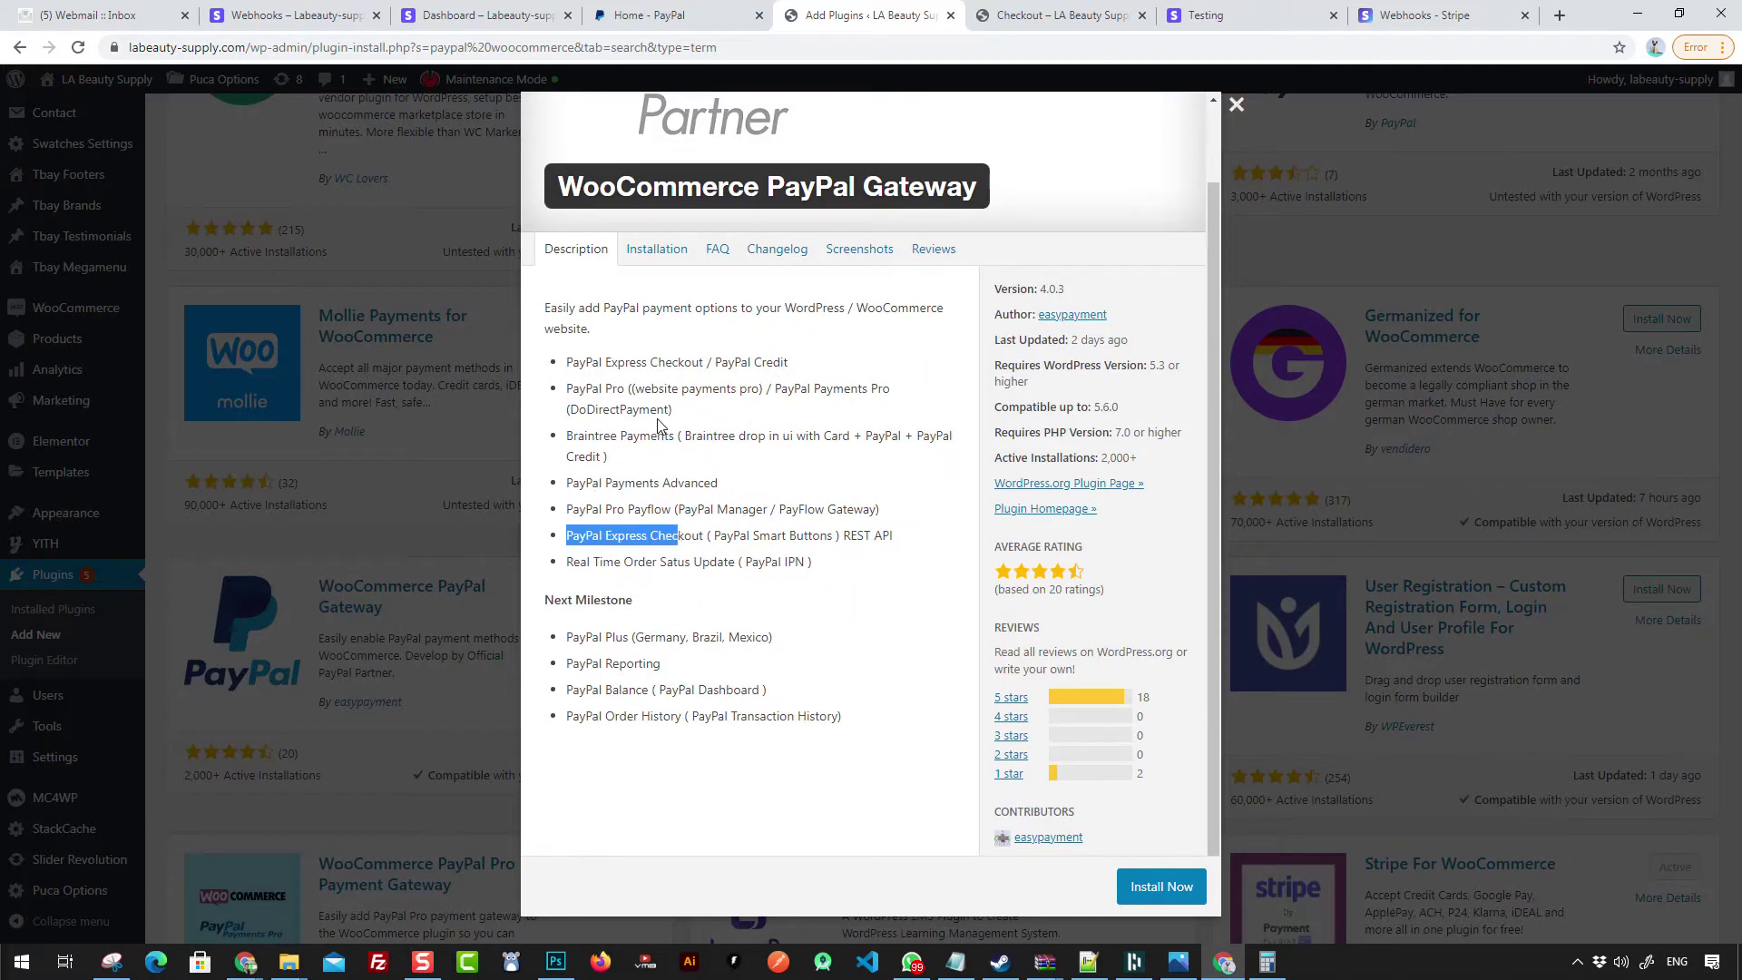
left_click_drag(609, 362, 724, 362)
triple_click(771, 362)
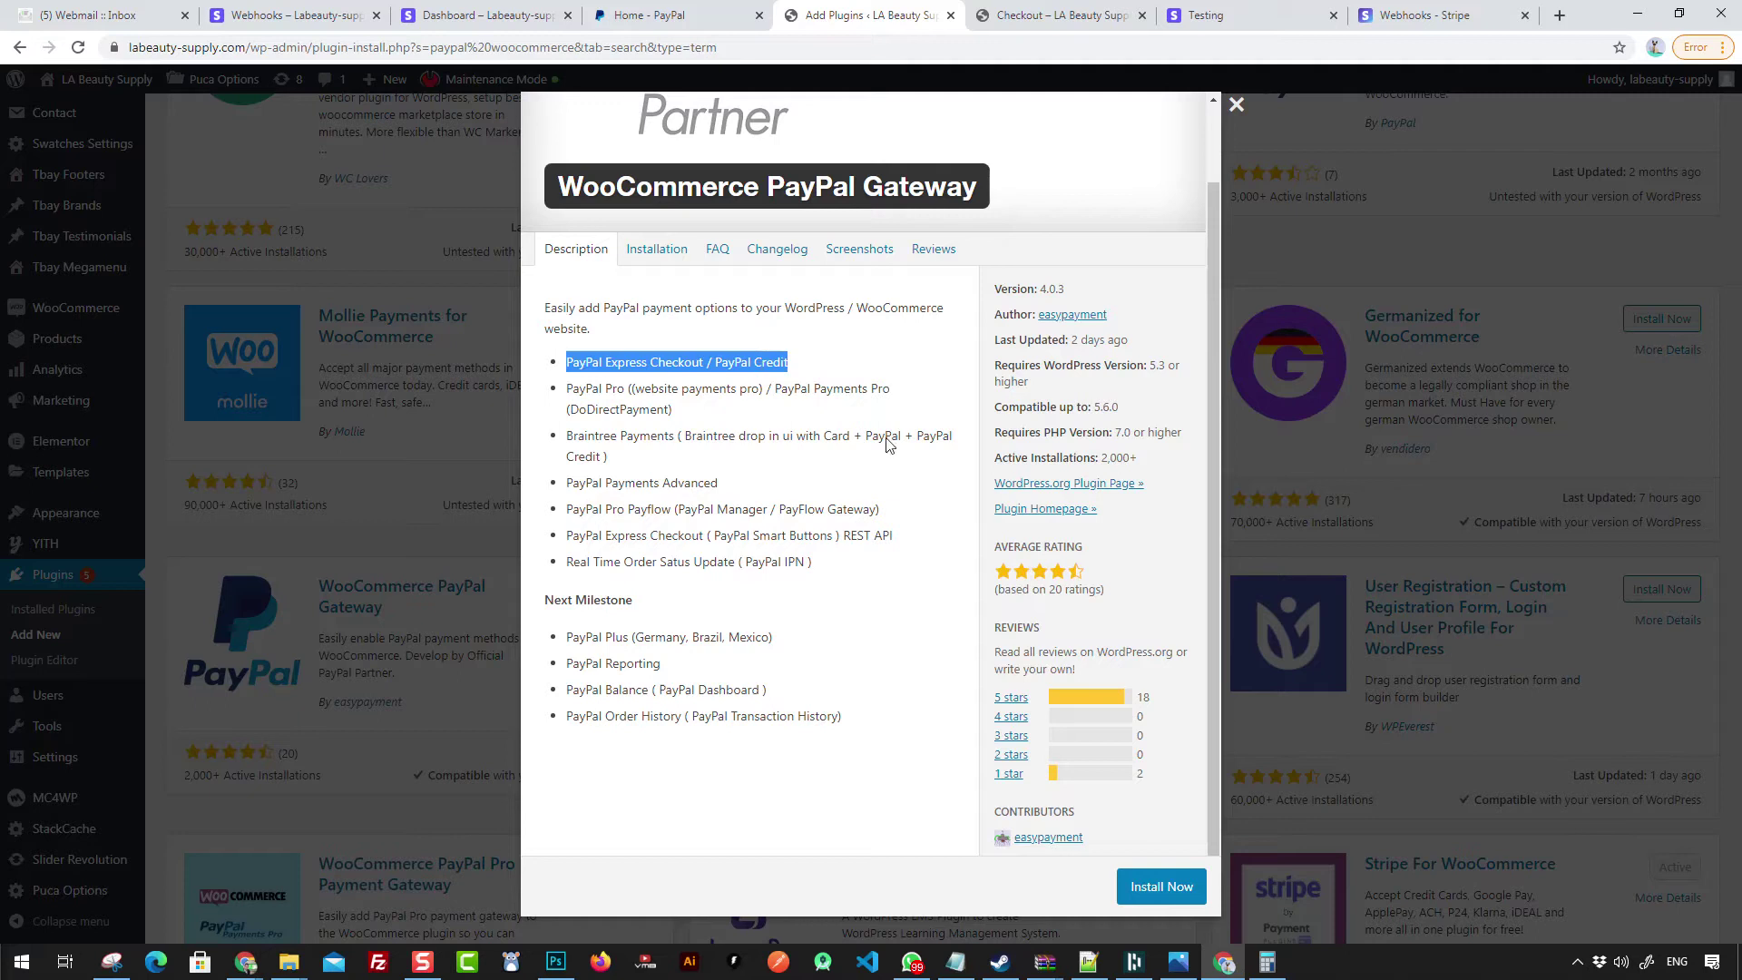
left_click(1235, 104)
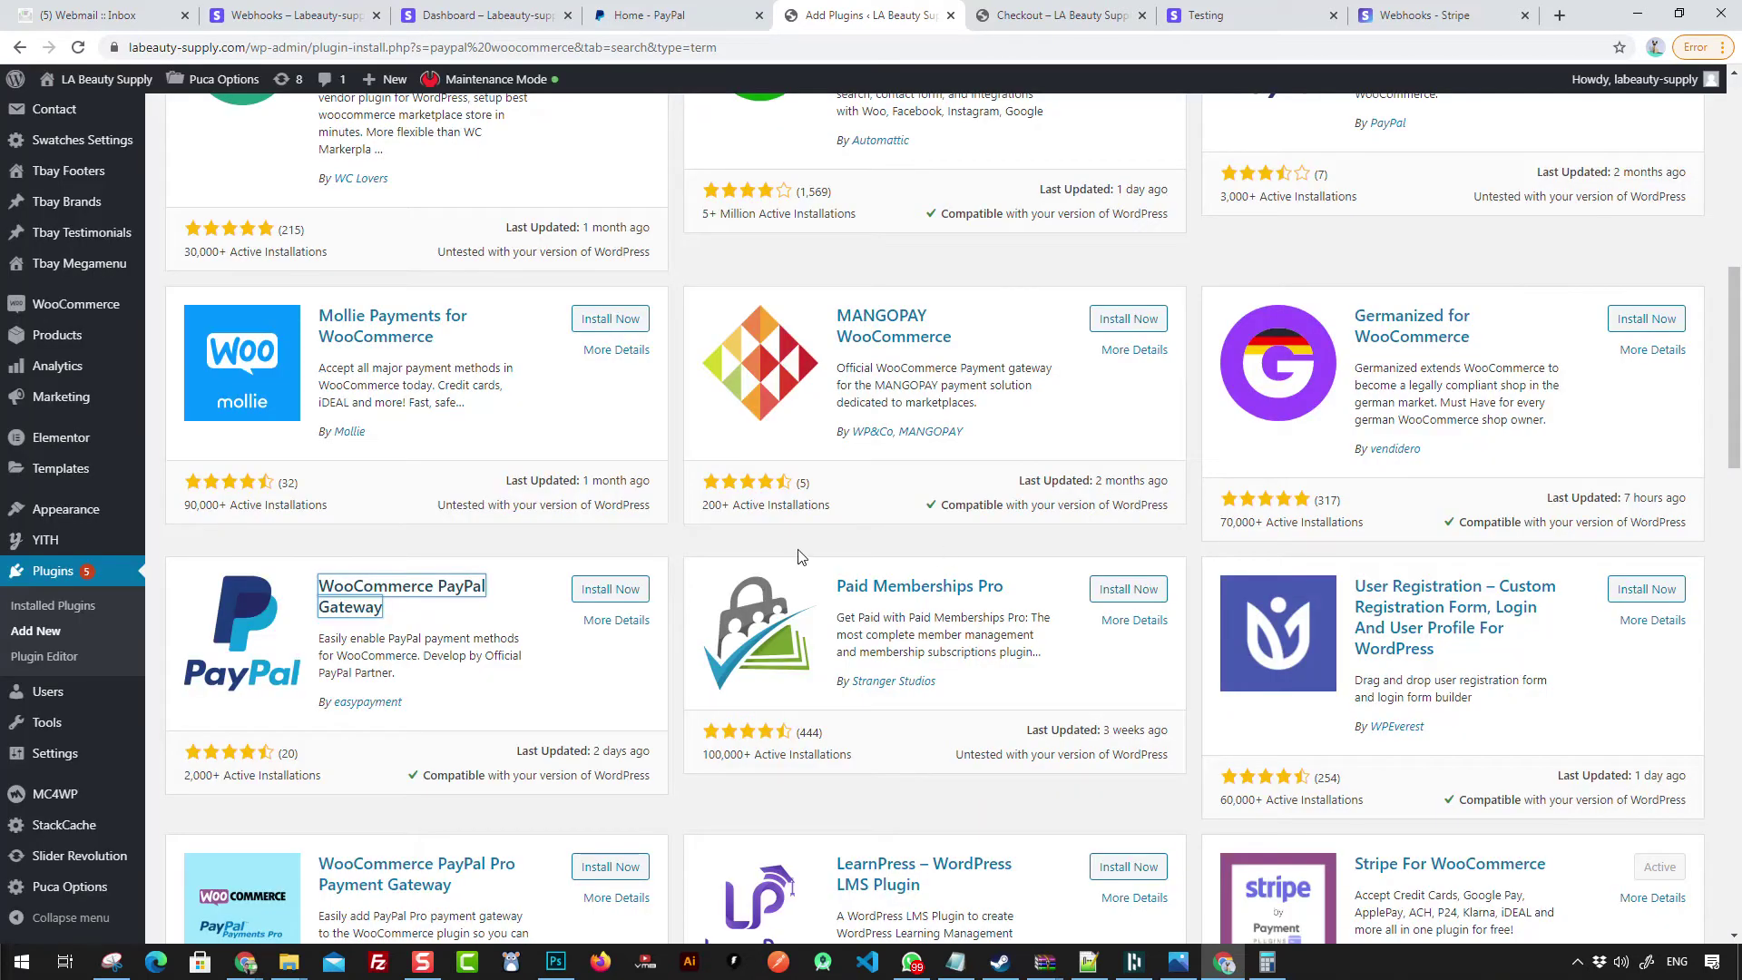
Step: Compare the other PayPal plugins in the results, checking the details and last update of PayPal Plus for WooCommerce
scroll(1131, 548, "down", 3)
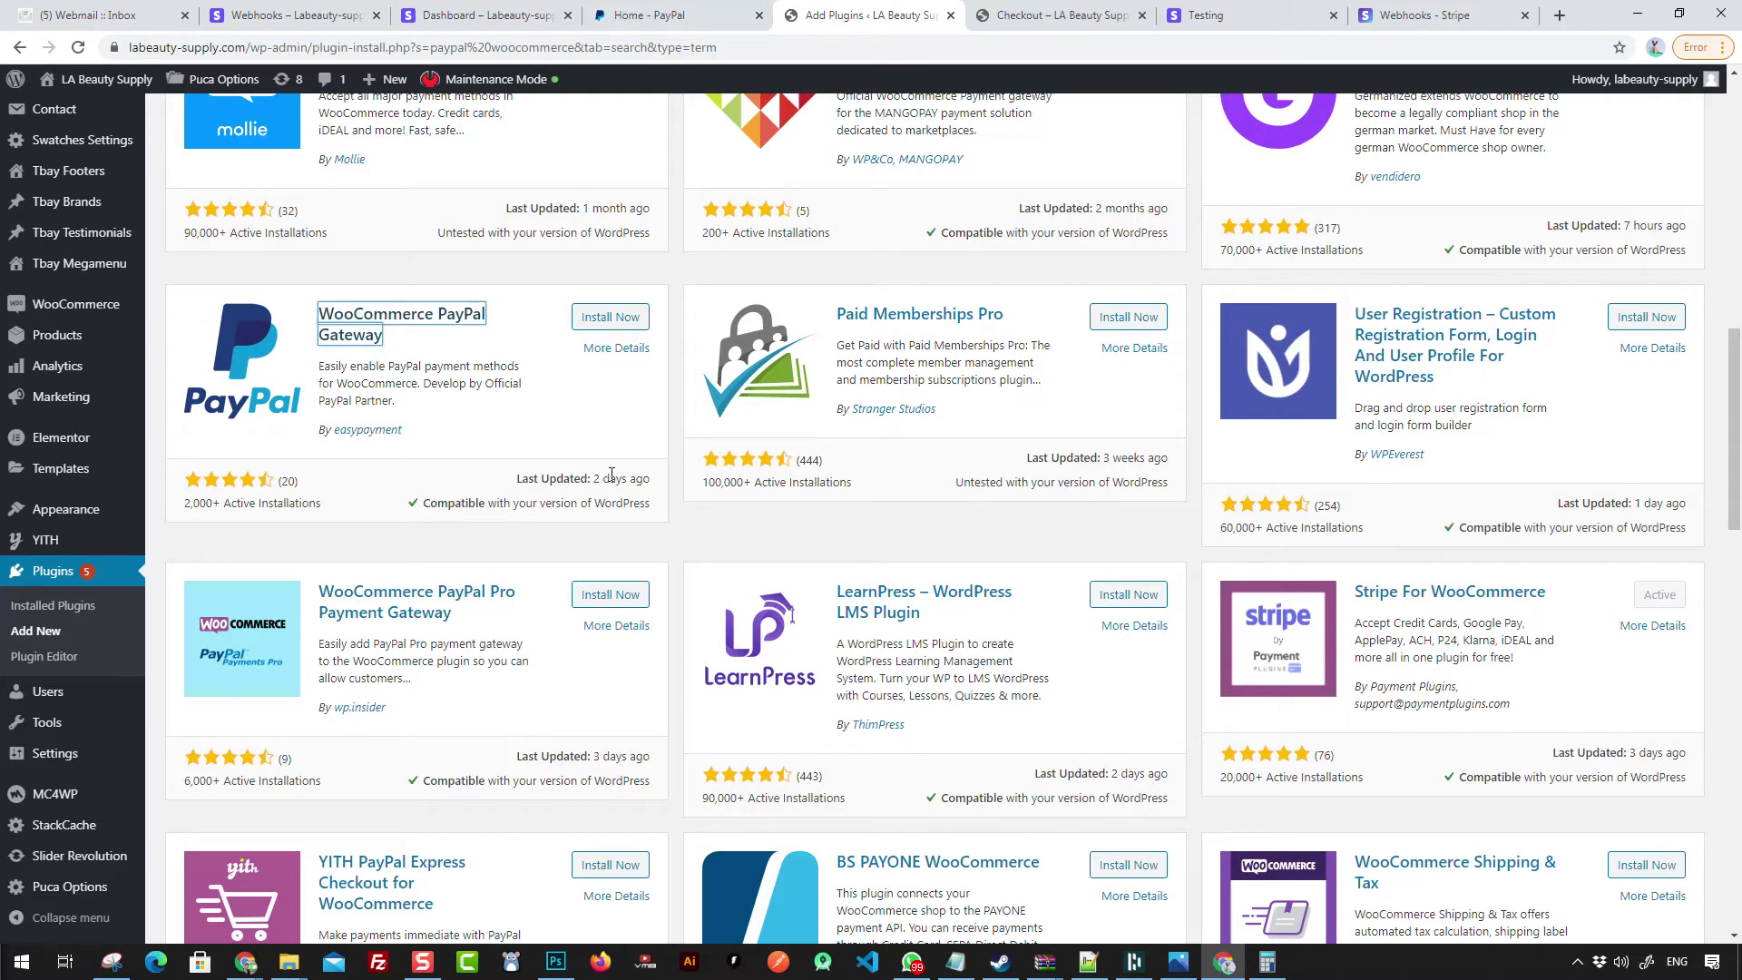
scroll(611, 475, "down", 1)
scroll(602, 503, "up", 5)
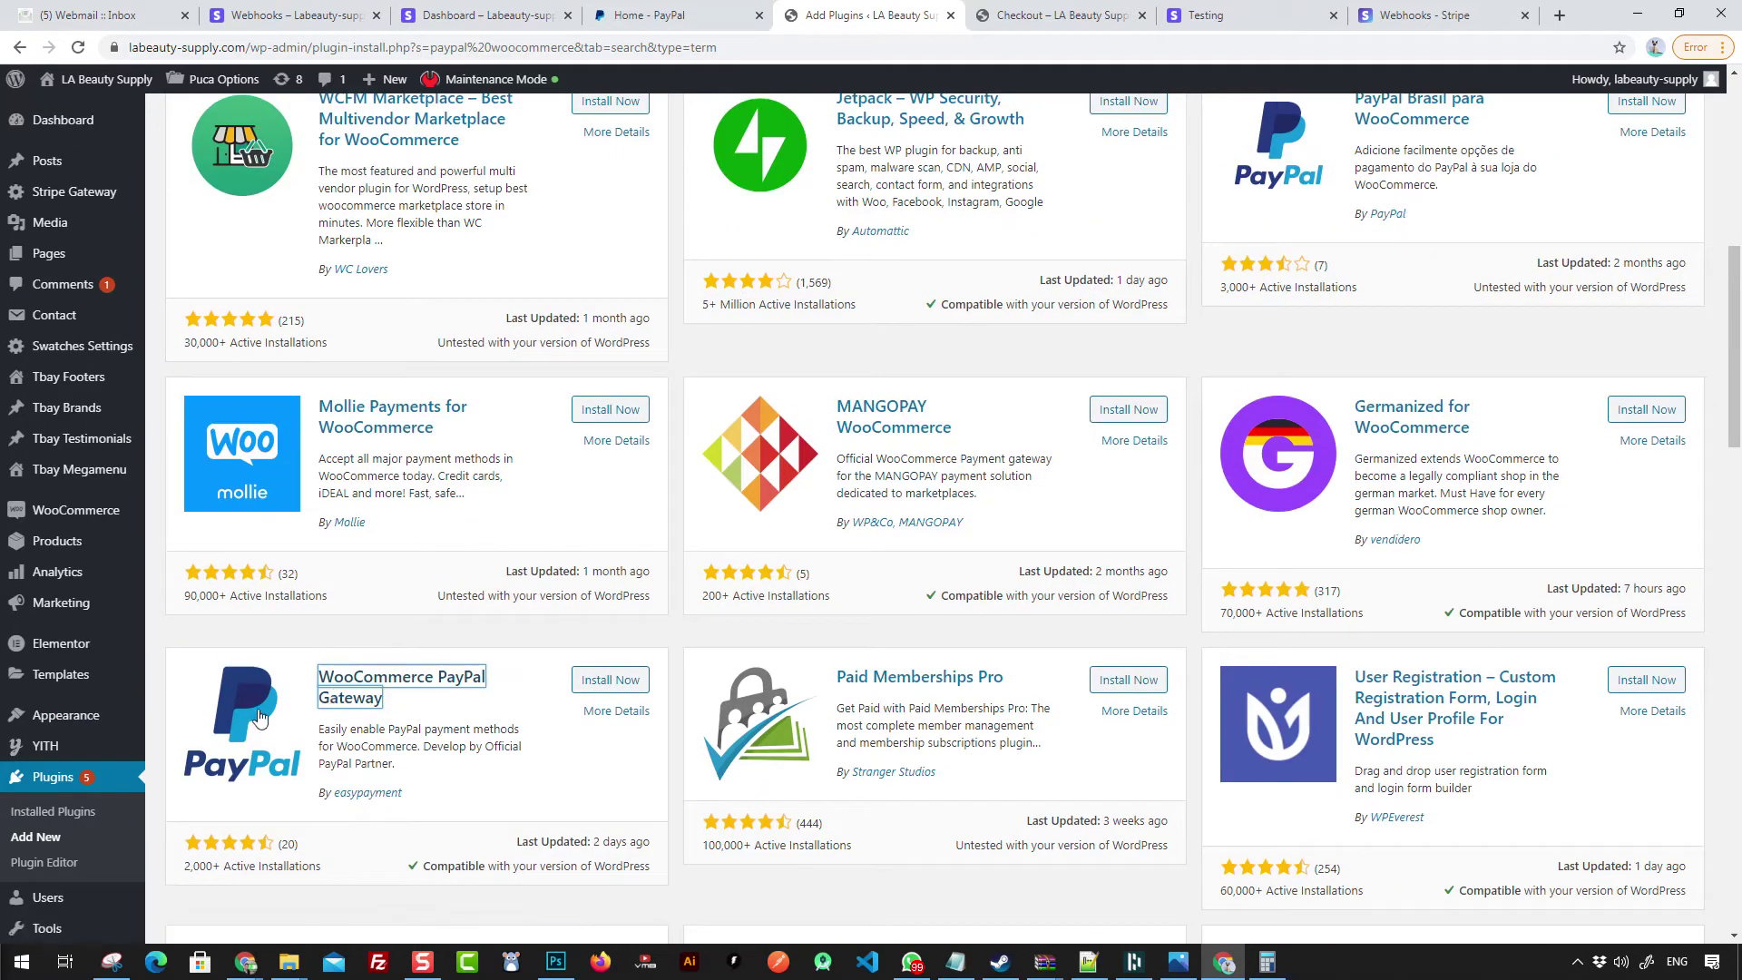
left_click_drag(406, 779, 835, 721)
scroll(1368, 481, "up", 8)
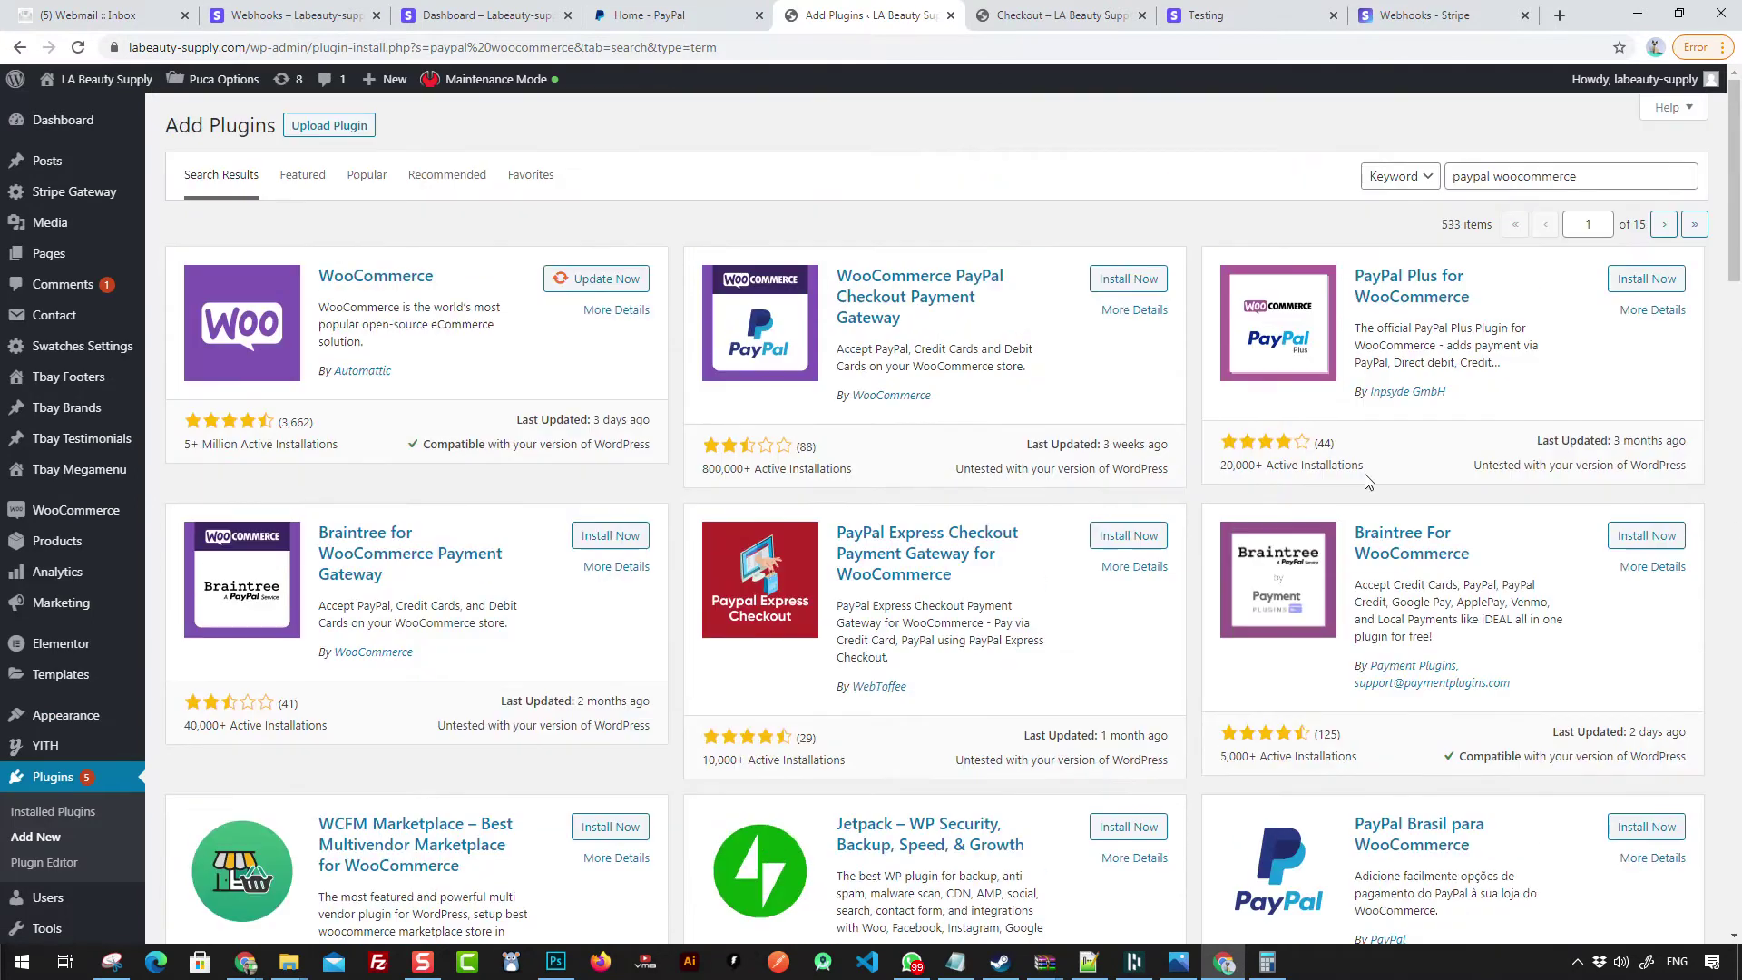
left_click(1424, 278)
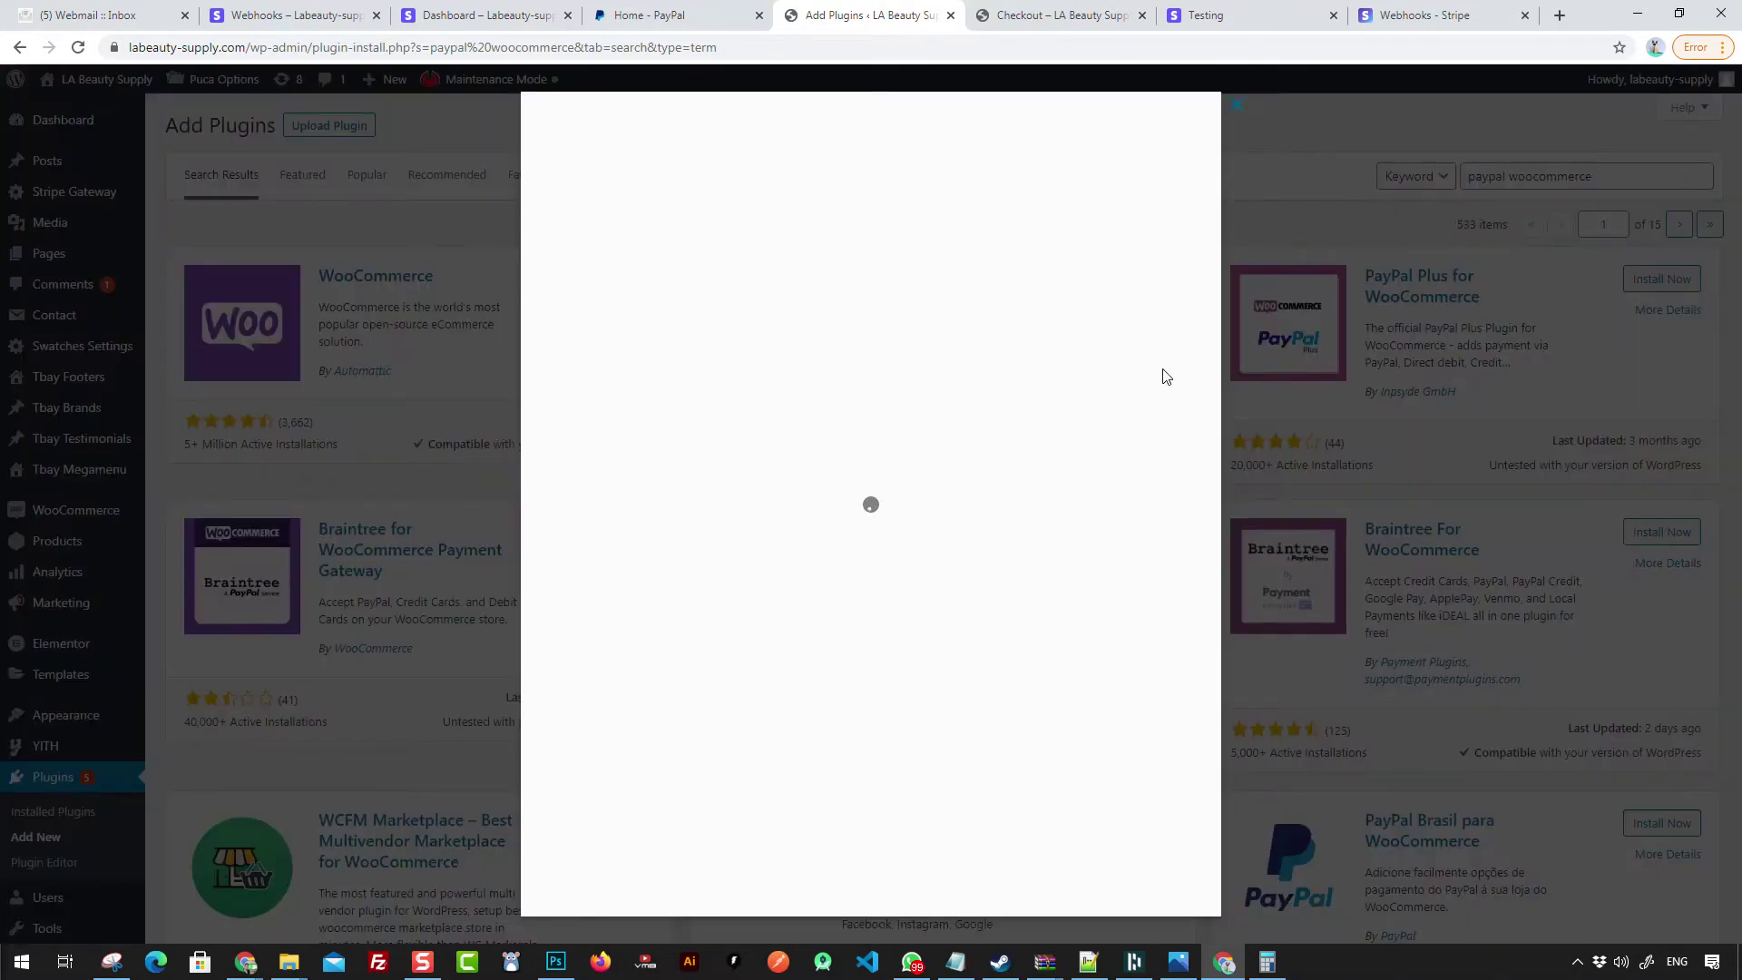
left_click(1506, 274)
left_click_drag(1614, 441, 1679, 441)
scroll(912, 439, "down", 1)
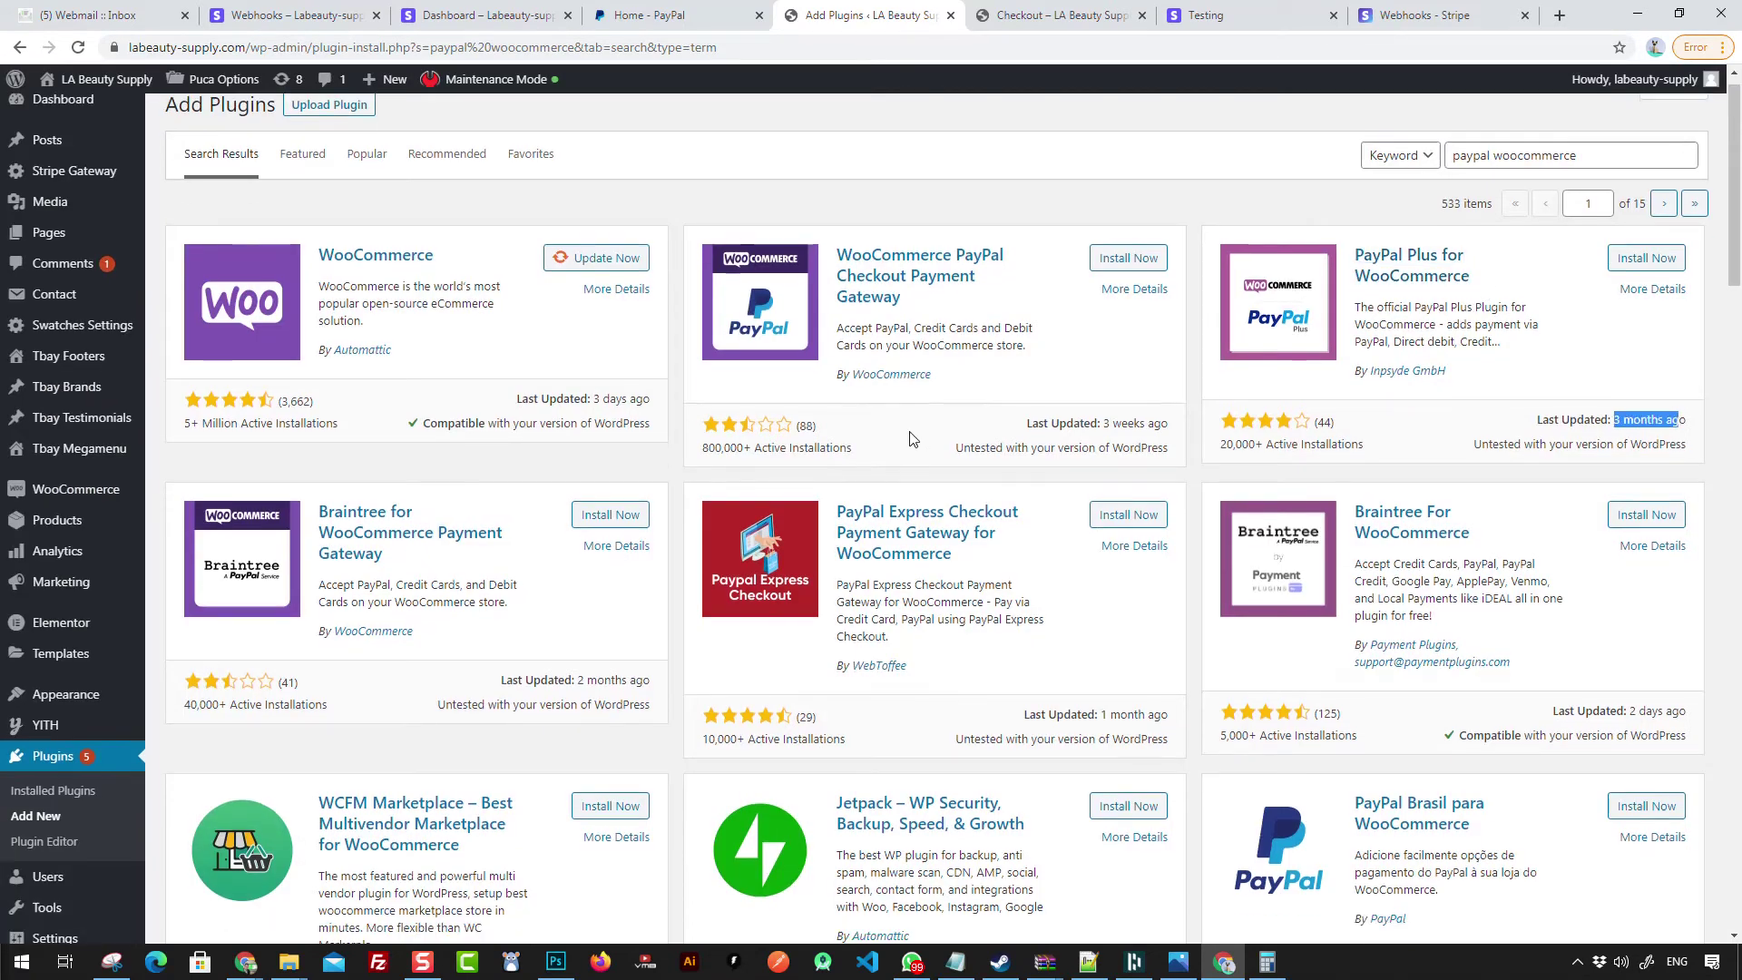
Step: Install and activate the WooCommerce PayPal Gateway plugin by easypayment
scroll(912, 439, "down", 9)
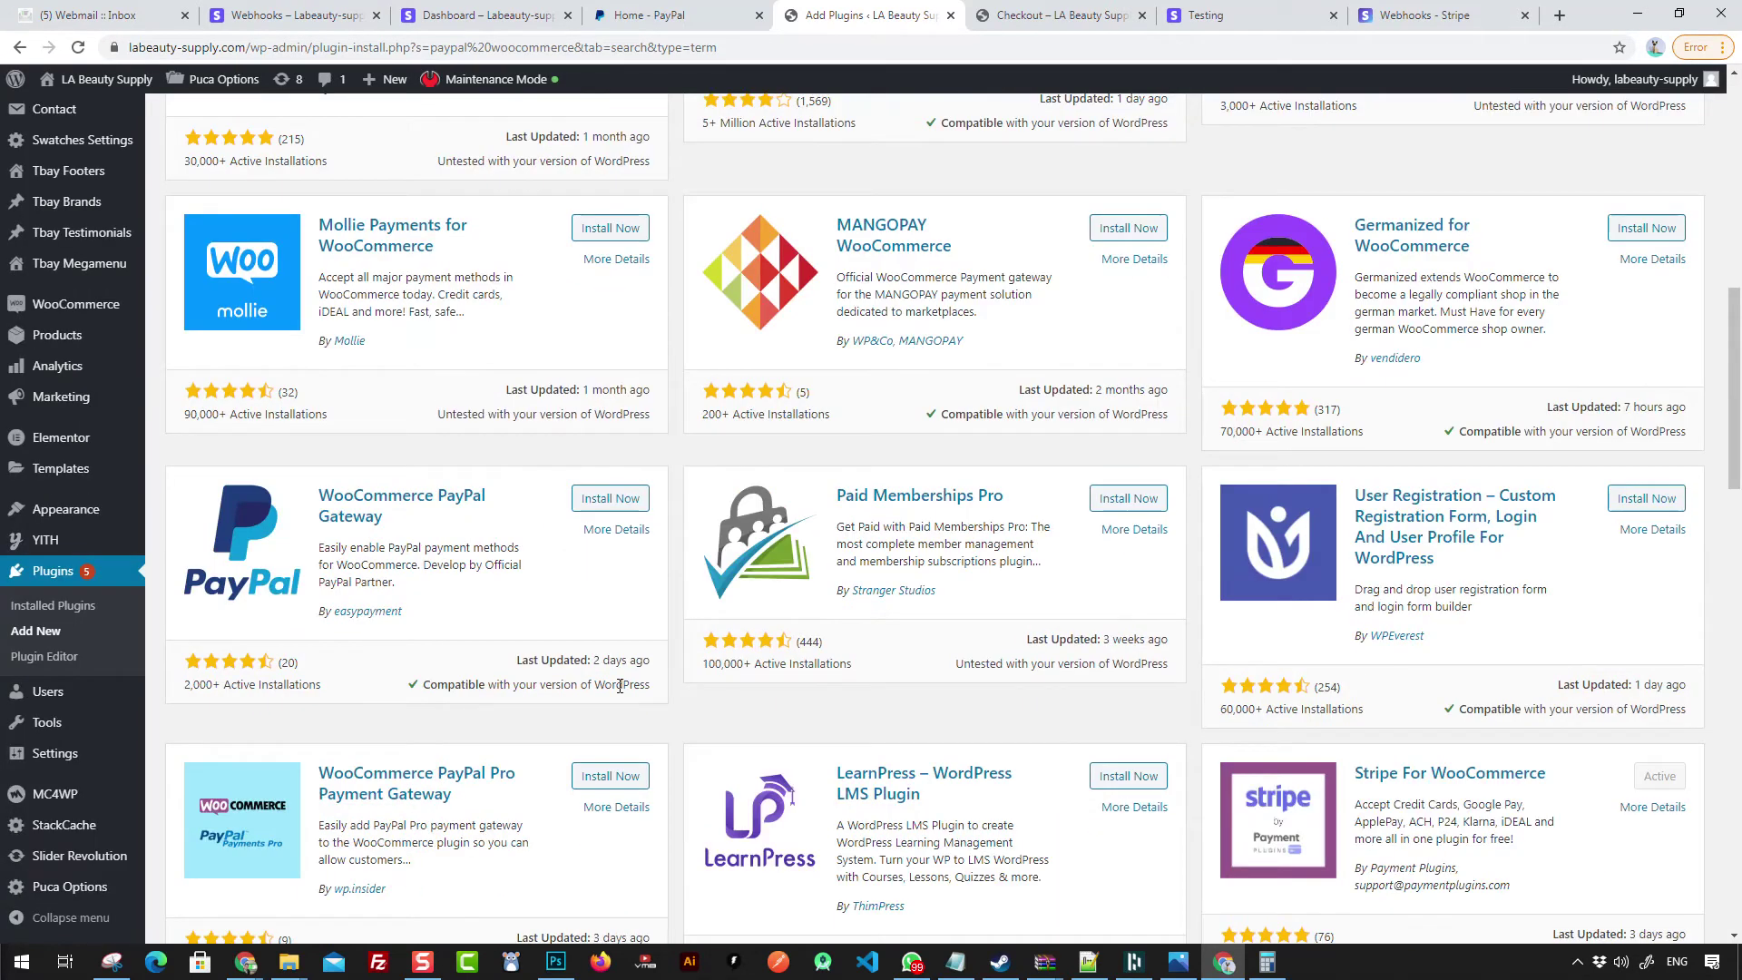
left_click_drag(533, 661, 637, 660)
left_click(545, 620)
left_click(608, 500)
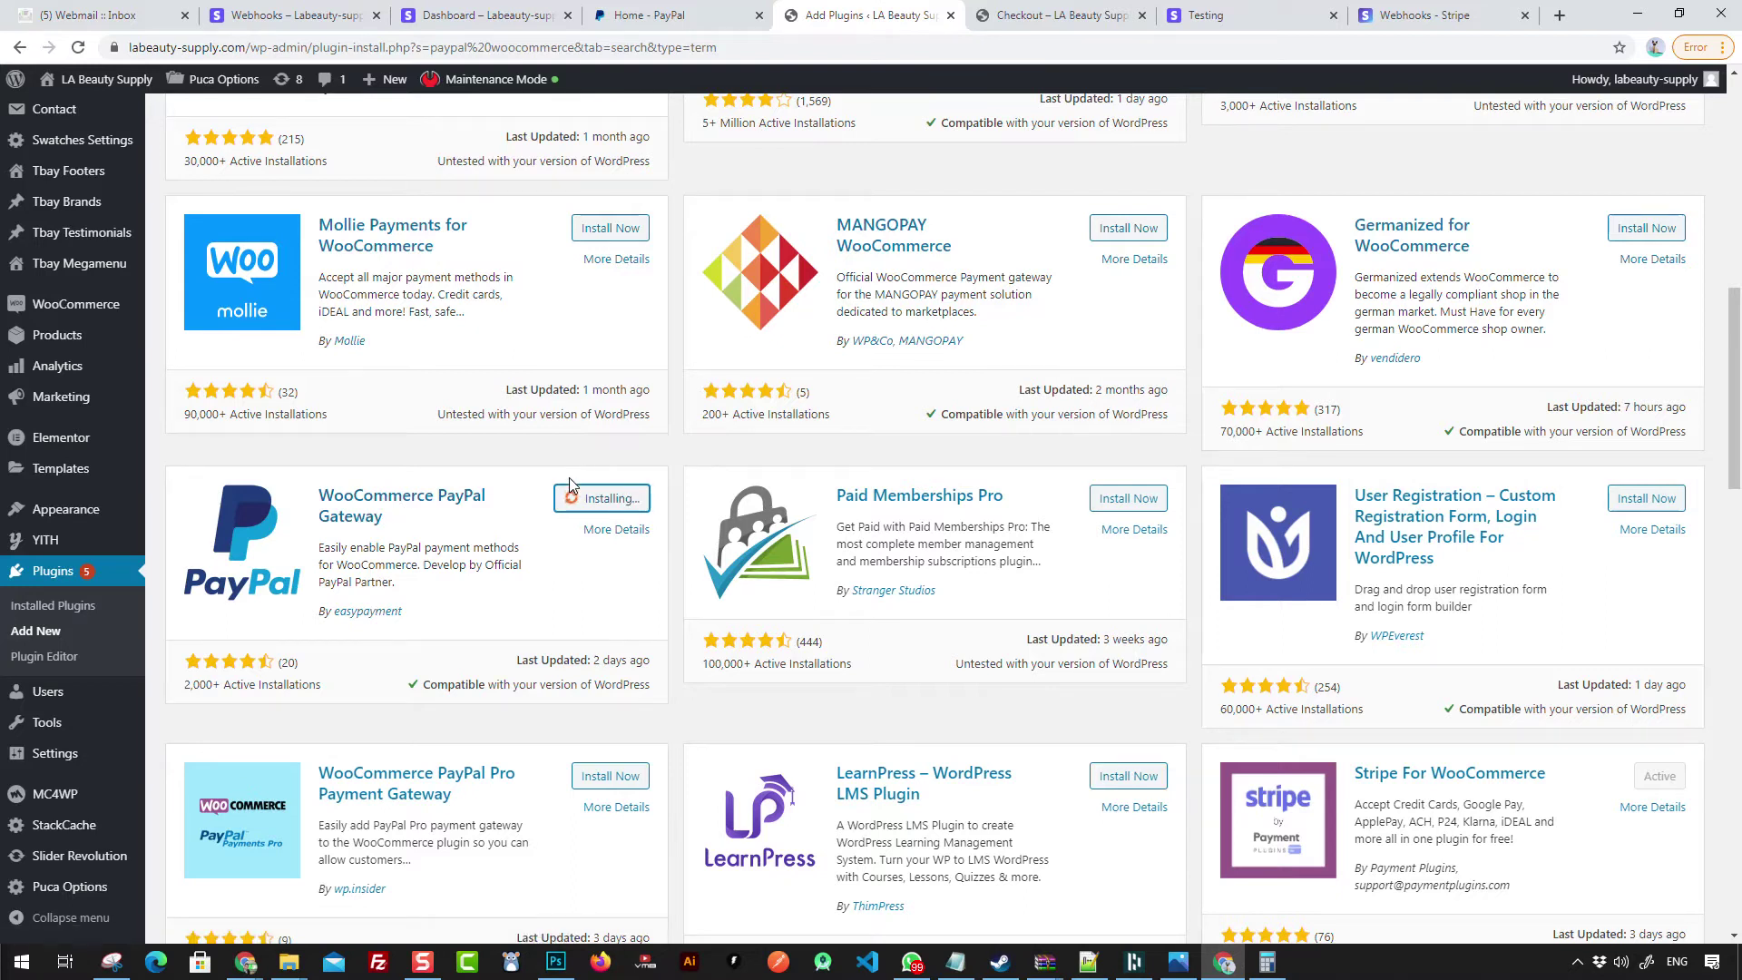
scroll(572, 487, "down", 1)
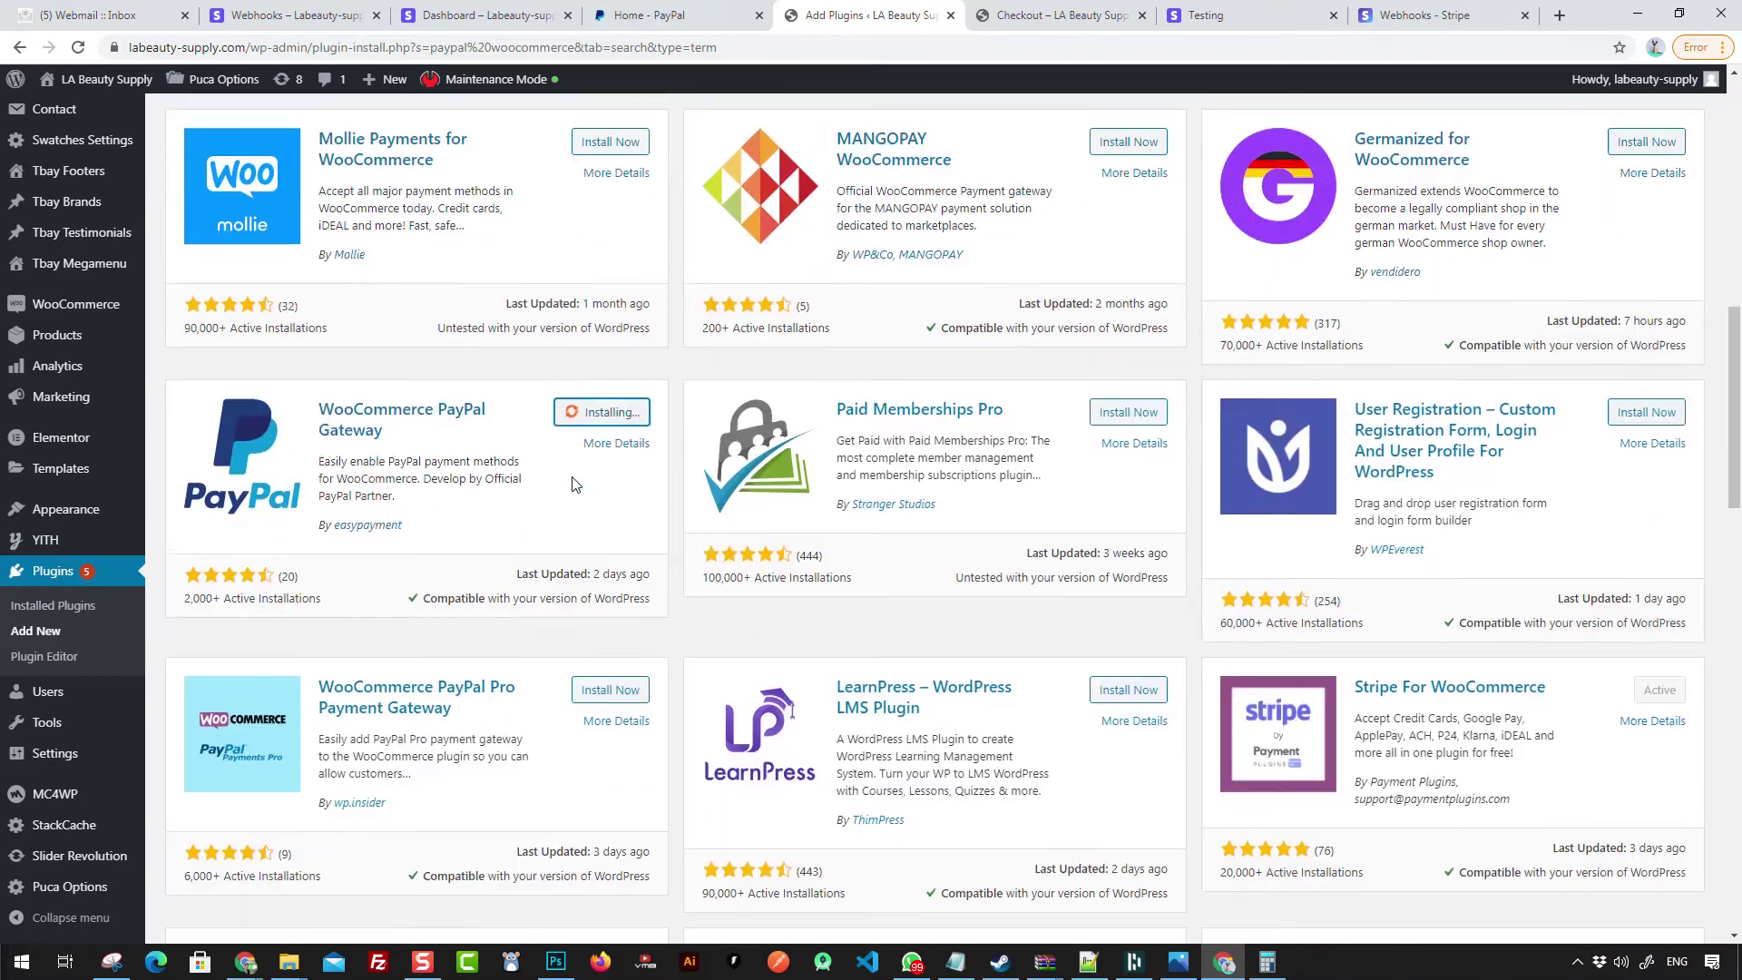
left_click(614, 413)
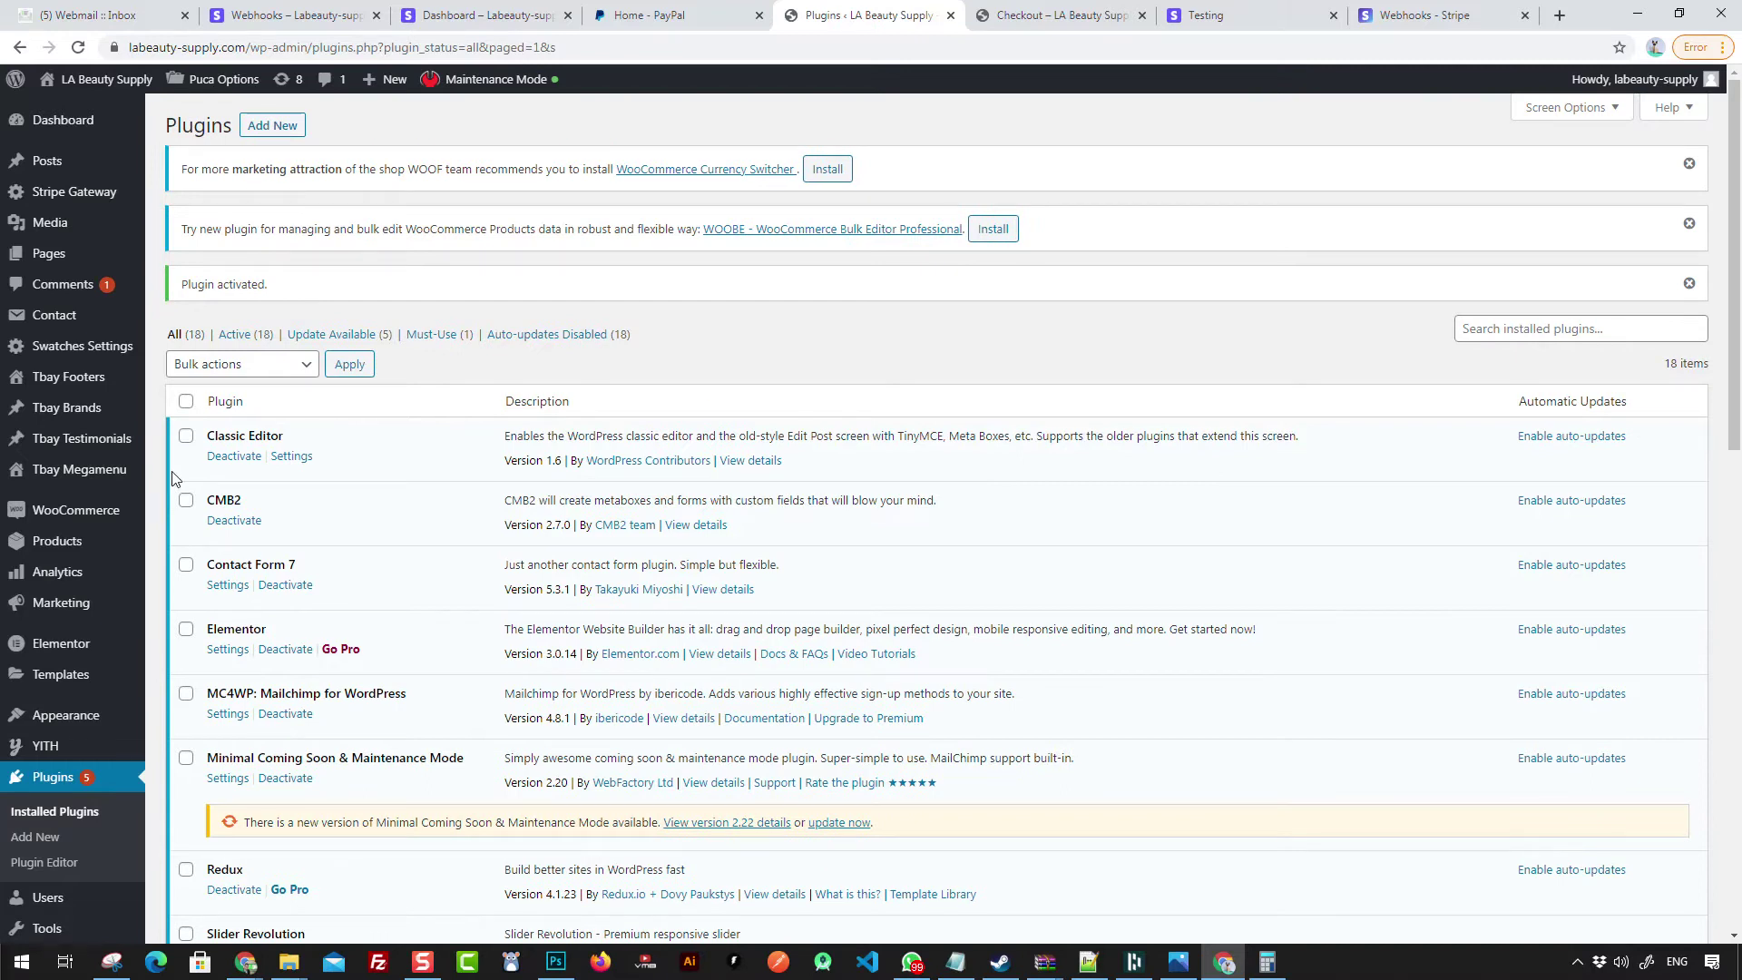
Step: Open the WooCommerce payment settings and look through the full list of payment methods for the added PayPal gateways
mouse_move(86, 517)
left_click(186, 640)
scroll(570, 558, "down", 6)
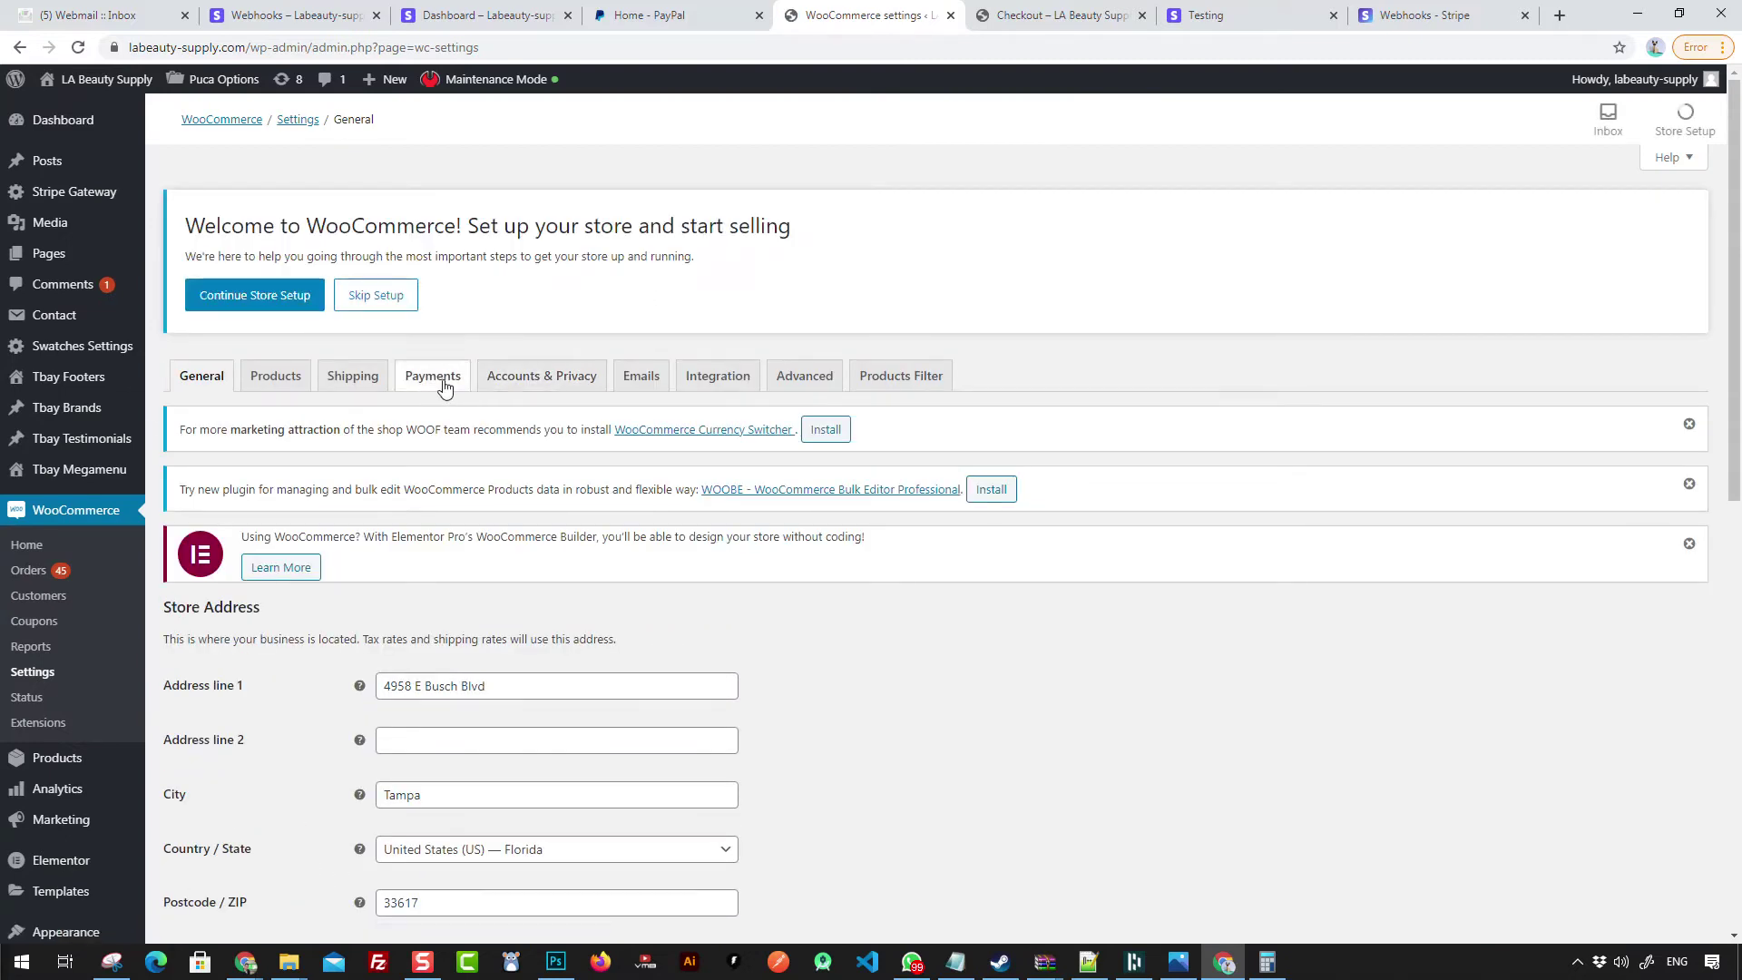
left_click(444, 389)
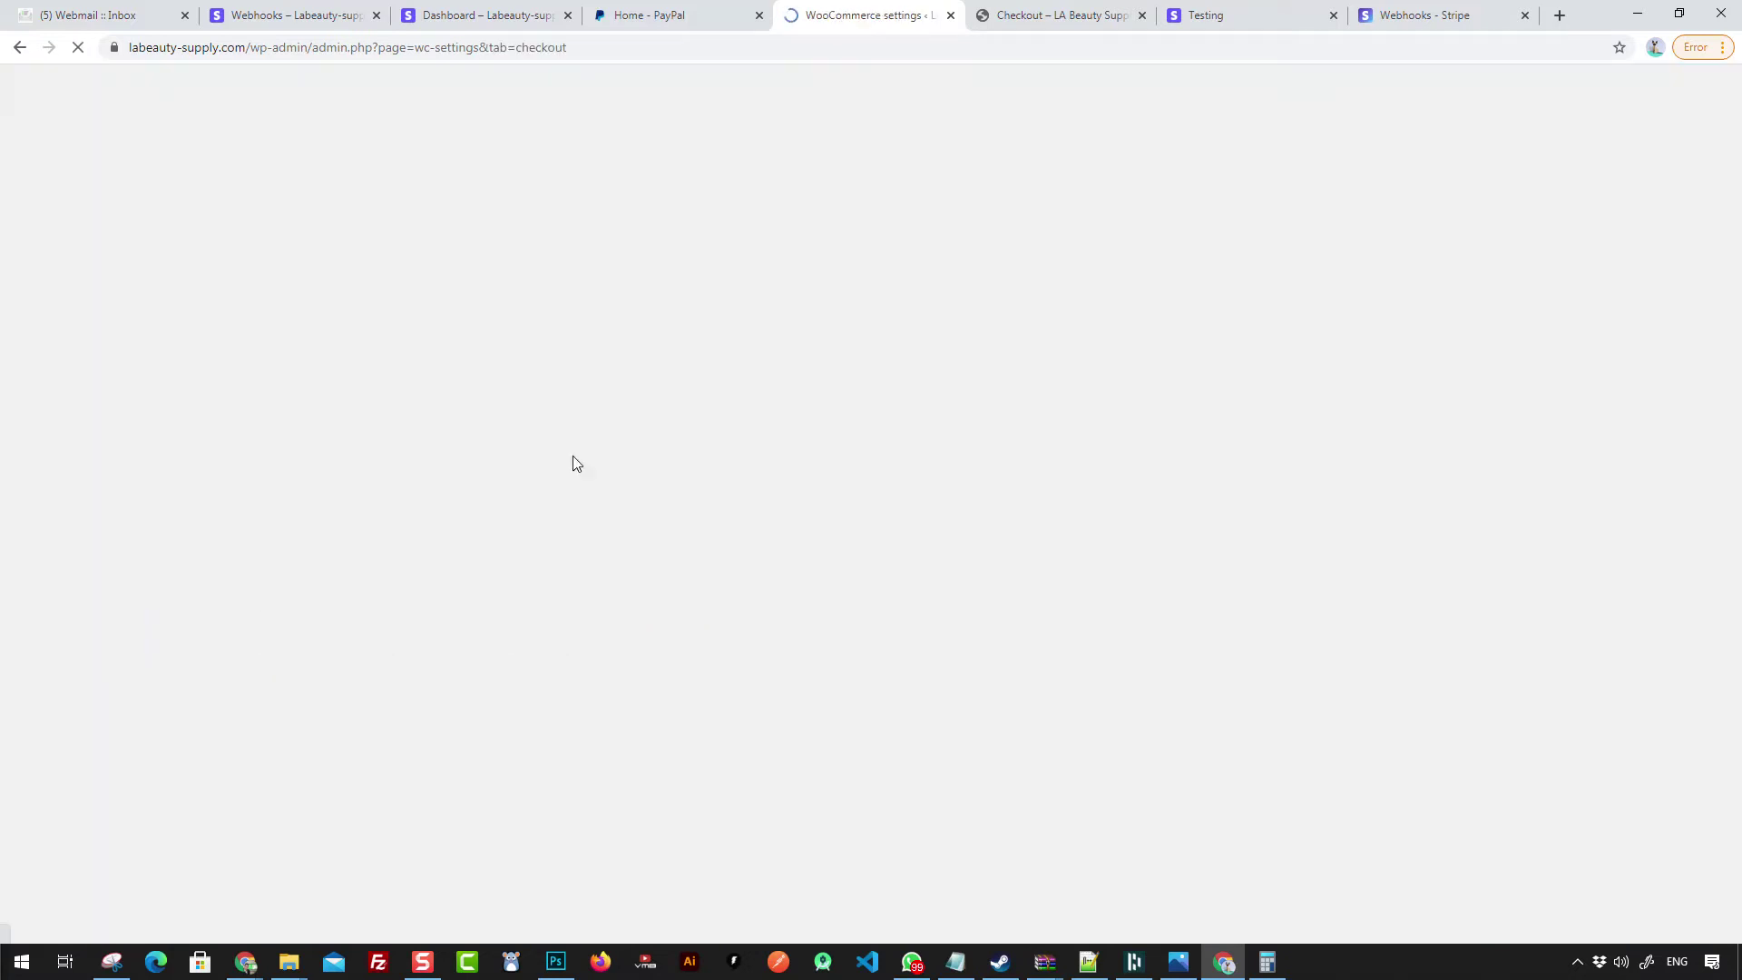
scroll(641, 473, "down", 3)
scroll(642, 478, "down", 2)
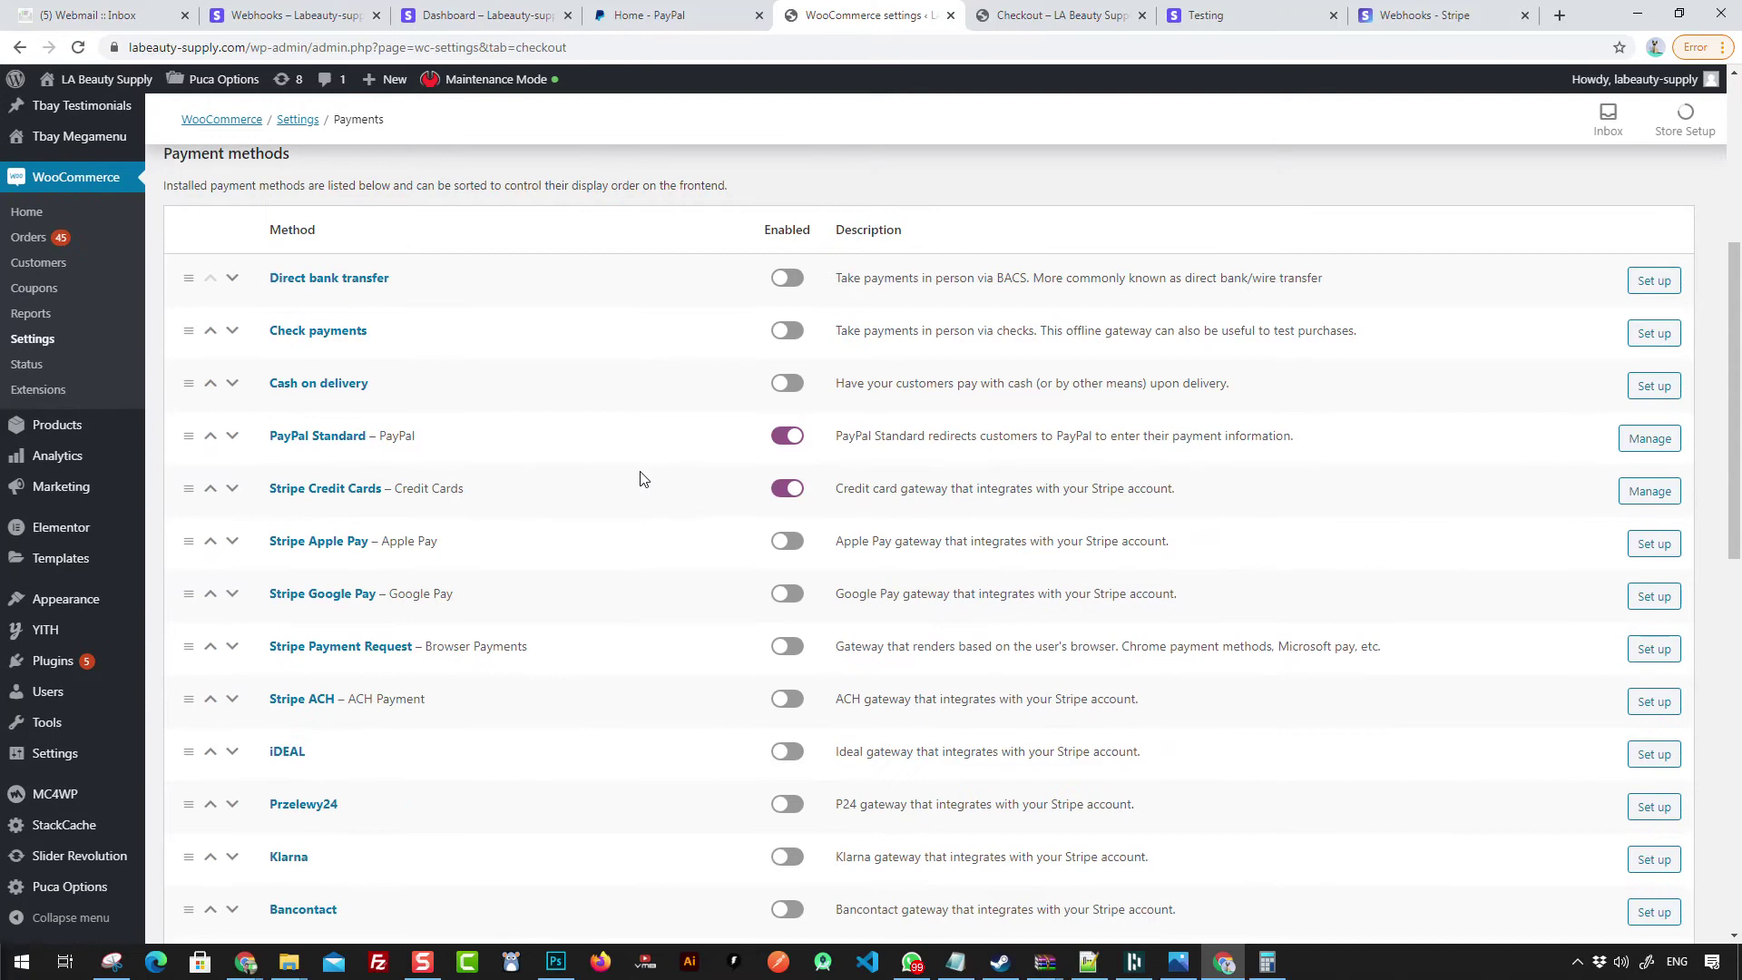
scroll(450, 447, "down", 10)
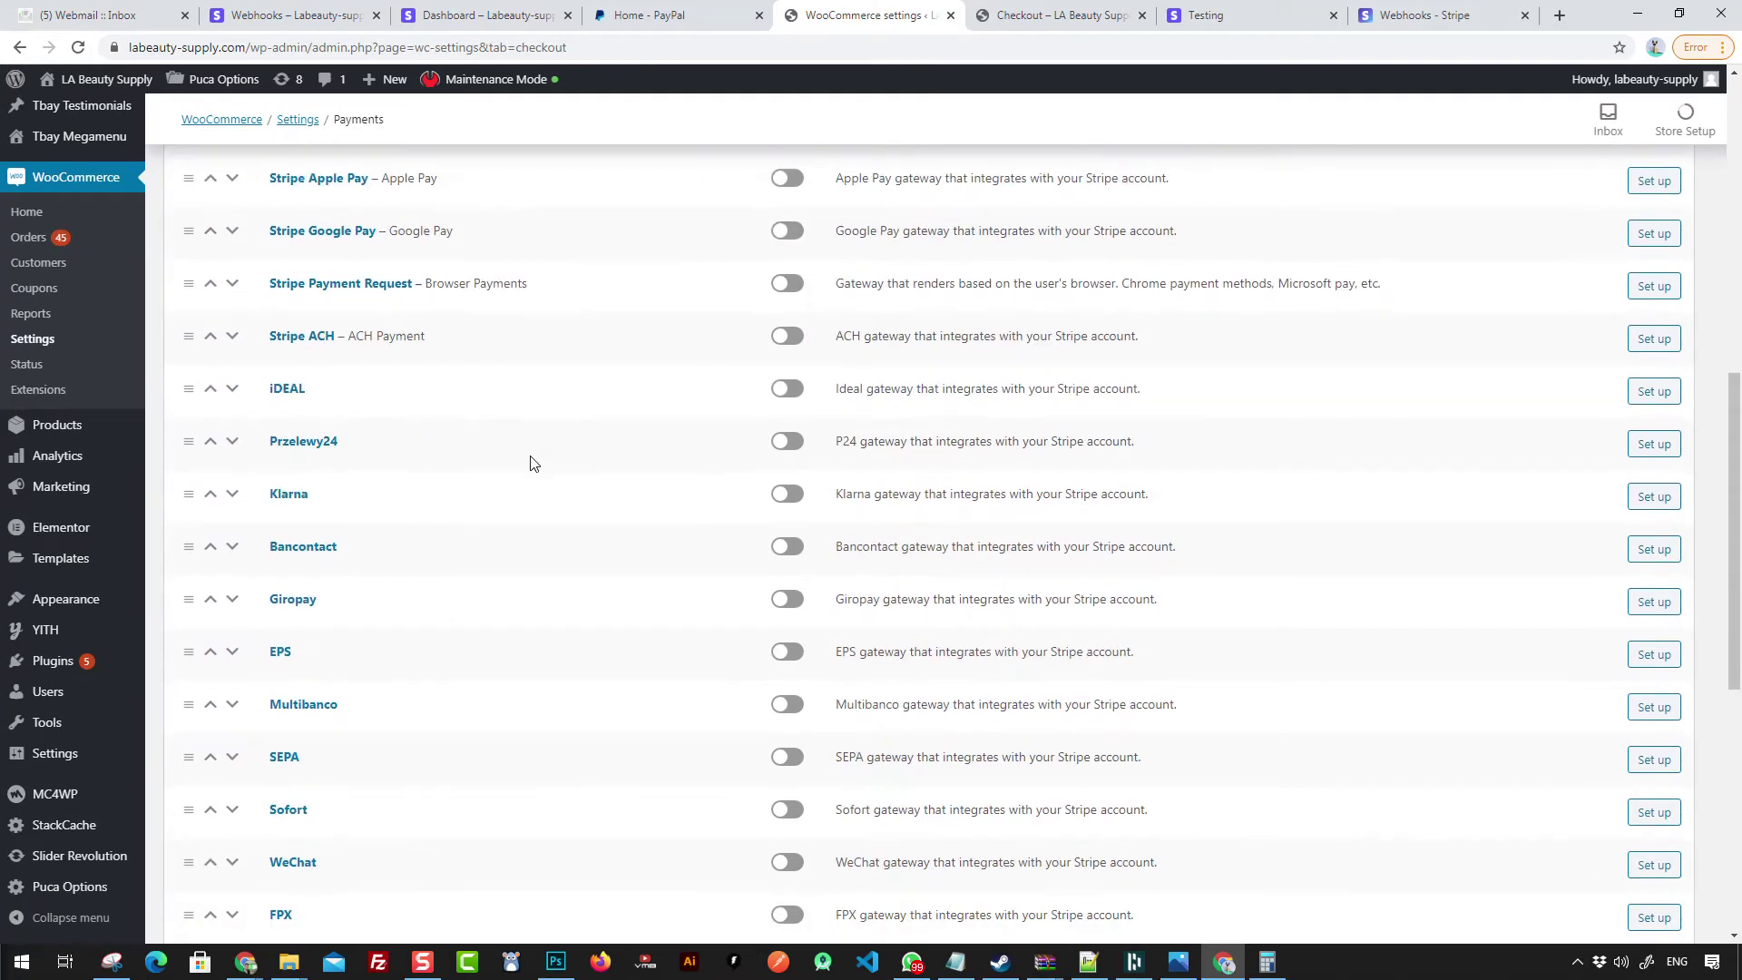
scroll(533, 464, "down", 2)
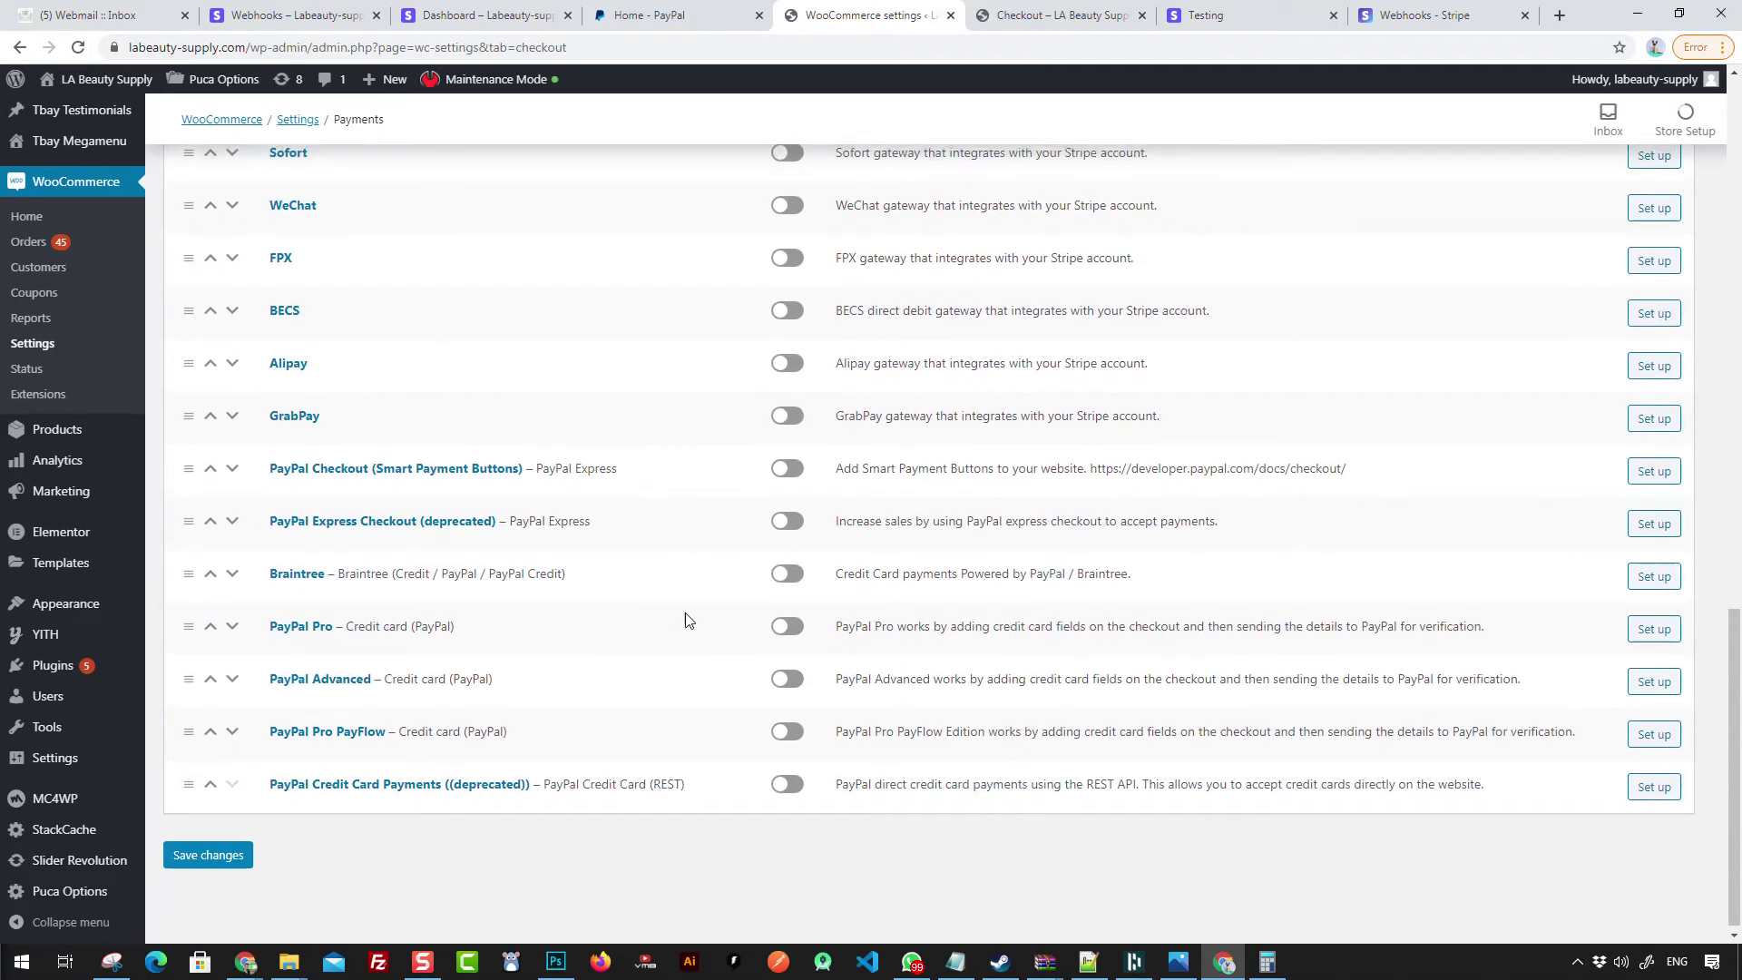
scroll(684, 617, "up", 15)
Step: Disable the PayPal Standard payment method and enable PayPal Pro and PayPal Checkout (Smart Payment Buttons)
scroll(648, 623, "down", 3)
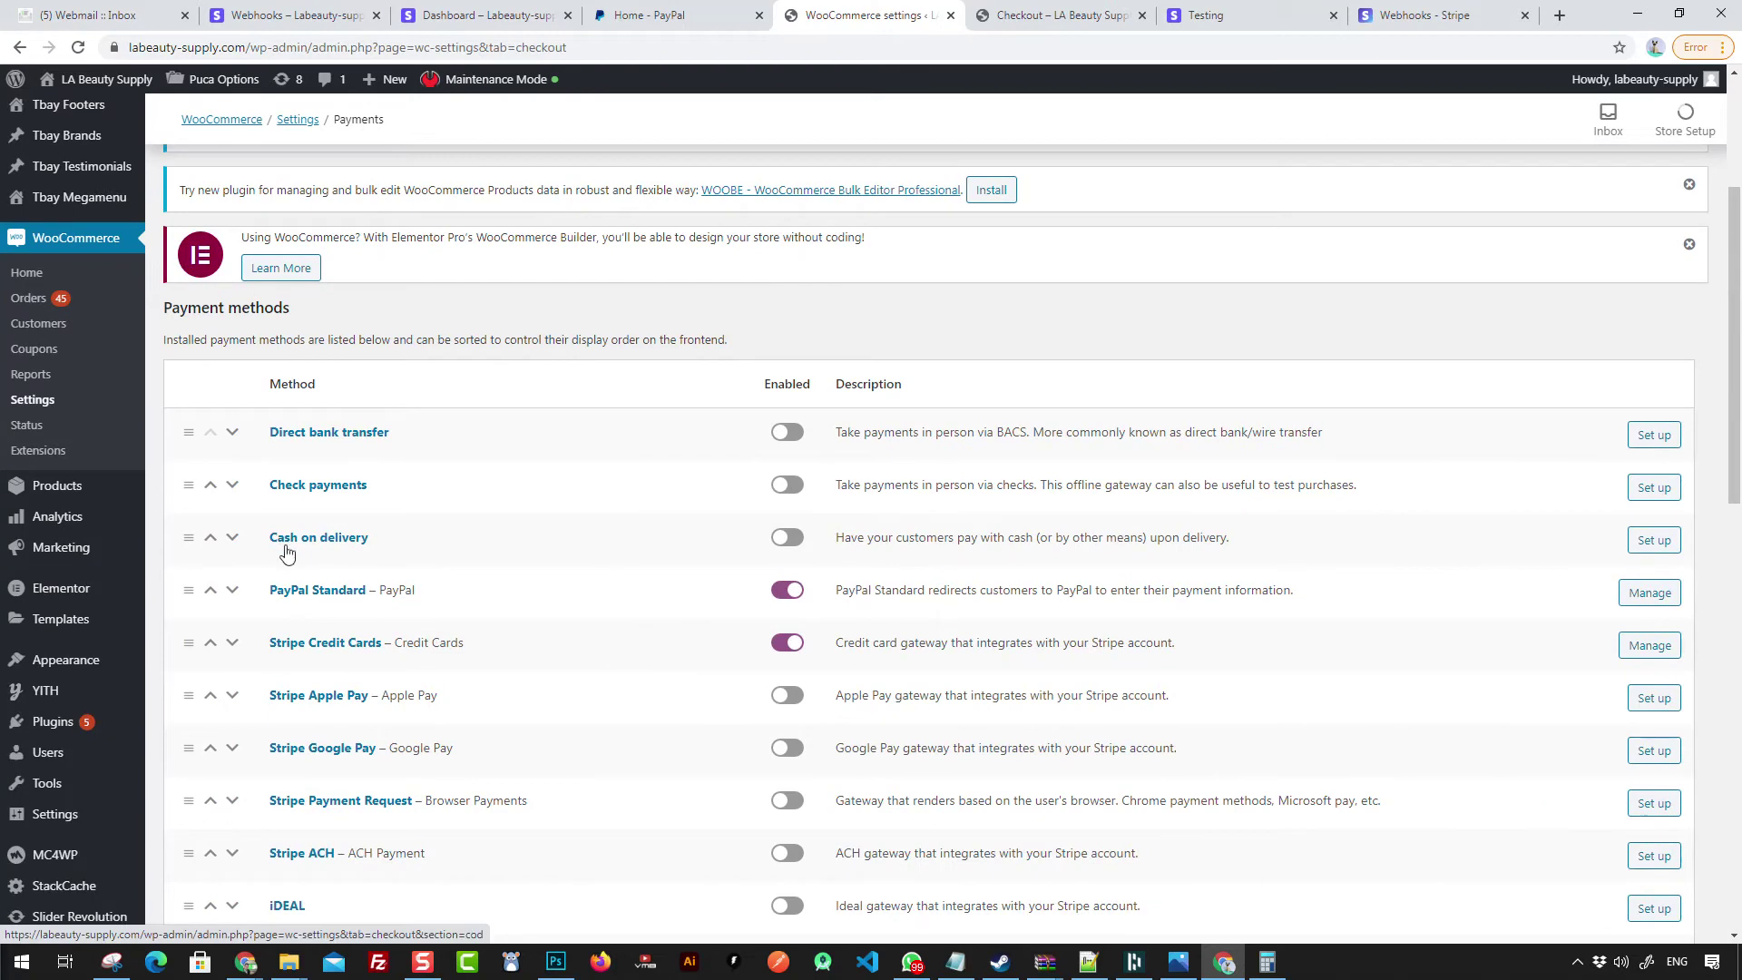
left_click(782, 591)
scroll(635, 624, "down", 13)
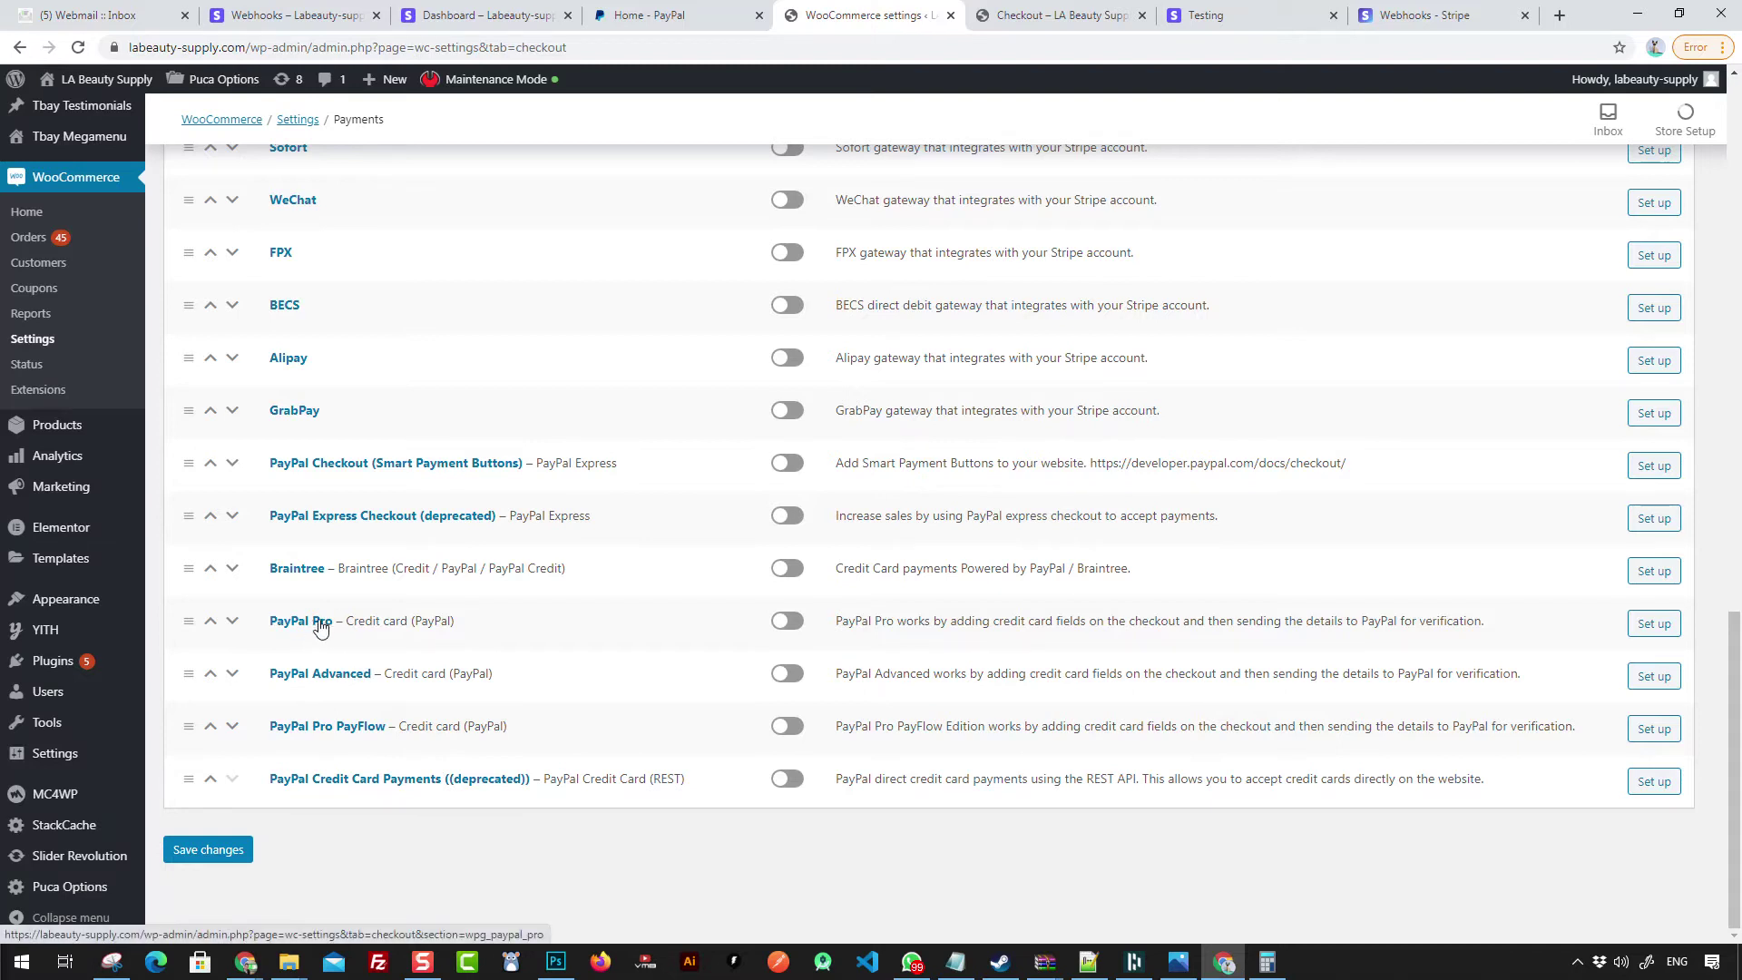
left_click(778, 622)
left_click(782, 464)
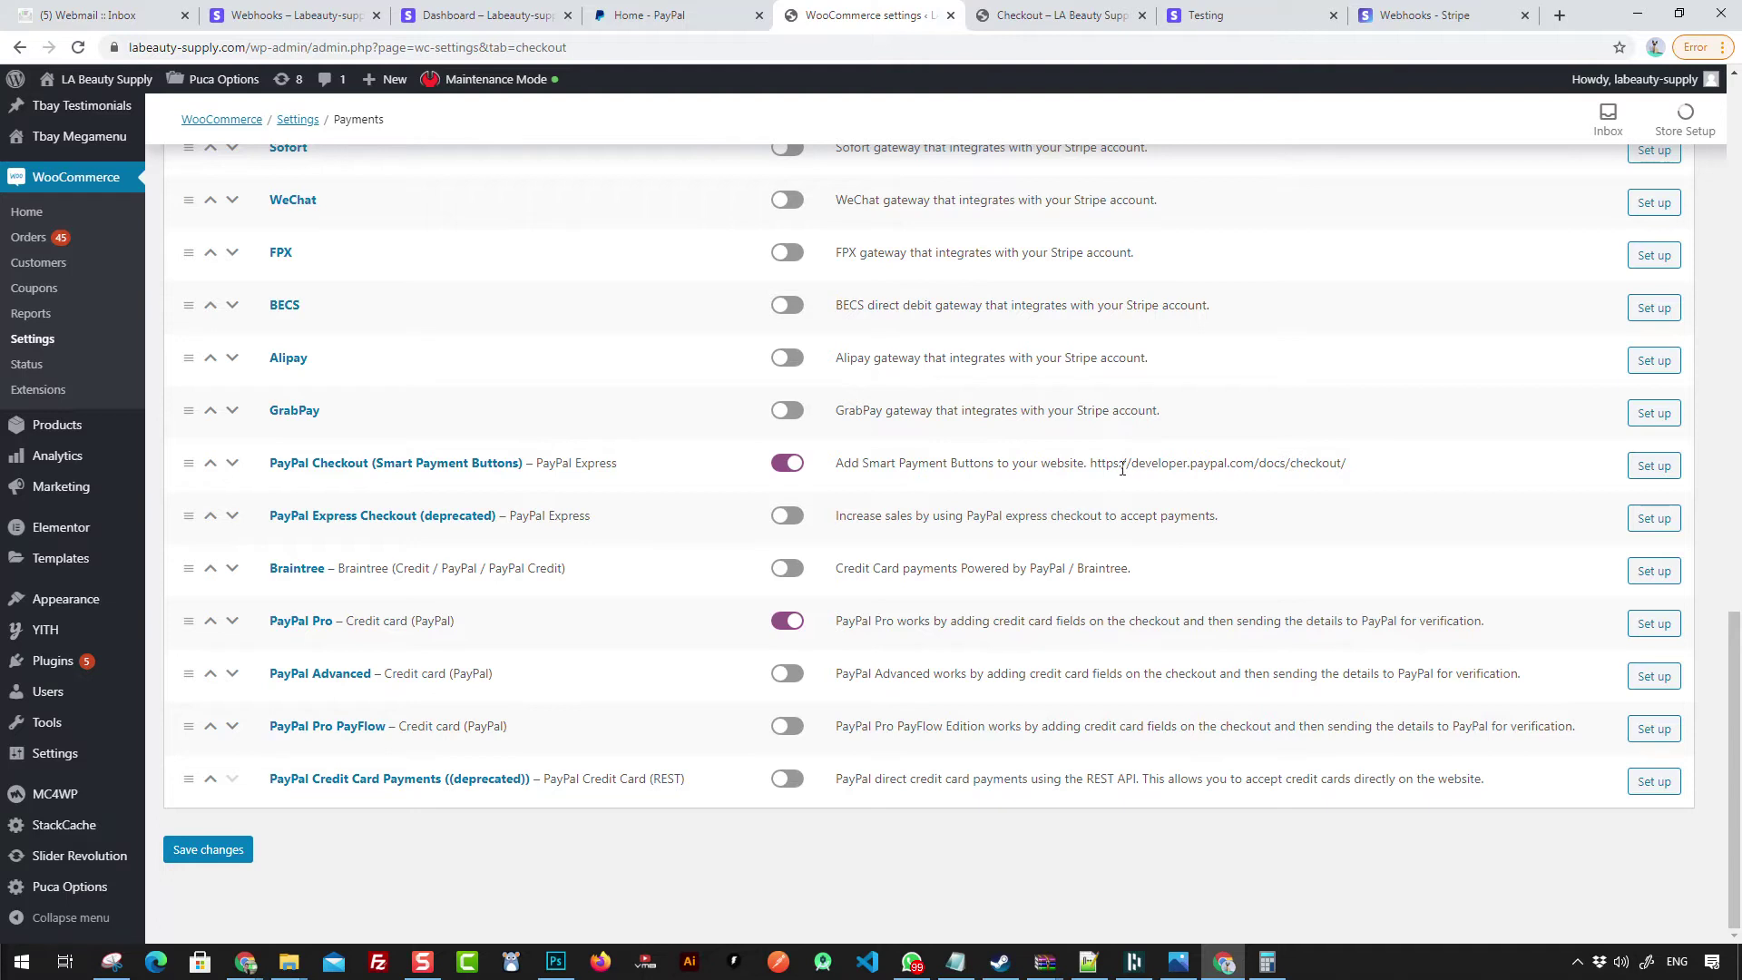
Step: Open the developer.paypal.com/docs/checkout/ link from the PayPal Checkout description and proceed to the developer dashboard login
left_click_drag(1096, 465, 1346, 466)
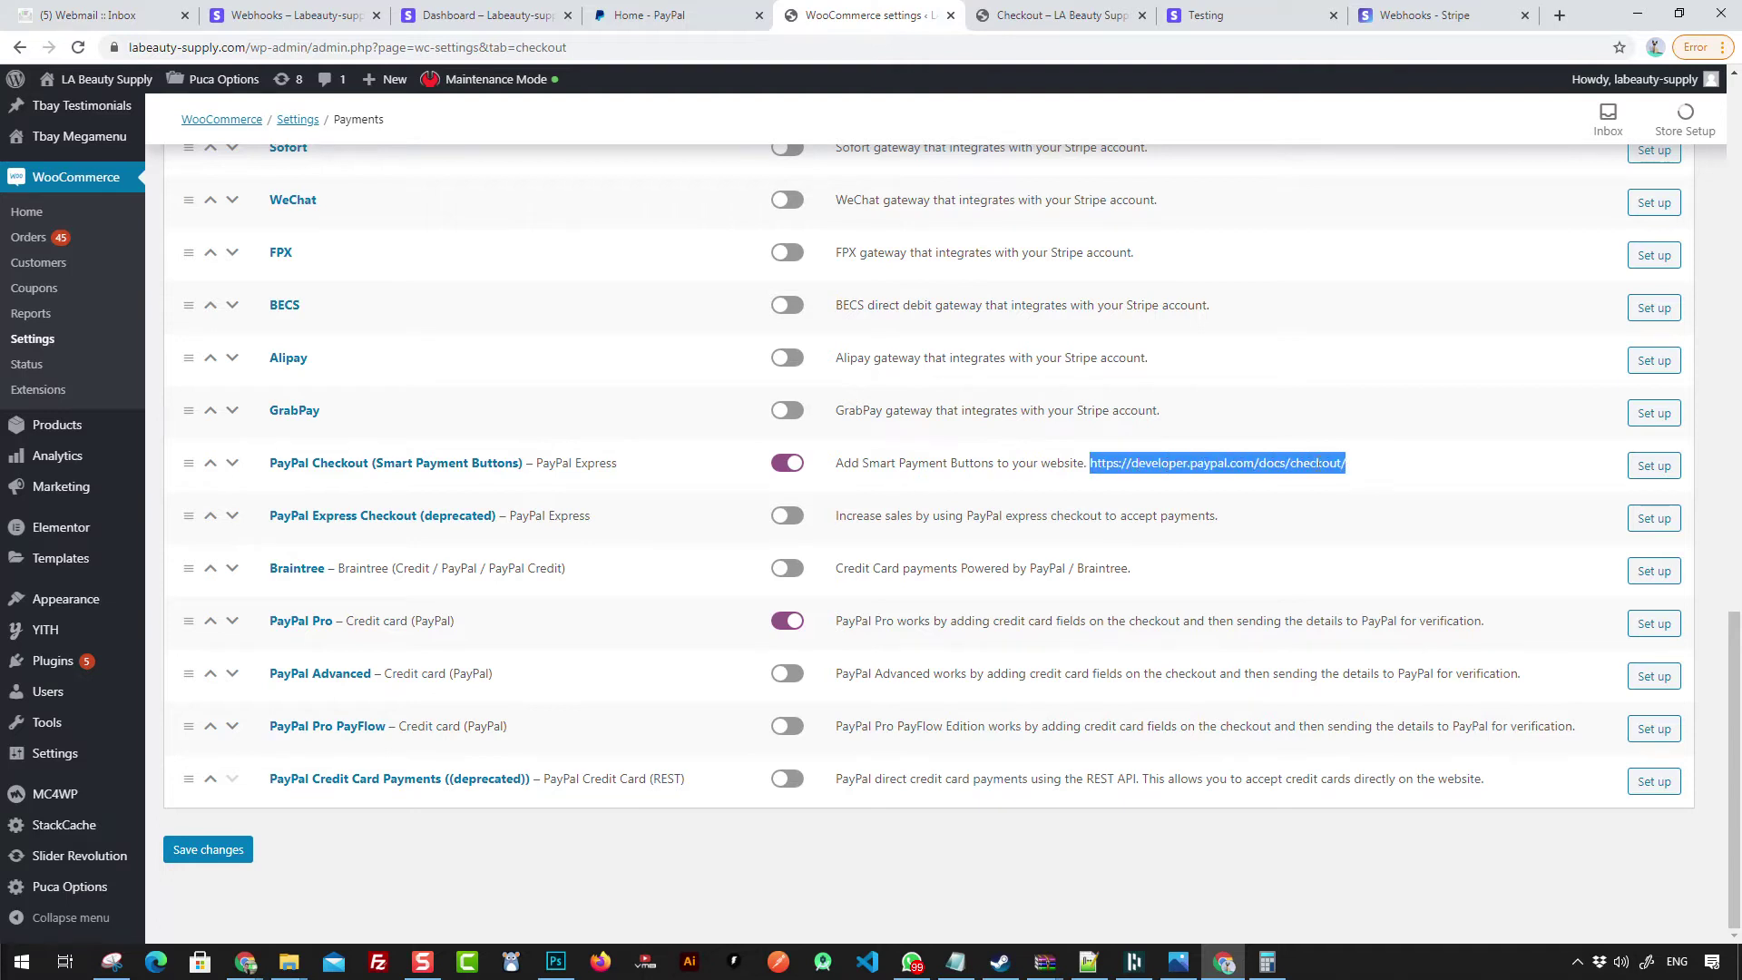
right_click(1361, 468)
left_click(1362, 501)
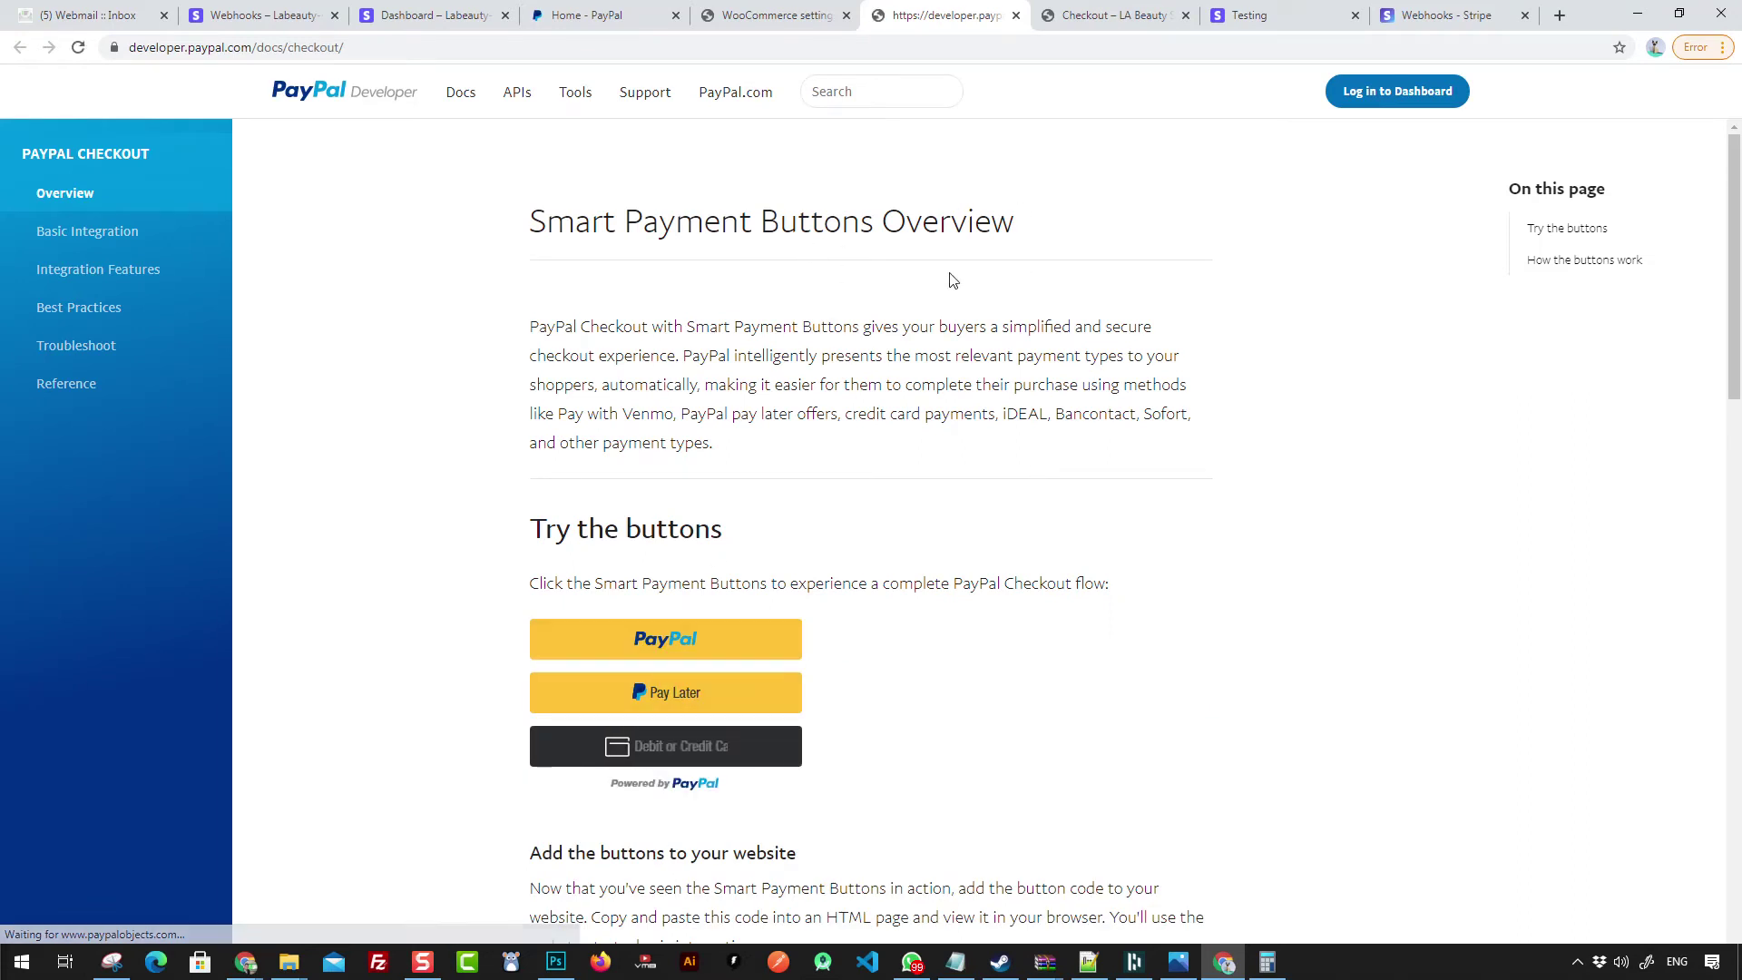
scroll(964, 369, "down", 2)
scroll(968, 369, "up", 2)
left_click(1396, 94)
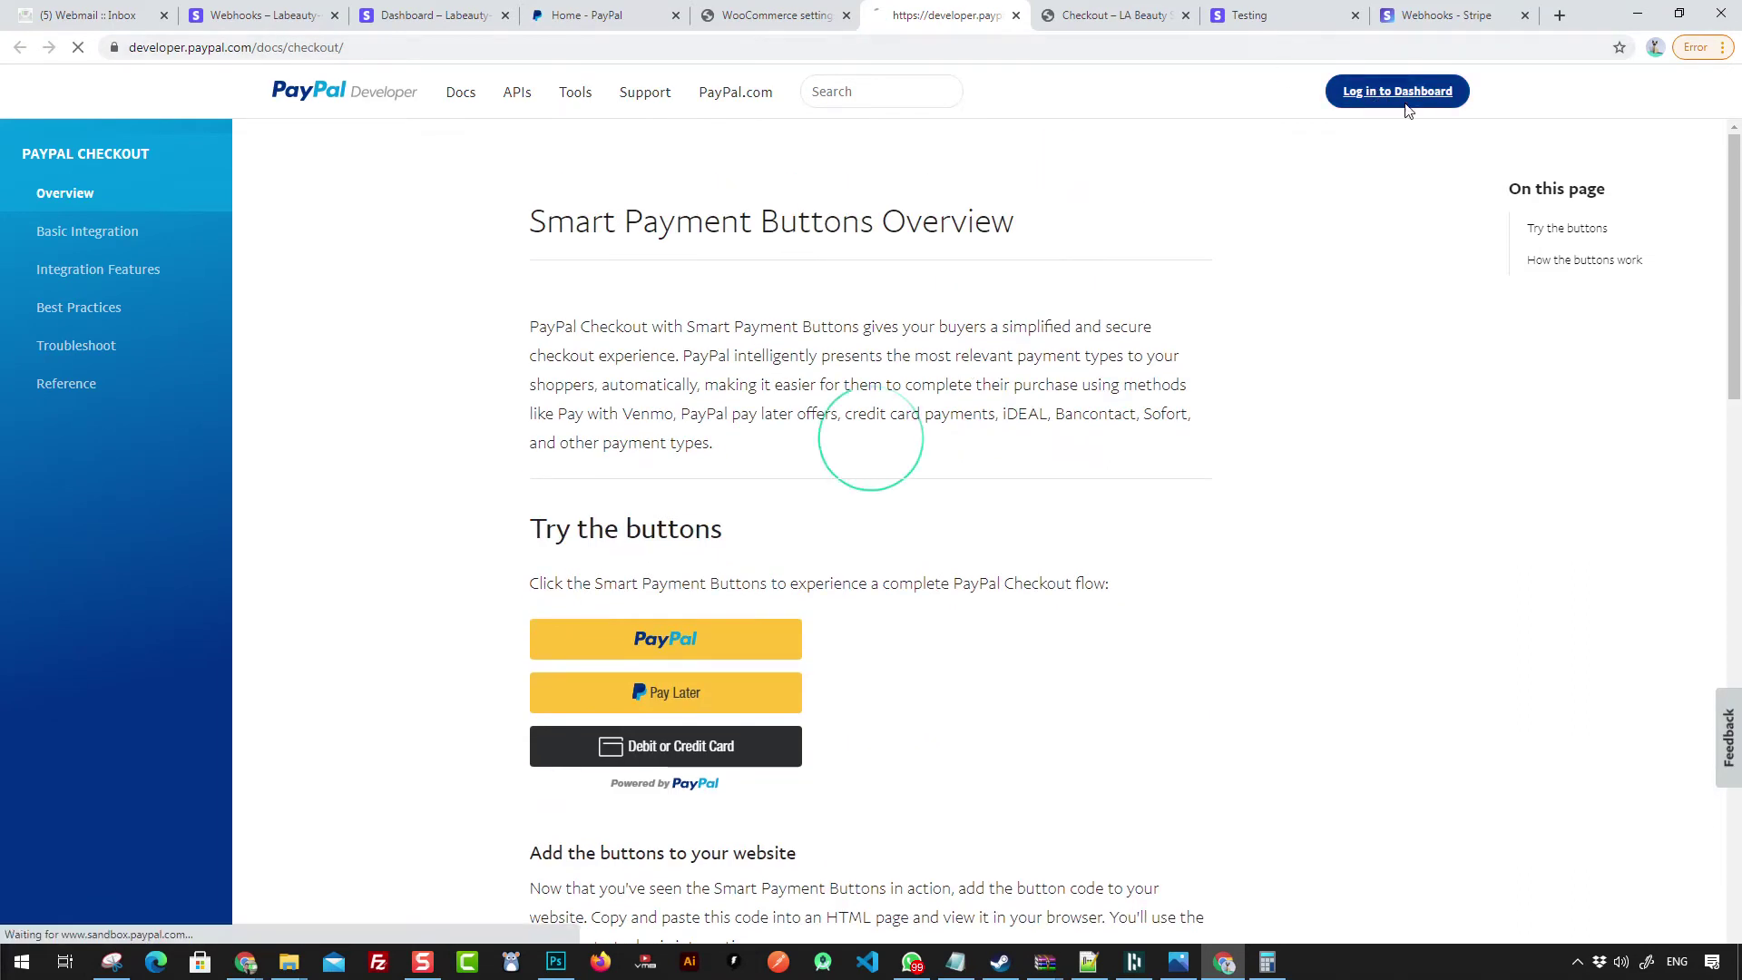
Step: Try to log in to the PayPal developer dashboard with the saved account password
left_click(859, 400)
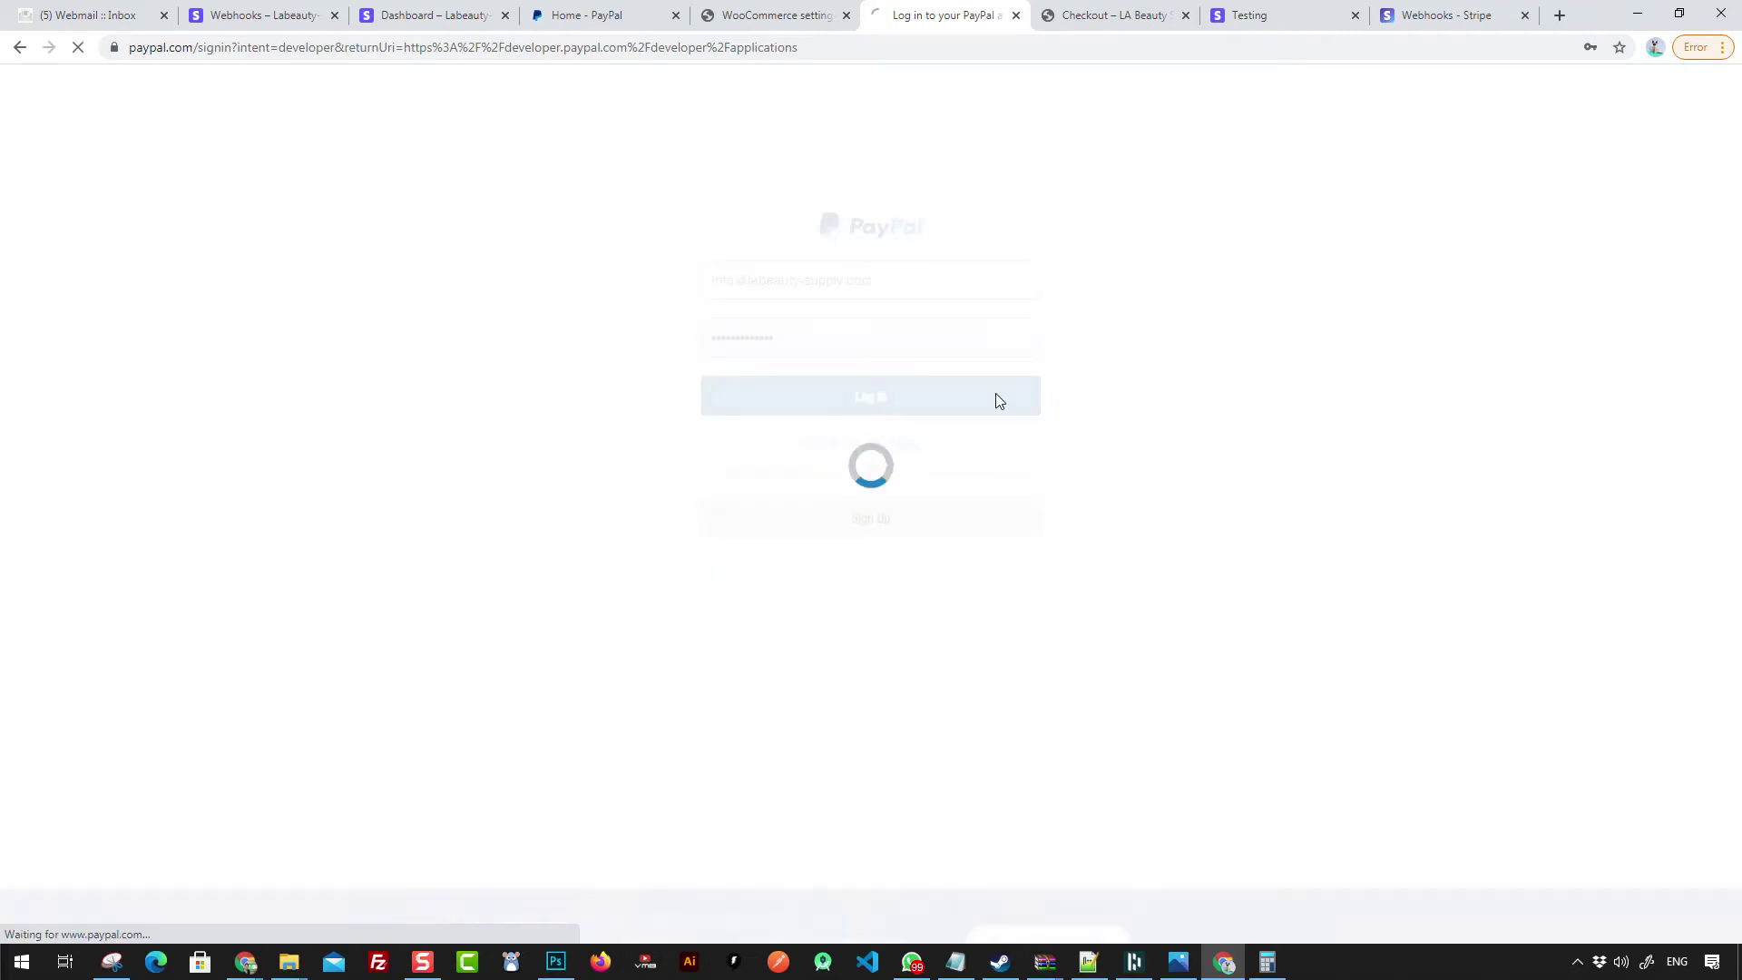
double_click(910, 377)
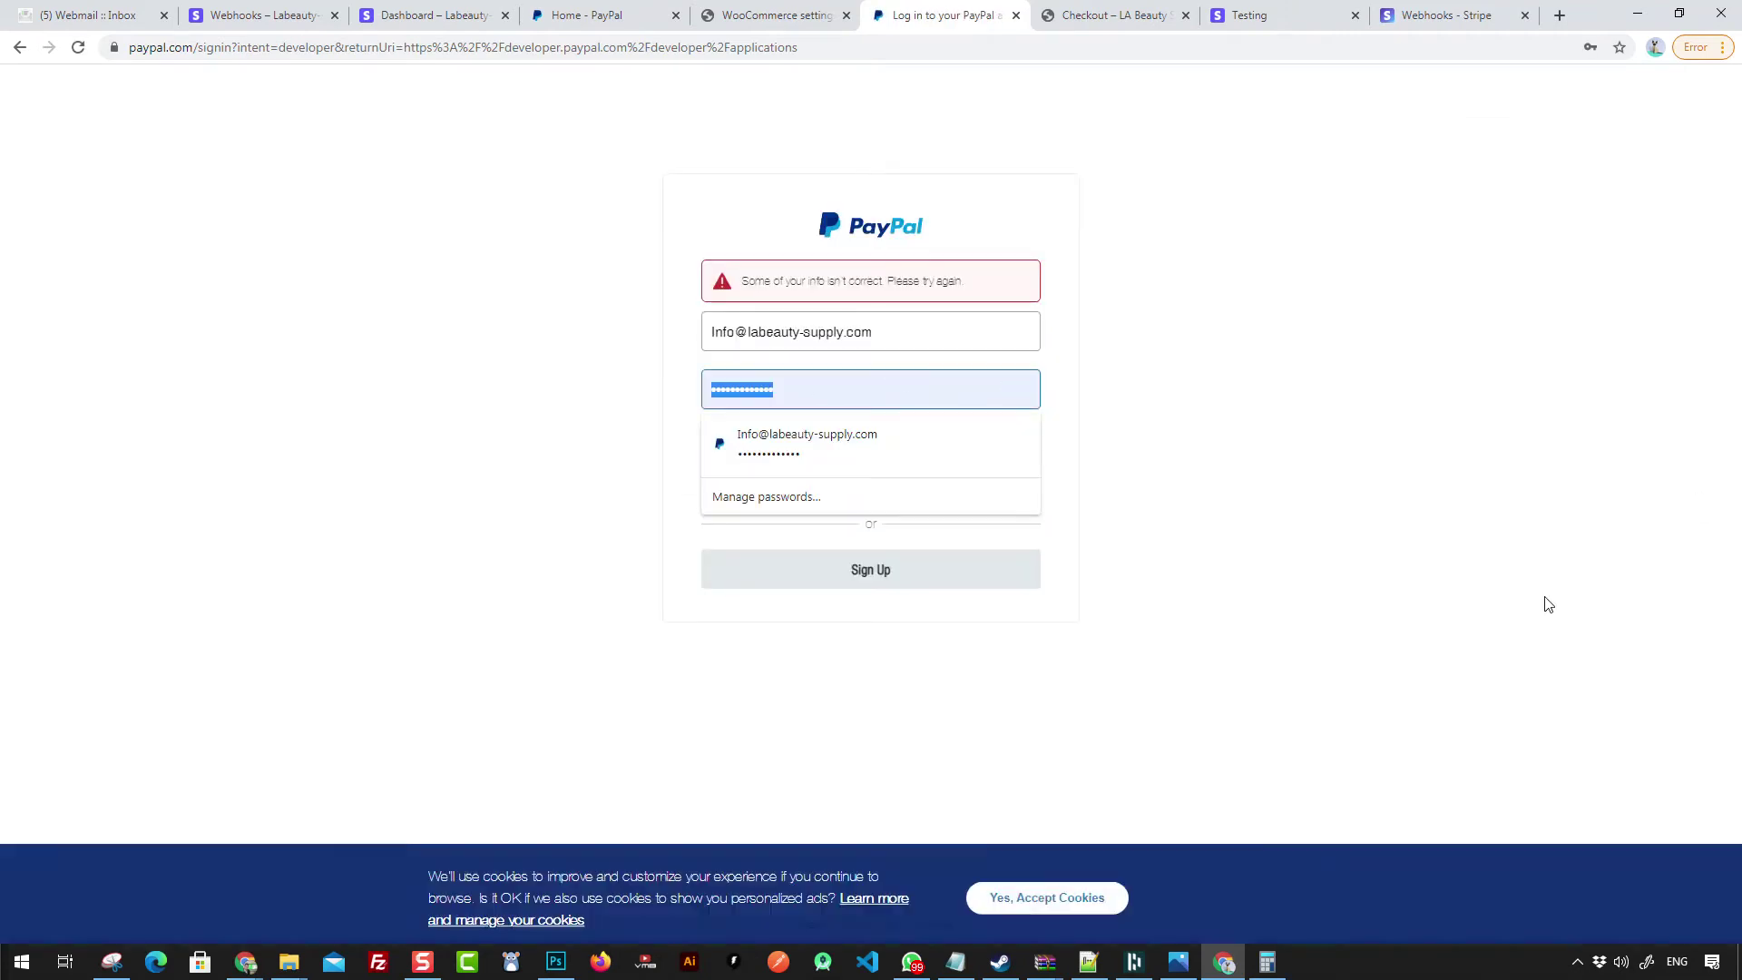
left_click(871, 439)
left_click(896, 443)
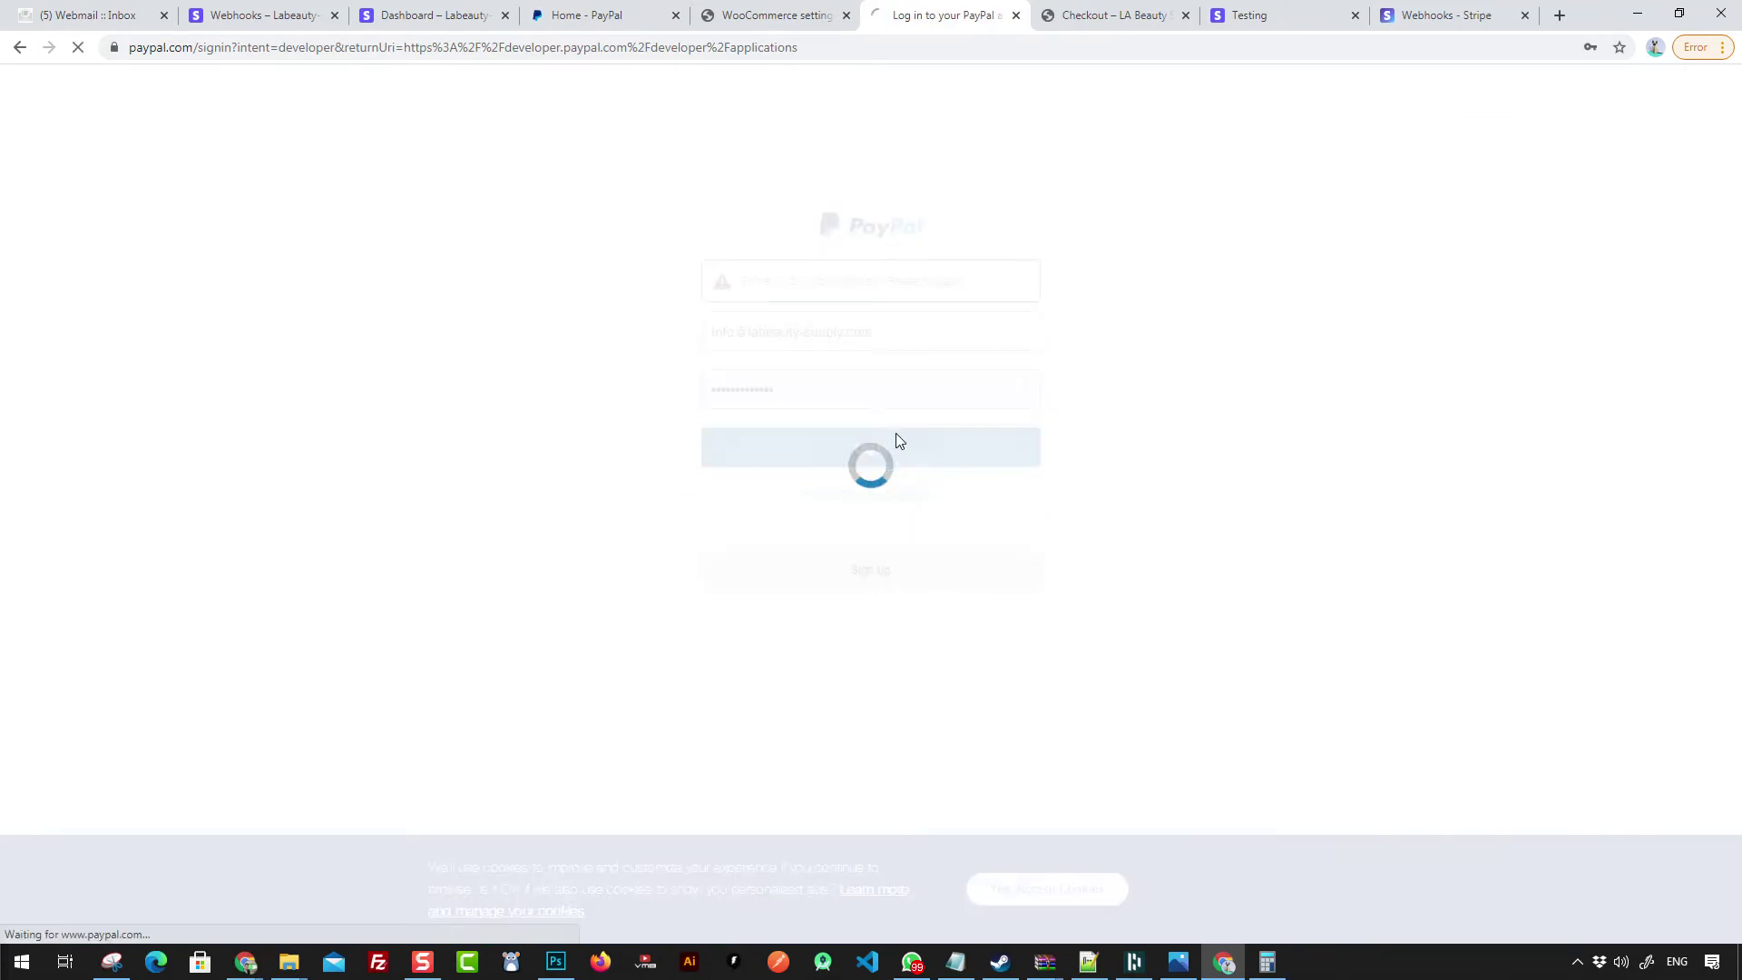
Step: Replace the saved password with the correct PayPal account password and log in to the developer dashboard
left_click(1088, 962)
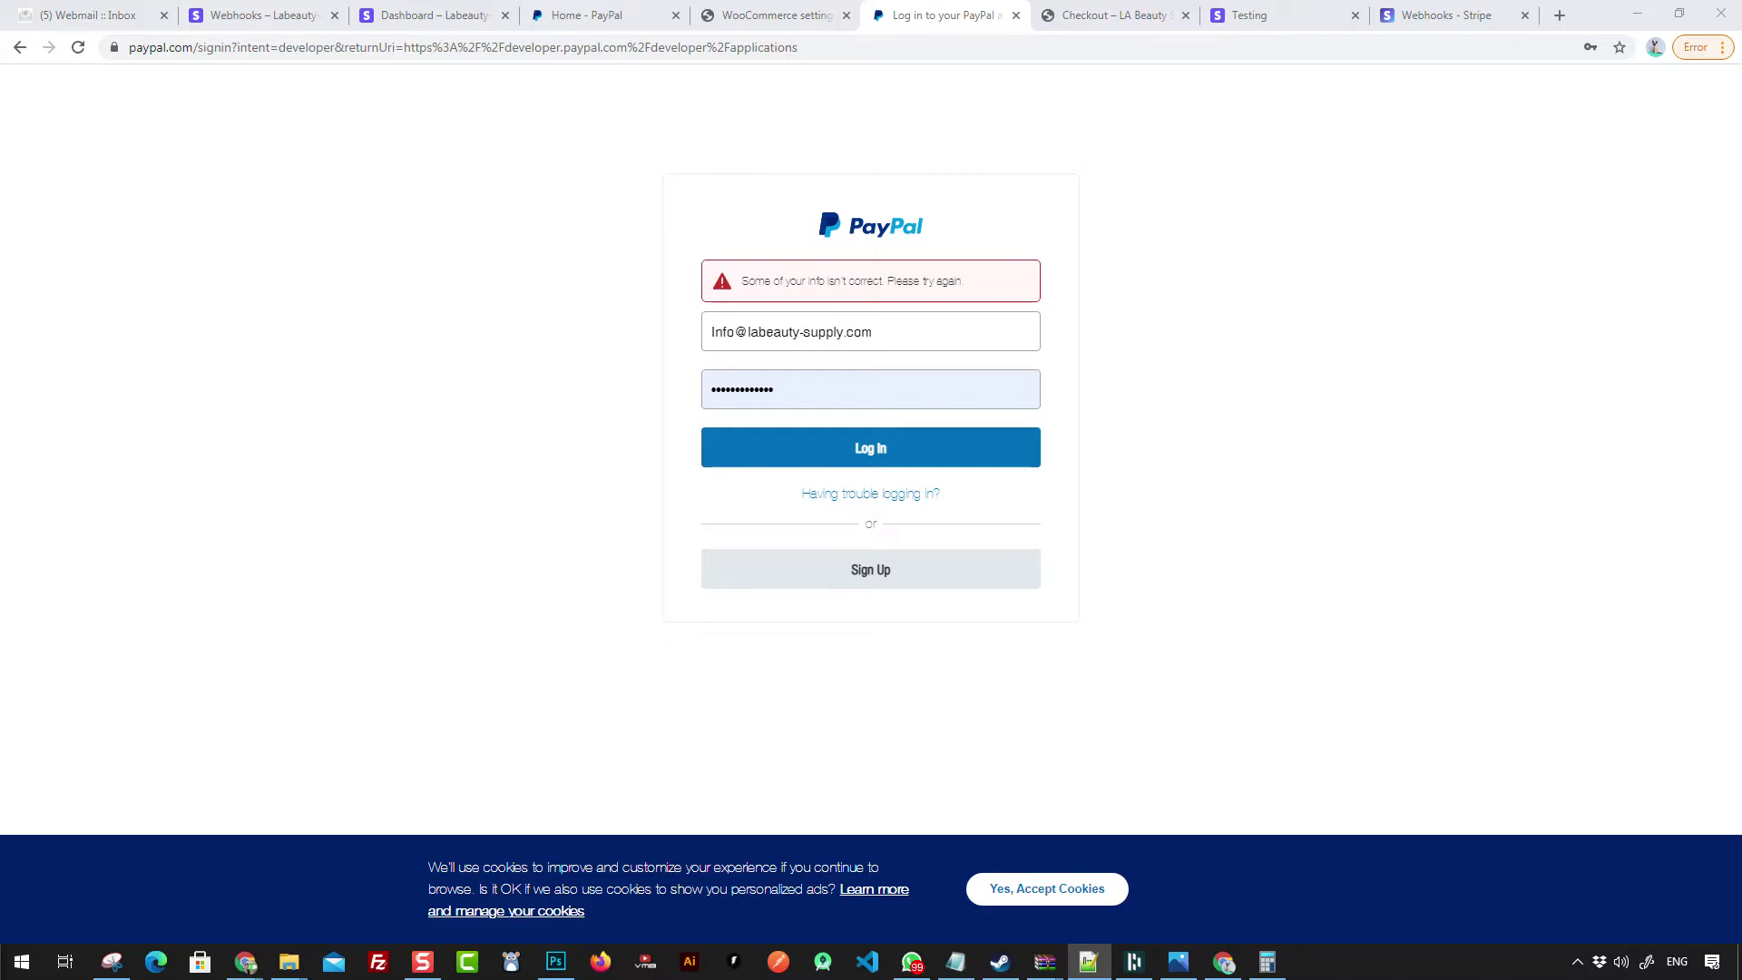
double_click(797, 385)
type("**********")
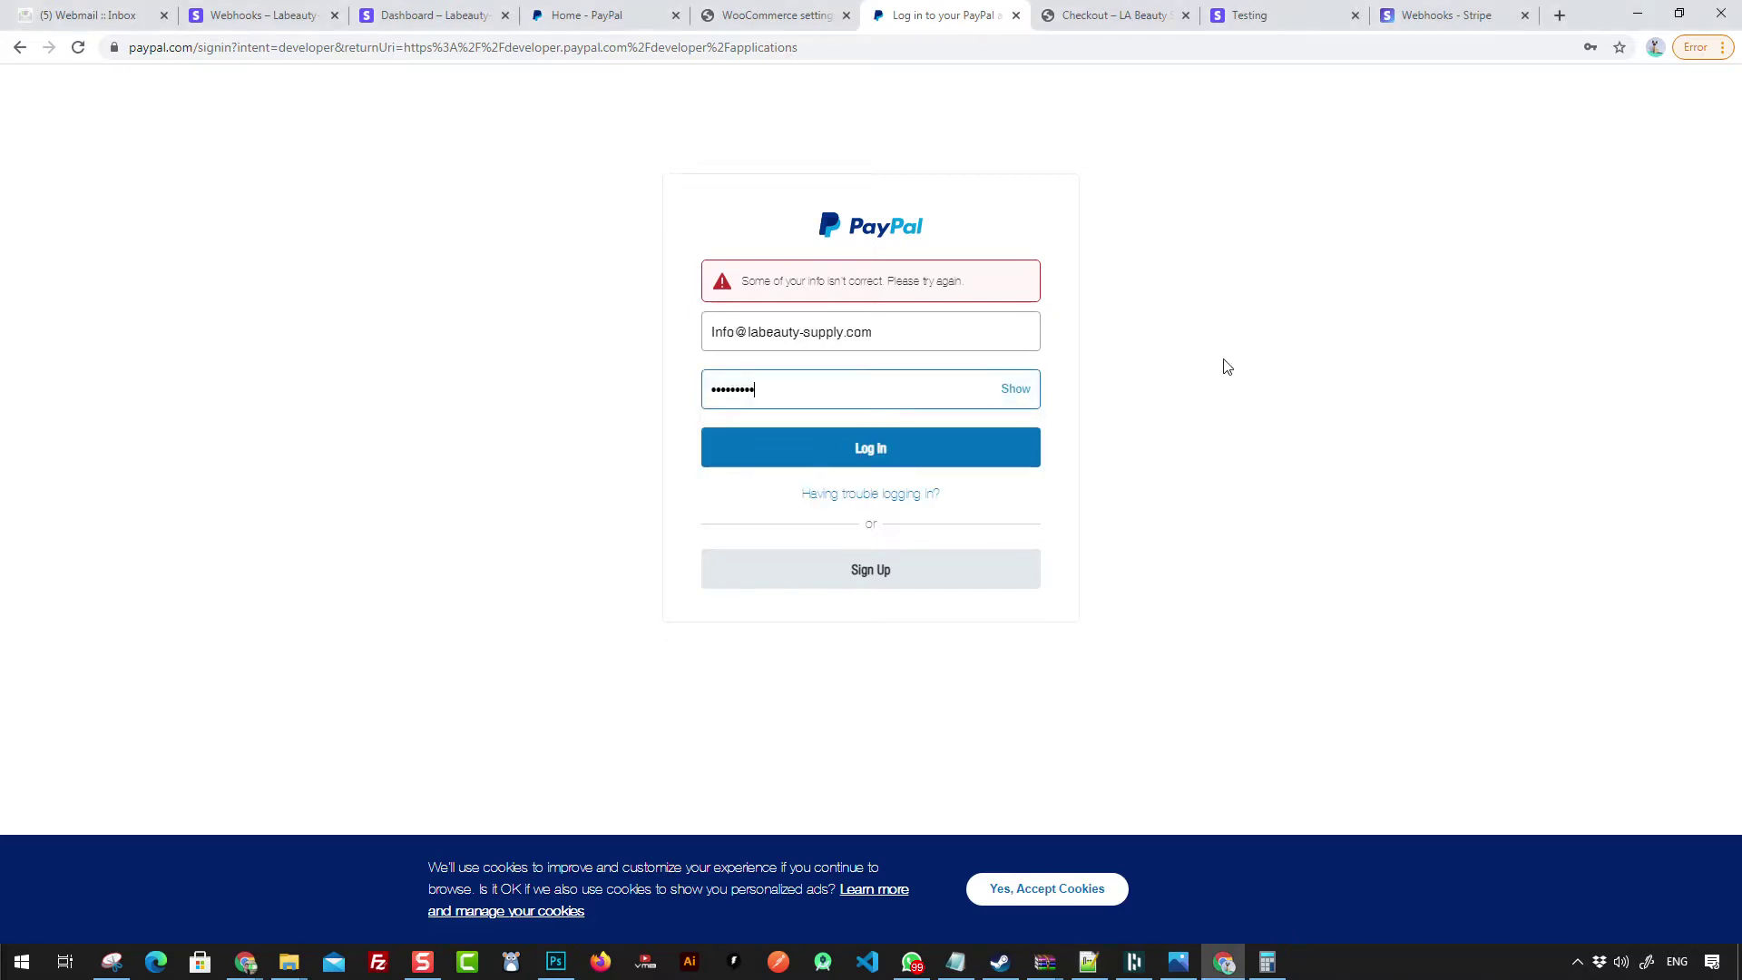
left_click(903, 452)
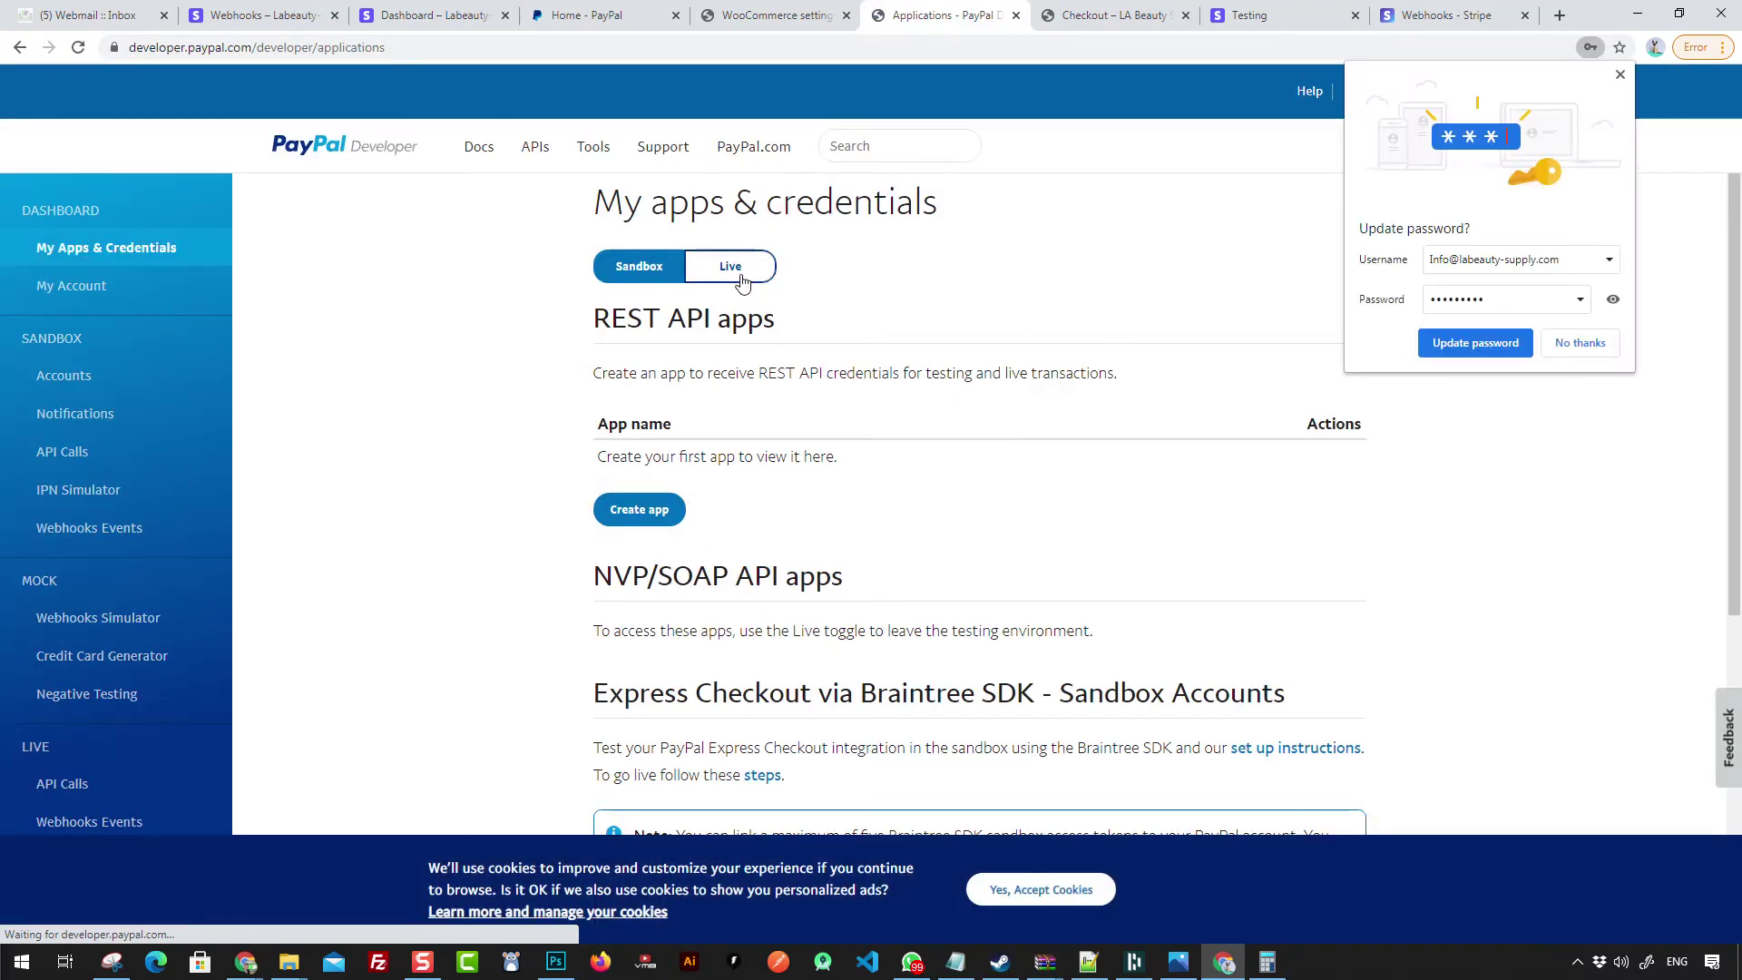
Step: Update the browser's saved PayPal password, copy the labeauty-supply name from the store's web address, and return to the developer dashboard
left_click(1476, 343)
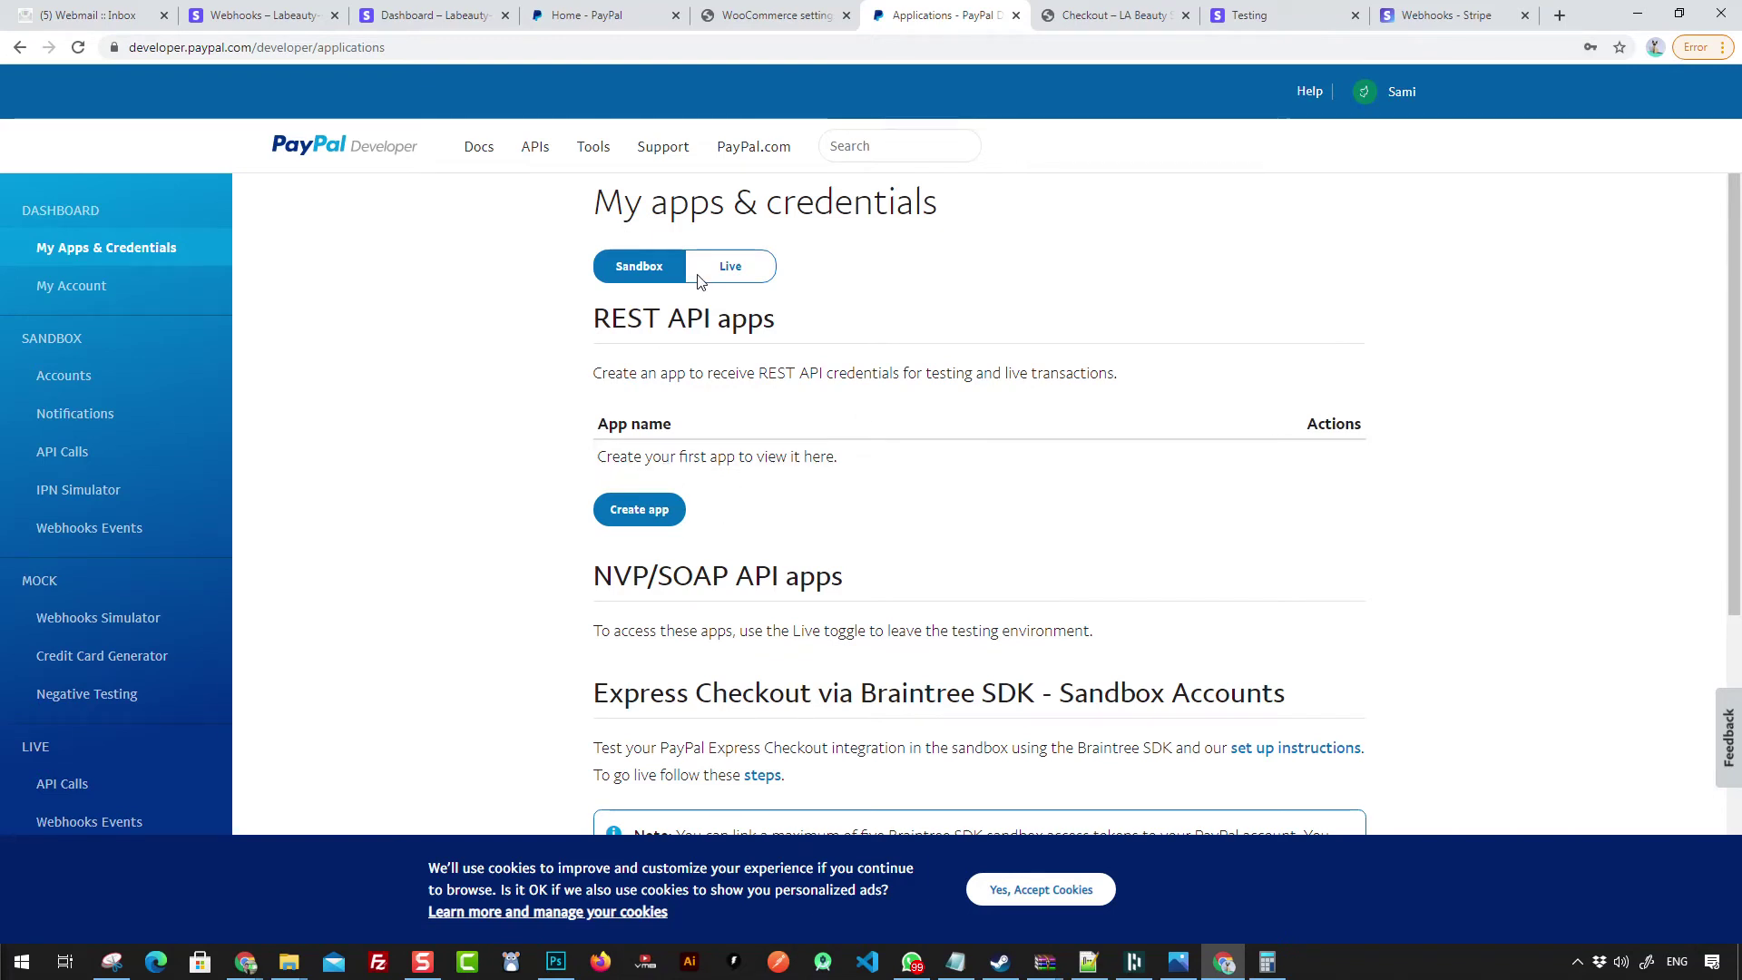
left_click(761, 25)
left_click(237, 46)
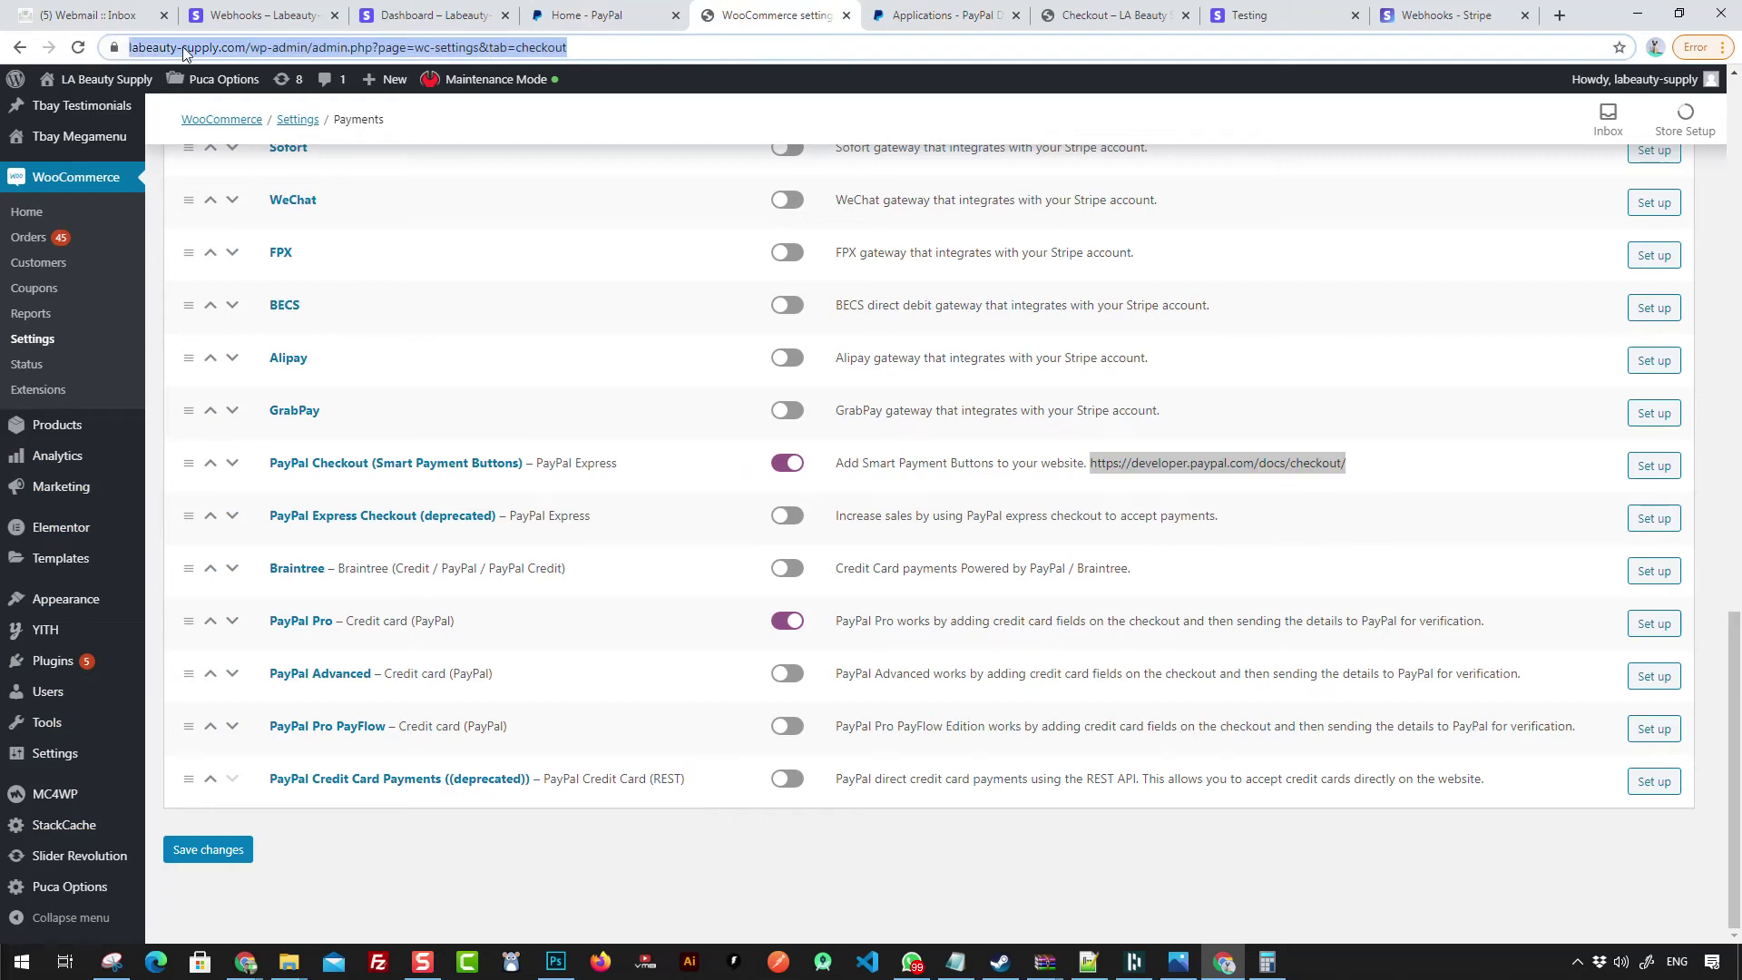
left_click(311, 47)
left_click_drag(284, 50, 170, 47)
key("ctrl+c")
left_click(898, 18)
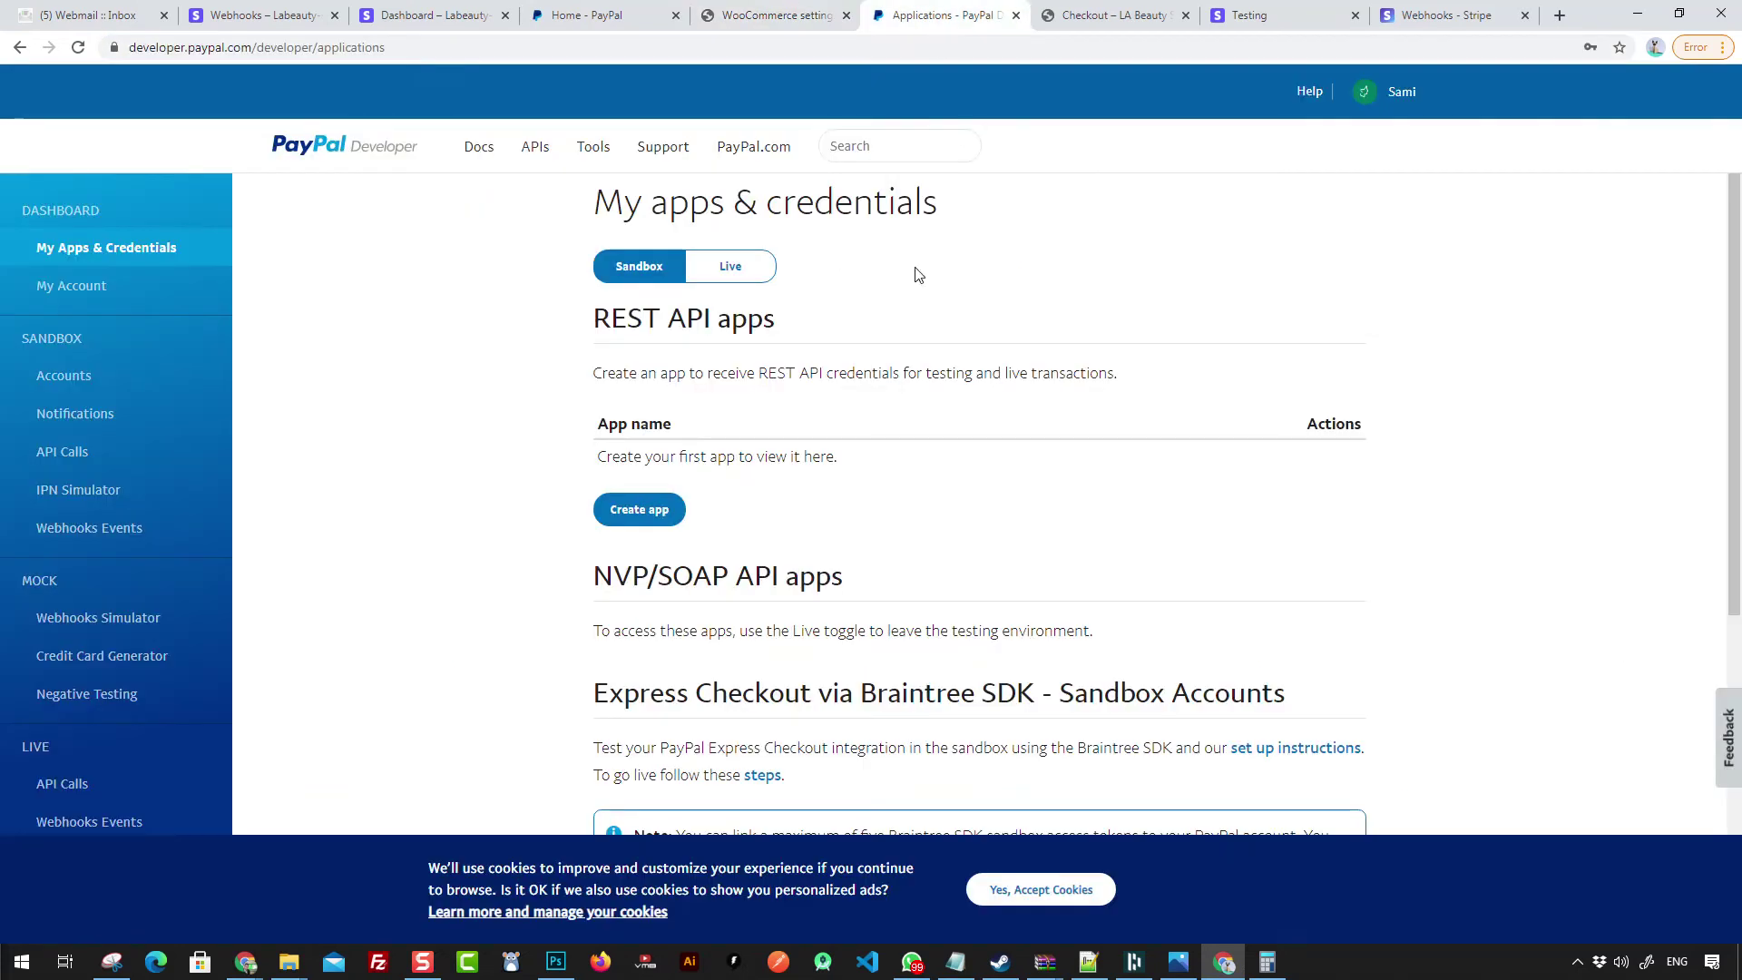
Step: Create a sandbox REST API app named labeauty-supply with the default sandbox business account and dismiss the developer poll
left_click(648, 513)
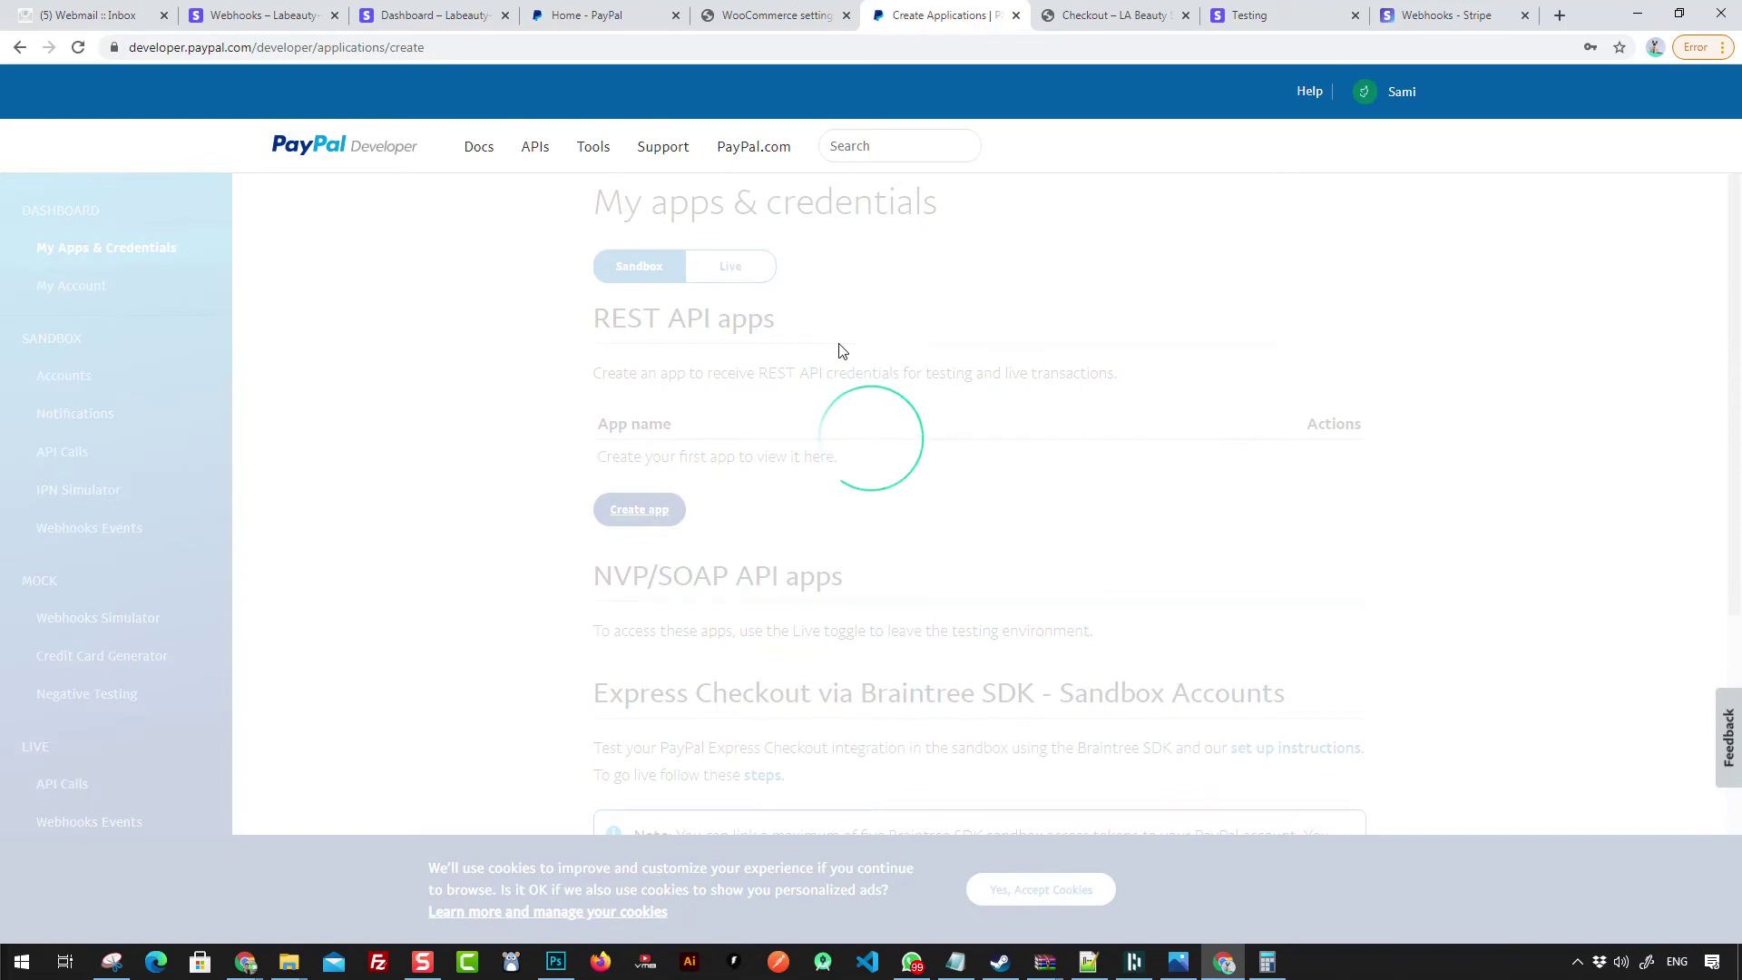
left_click(620, 430)
key("ctrl+v")
left_click(842, 523)
left_click(842, 523)
left_click(794, 432)
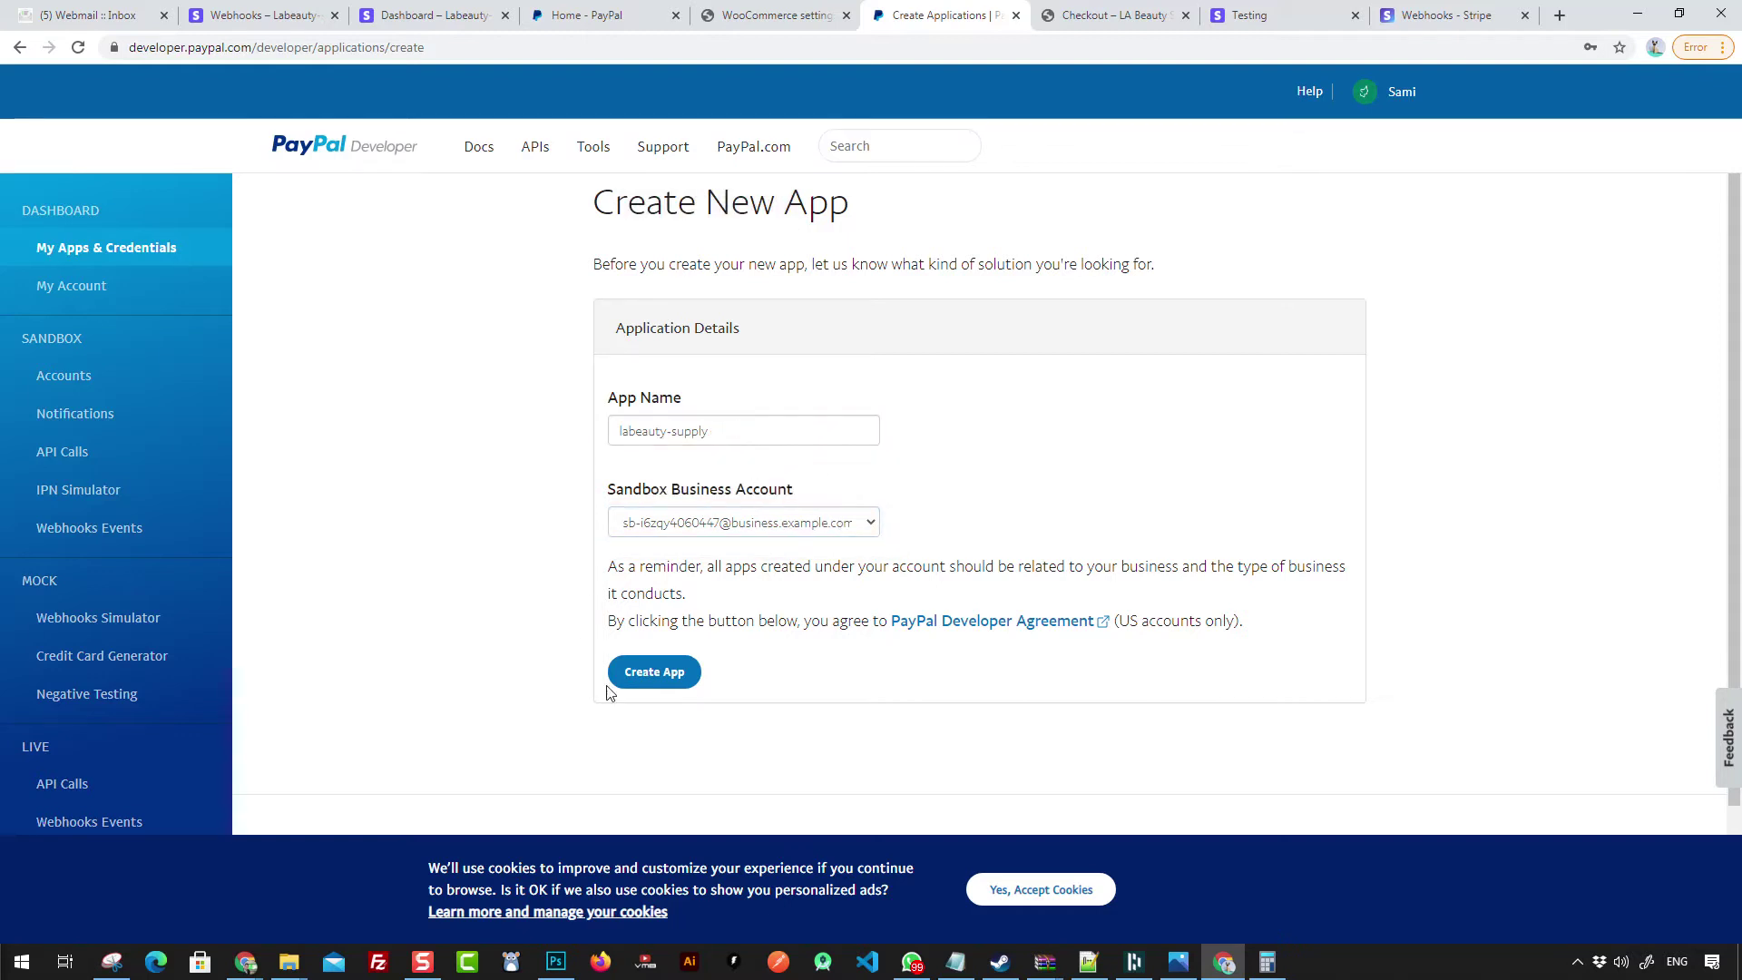
left_click(653, 672)
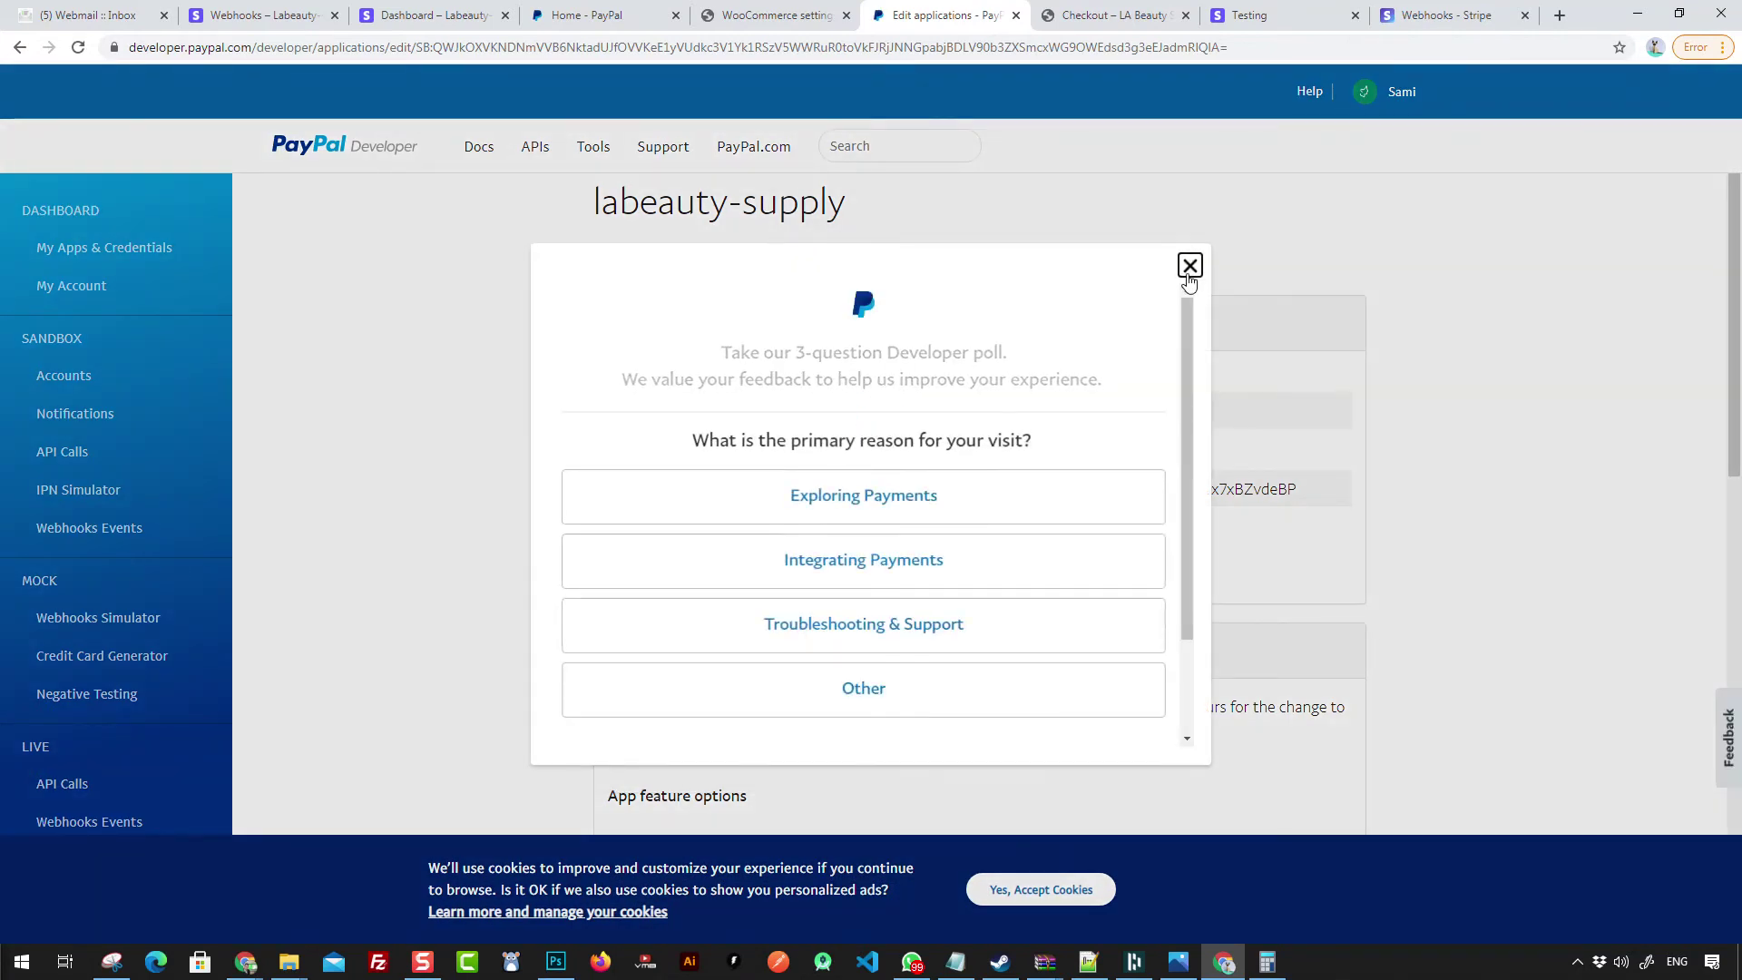
left_click(1189, 268)
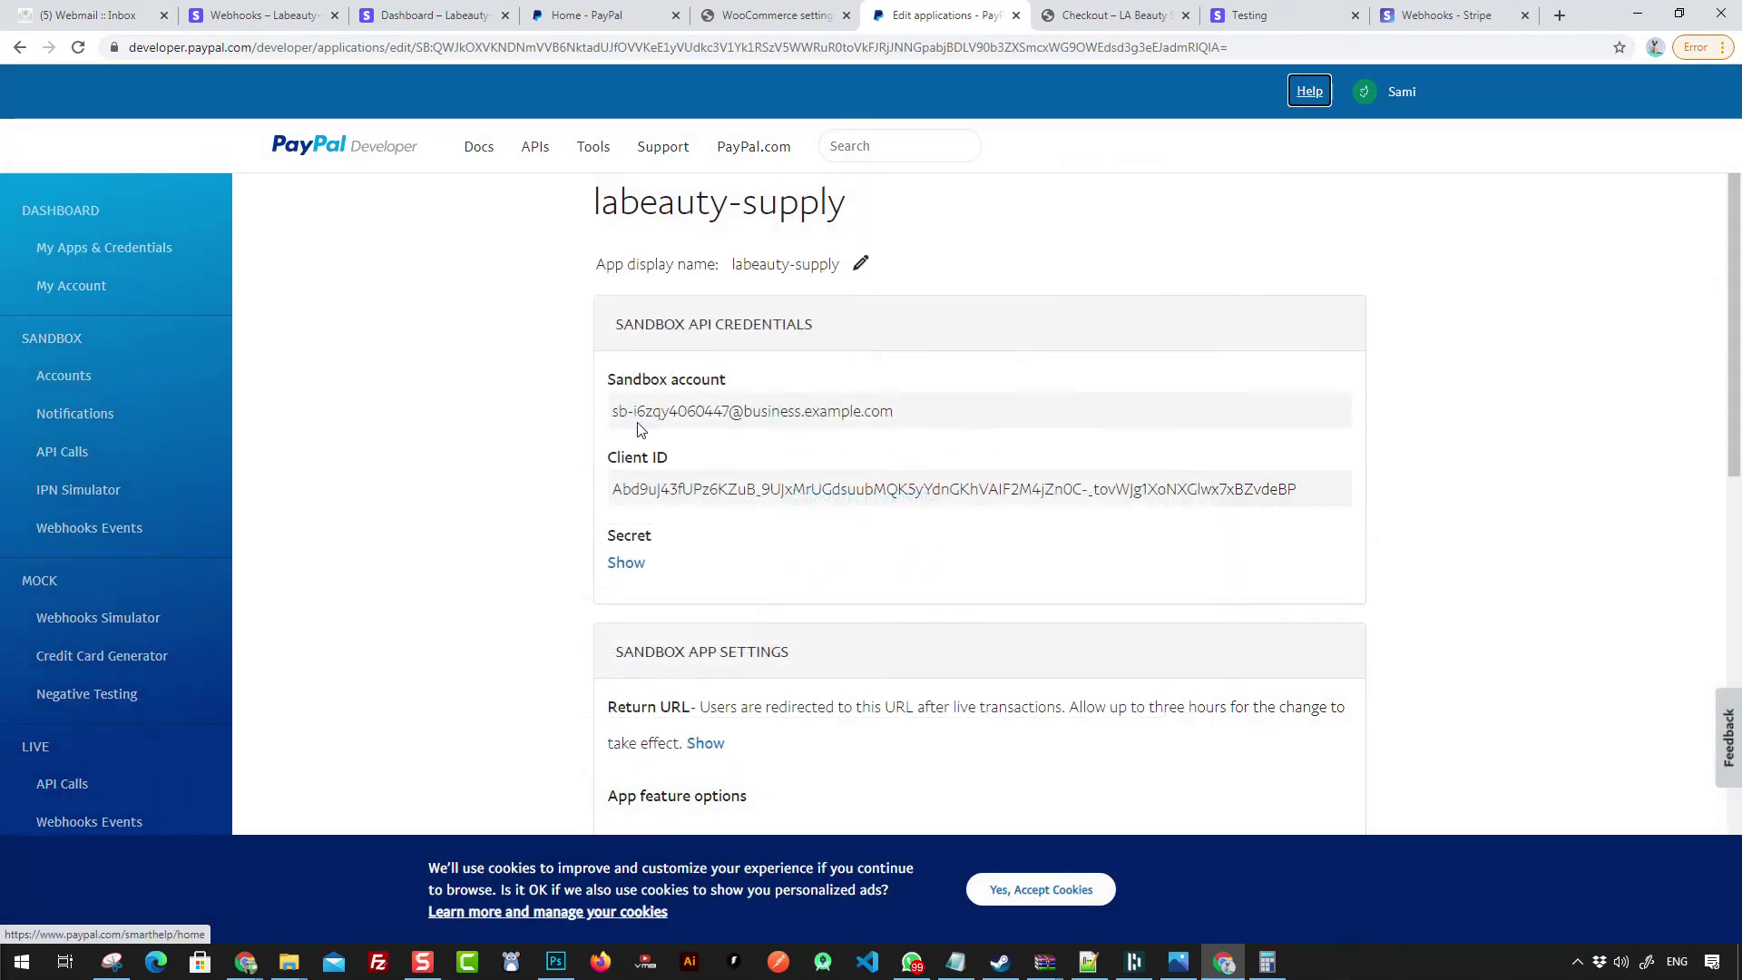
Step: Copy the sandbox account address from the app's sandbox API credentials
left_click_drag(611, 414, 927, 413)
right_click(861, 414)
left_click(905, 430)
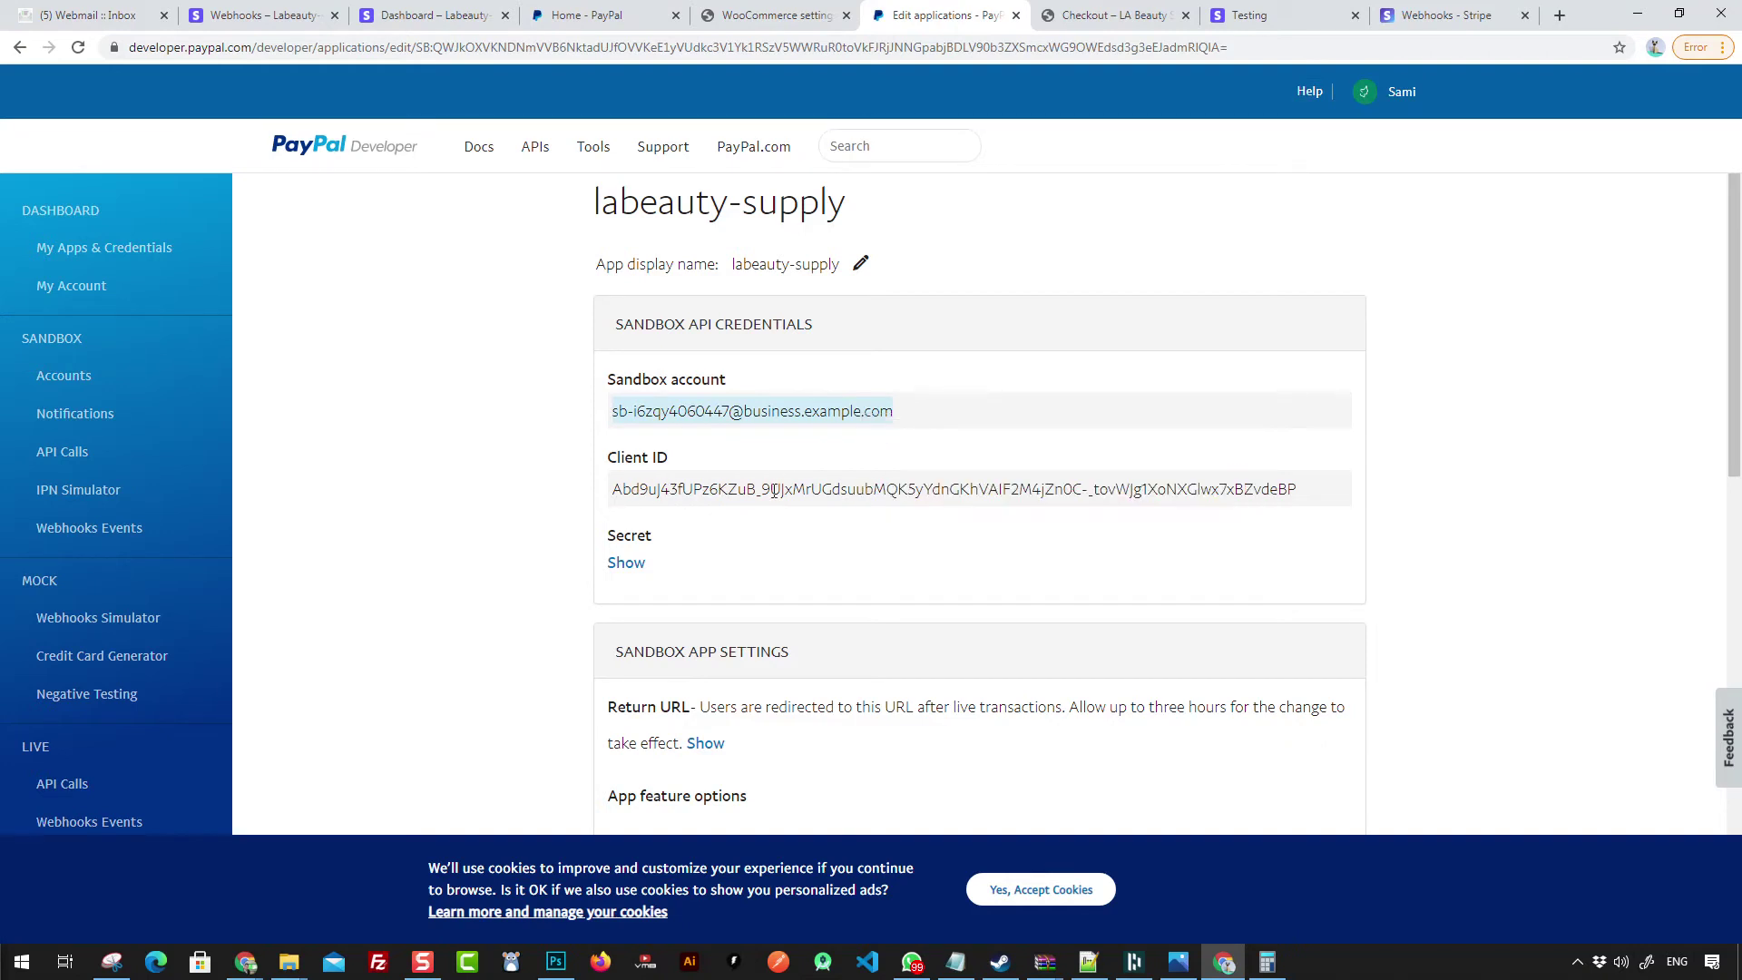
Step: Open the PayPal Checkout (Smart Payment Buttons) settings in WooCommerce and review its sandbox credential and button options
left_click(766, 16)
left_click(1636, 477)
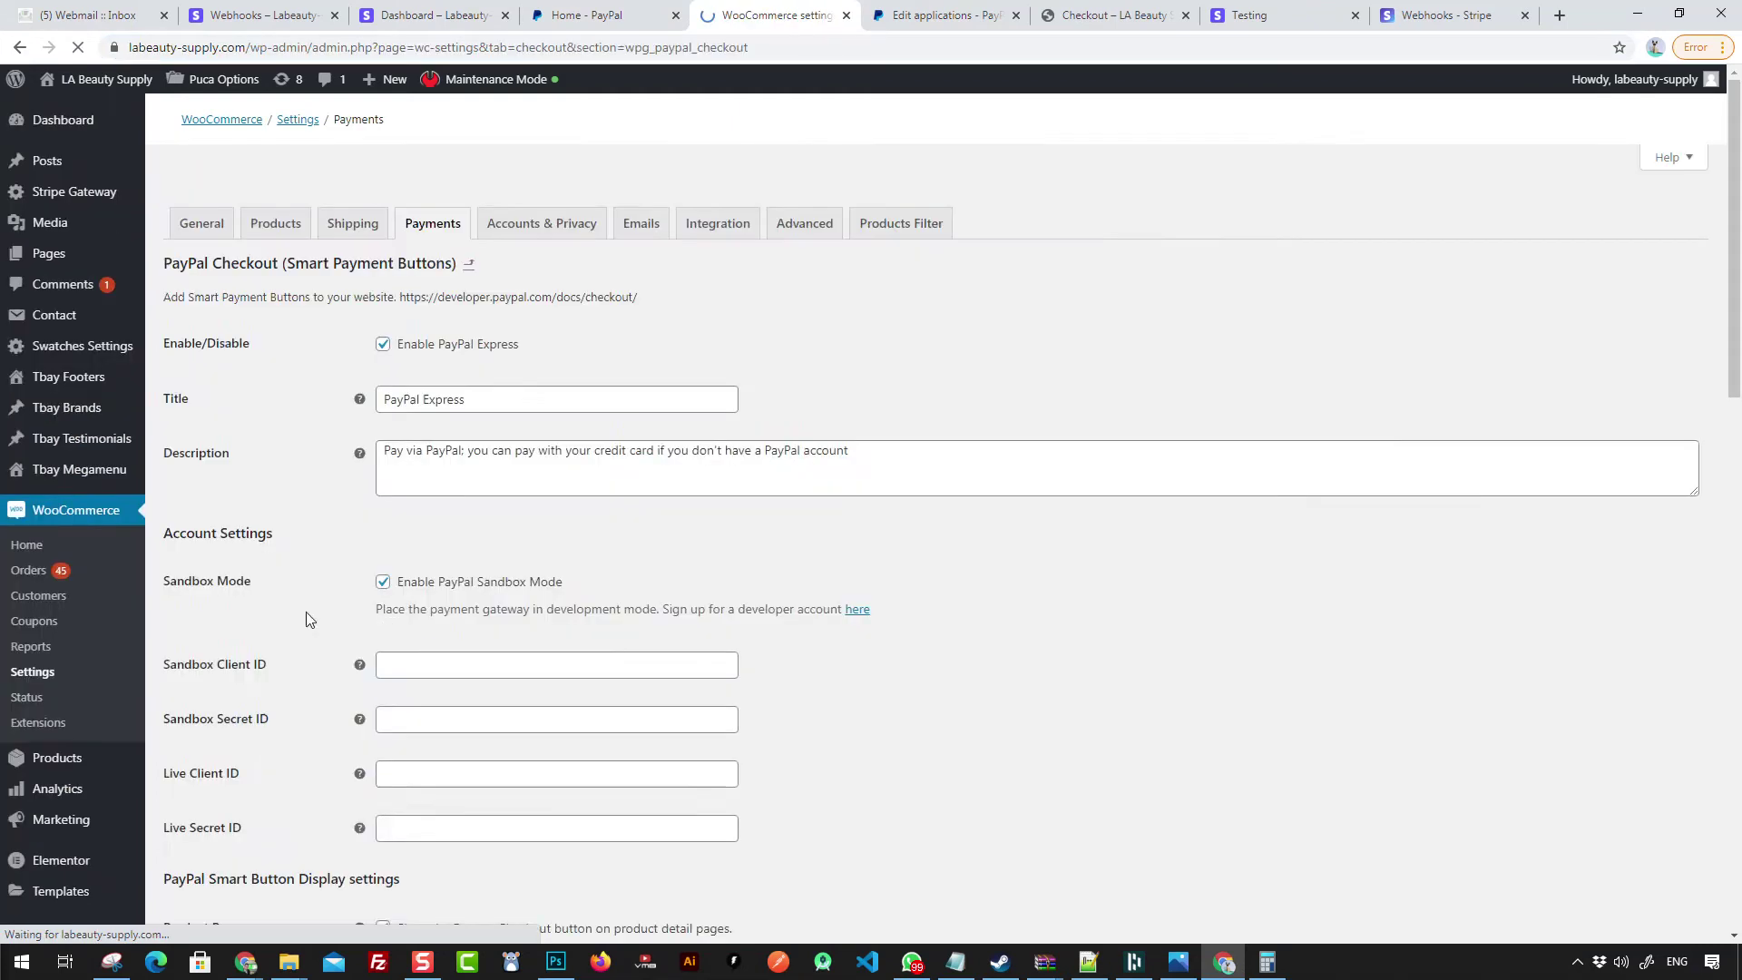
scroll(680, 476, "down", 10)
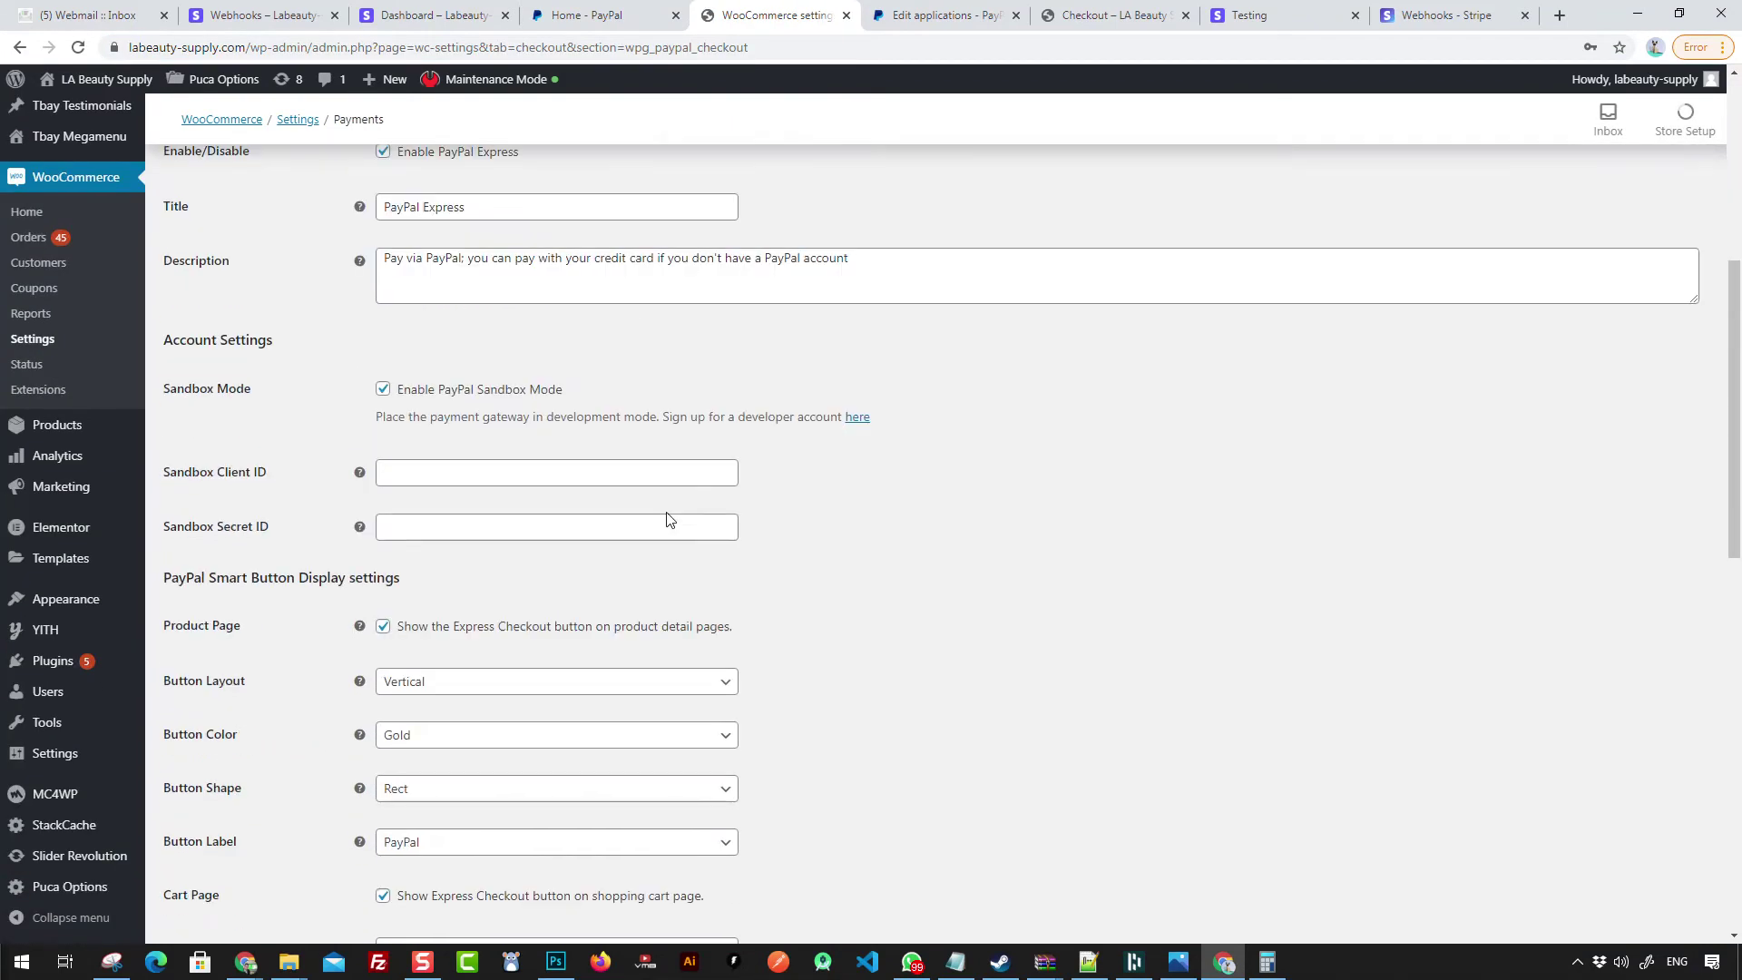
scroll(685, 539, "down", 5)
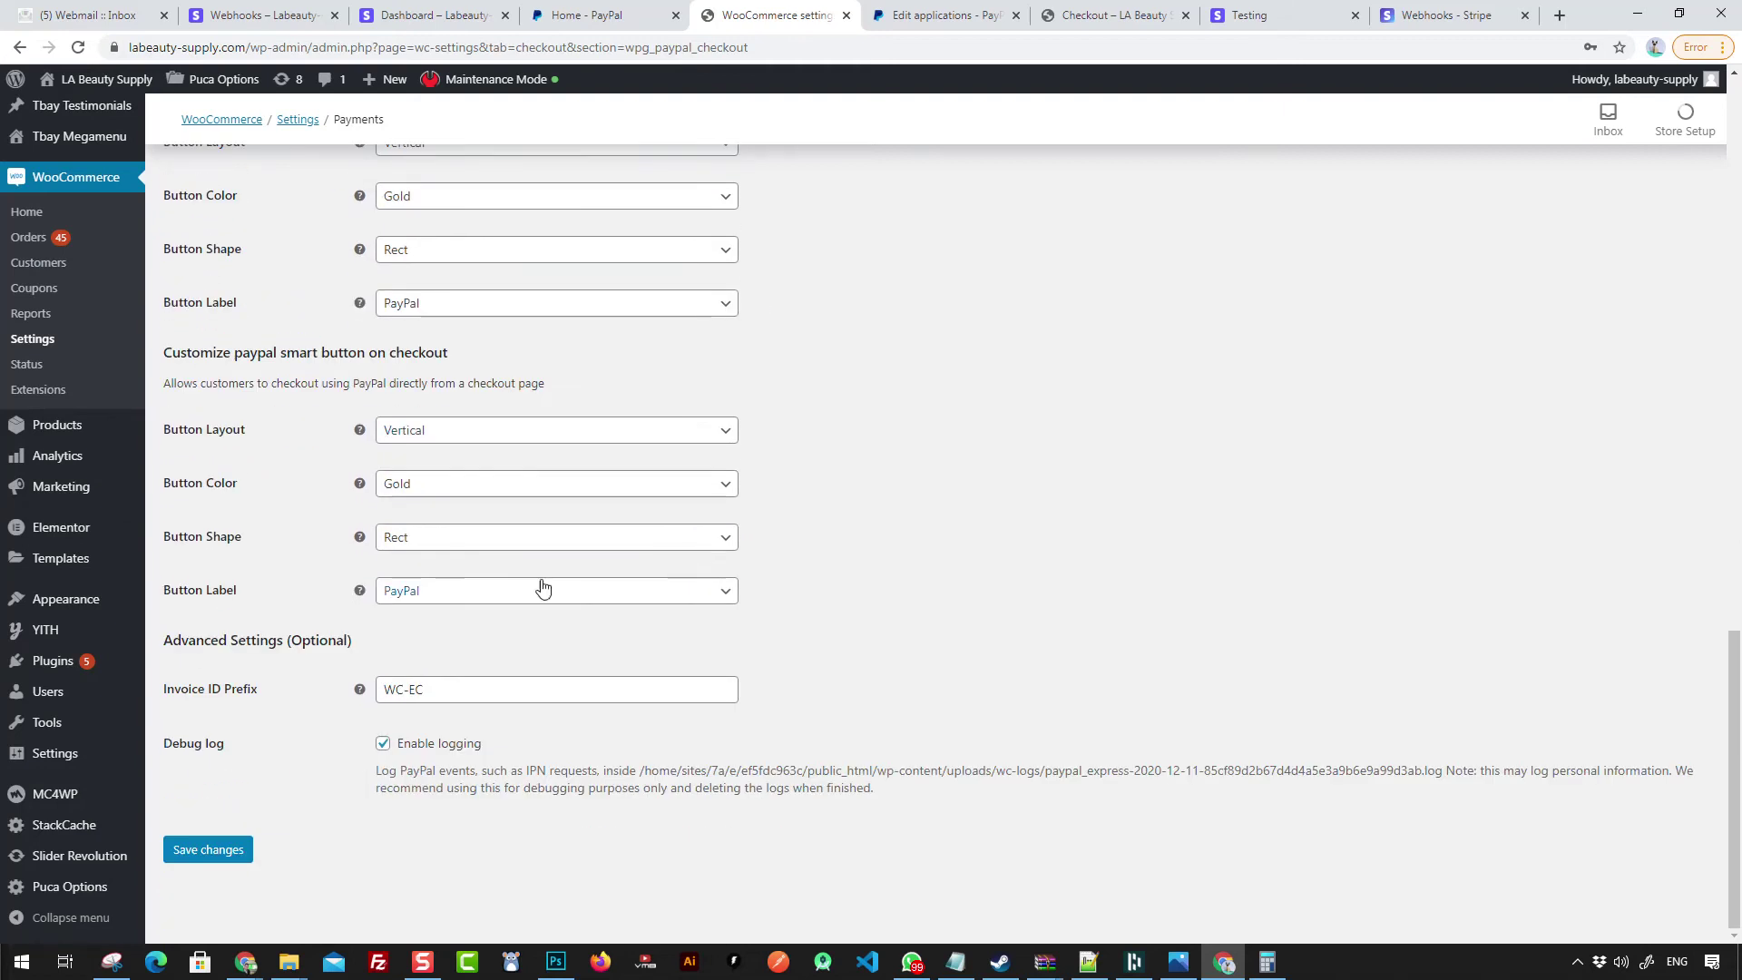
scroll(544, 583, "up", 13)
scroll(540, 579, "up", 3)
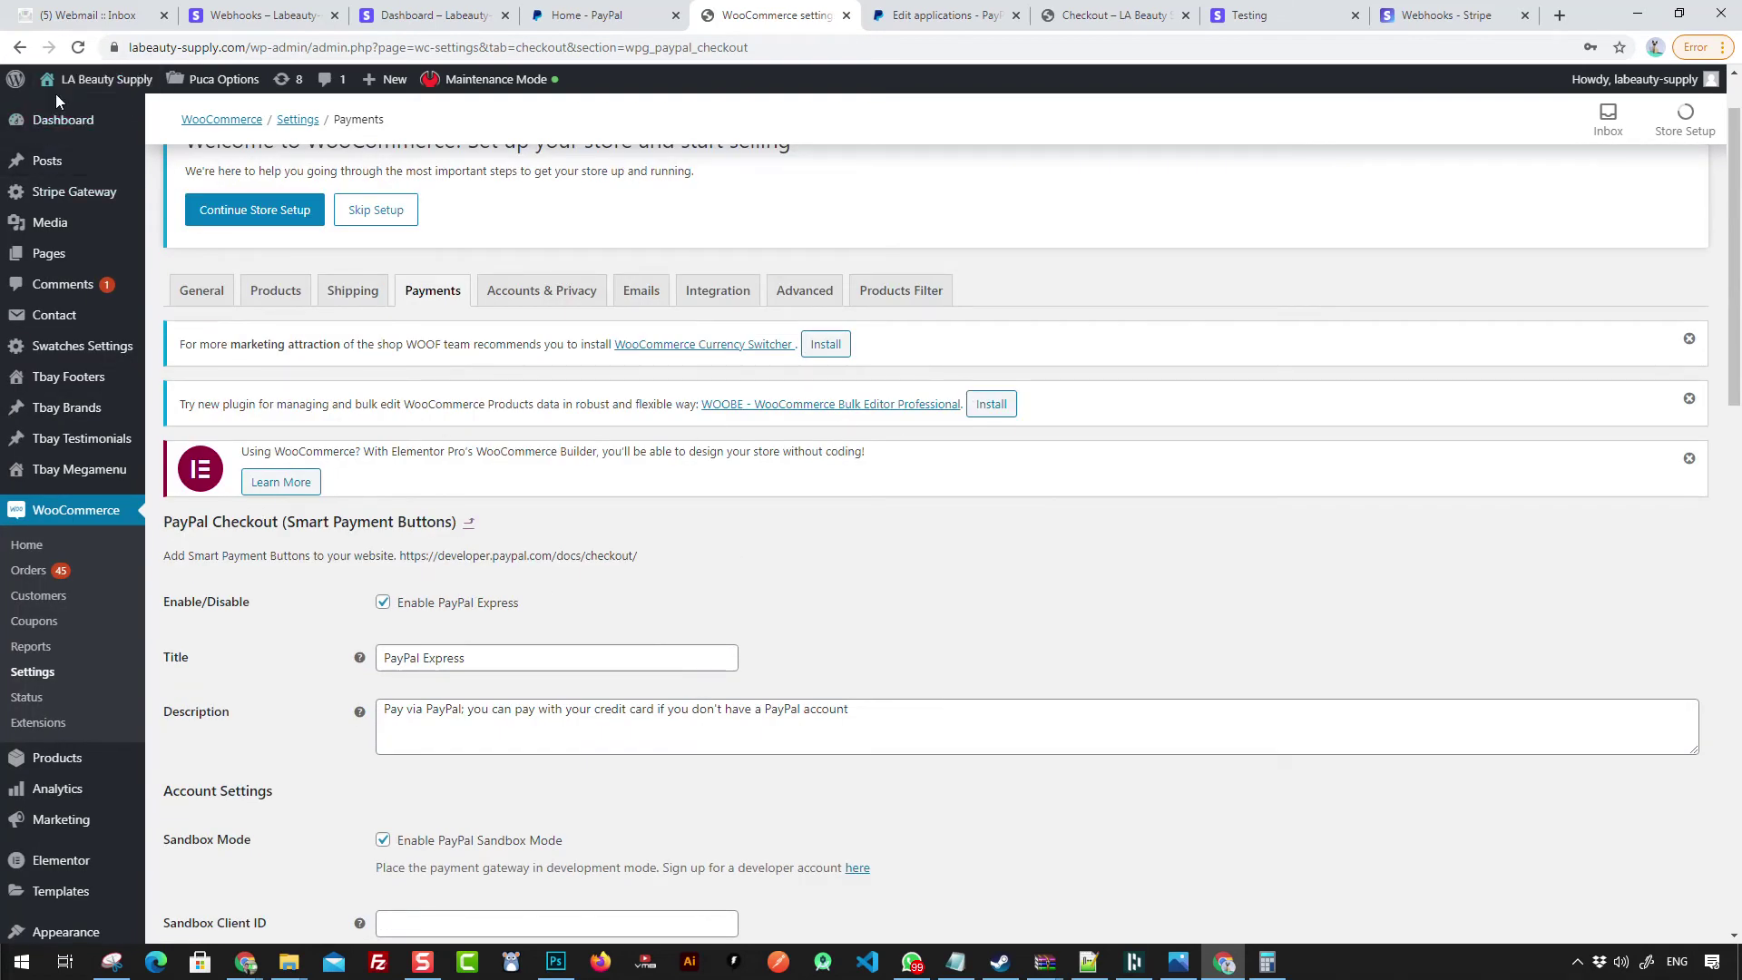
Step: Open the PayPal Pro settings, enable PayPal Sandbox/Test Mode, and enter the copied sandbox account address as the Sandbox API Username
left_click(20, 47)
scroll(747, 646, "down", 15)
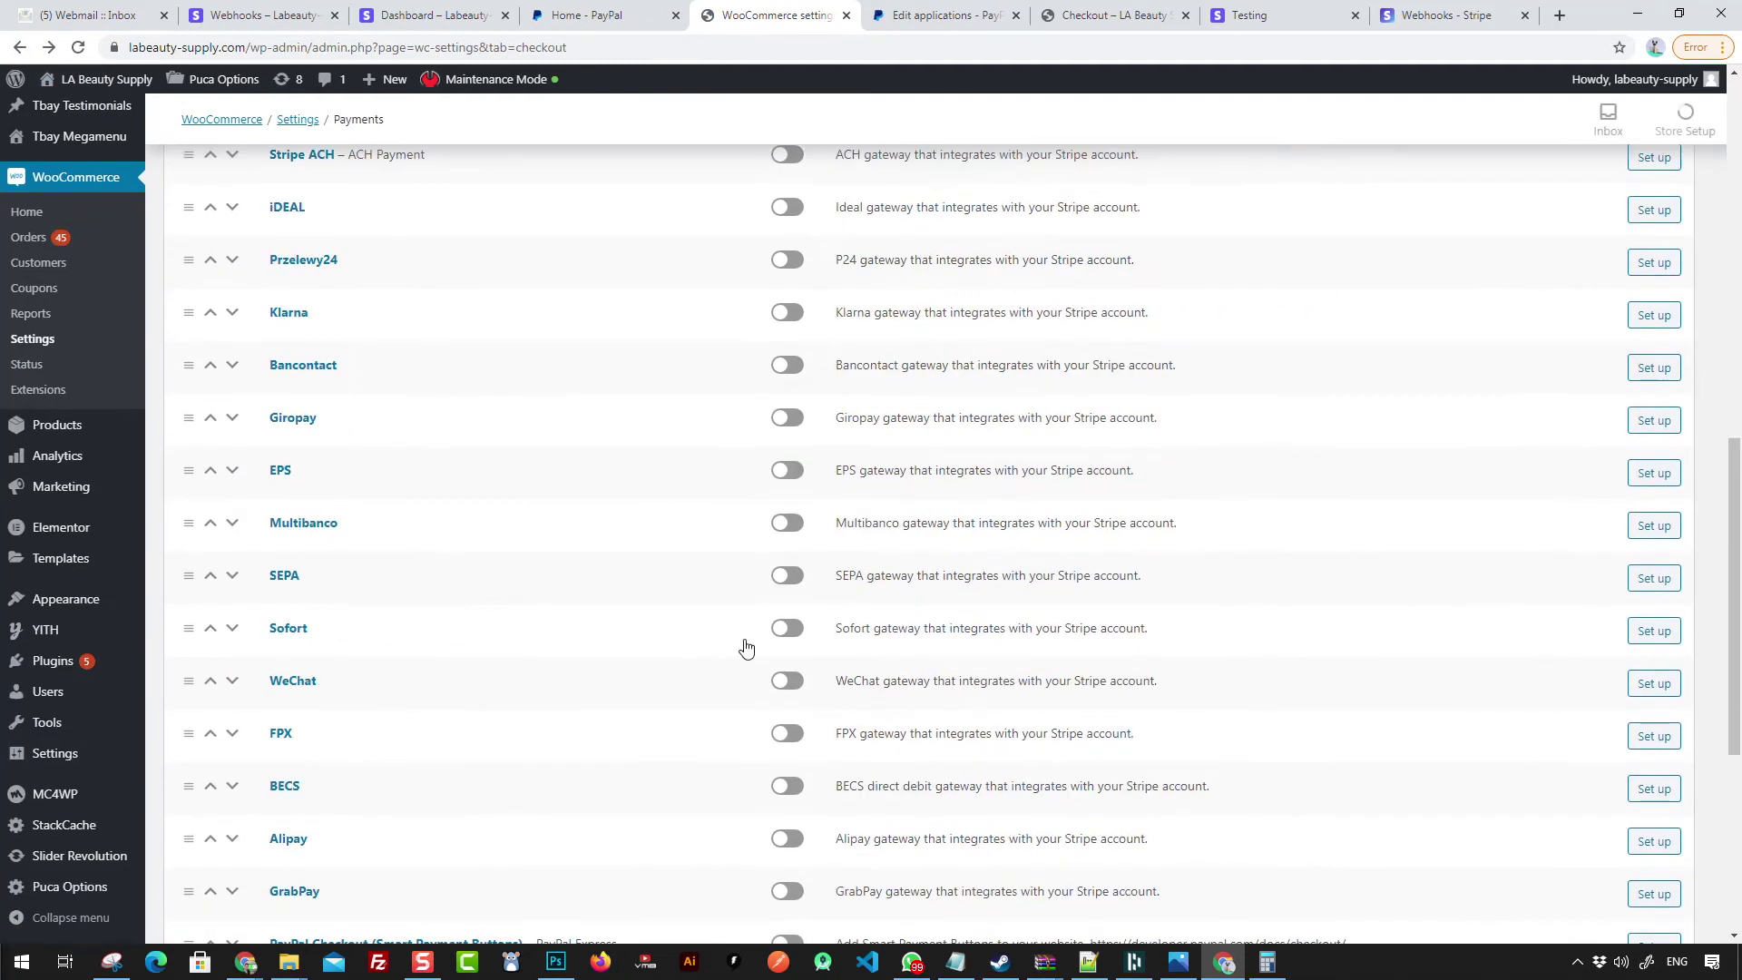
left_click(1650, 626)
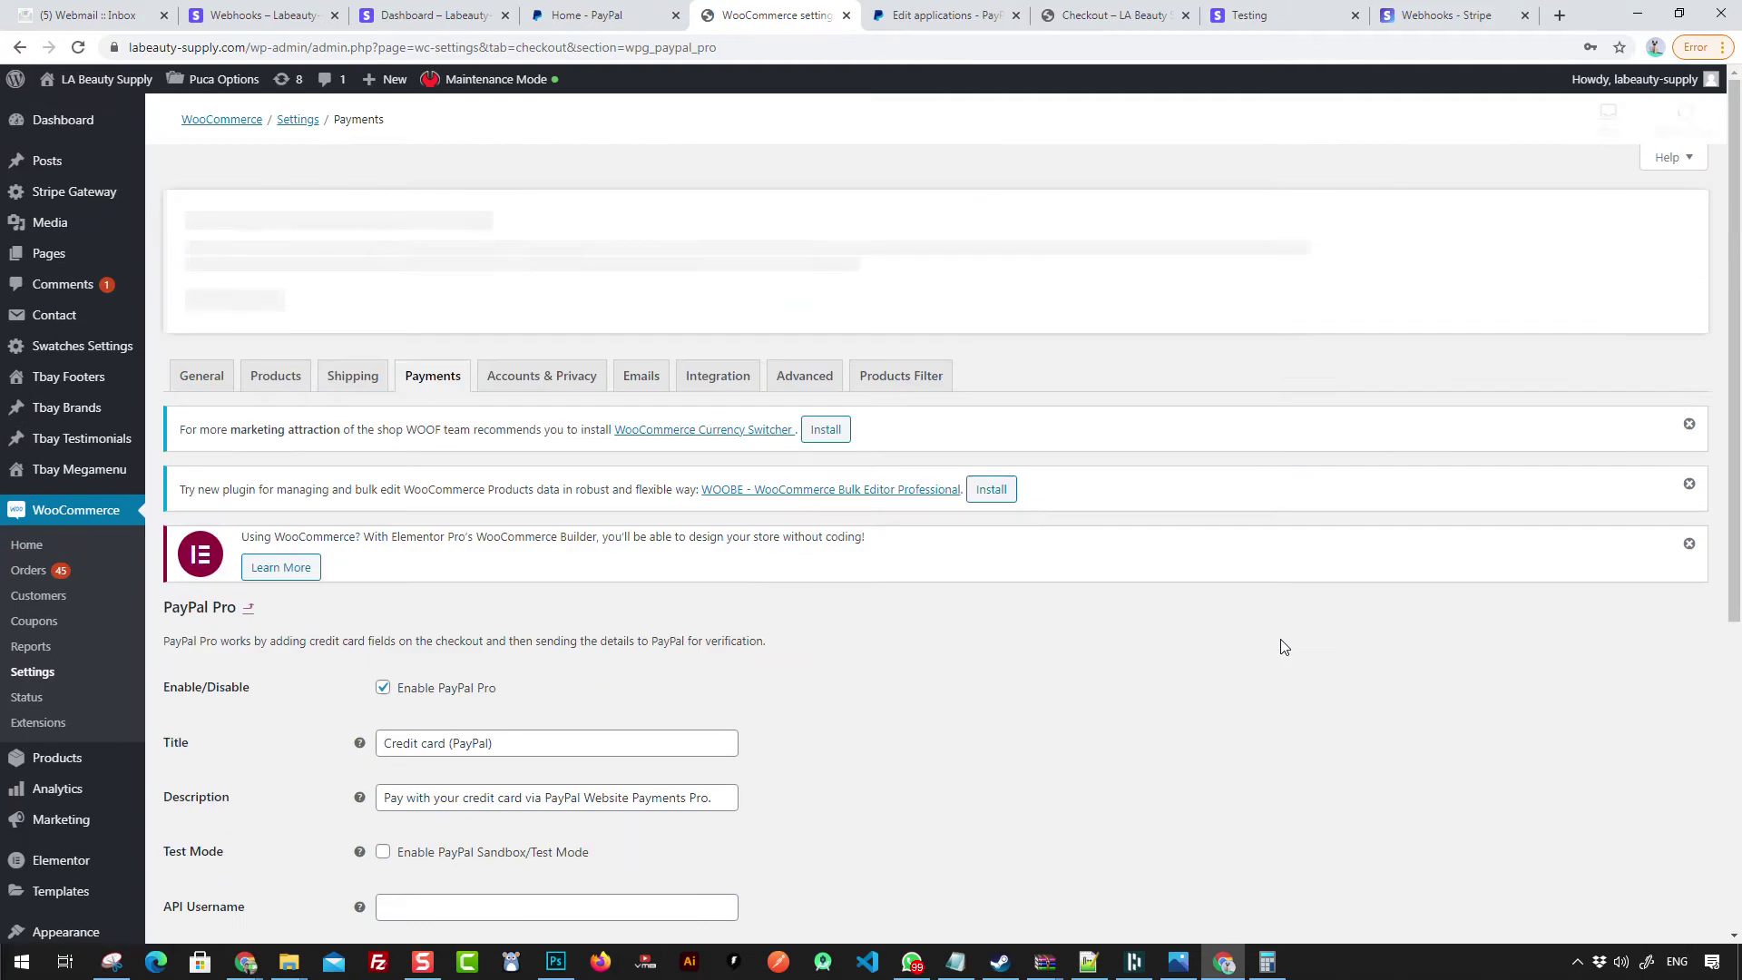
scroll(1281, 642, "down", 6)
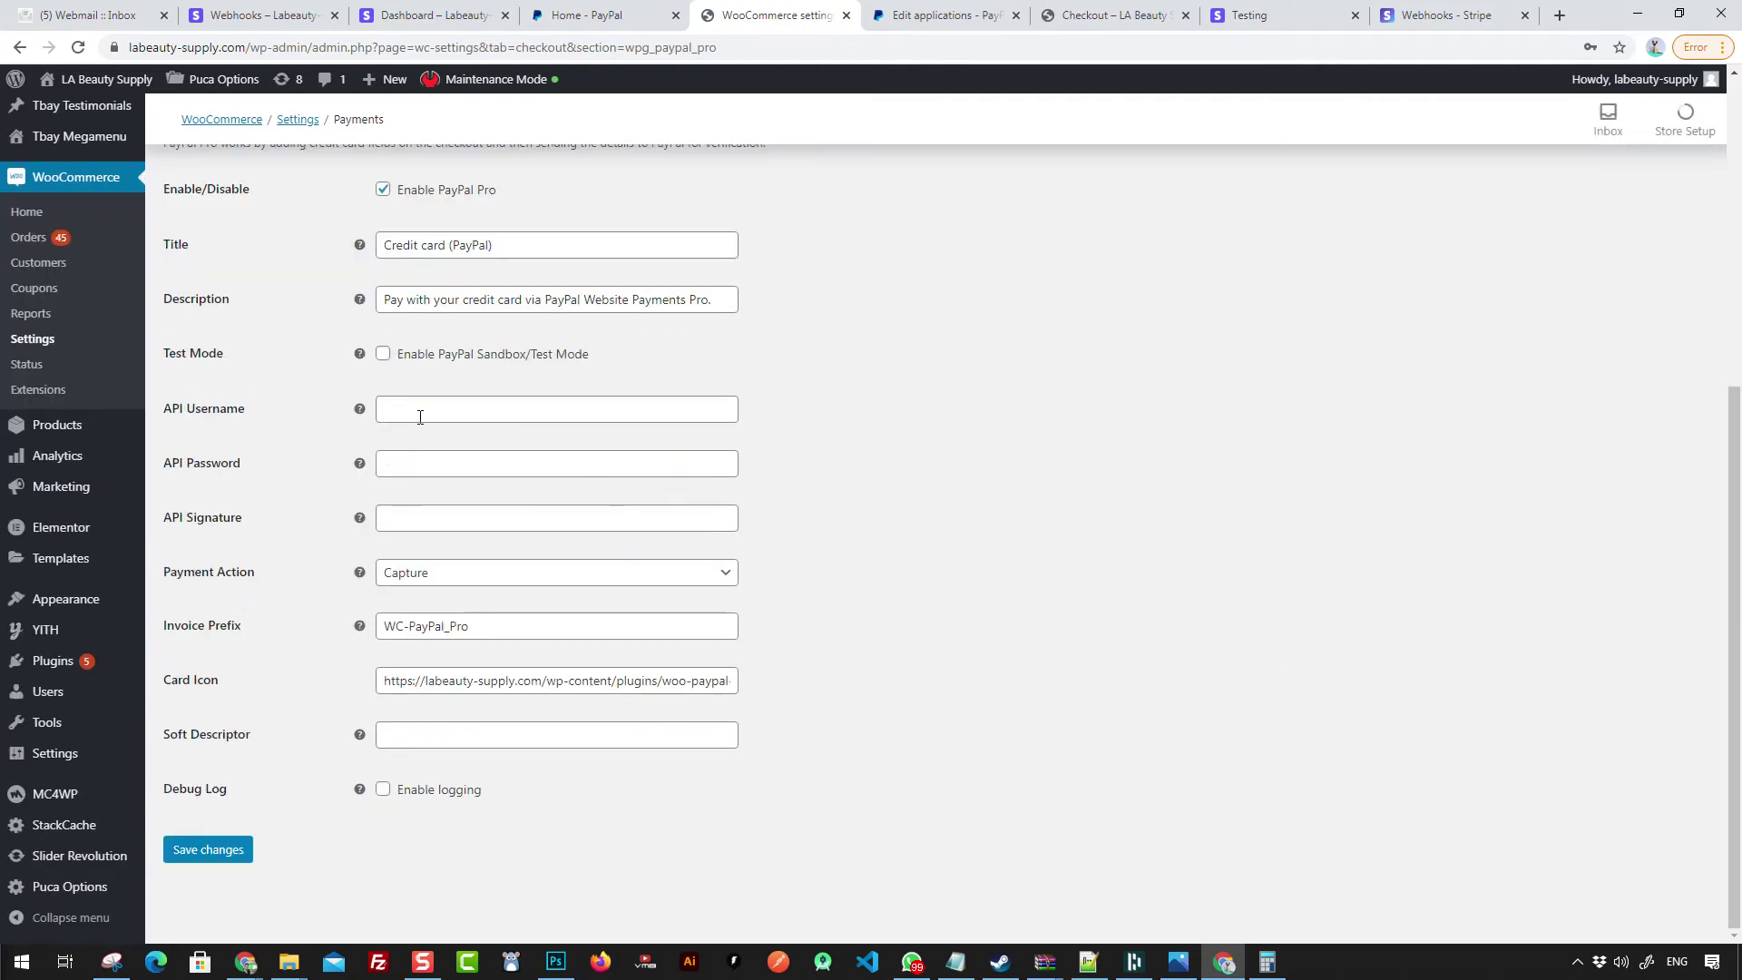
left_click(423, 364)
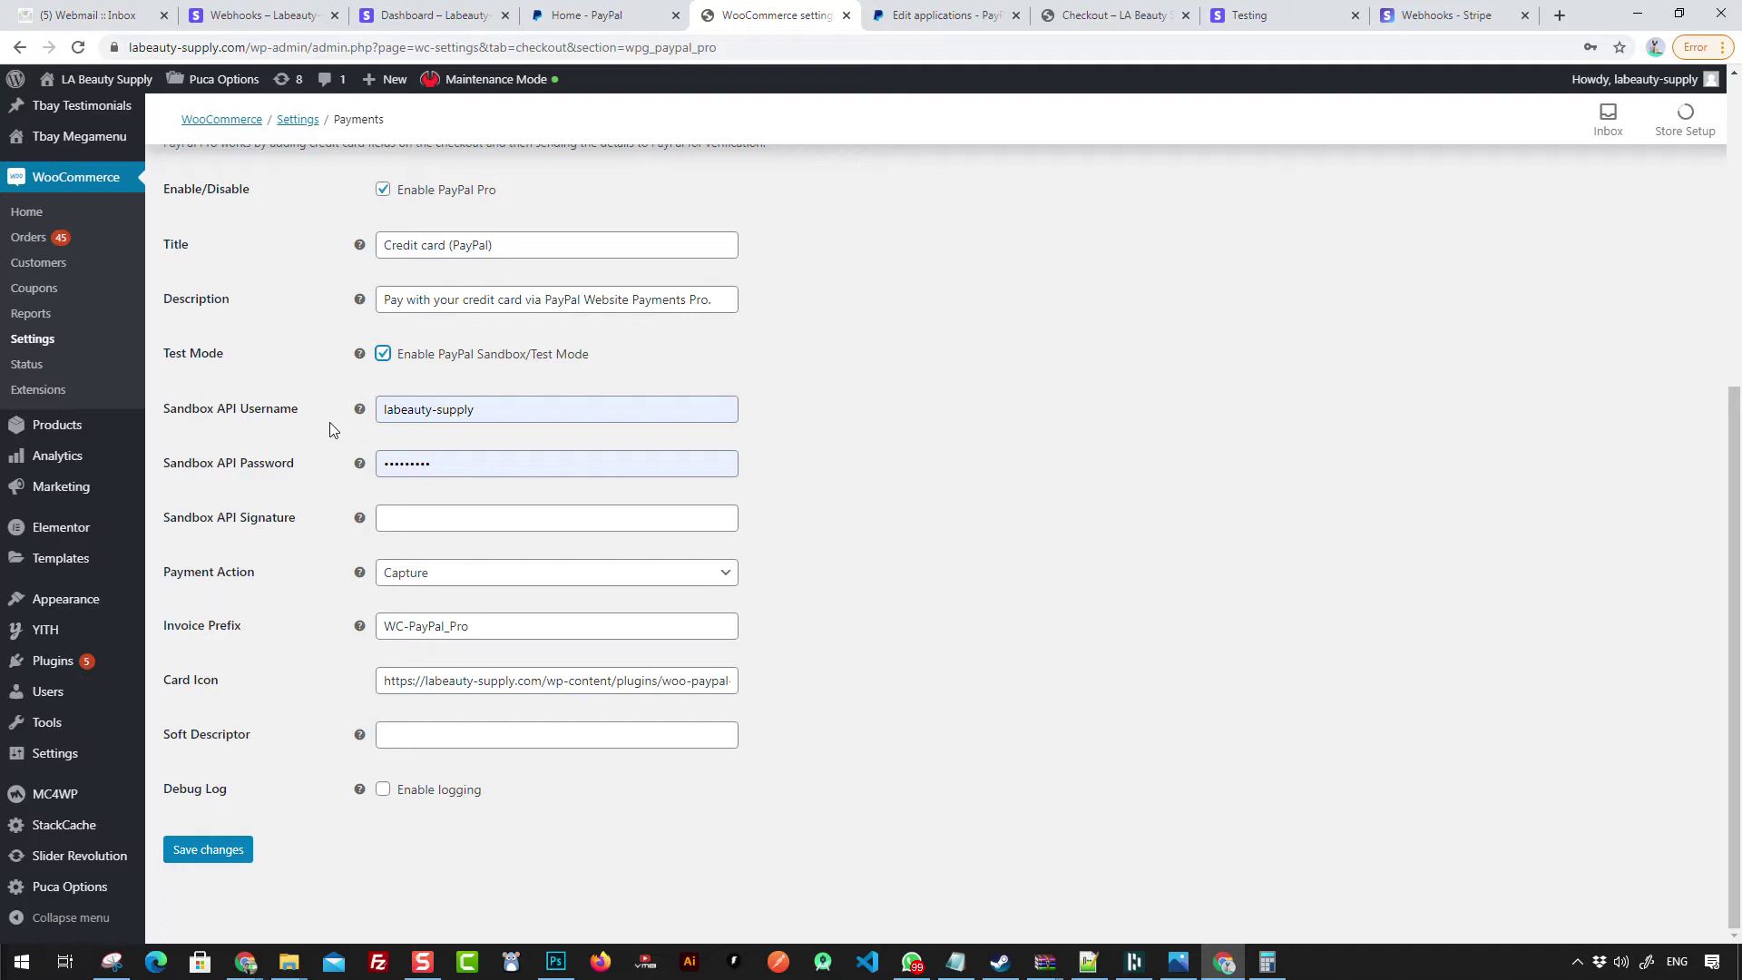
triple_click(513, 409)
key("ctrl+v")
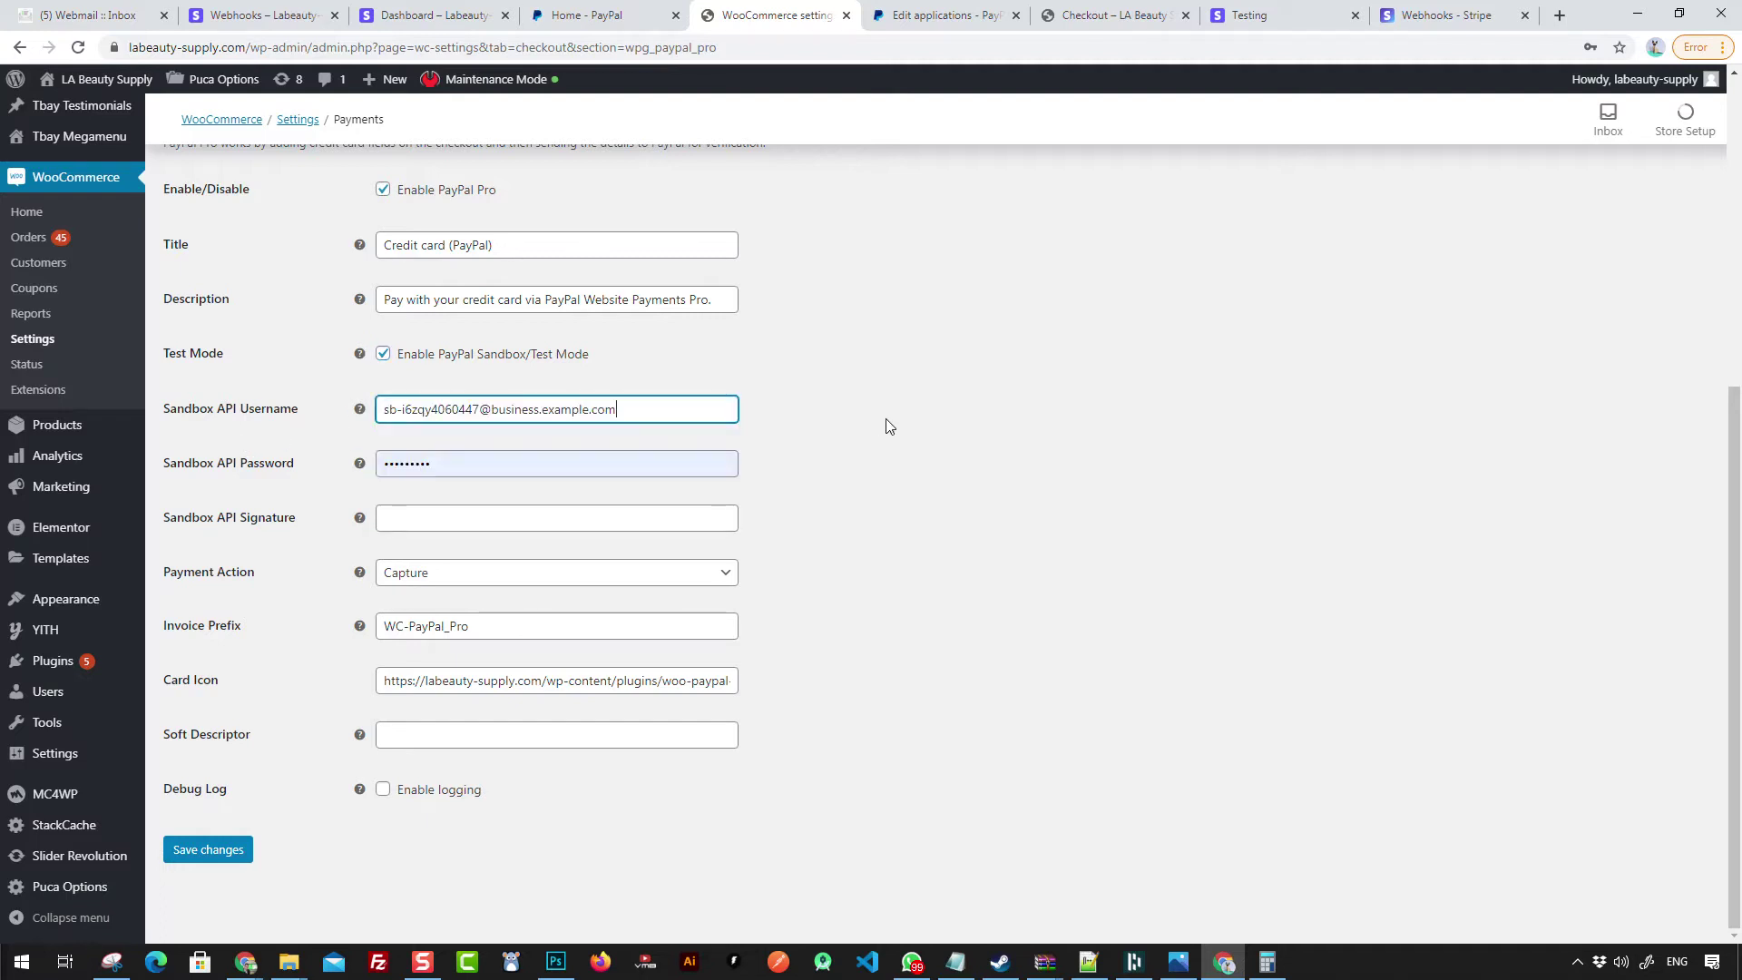
Step: Copy the app's Client ID from the PayPal developer dashboard and paste it as PayPal Pro's Sandbox API Password
left_click(943, 16)
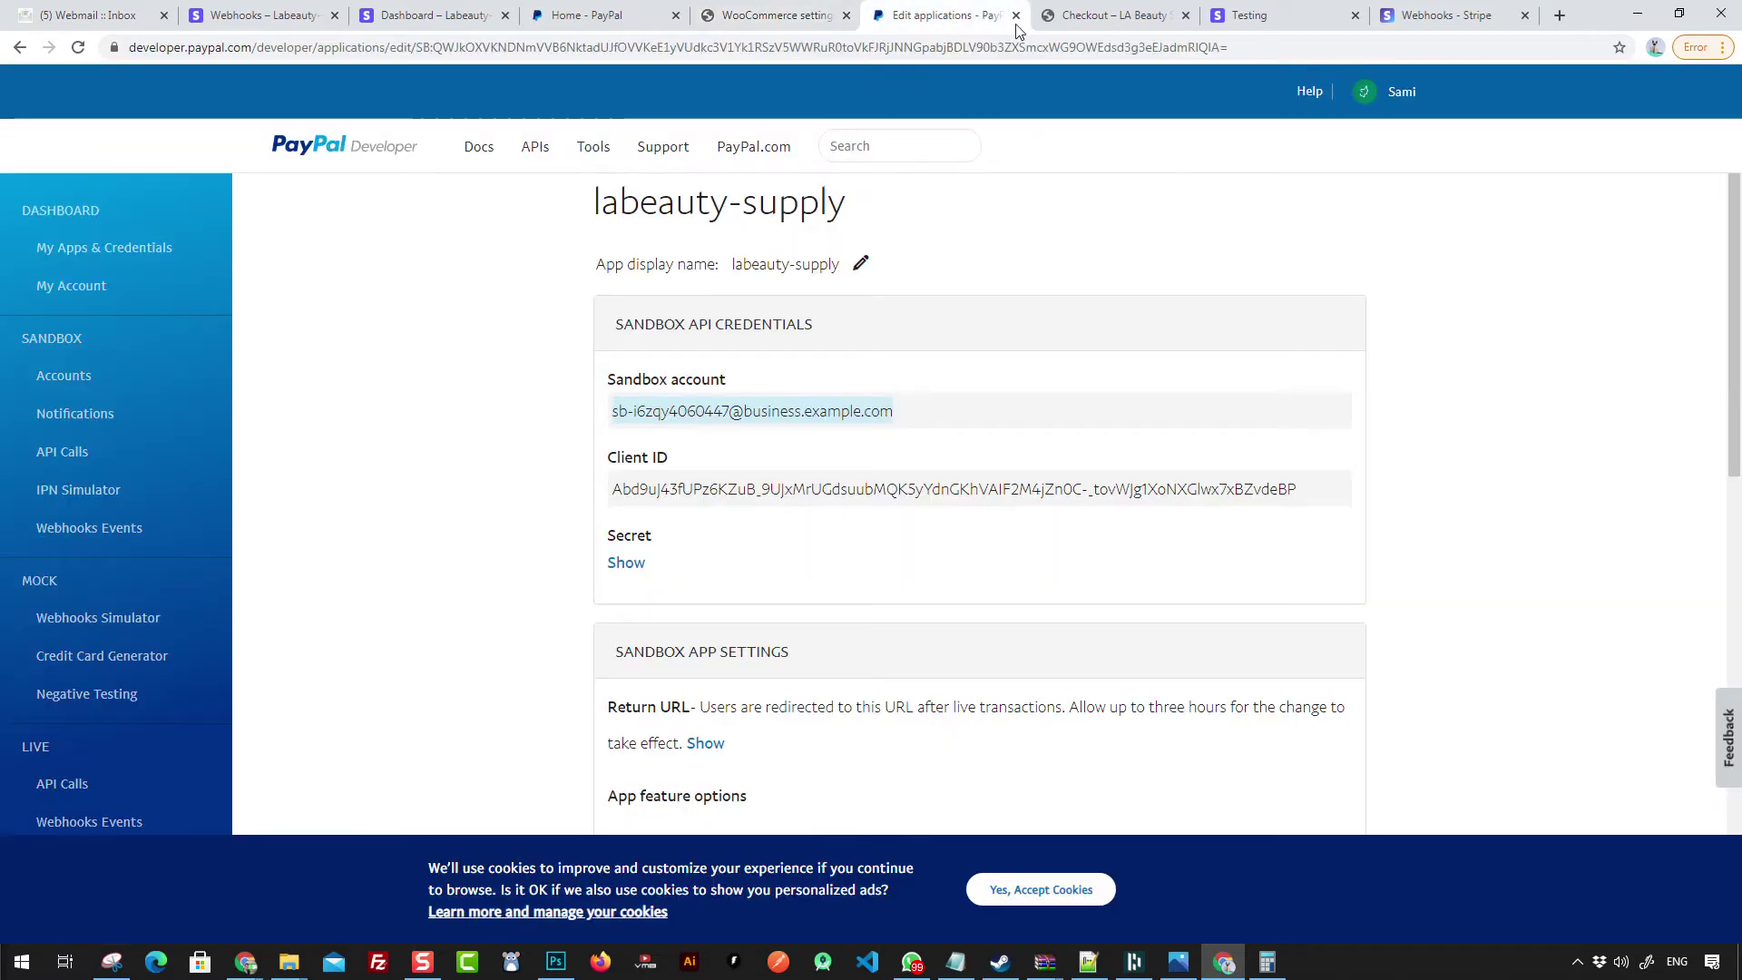
triple_click(616, 490)
left_click(756, 16)
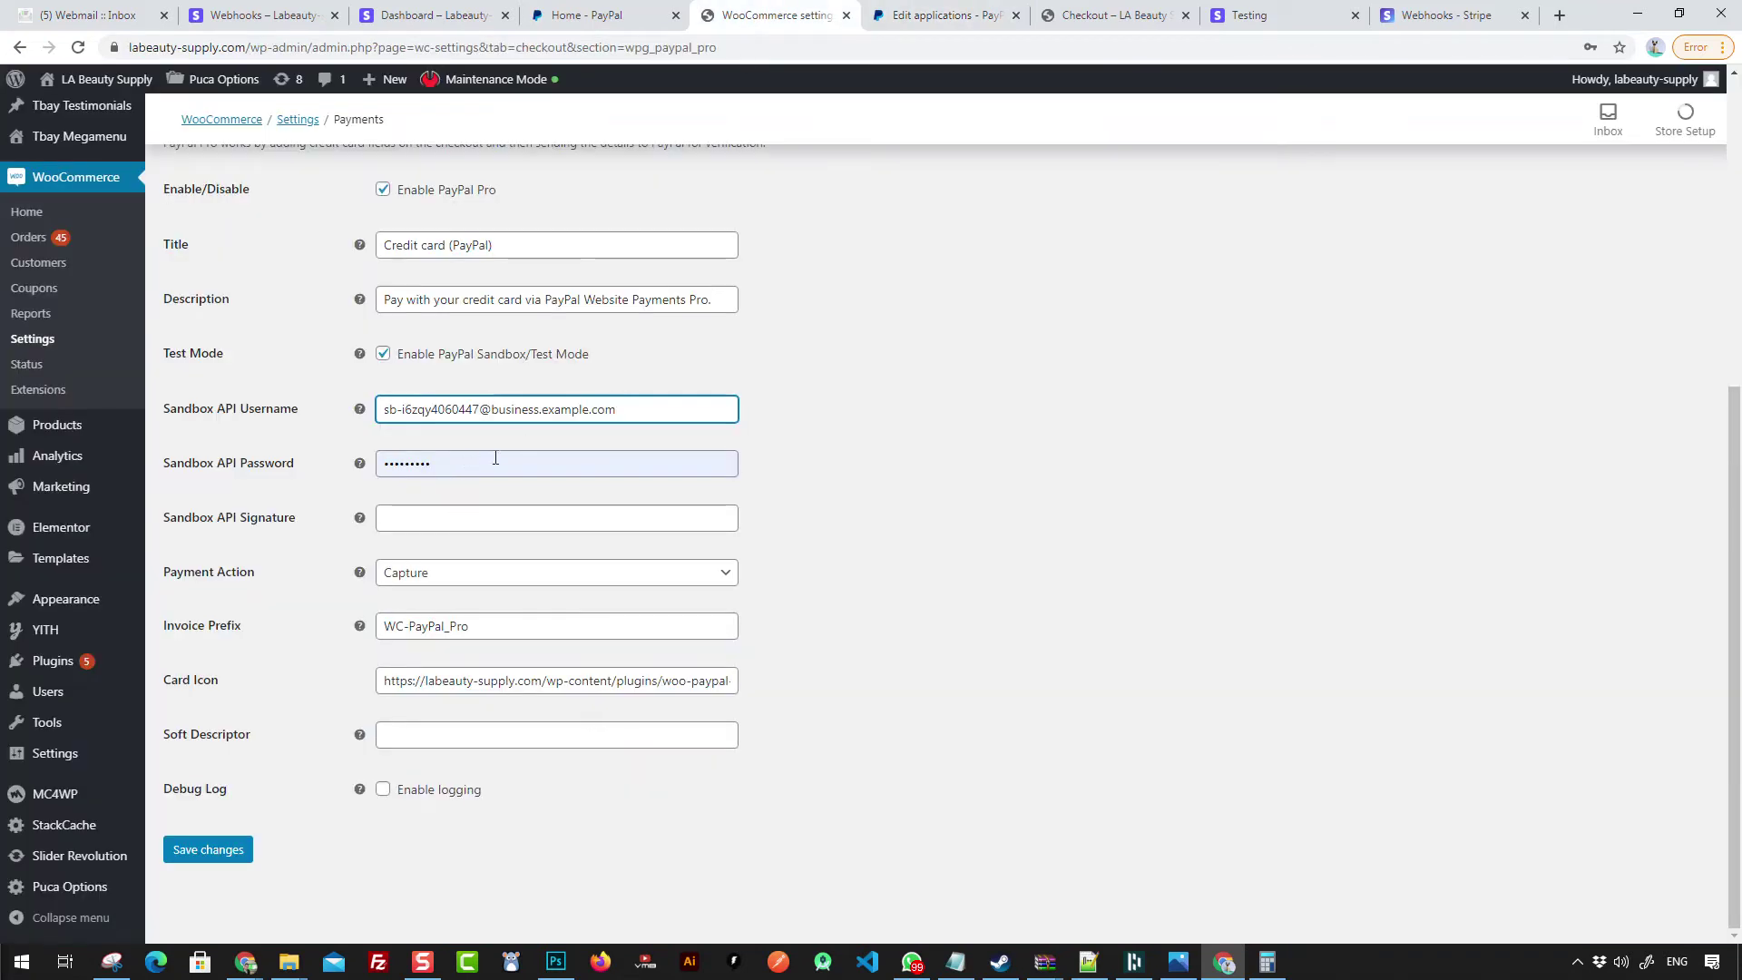
scroll(508, 535, "up", 1)
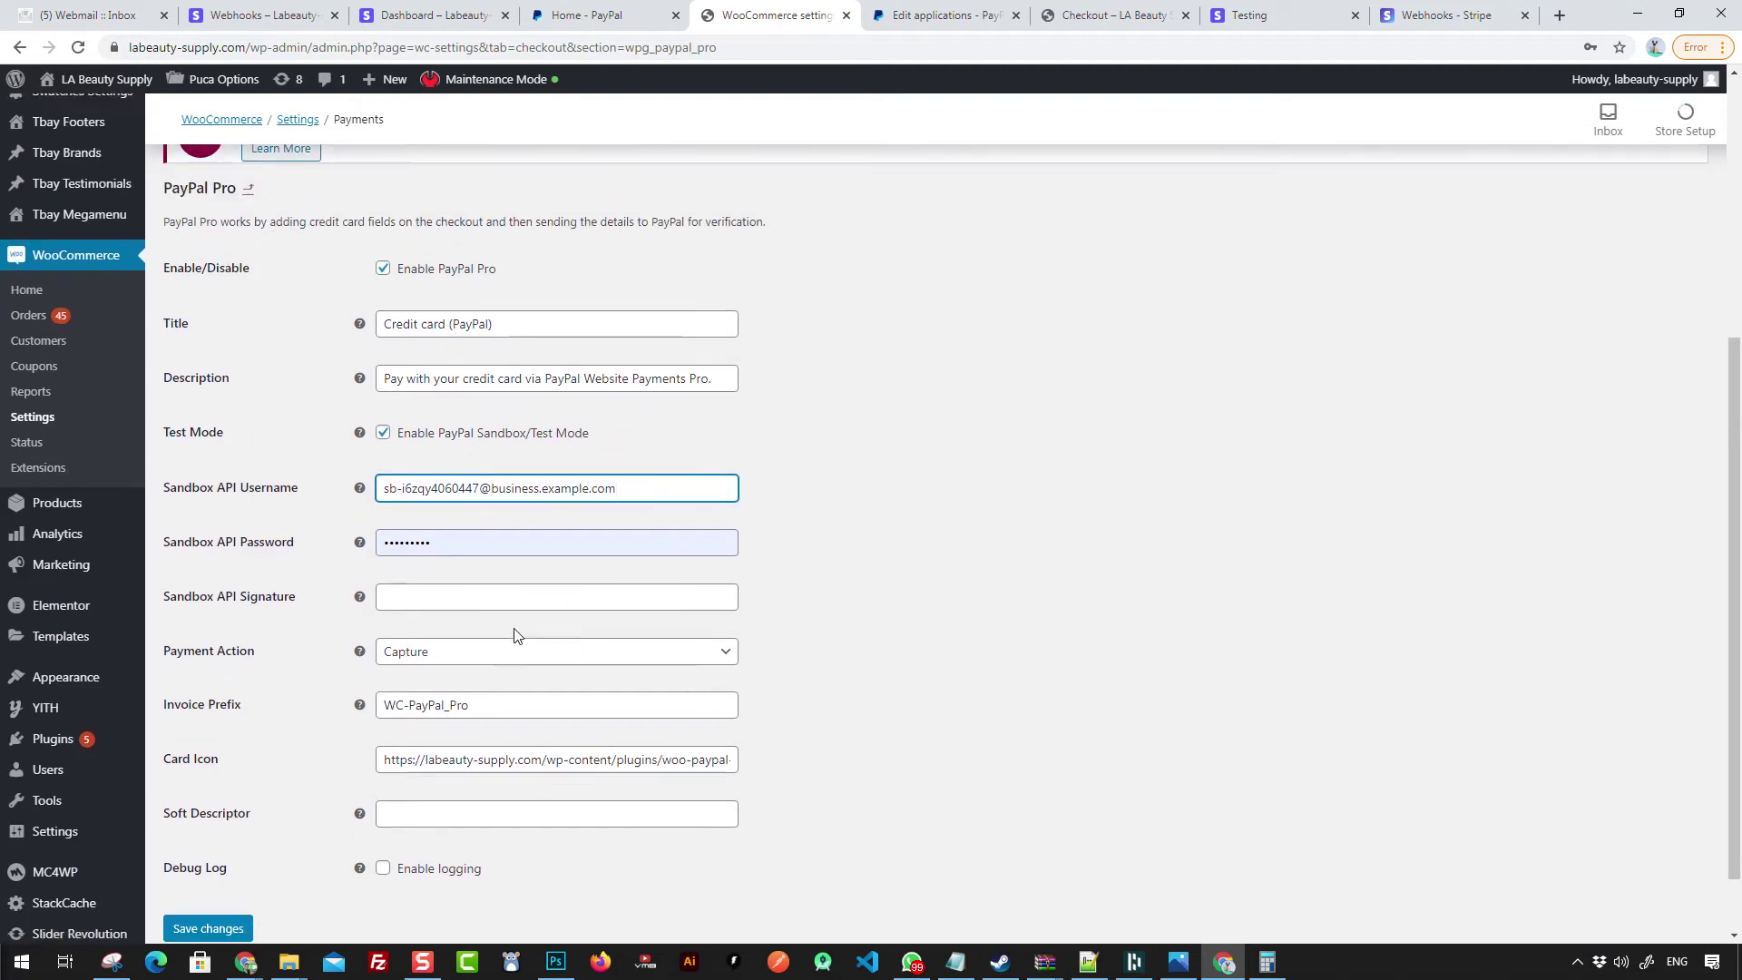
scroll(513, 634, "down", 1)
left_click(512, 467)
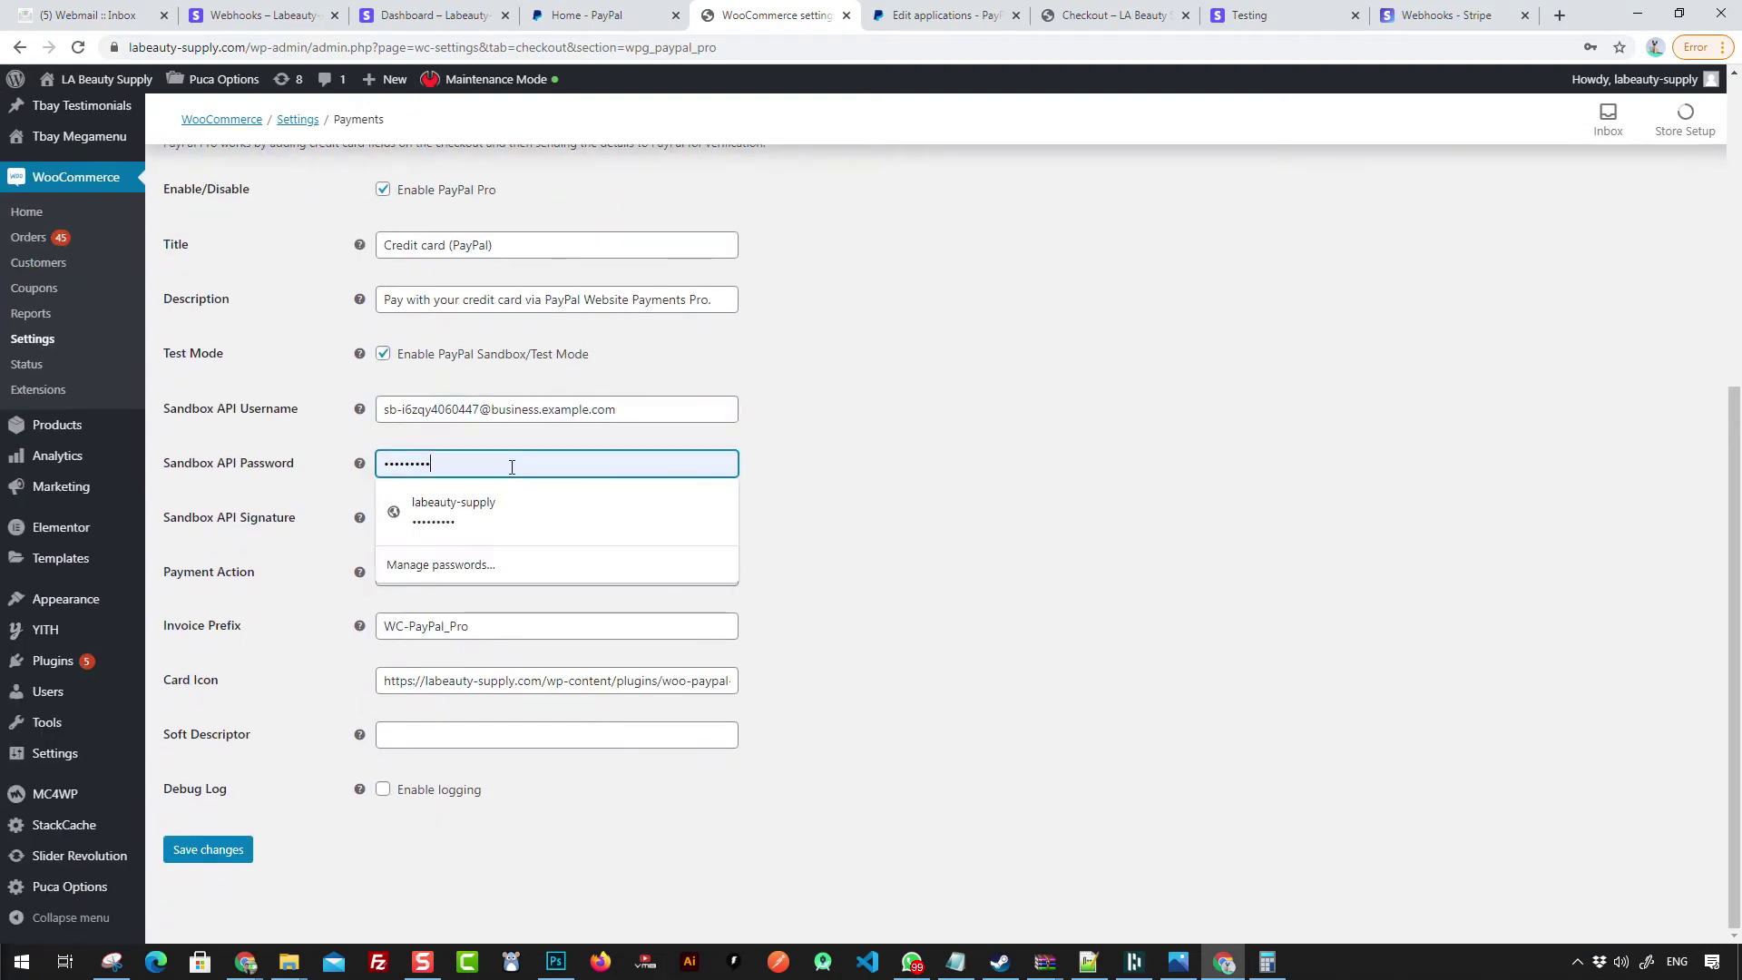
key("ctrl+a")
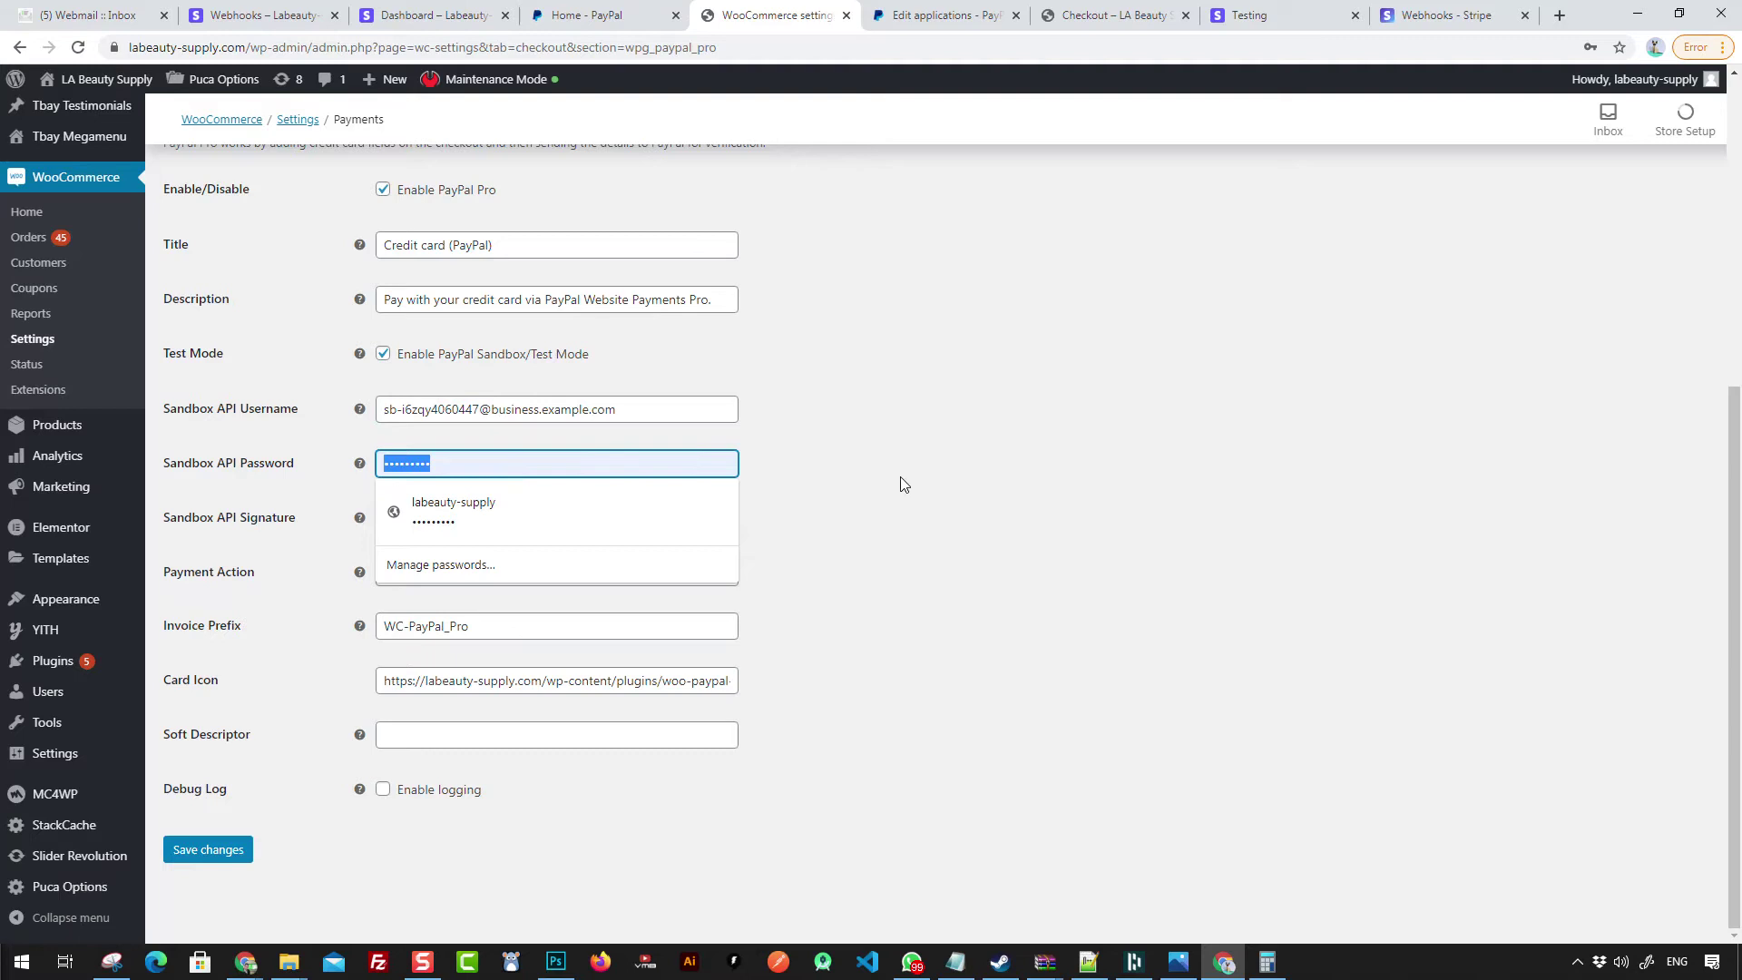
left_click(1029, 486)
left_click(532, 460)
key("ctrl+a")
key("ctrl+v")
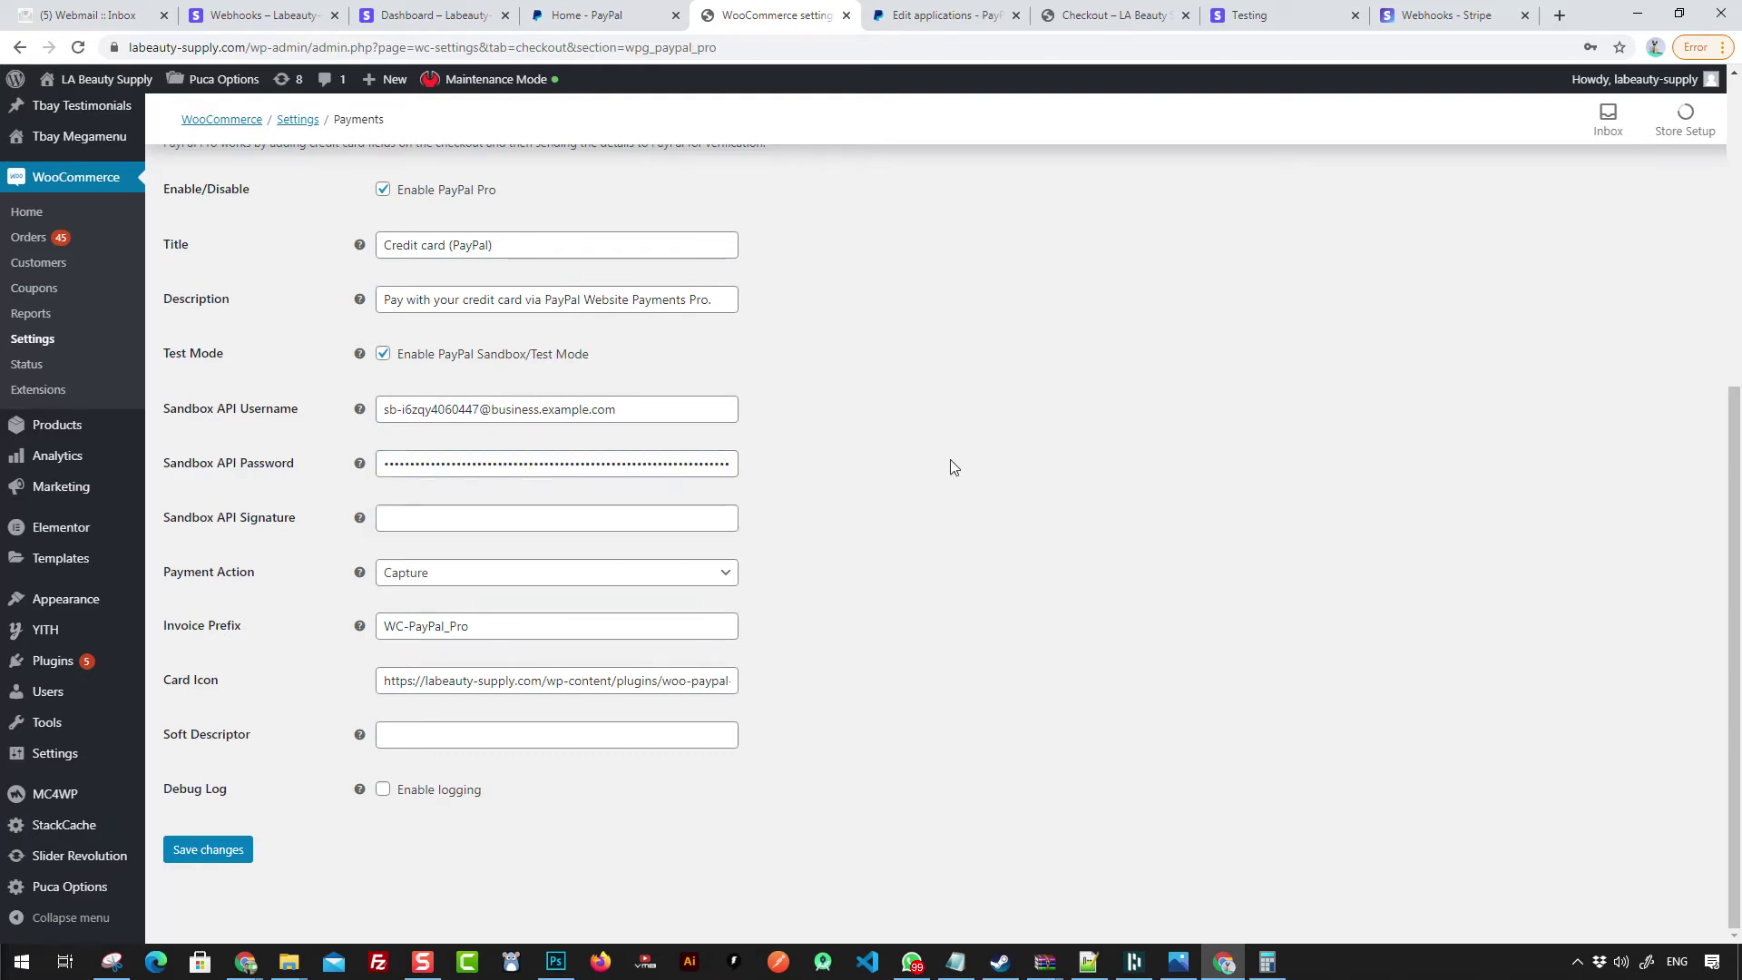
Step: Review the PayPal app's sandbox settings, feature options and webhooks, and return to the WooCommerce settings
left_click(952, 28)
scroll(645, 562, "down", 1)
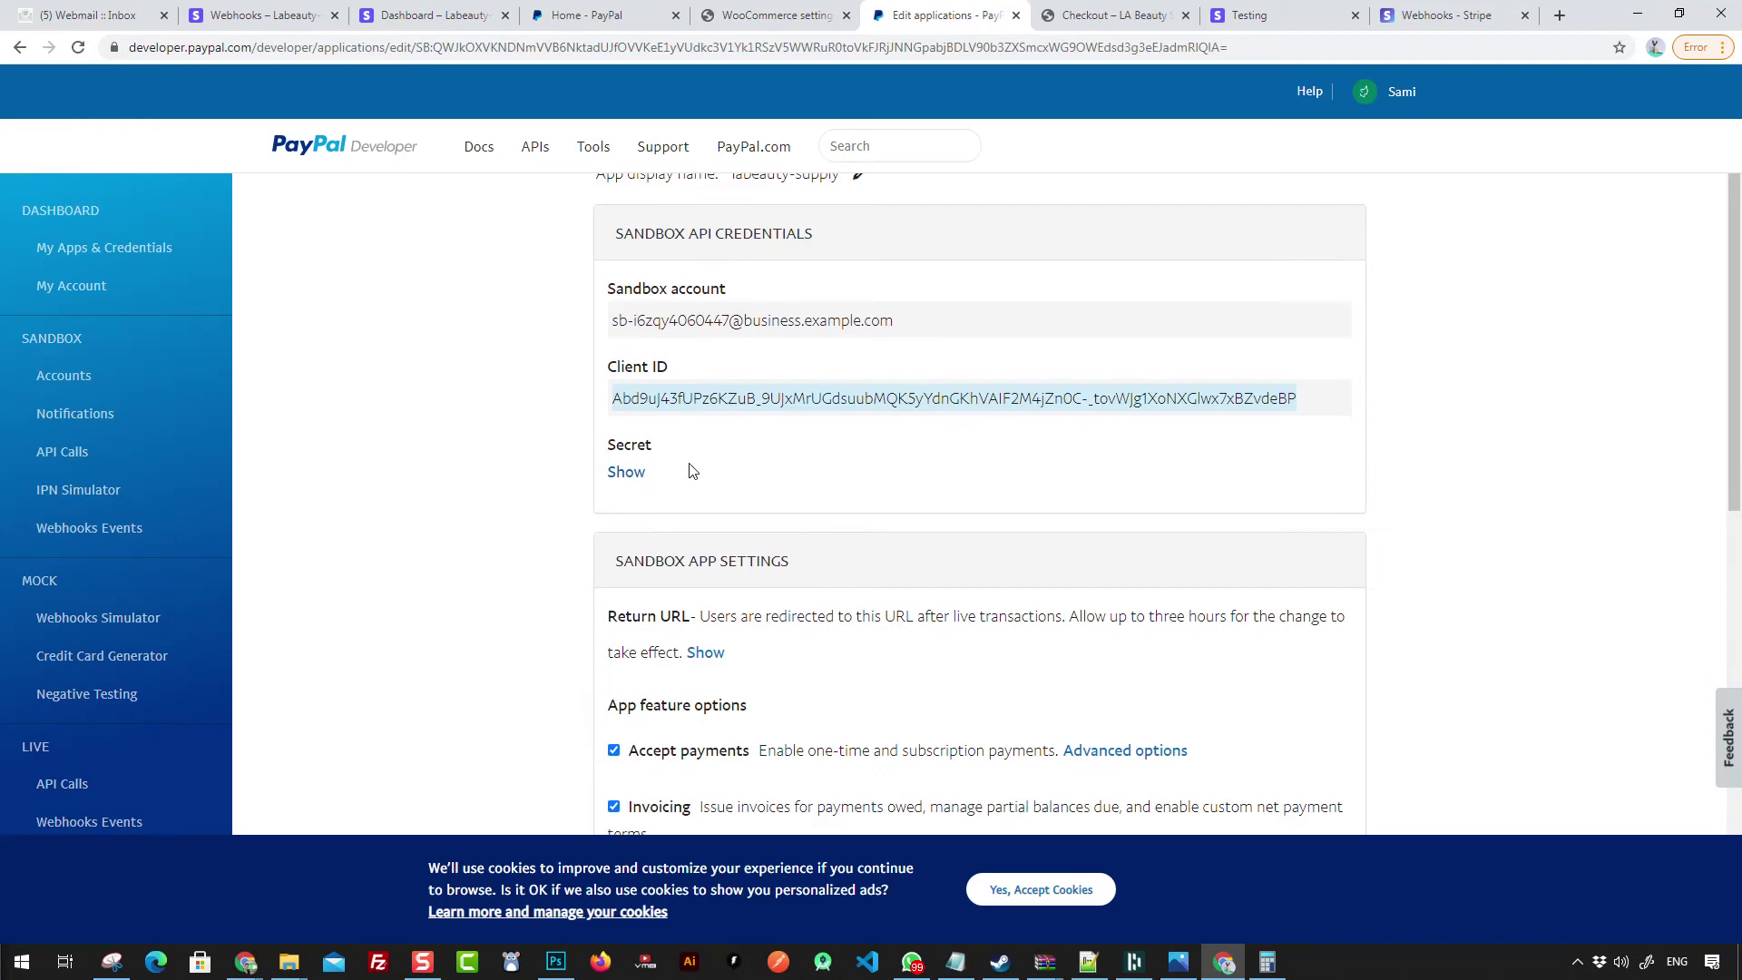
scroll(816, 595, "down", 9)
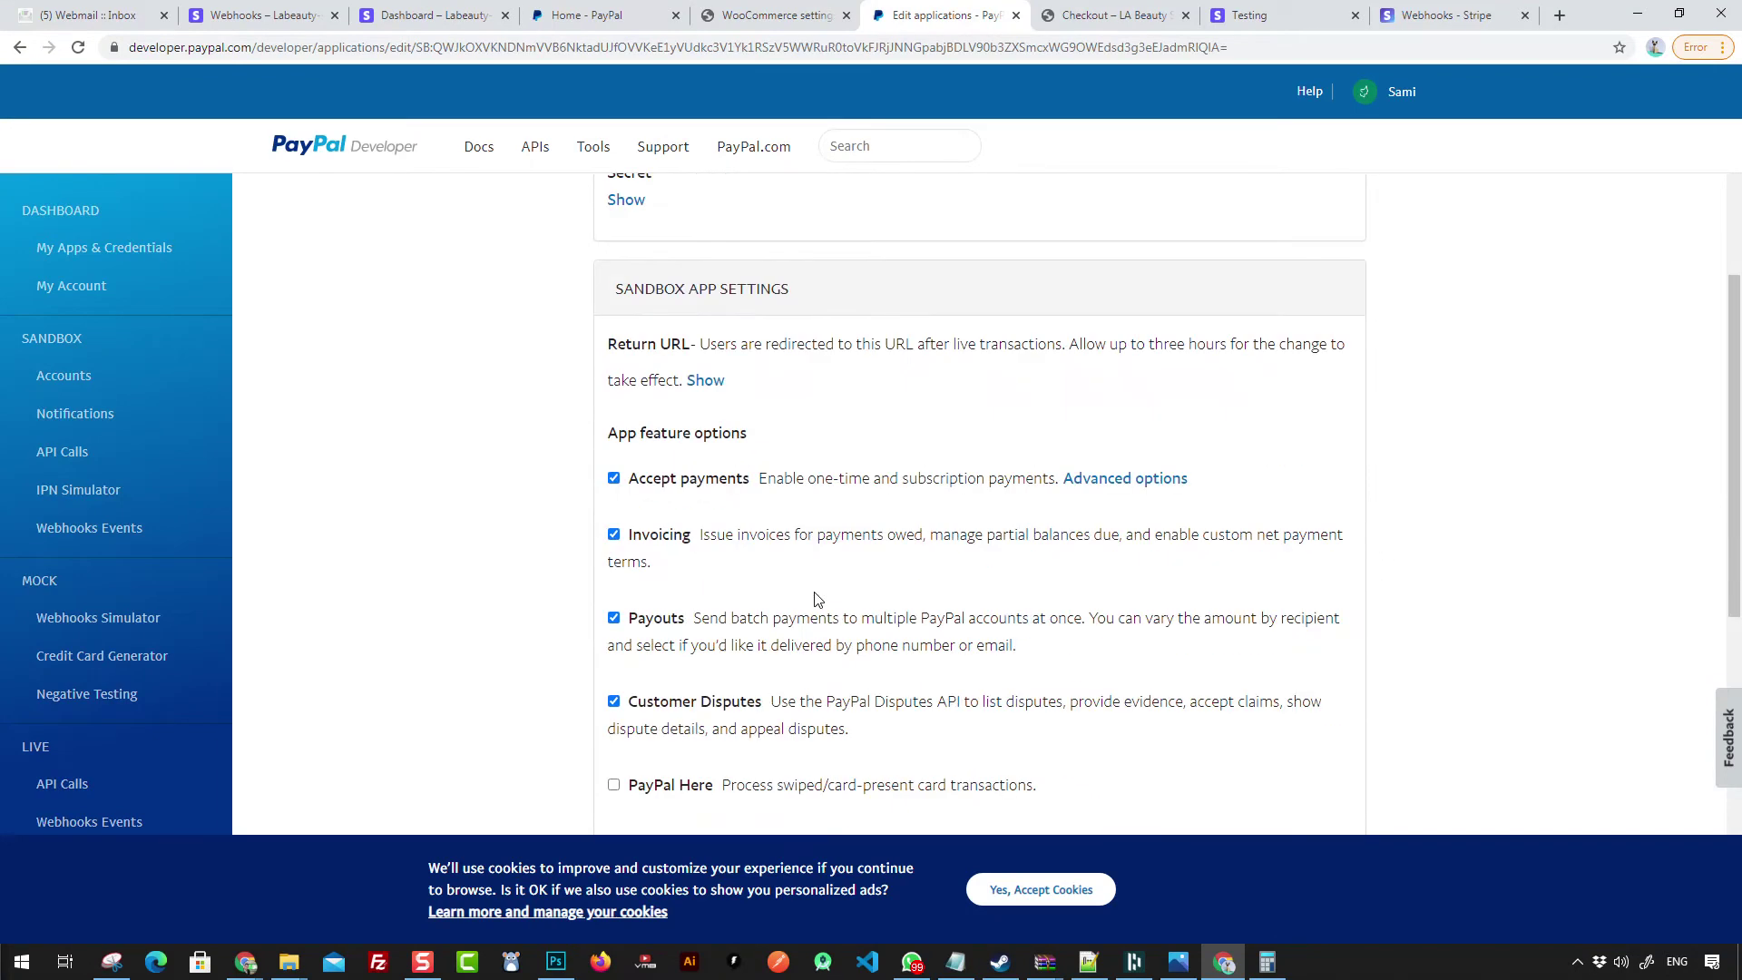
scroll(816, 591, "down", 2)
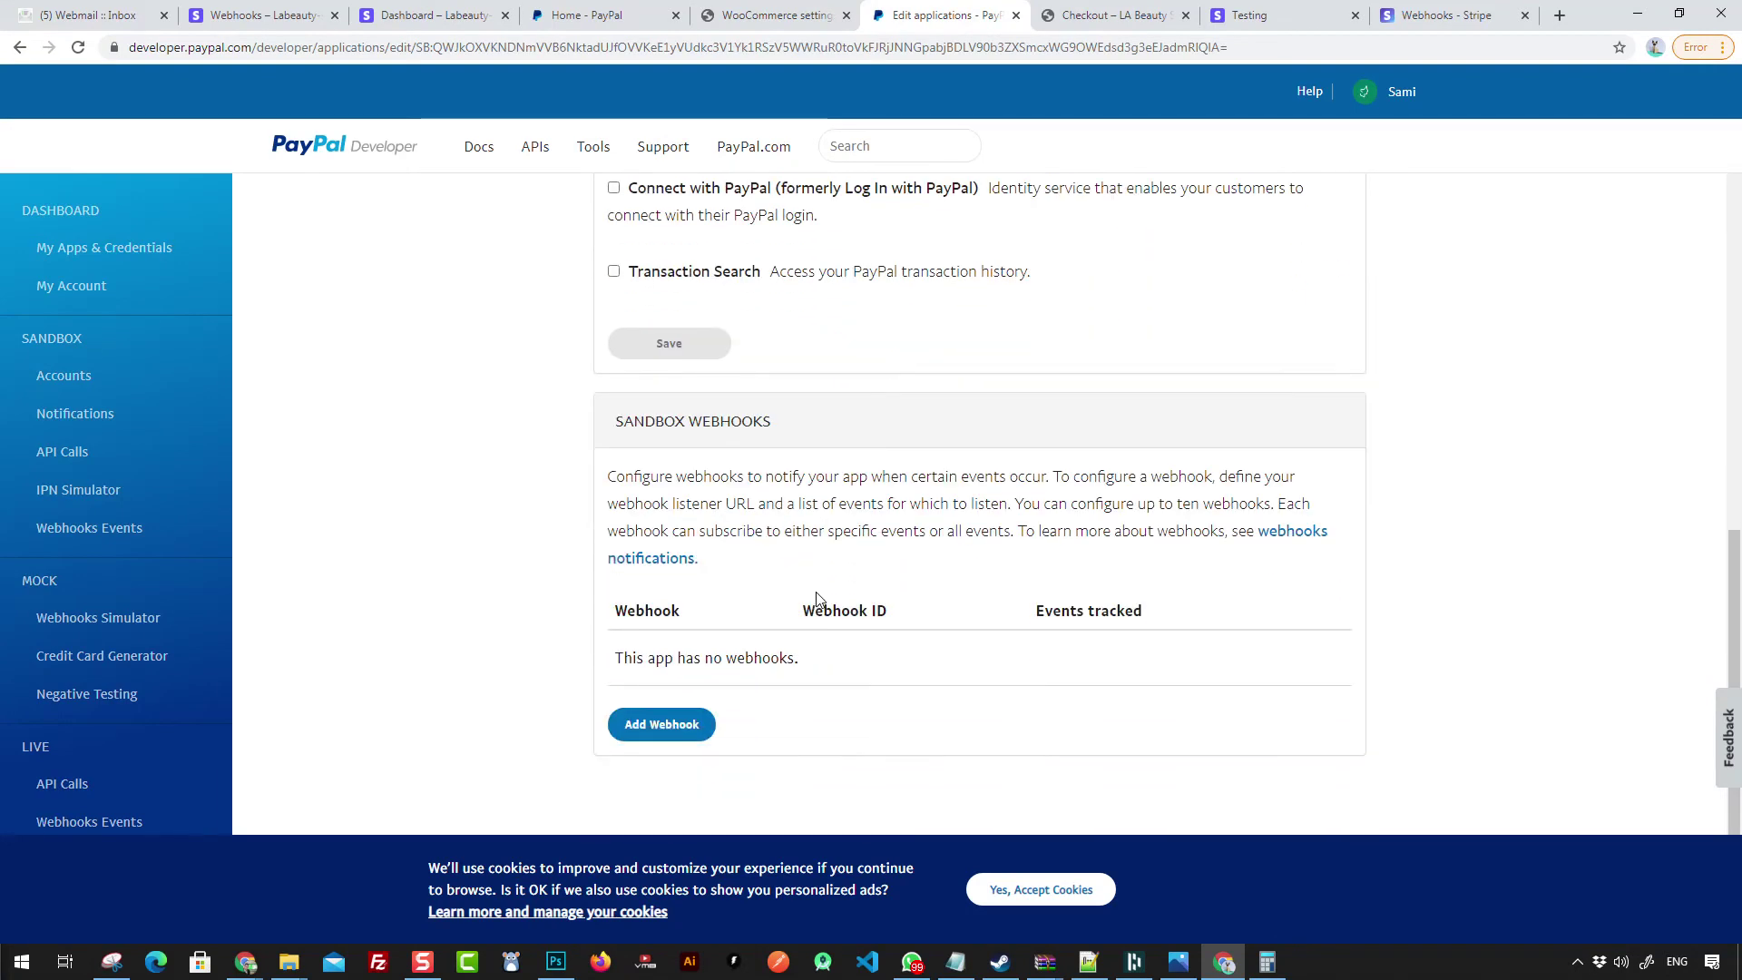
scroll(821, 595, "up", 9)
left_click(771, 16)
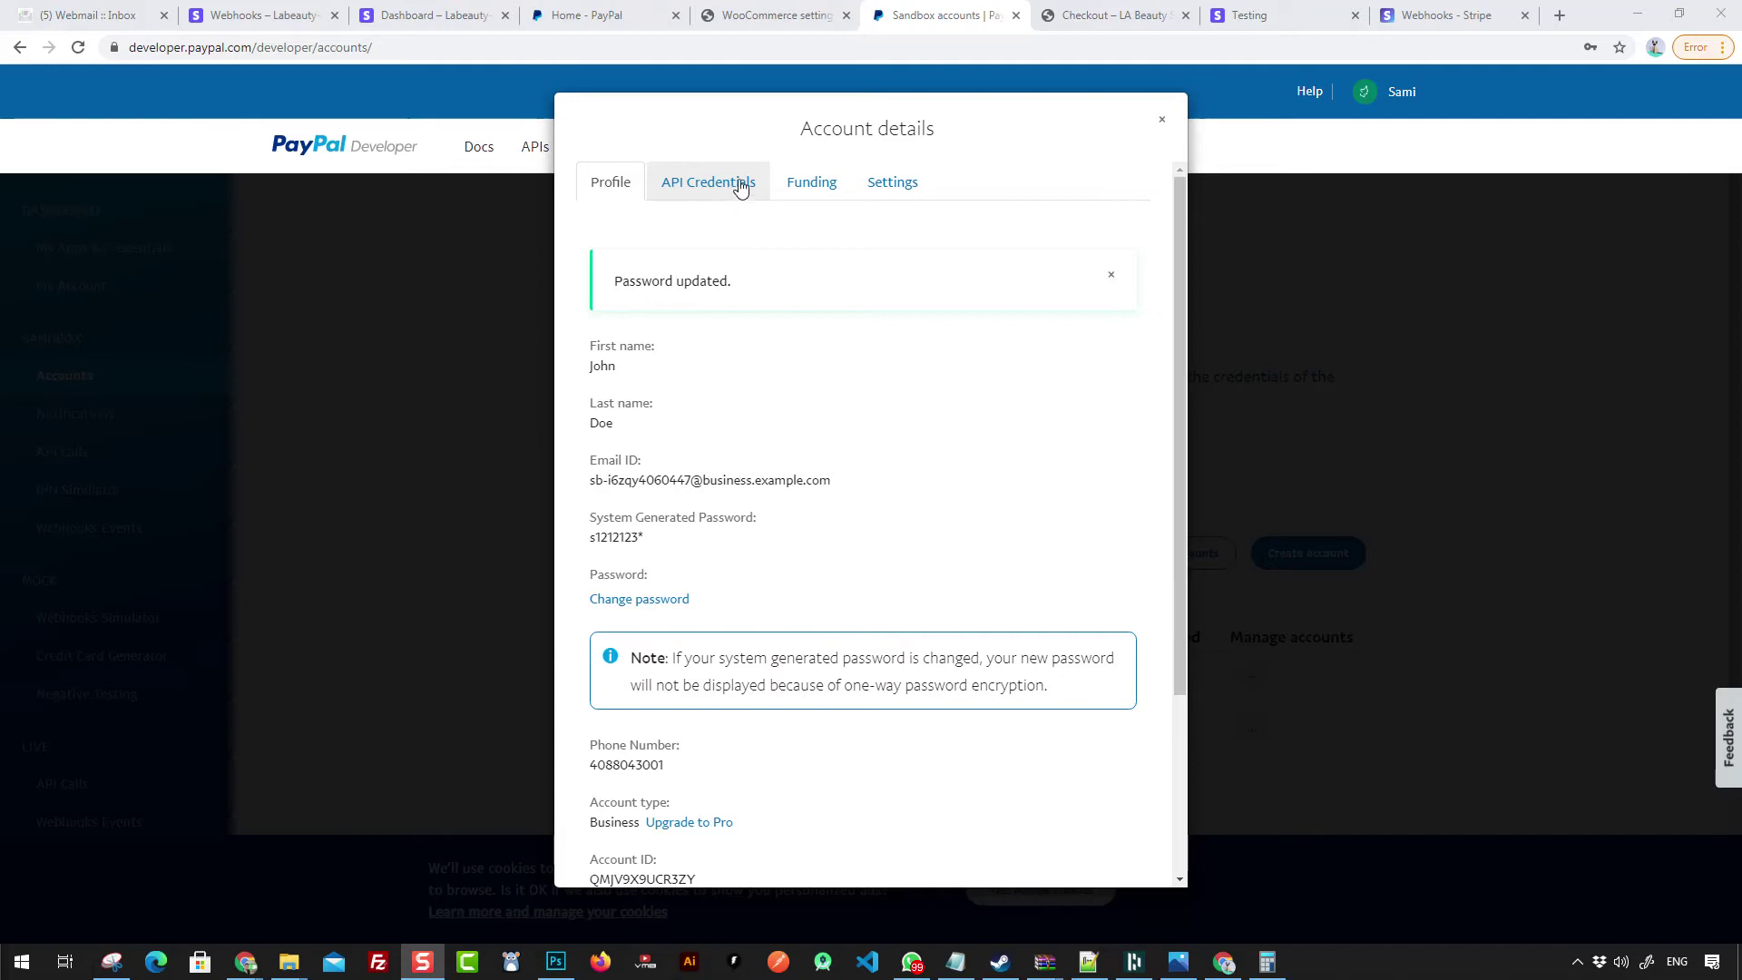
Step: Try to enable PayPal Checkout (Smart Payment Buttons) from the WooCommerce payment methods list and save the changes
left_click(766, 18)
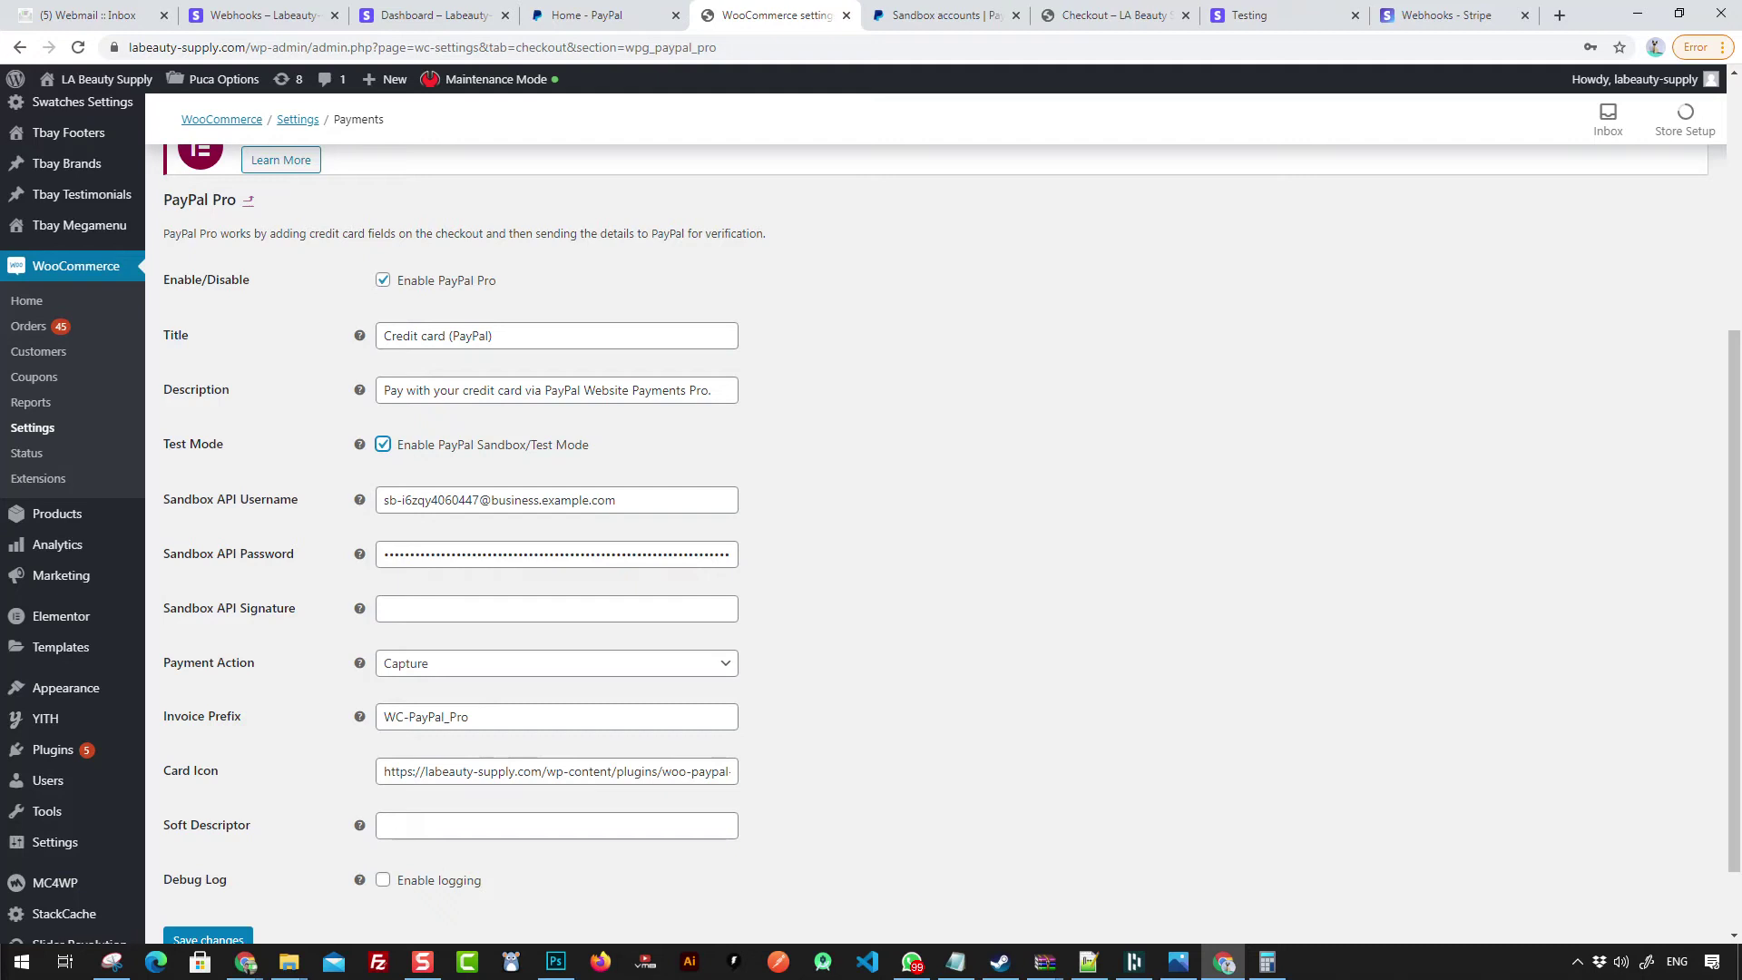
key("alt+Left")
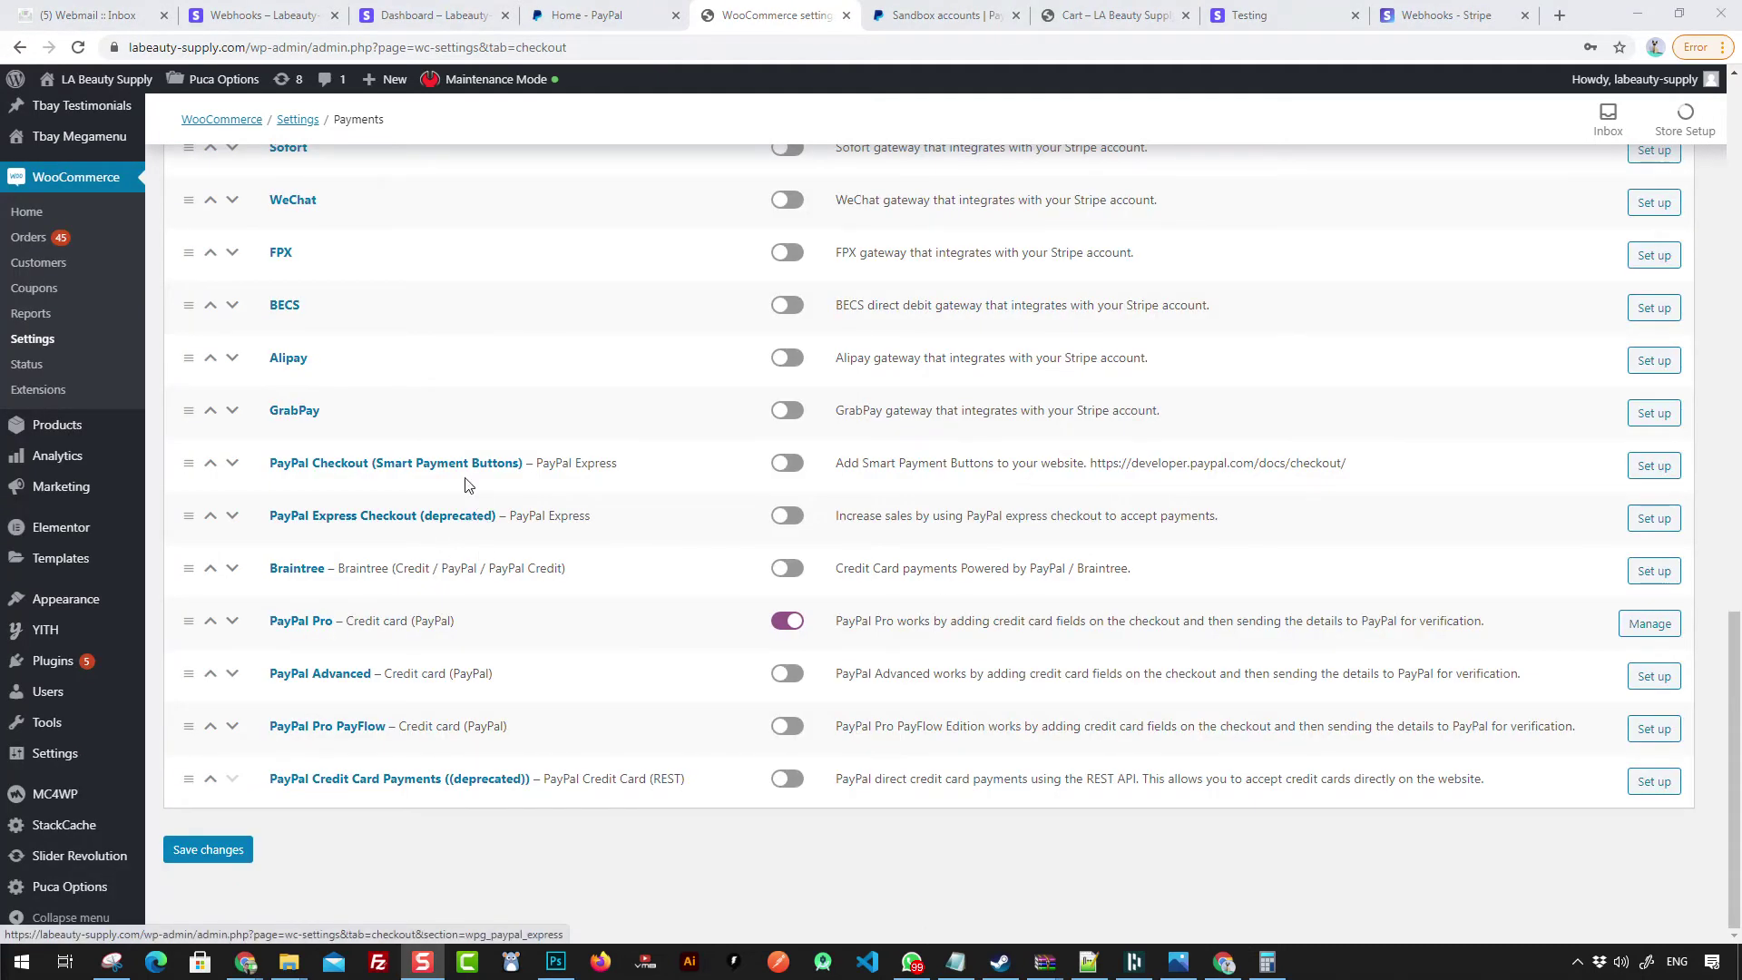
left_click(812, 466)
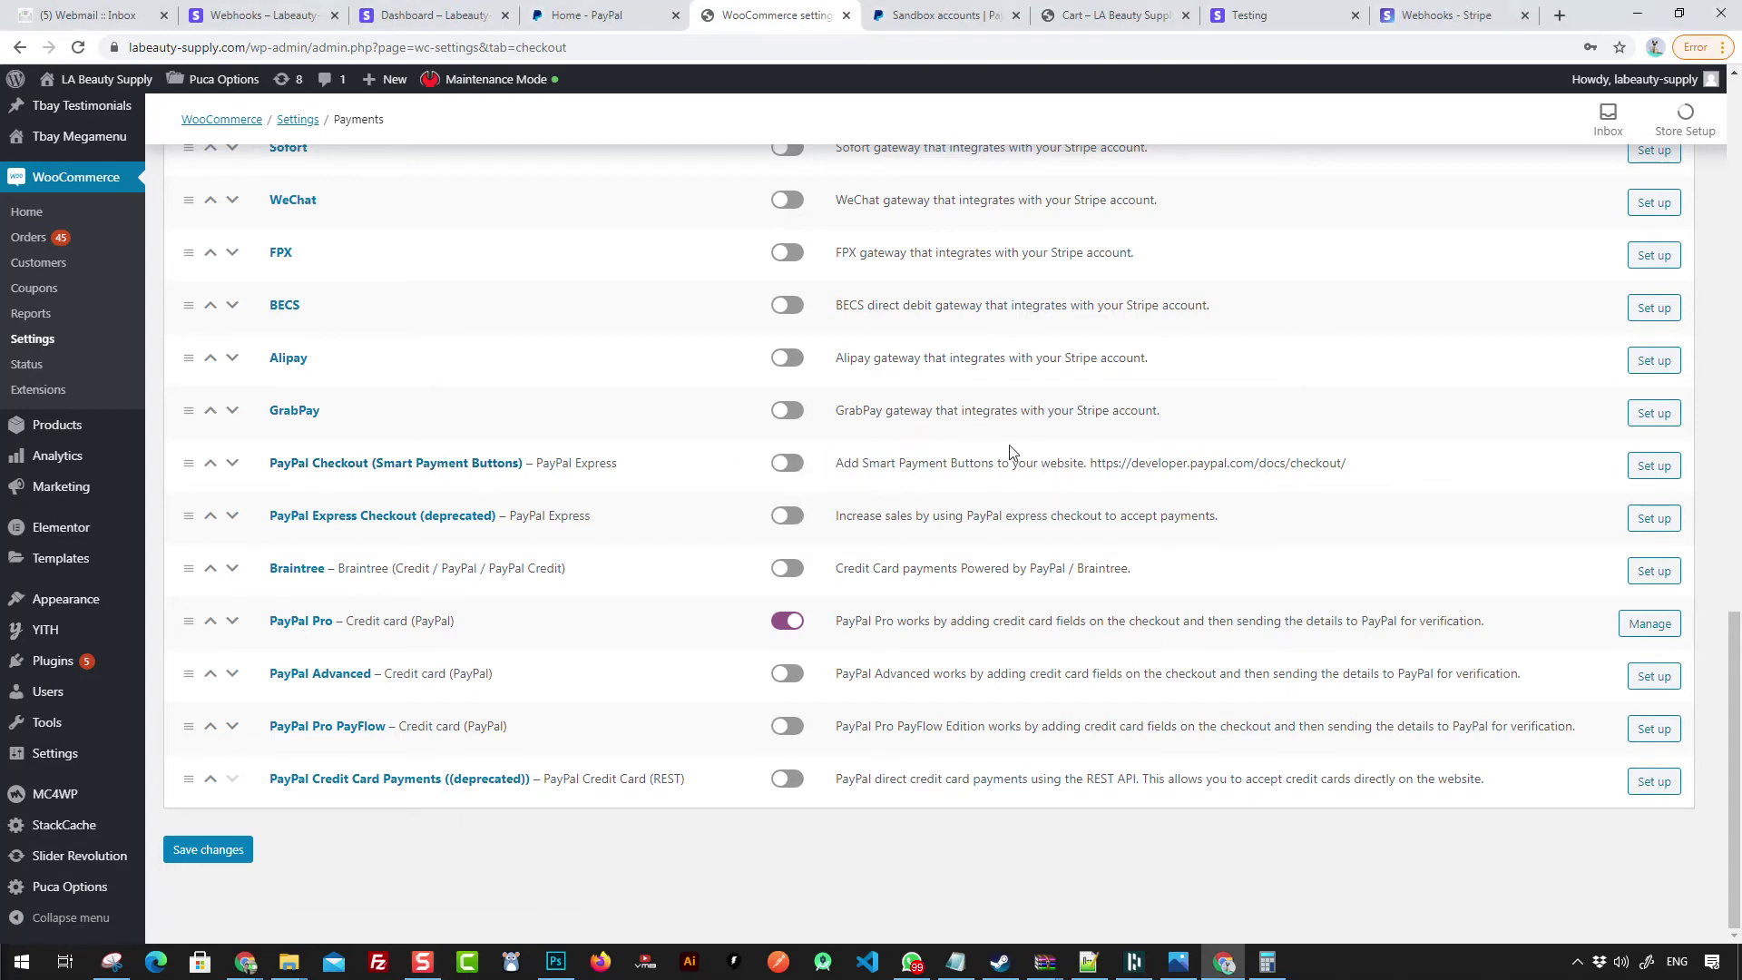
left_click(791, 465)
left_click(191, 854)
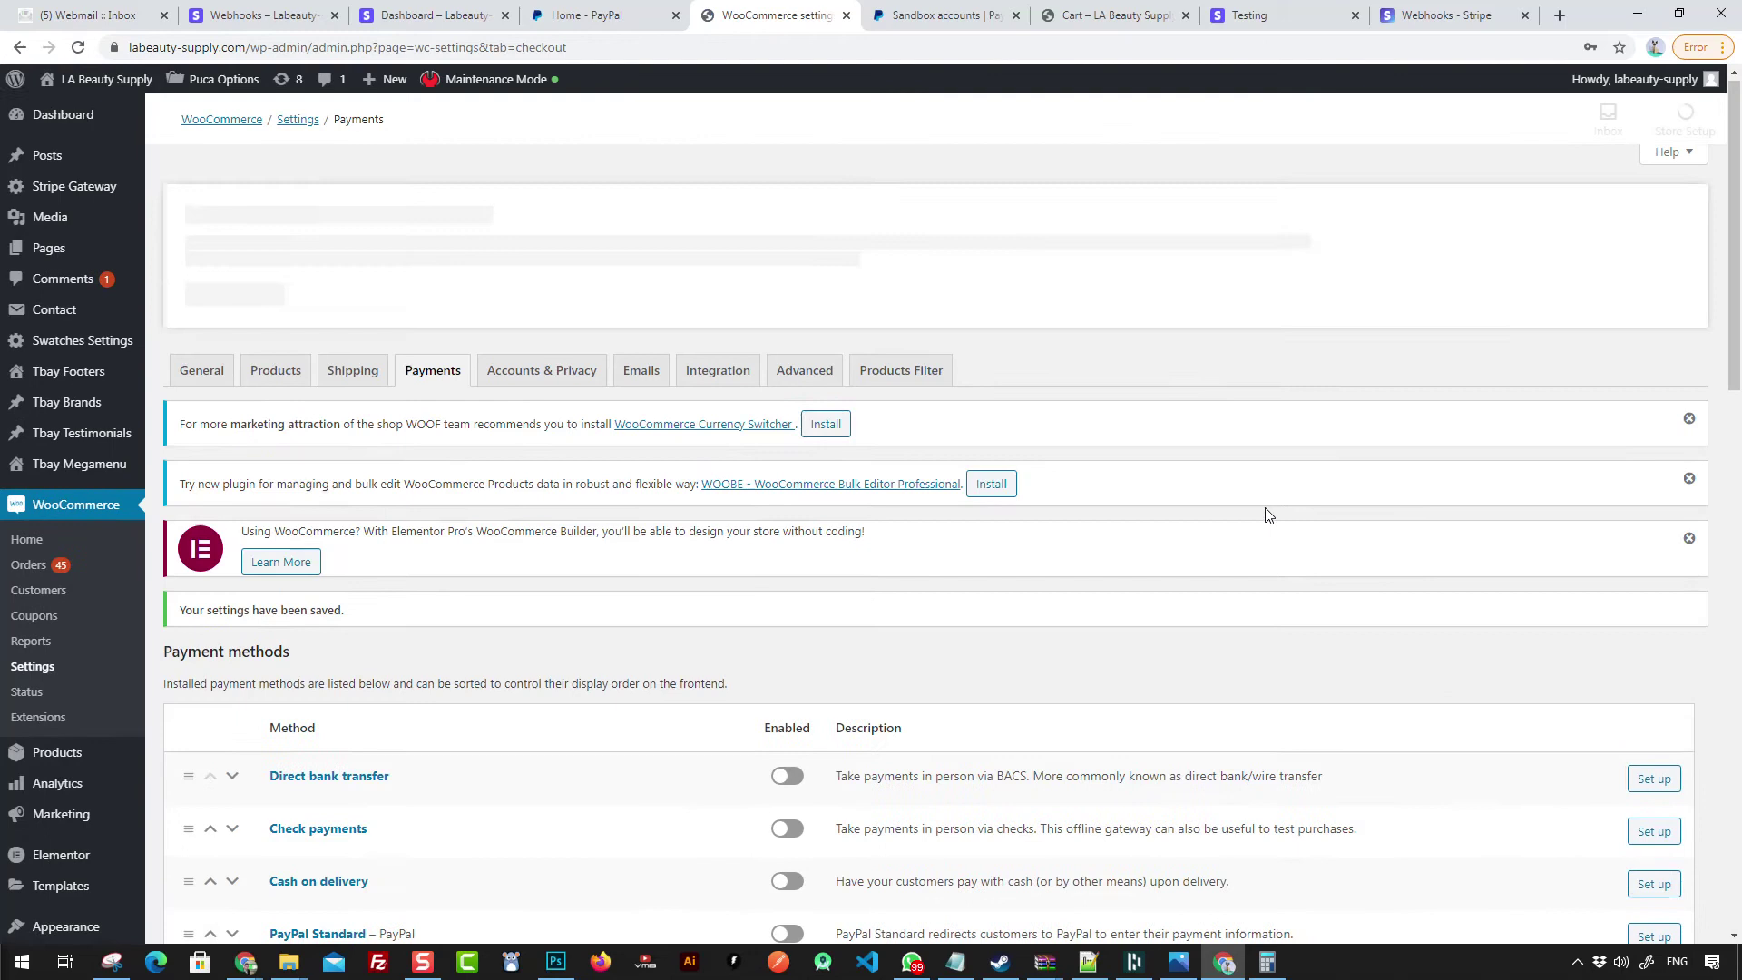
scroll(1341, 625, "down", 20)
scroll(1340, 625, "down", 1)
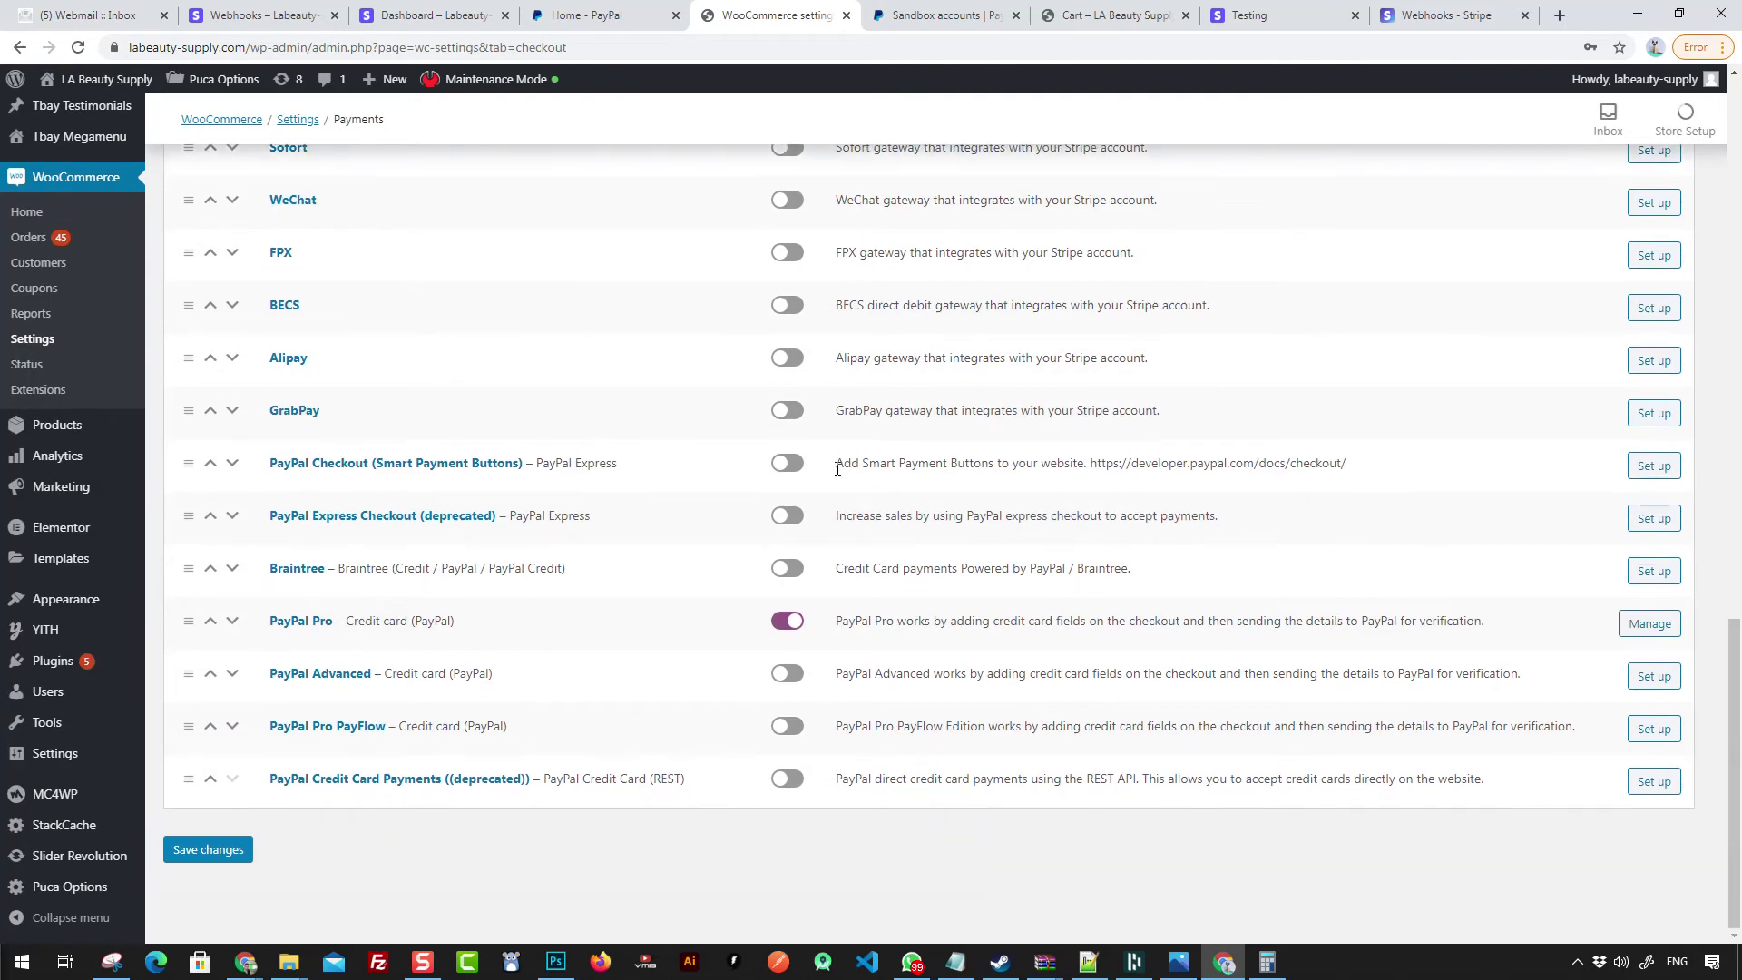
Step: Open the PayPal Checkout (Smart Payment Buttons) settings, enable PayPal Express there, and save the changes
left_click(795, 465)
left_click(1660, 464)
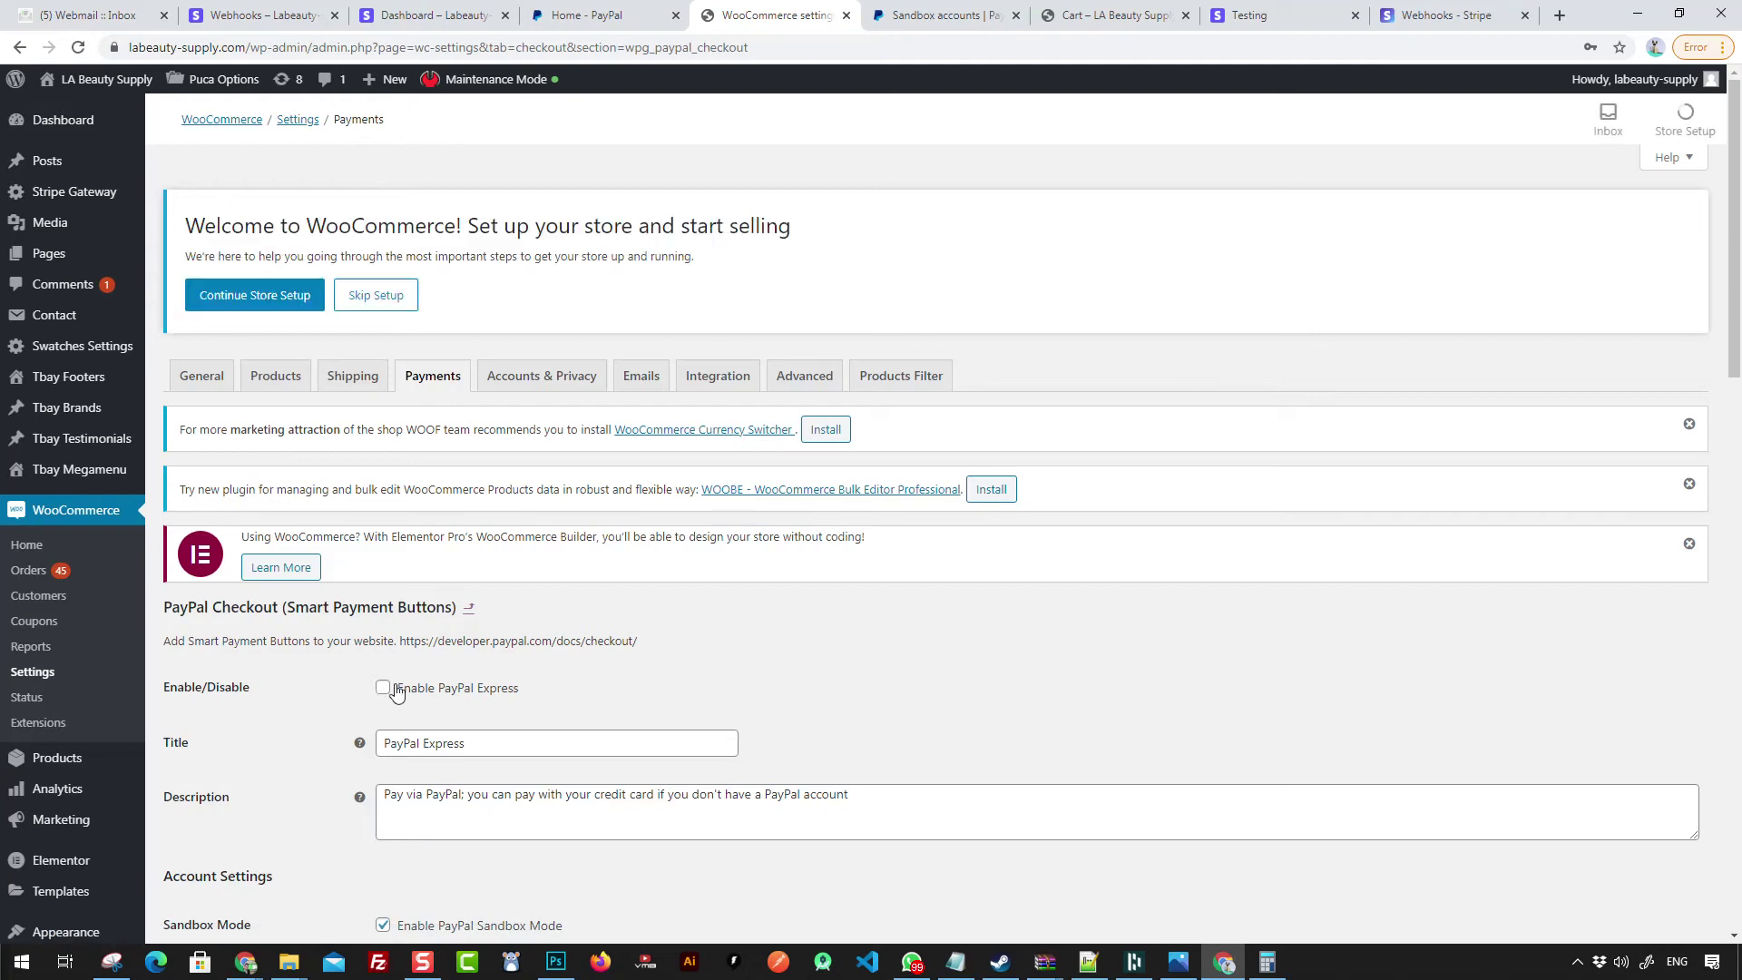
left_click(396, 691)
scroll(493, 704, "down", 15)
left_click(208, 849)
scroll(541, 697, "up", 13)
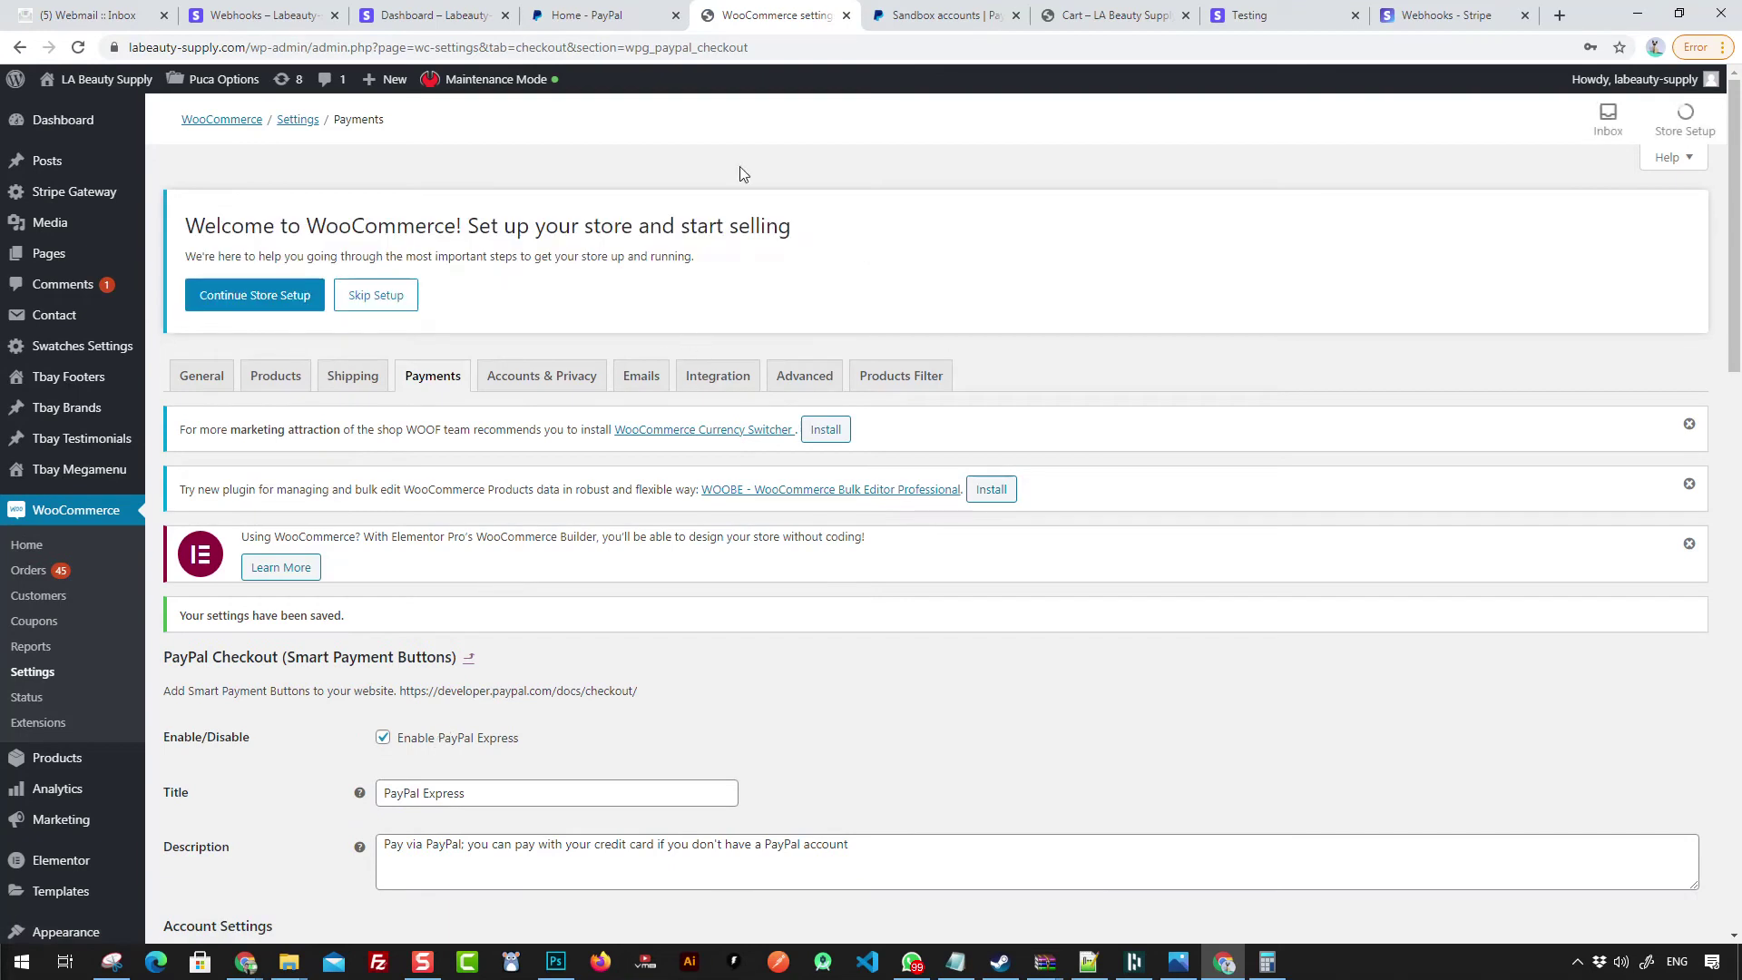
Step: Reload the store's cart page to check the payment options
left_click(1121, 18)
right_click(1140, 333)
left_click(1228, 379)
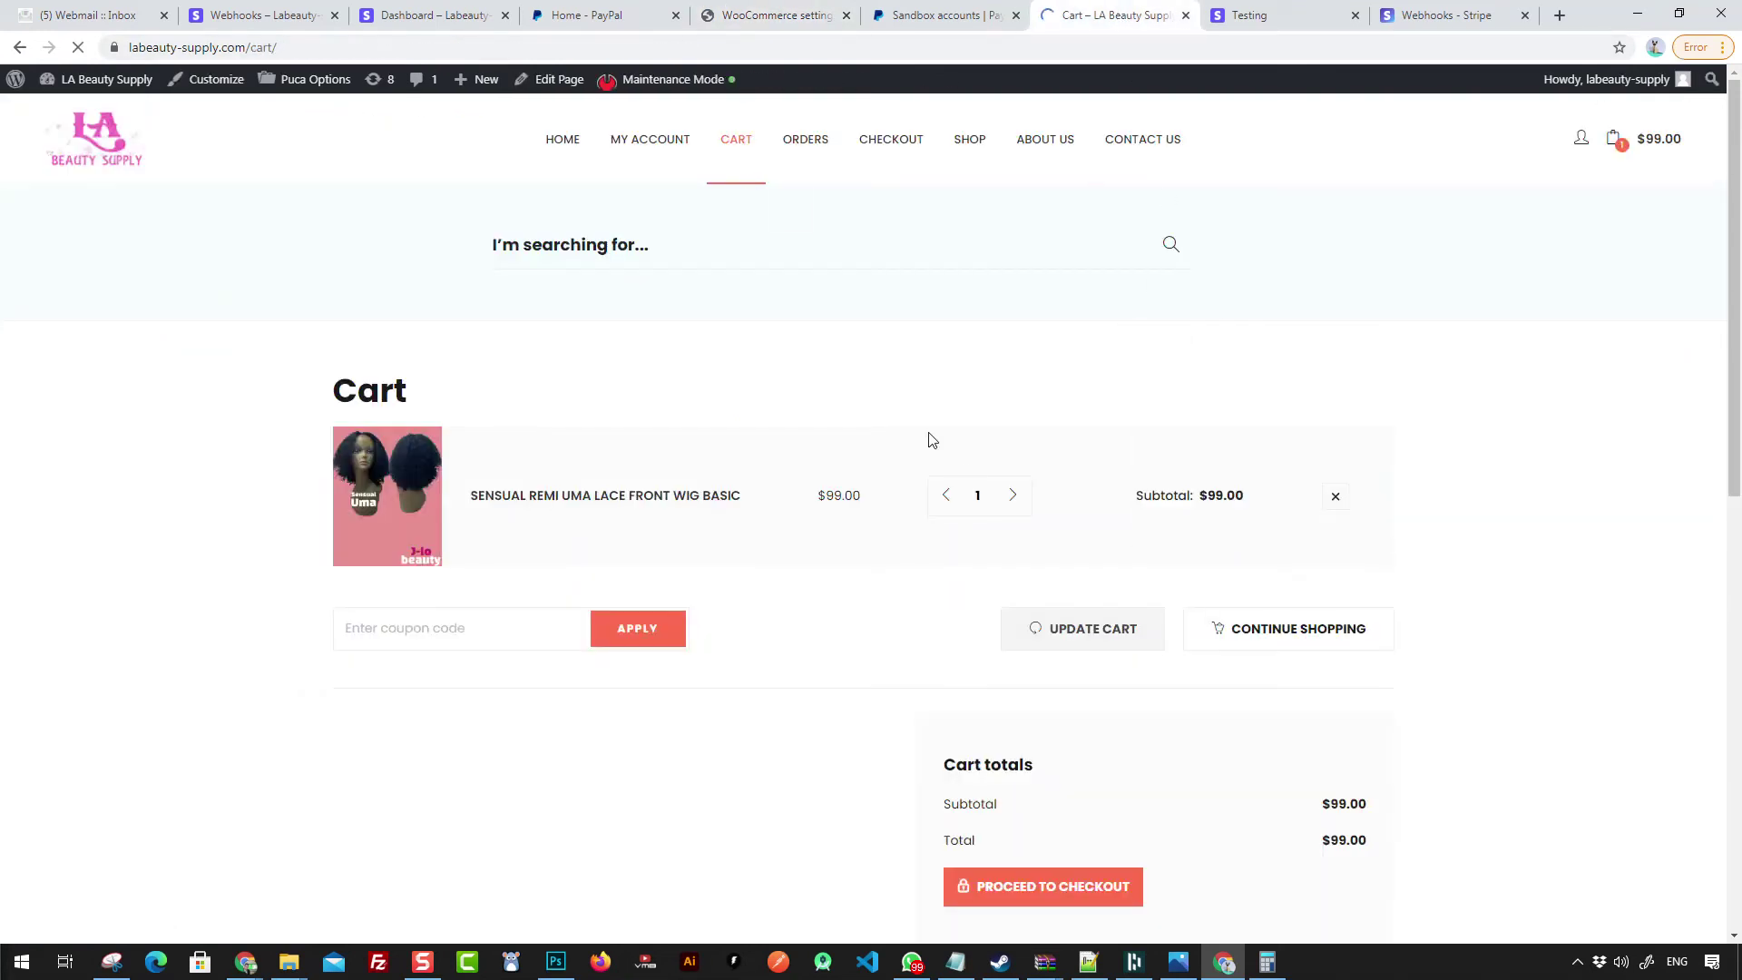
Step: Reload the cart page once more and proceed to checkout
scroll(1058, 653, "down", 4)
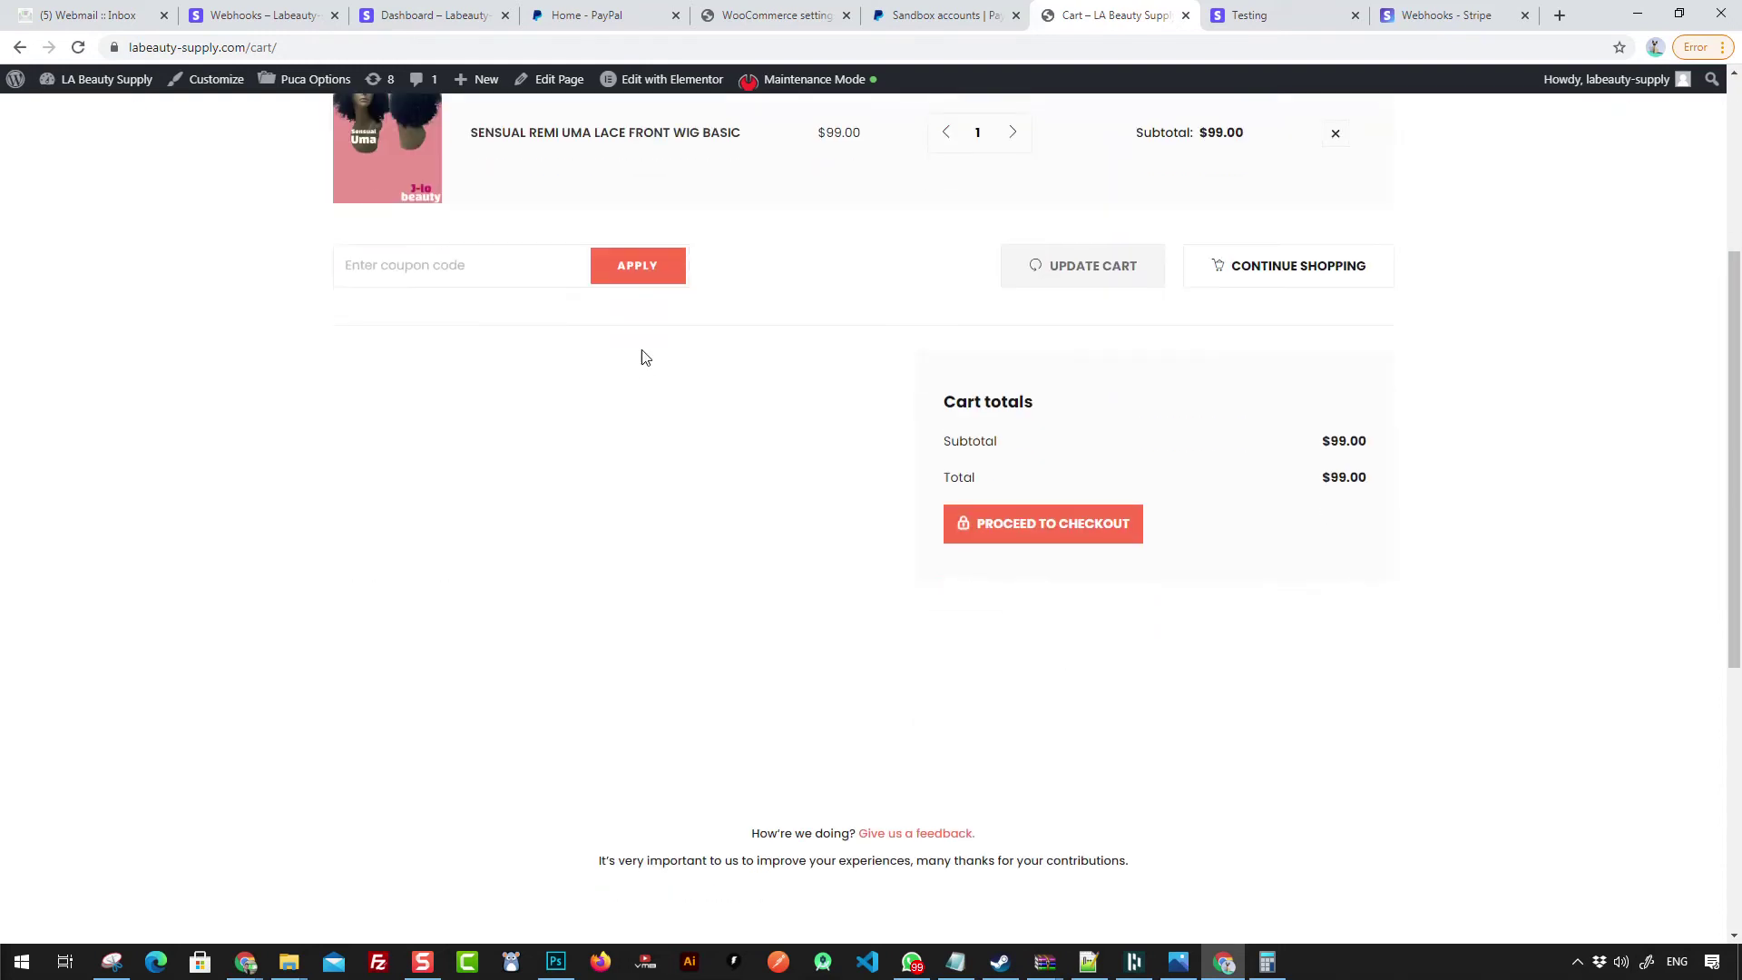
left_click(969, 535)
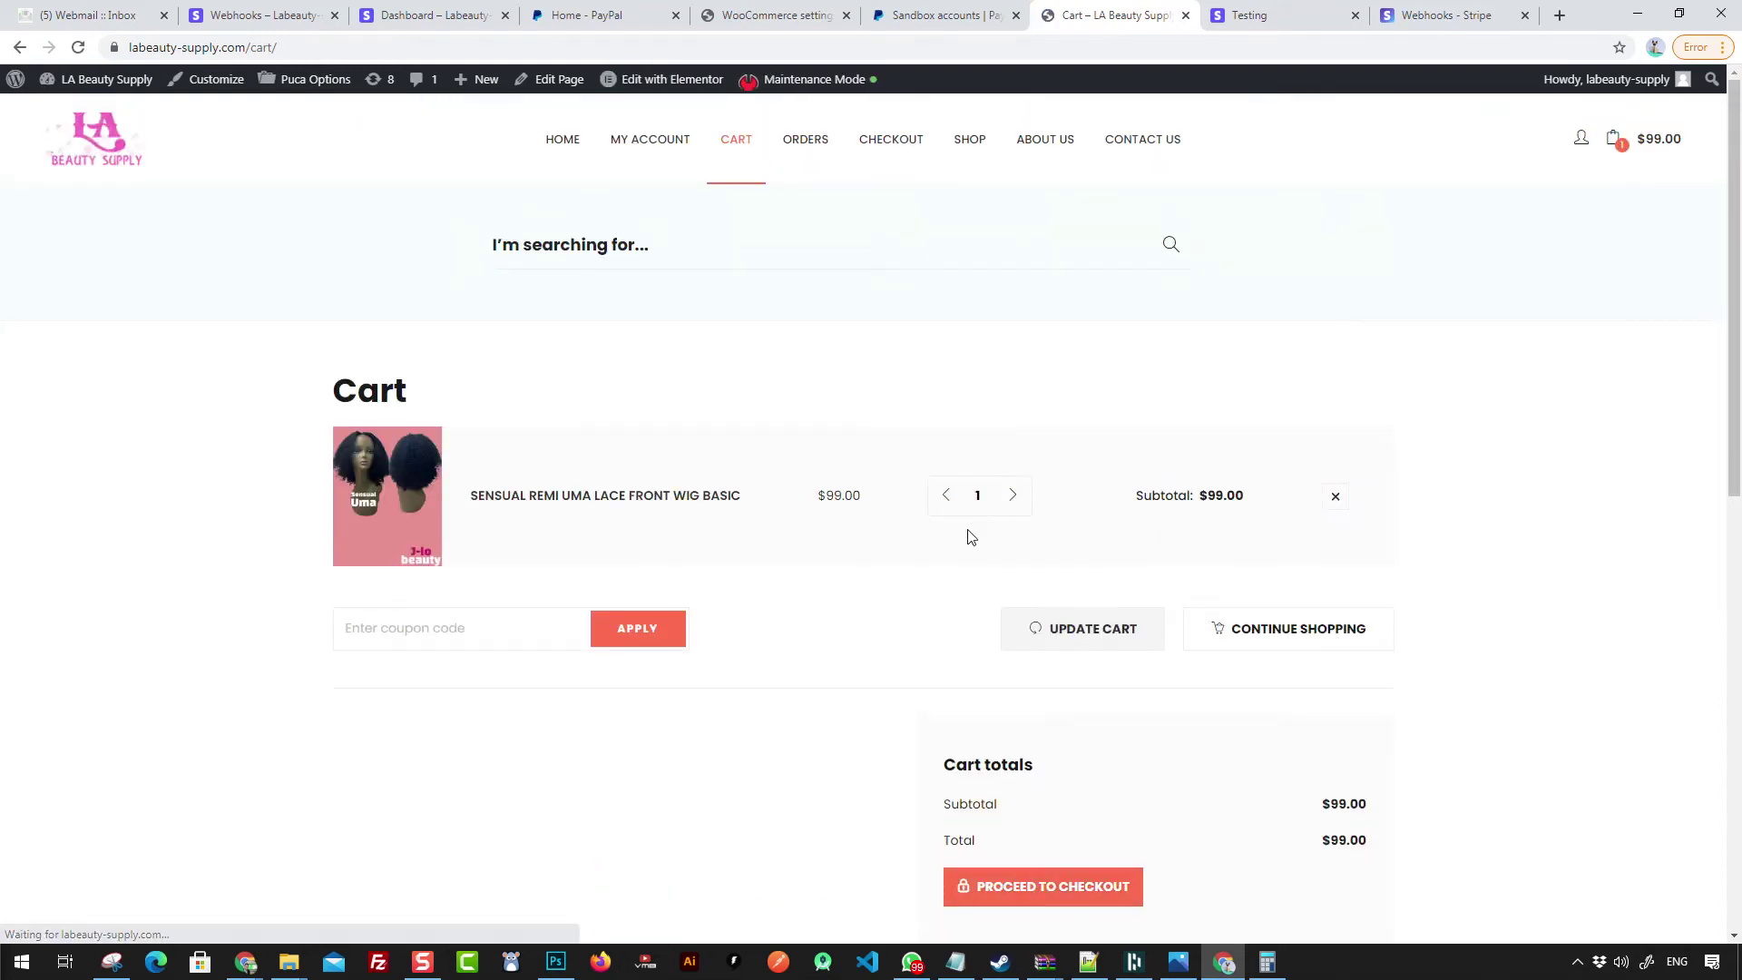
left_click(1031, 887)
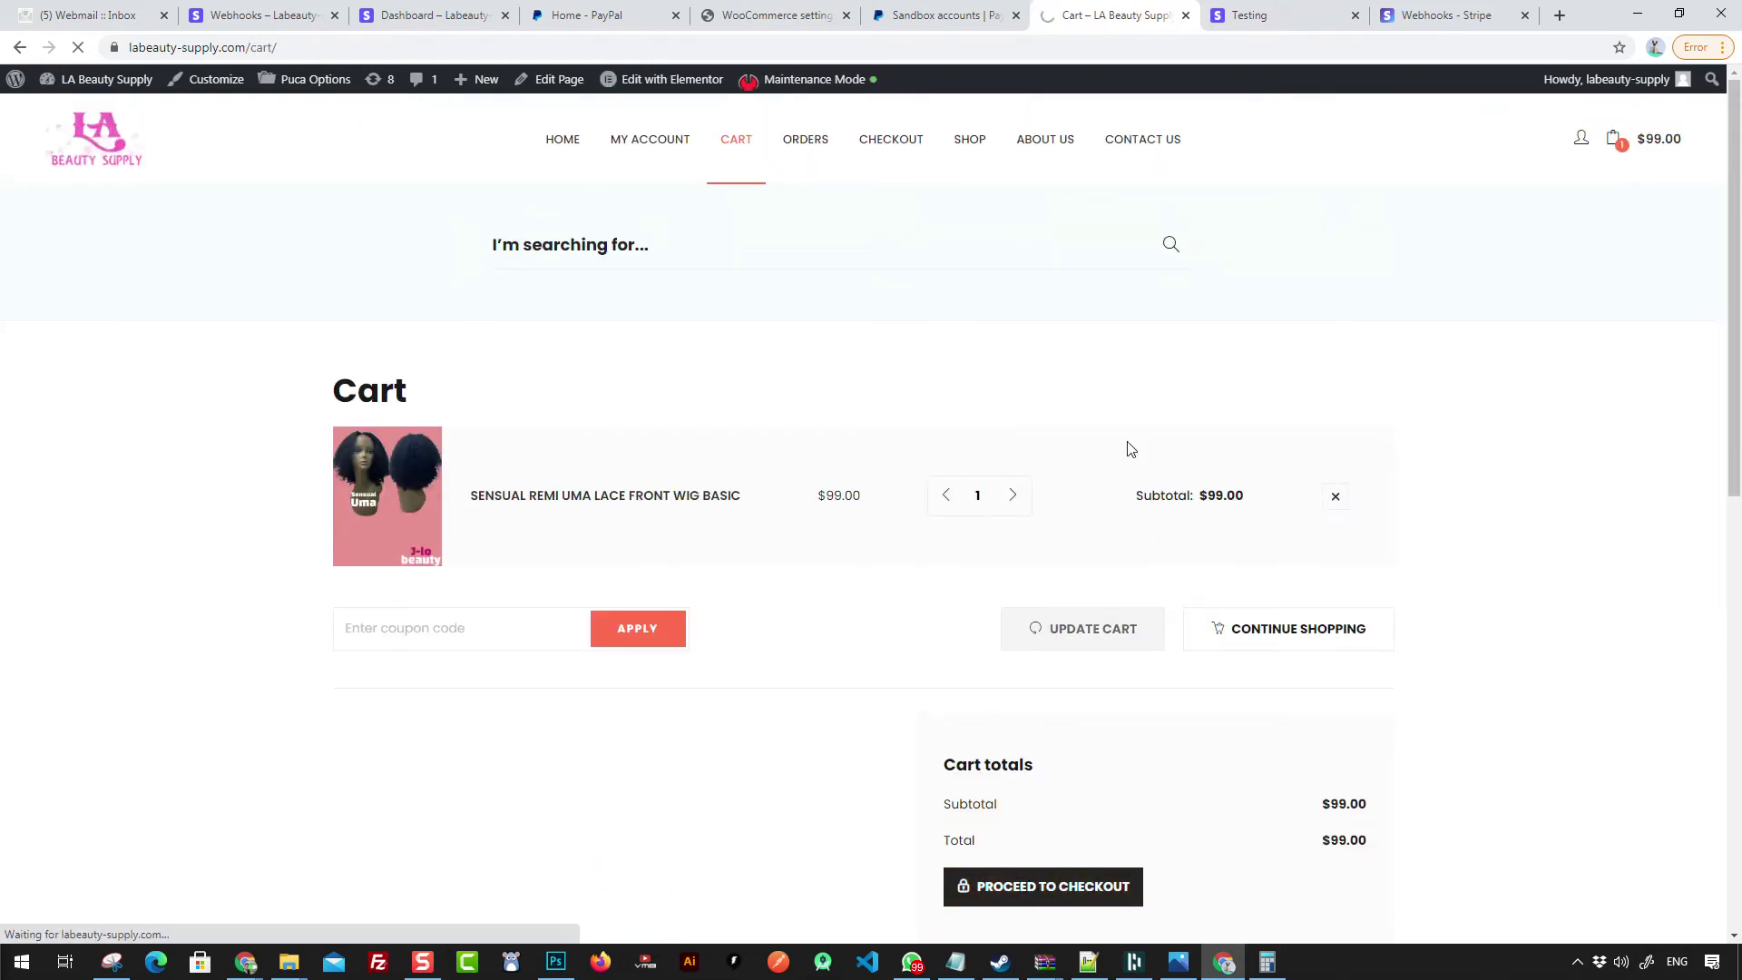
Step: Review the Credit card (PayPal) payment option at checkout, and open the ordered wig's product page
scroll(1082, 378, "down", 5)
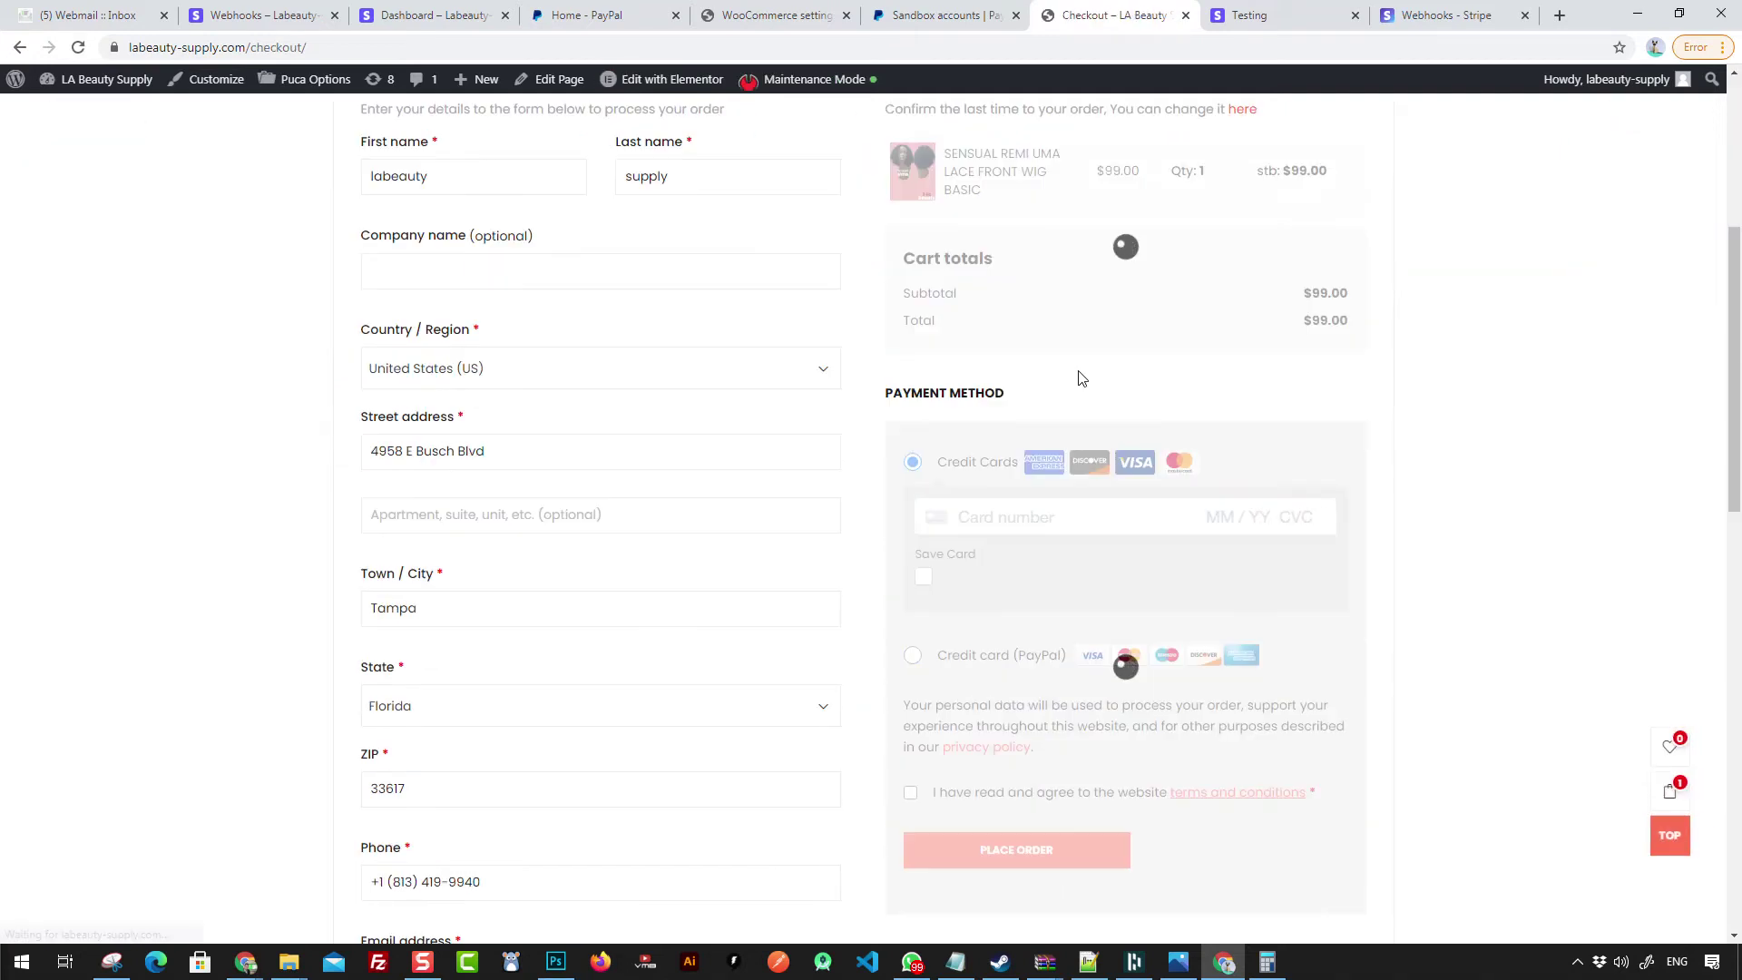
left_click(983, 655)
scroll(1103, 655, "down", 2)
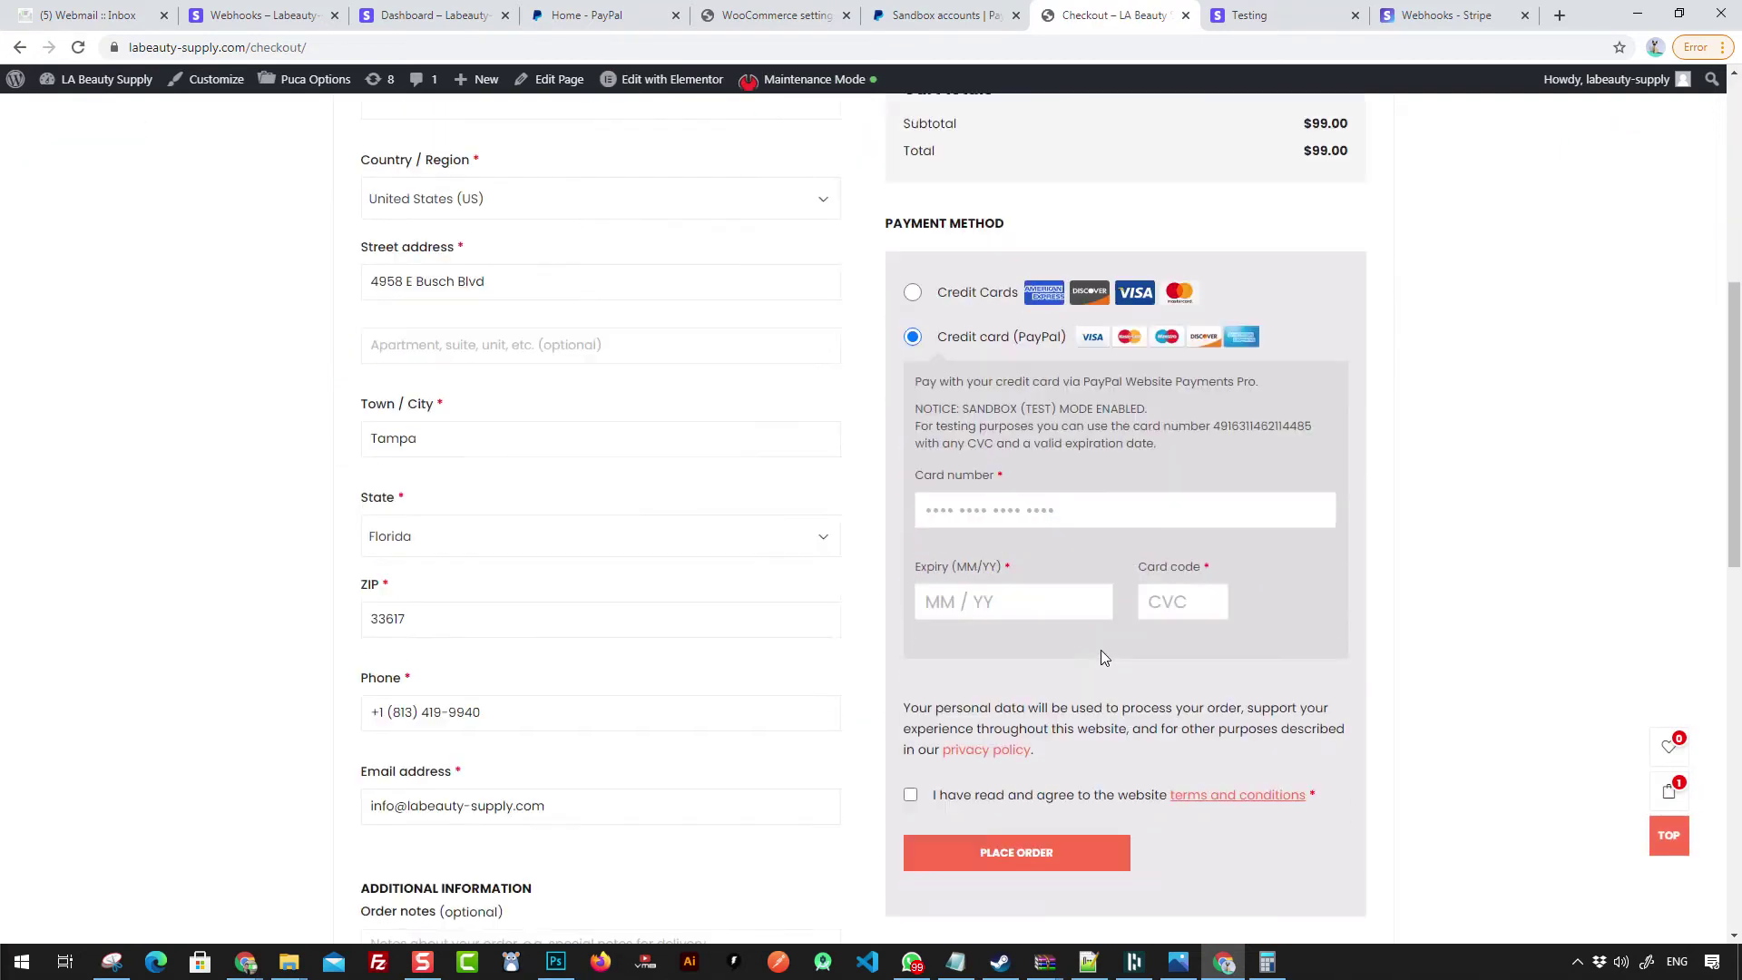
scroll(1020, 577, "up", 5)
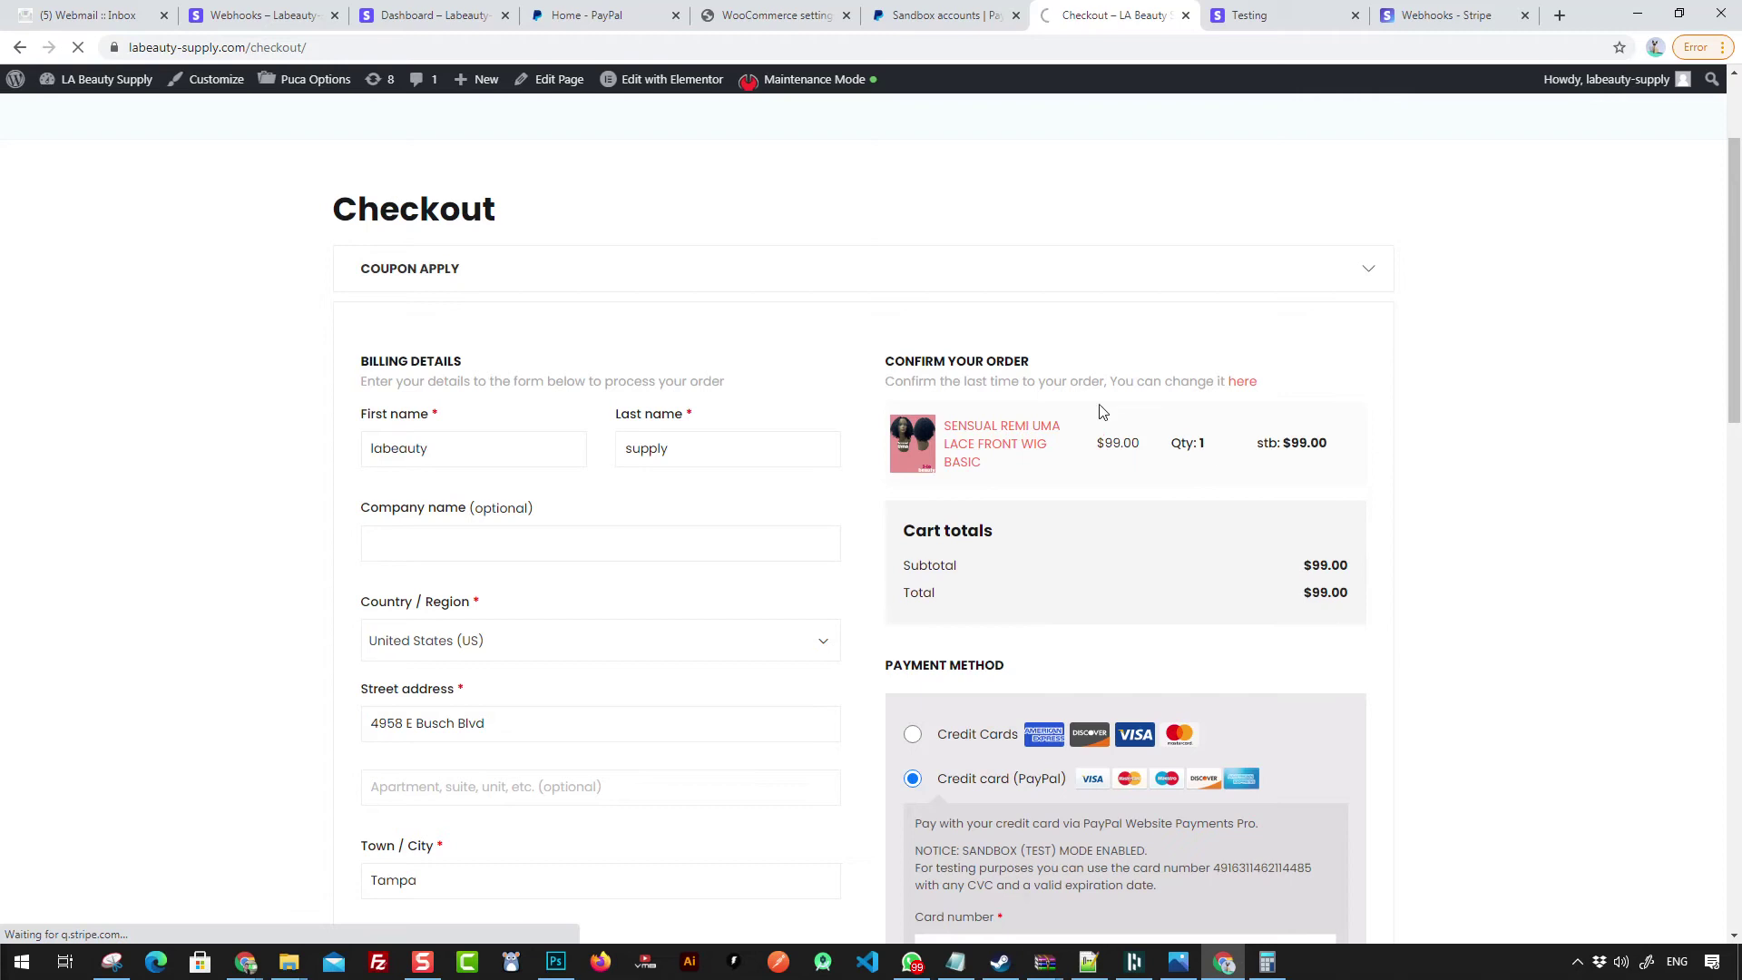
left_click(1240, 384)
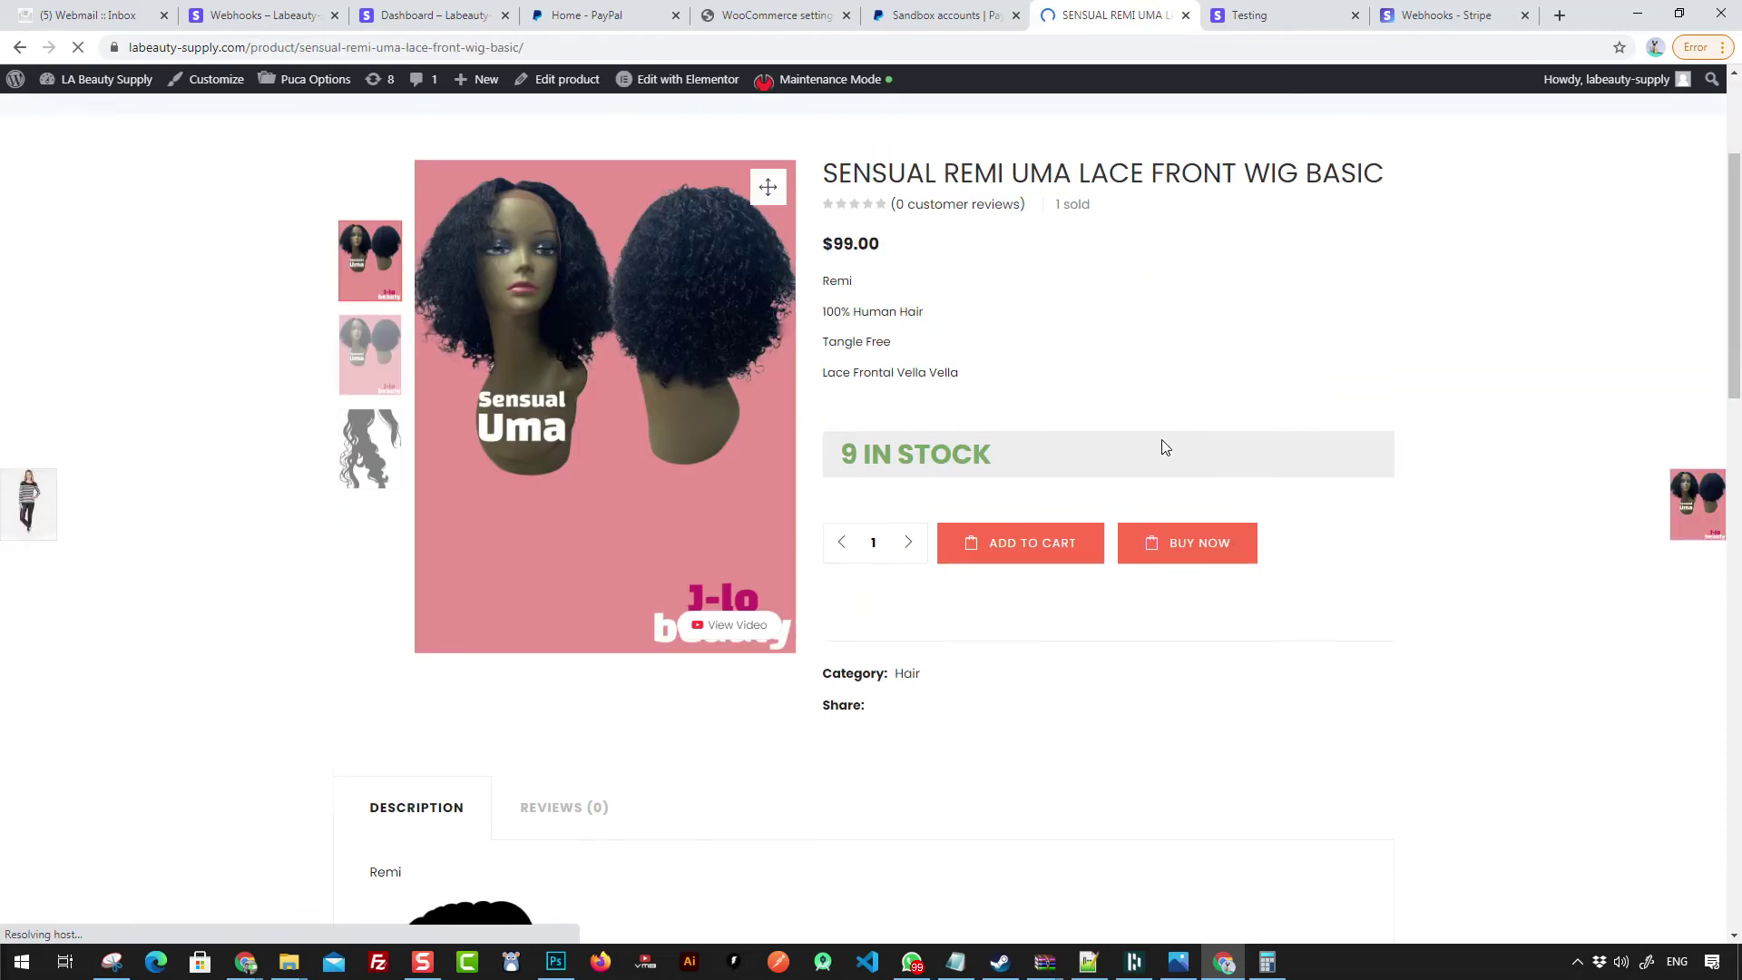
Step: Copy the sandbox client ID and secret from the PayPal developer app into the PayPal Checkout settings and save the changes
left_click(743, 19)
scroll(508, 558, "down", 5)
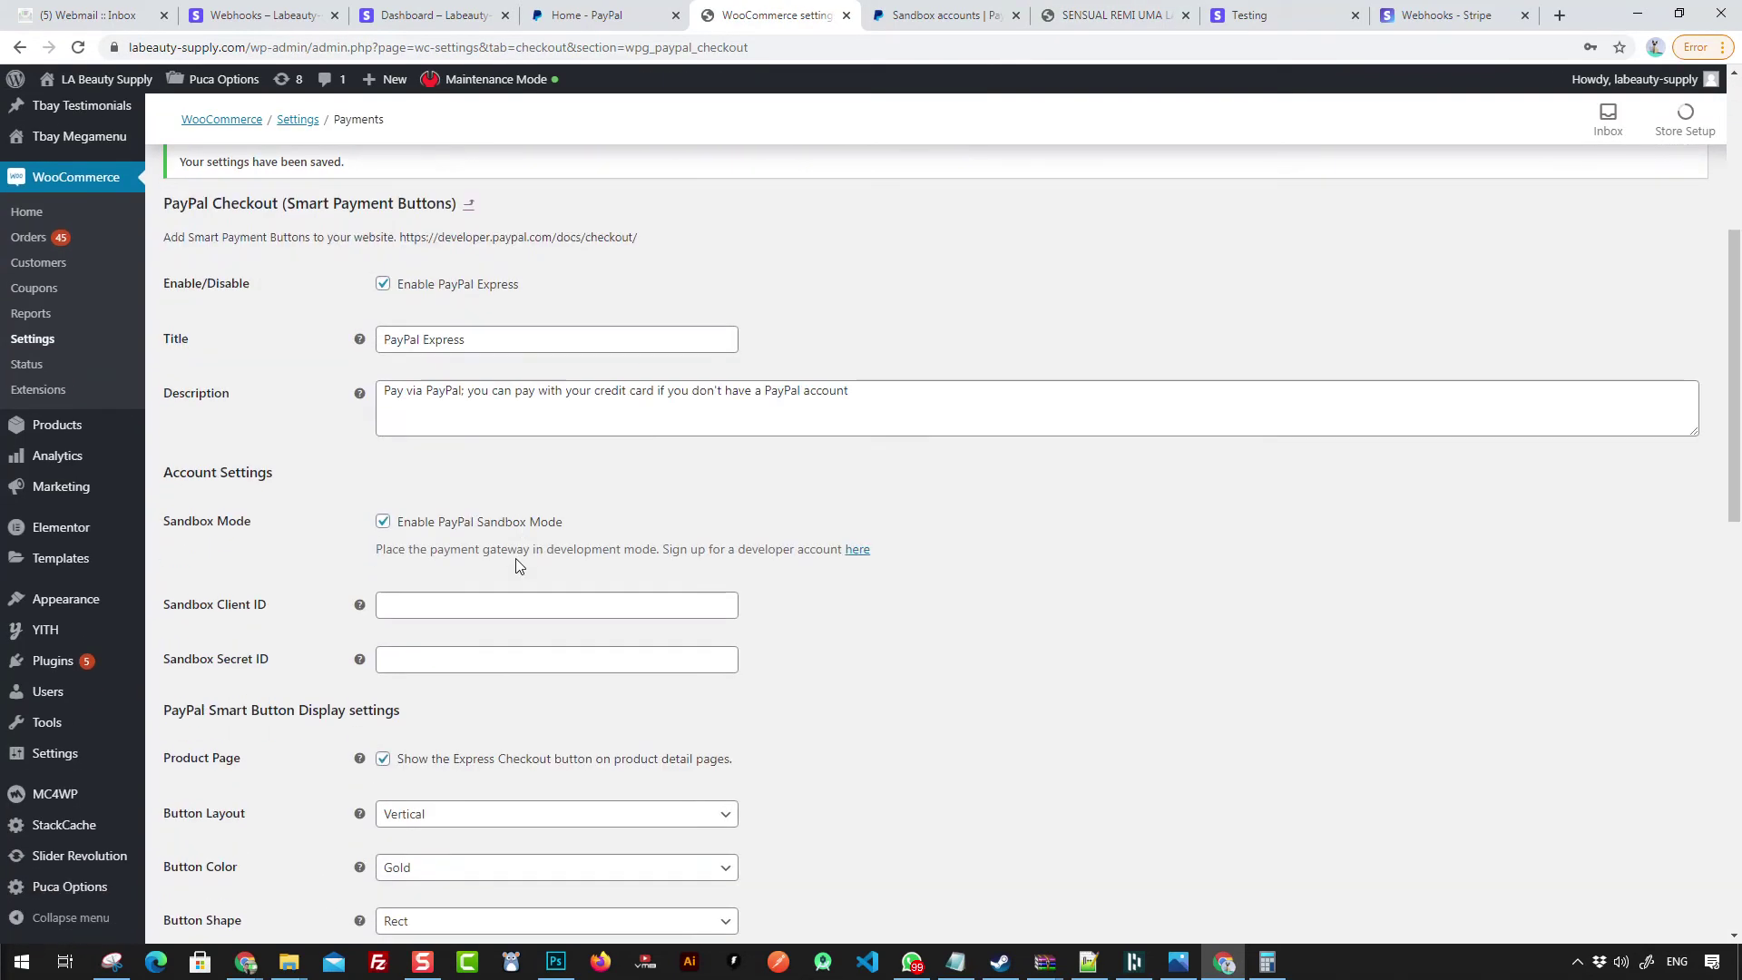
scroll(508, 535, "down", 2)
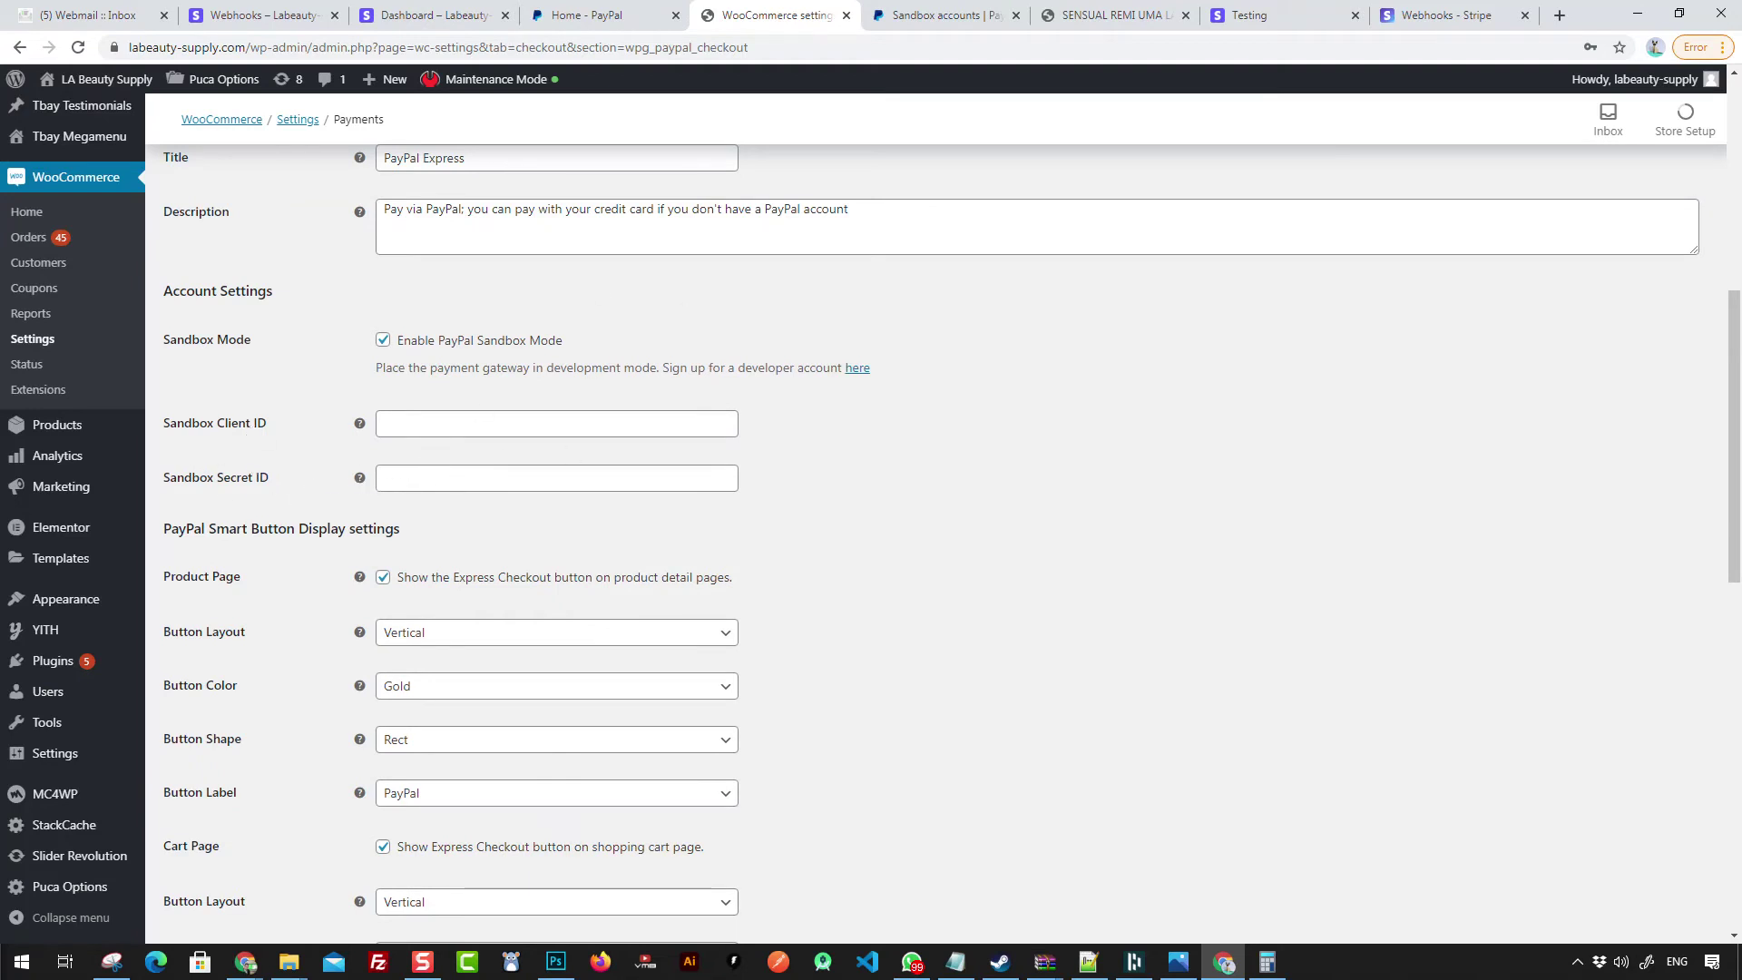
key("ctrl+Tab")
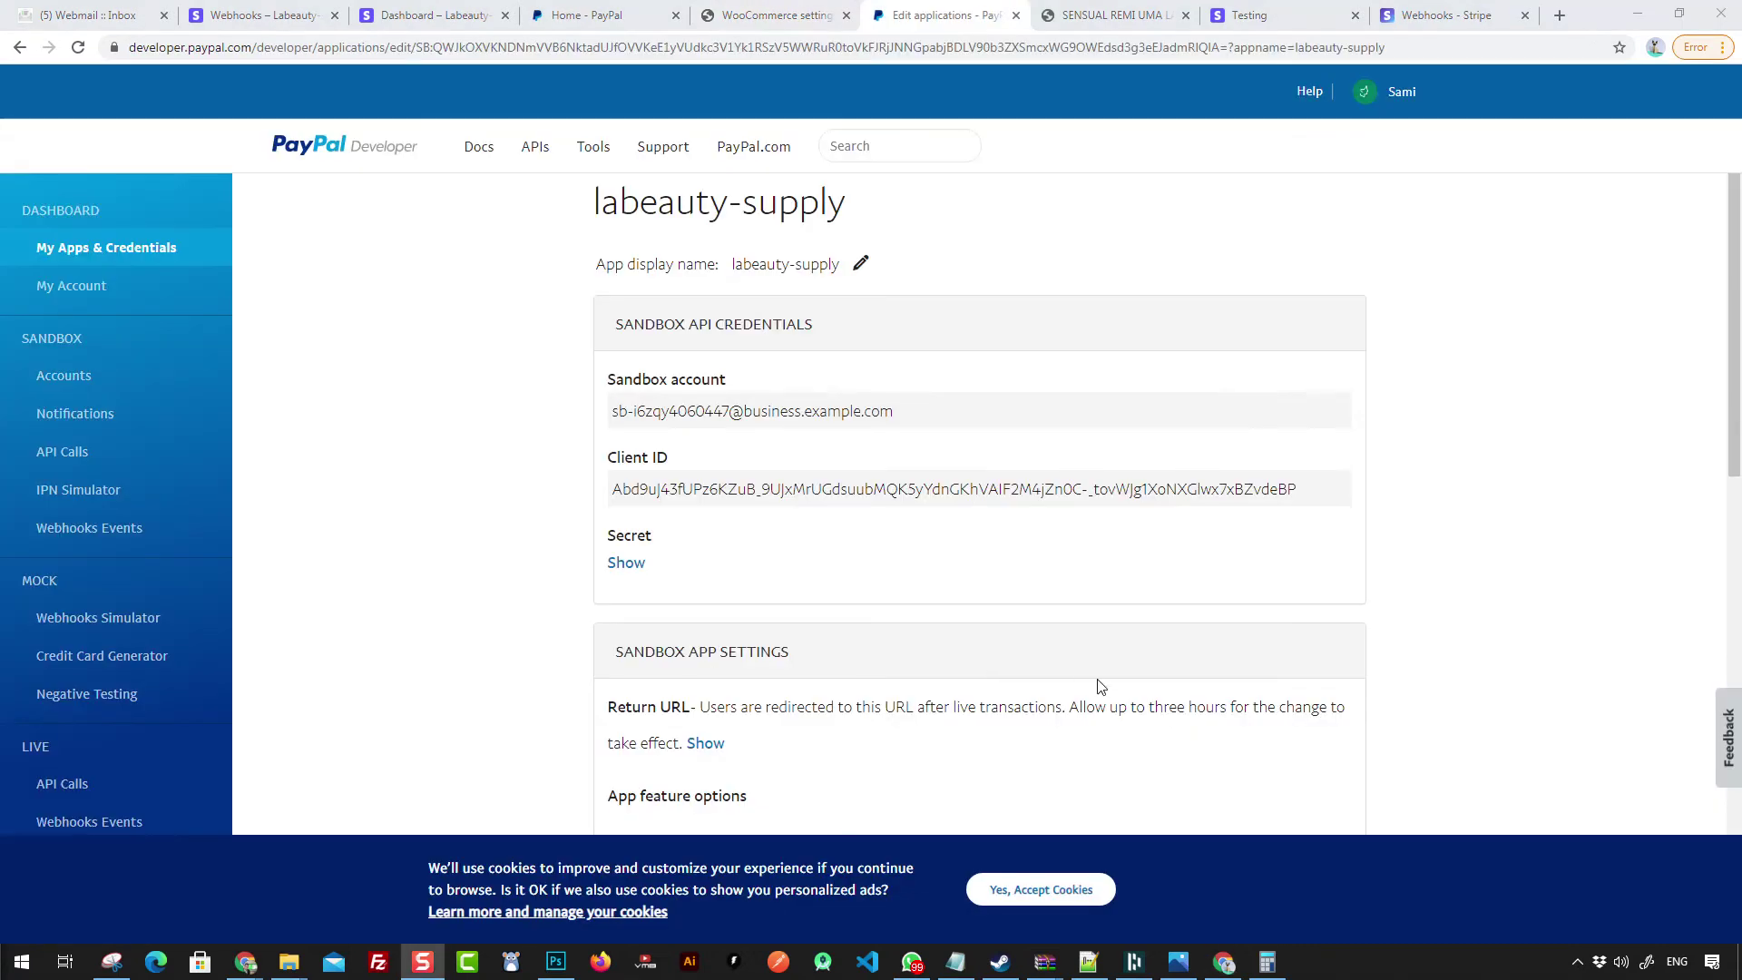
triple_click(640, 487)
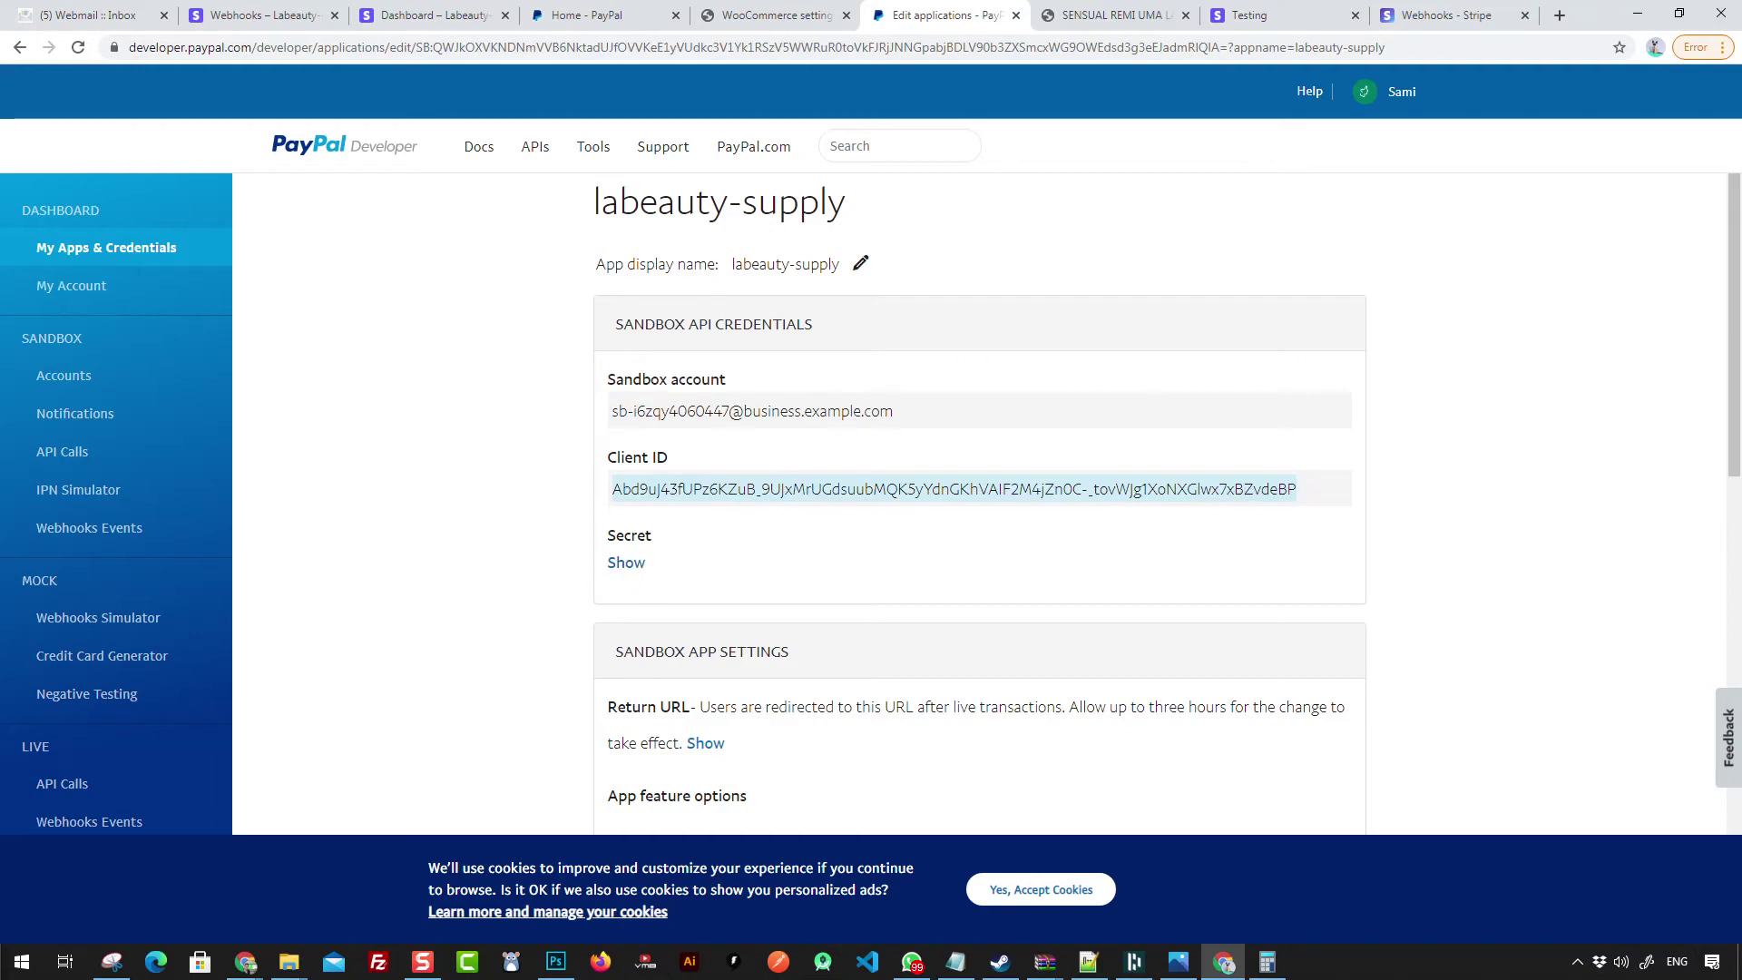
key("ctrl+shift+Tab")
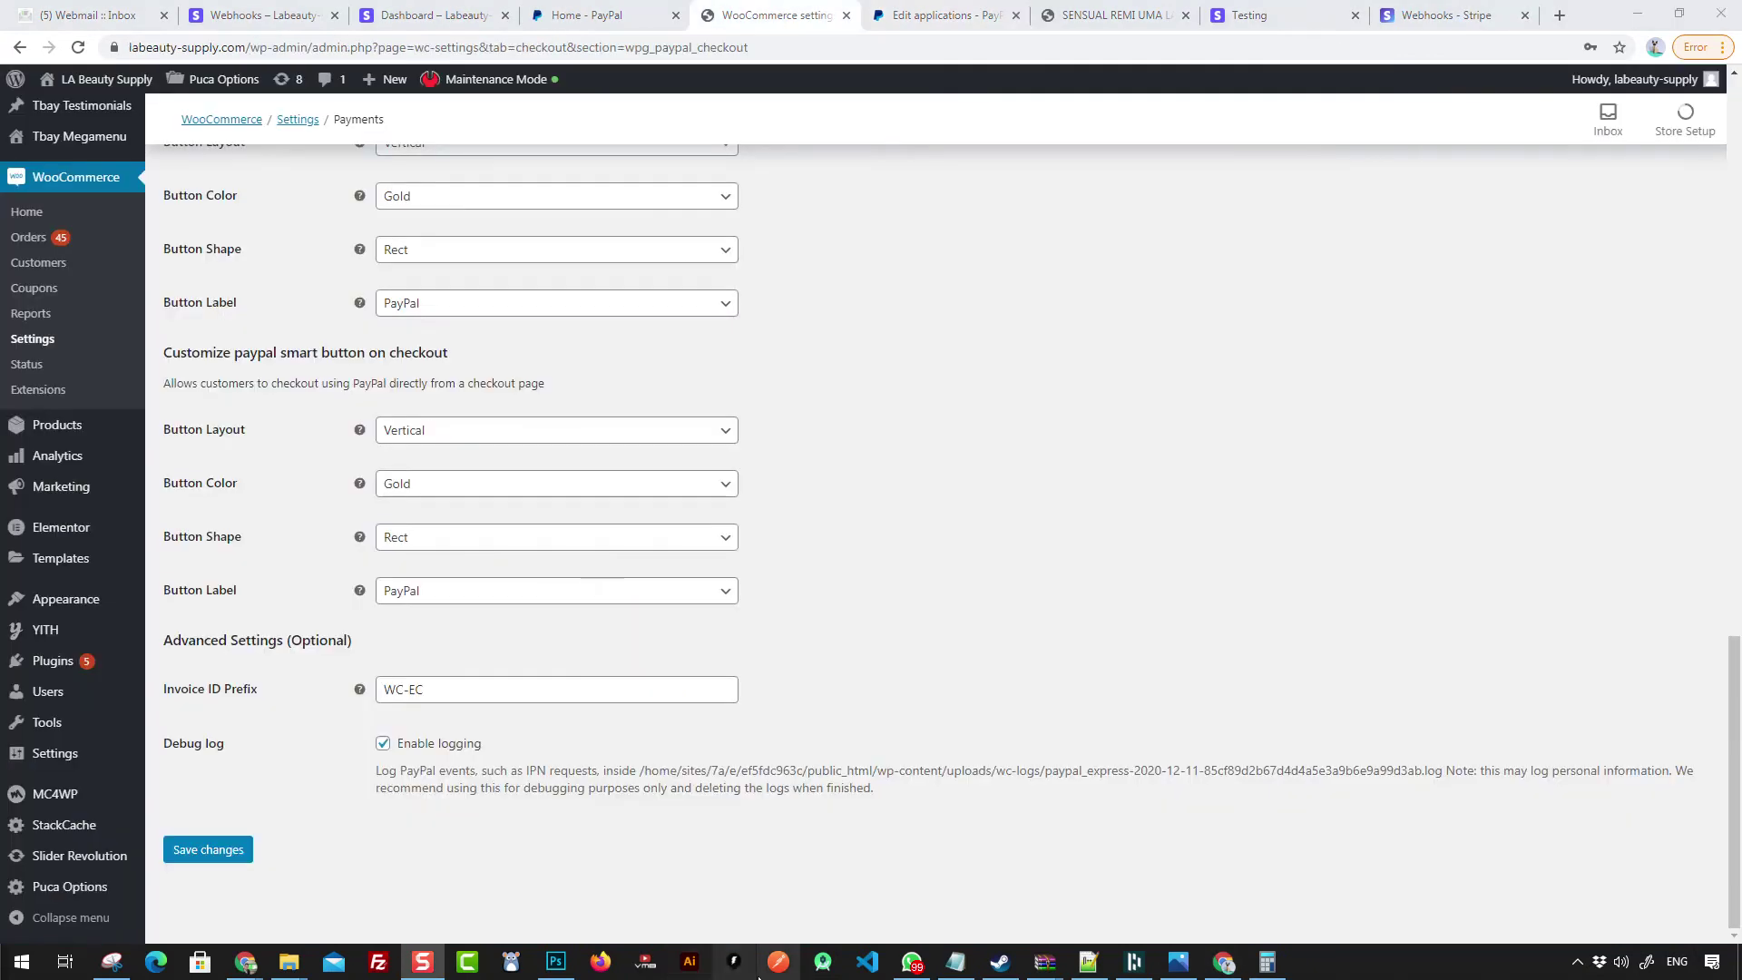
left_click(217, 862)
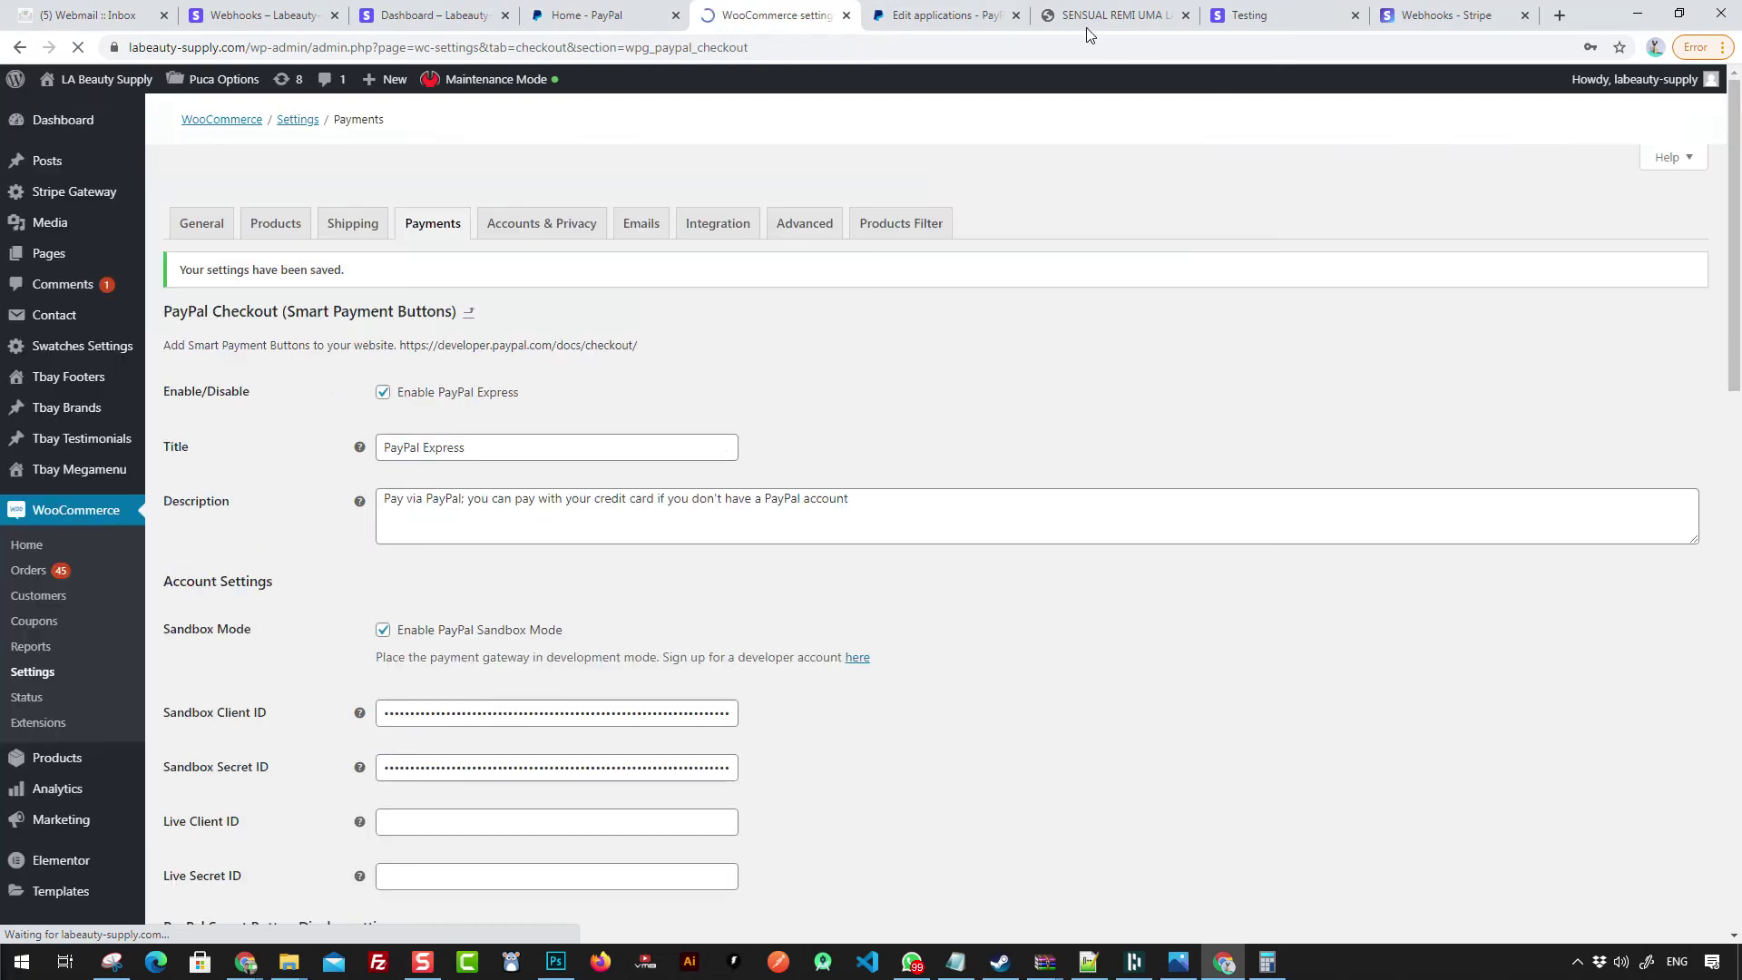
Step: Reload the wig's product page in the store and check the PayPal payment buttons there
key("ctrl+Tab")
key("ctrl+Tab")
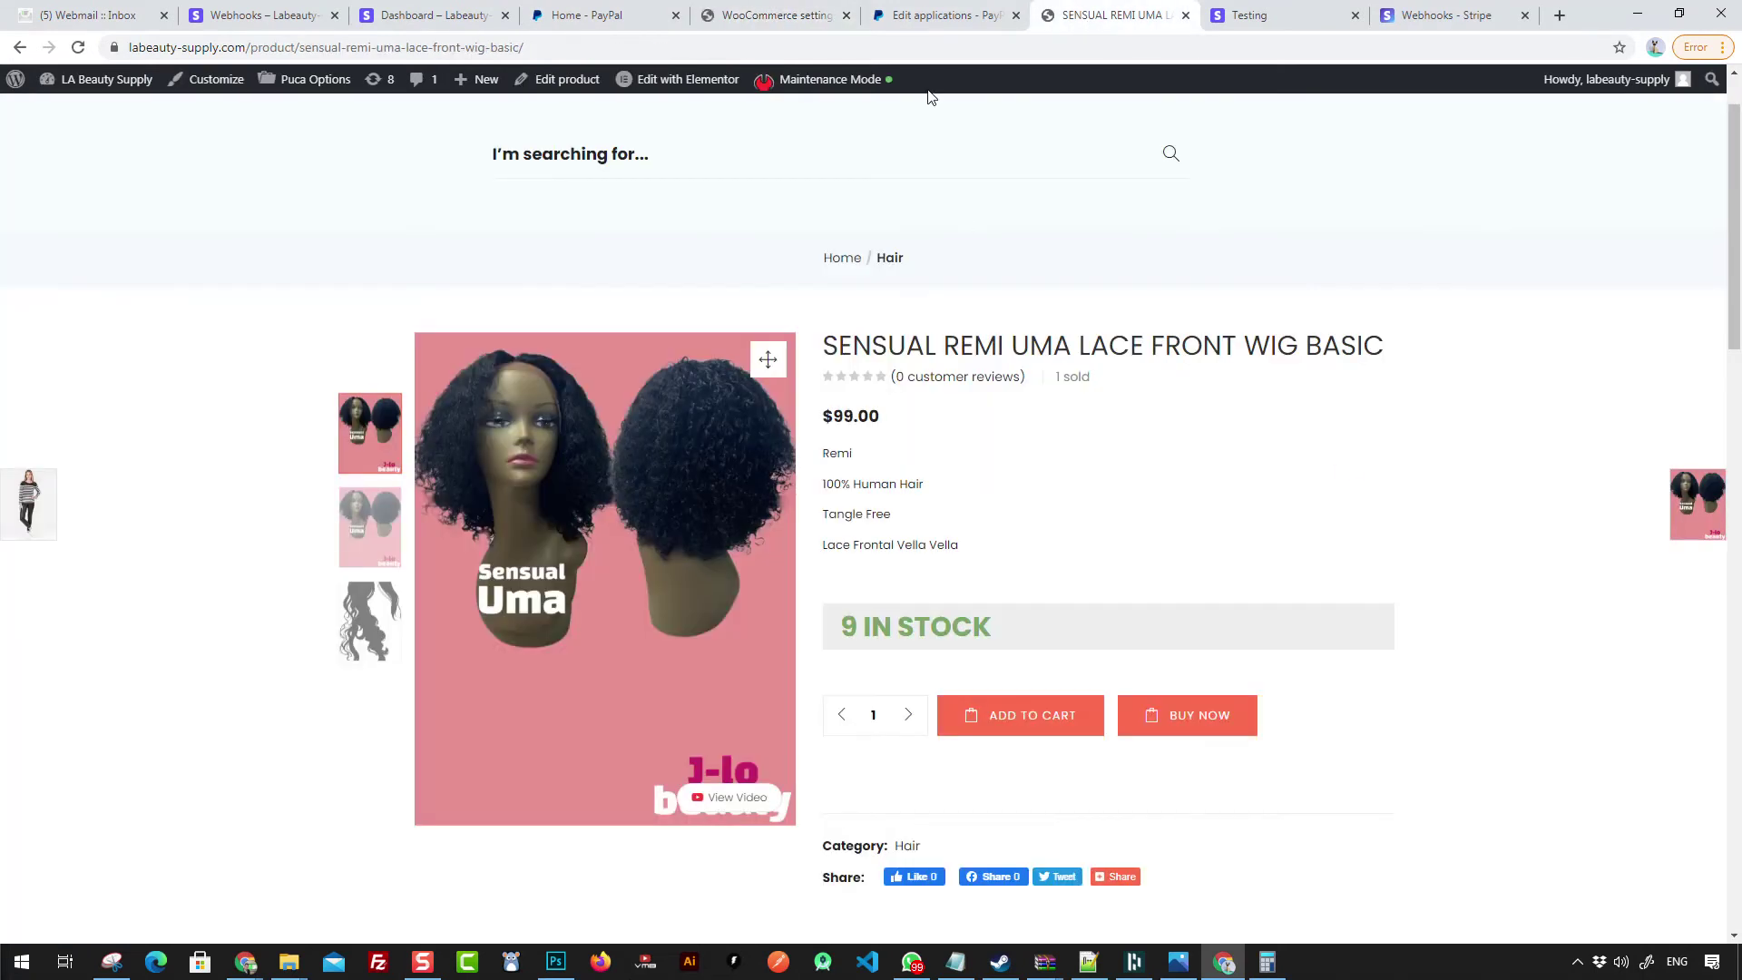
left_click(801, 15)
left_click(1091, 18)
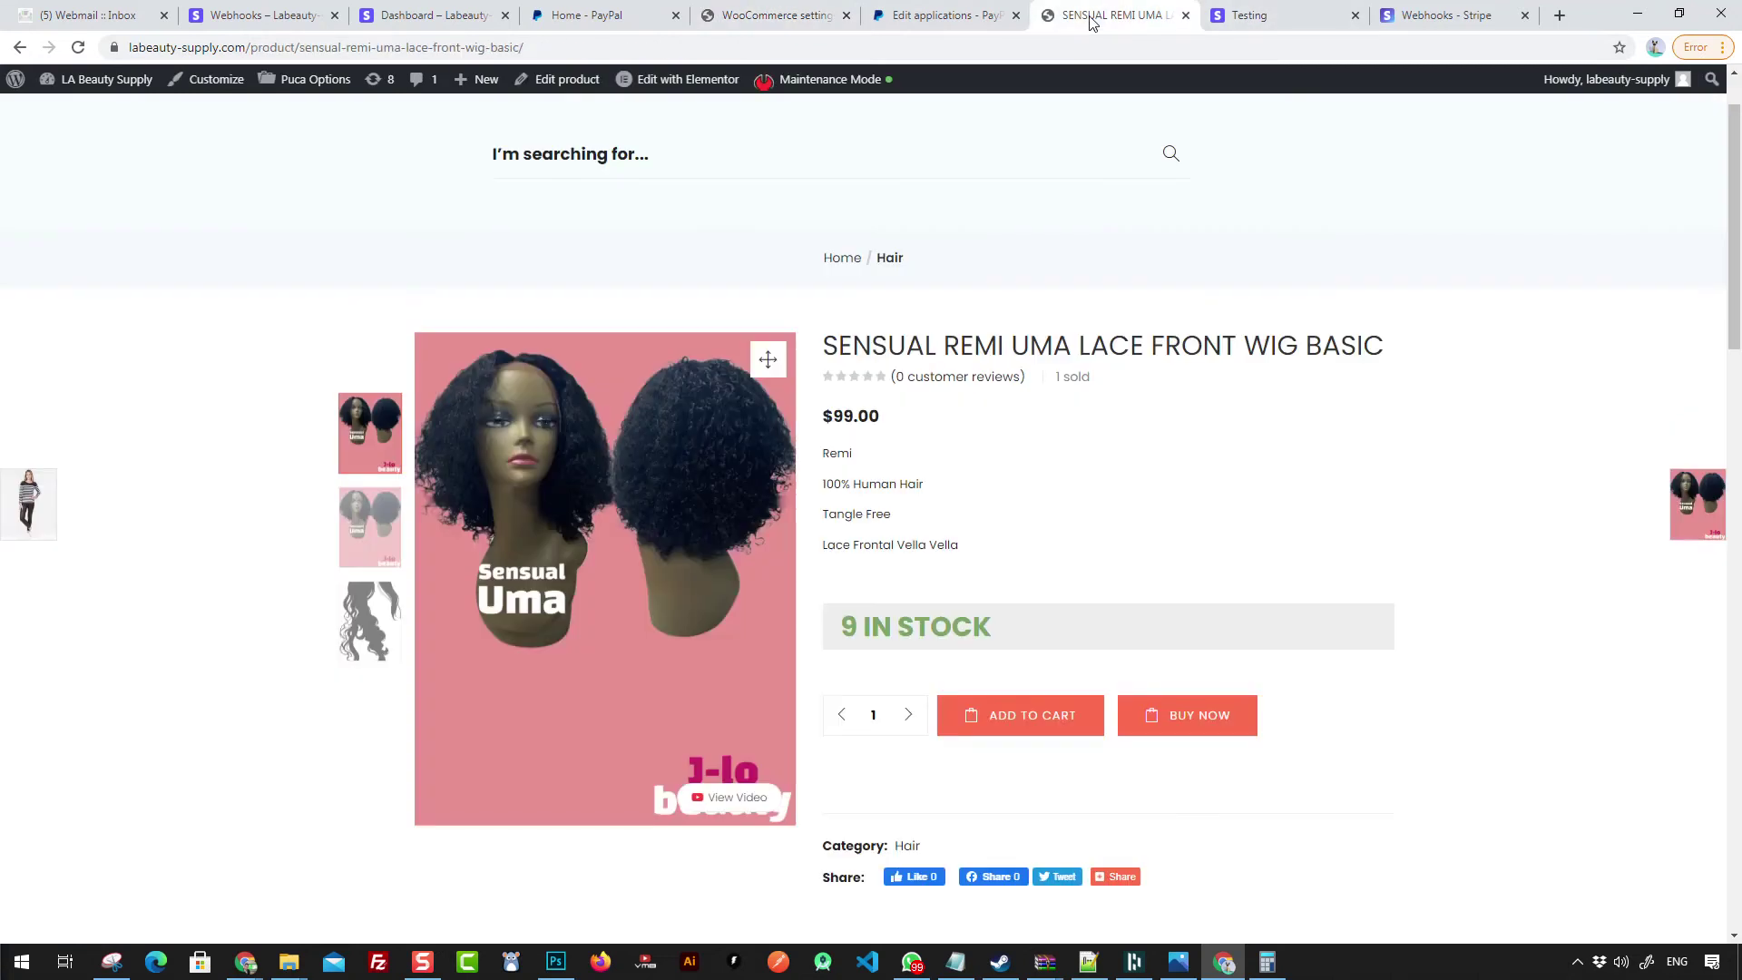
right_click(1073, 415)
left_click(1127, 470)
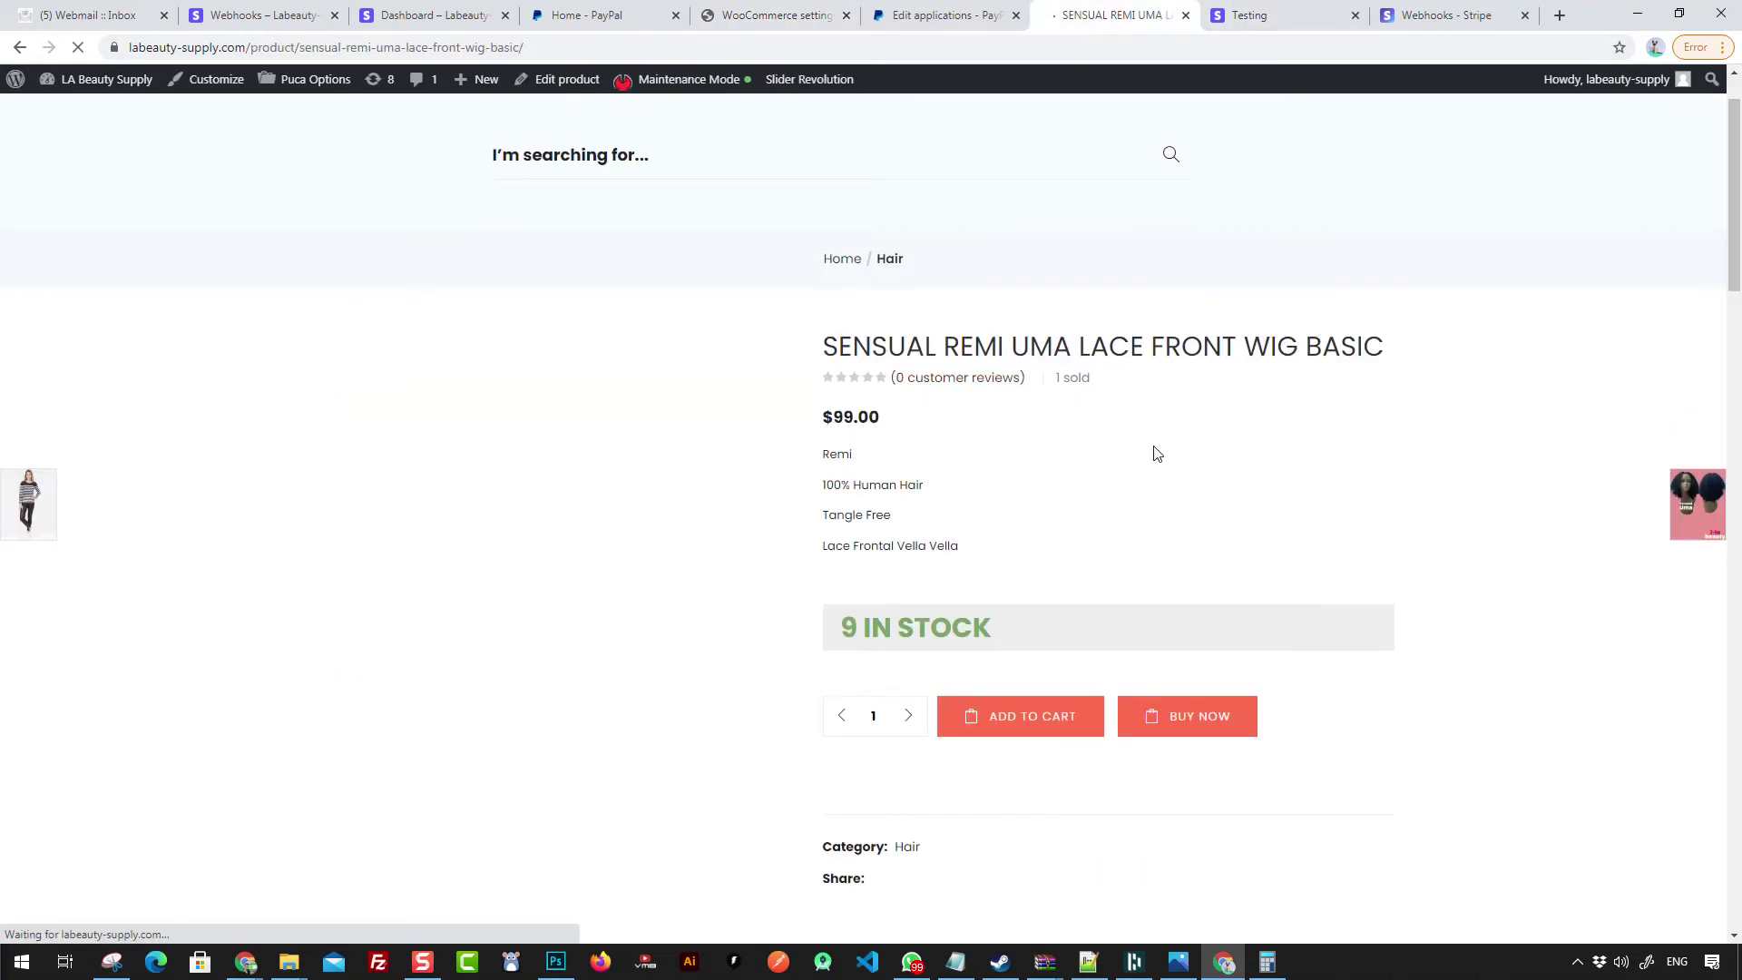
scroll(1148, 545, "down", 4)
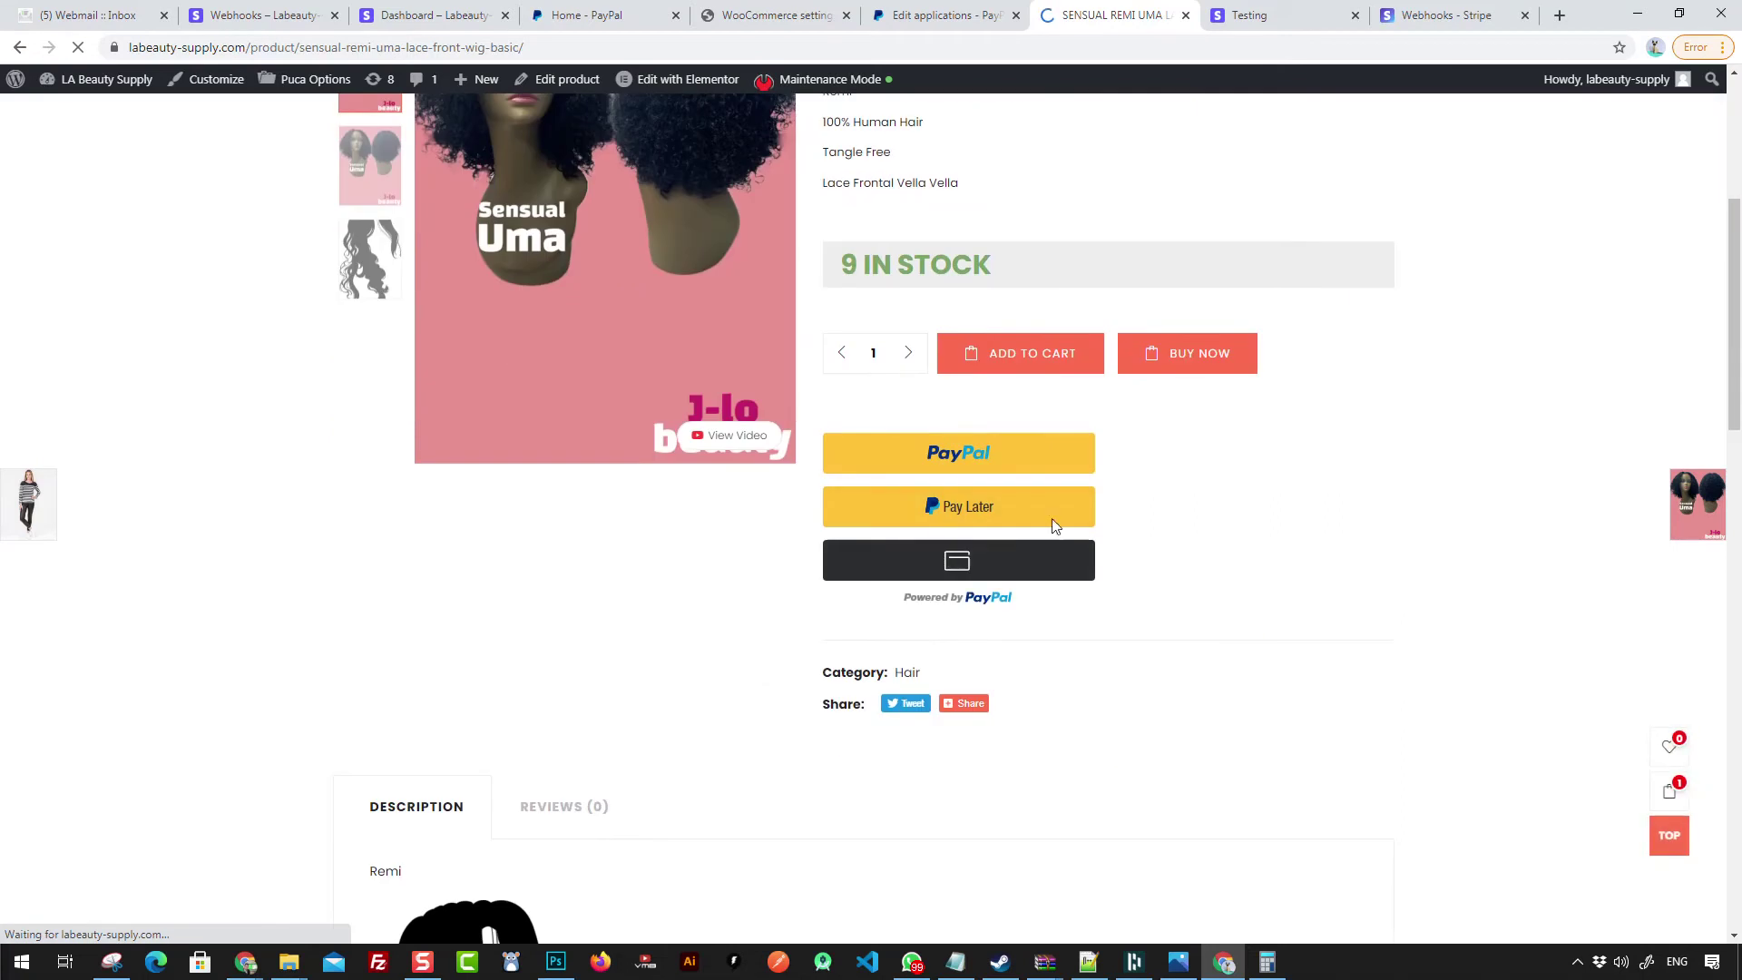
scroll(1052, 524, "up", 3)
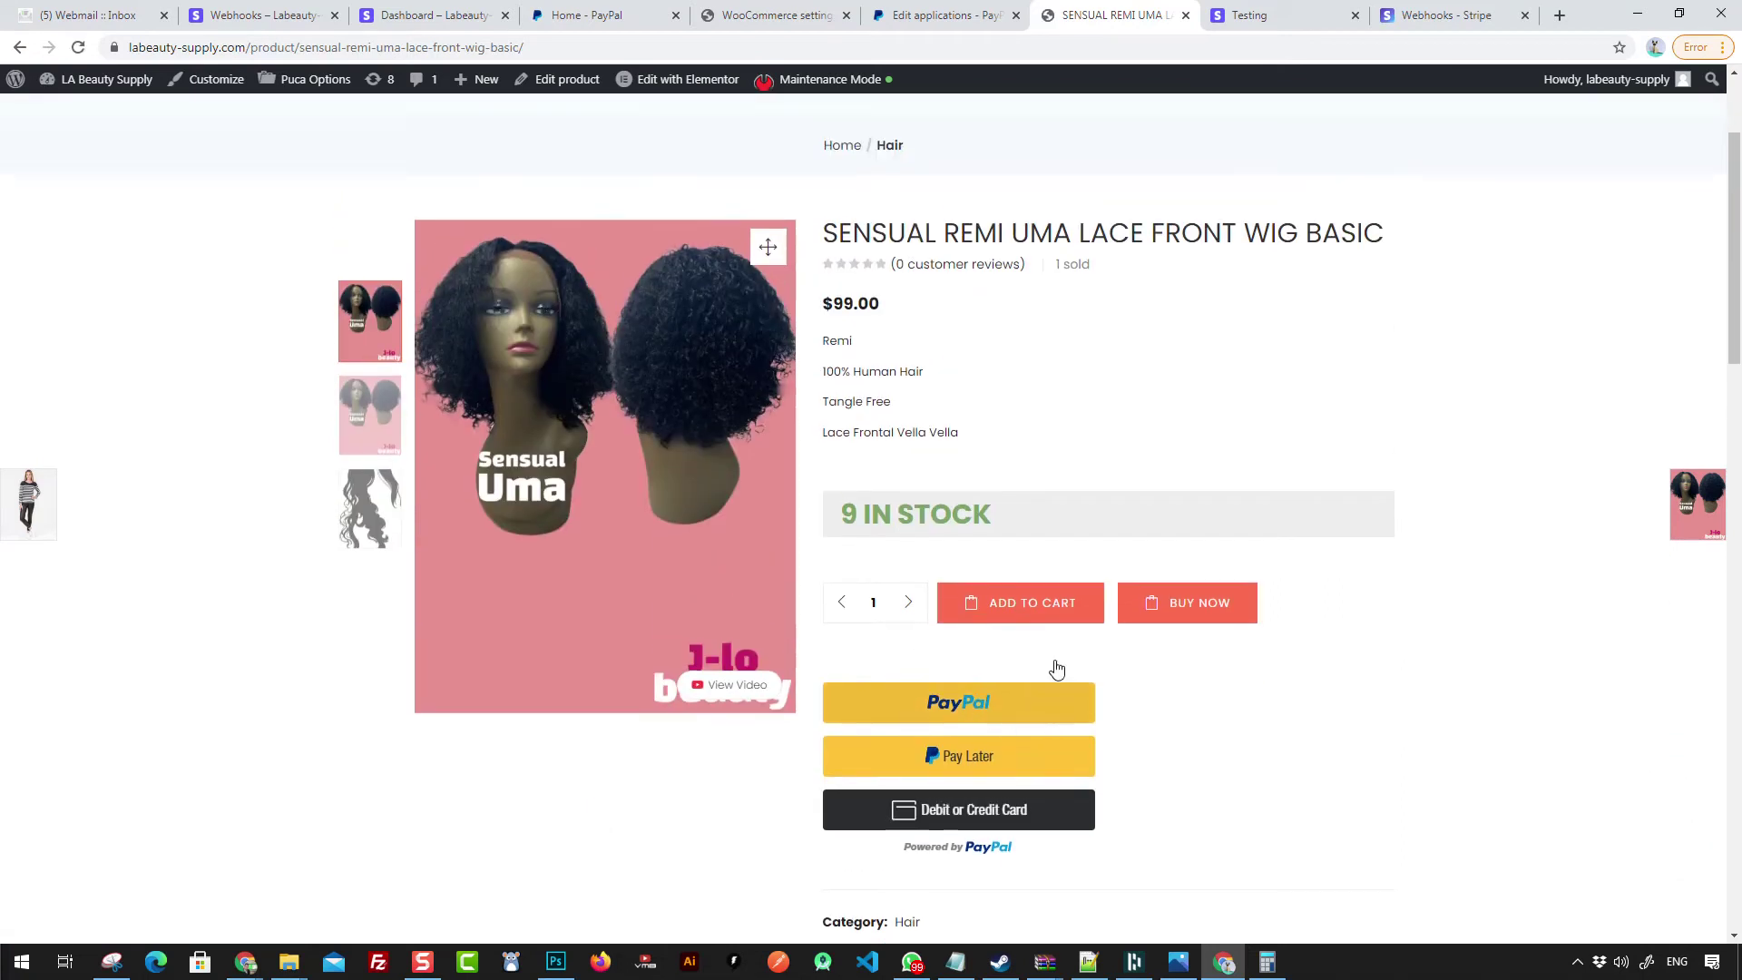
scroll(575, 276, "up", 3)
Step: Open the store's cart, check its PayPal buttons, and proceed to checkout
left_click(735, 139)
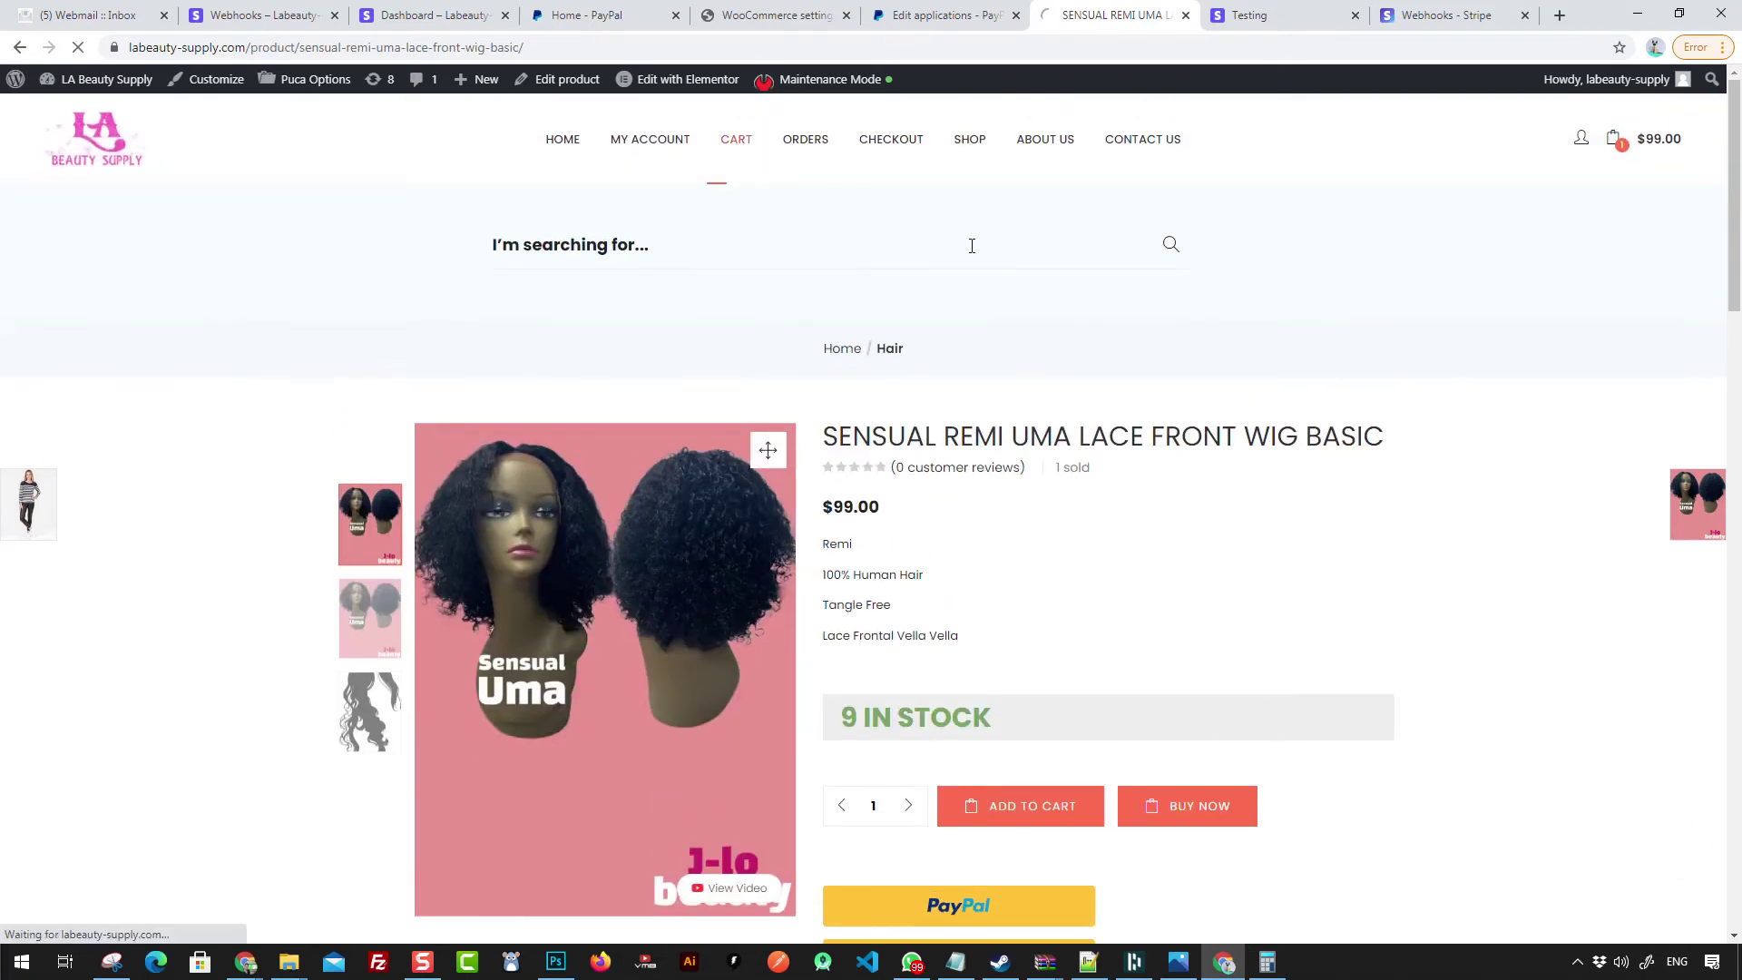
scroll(1179, 499, "down", 4)
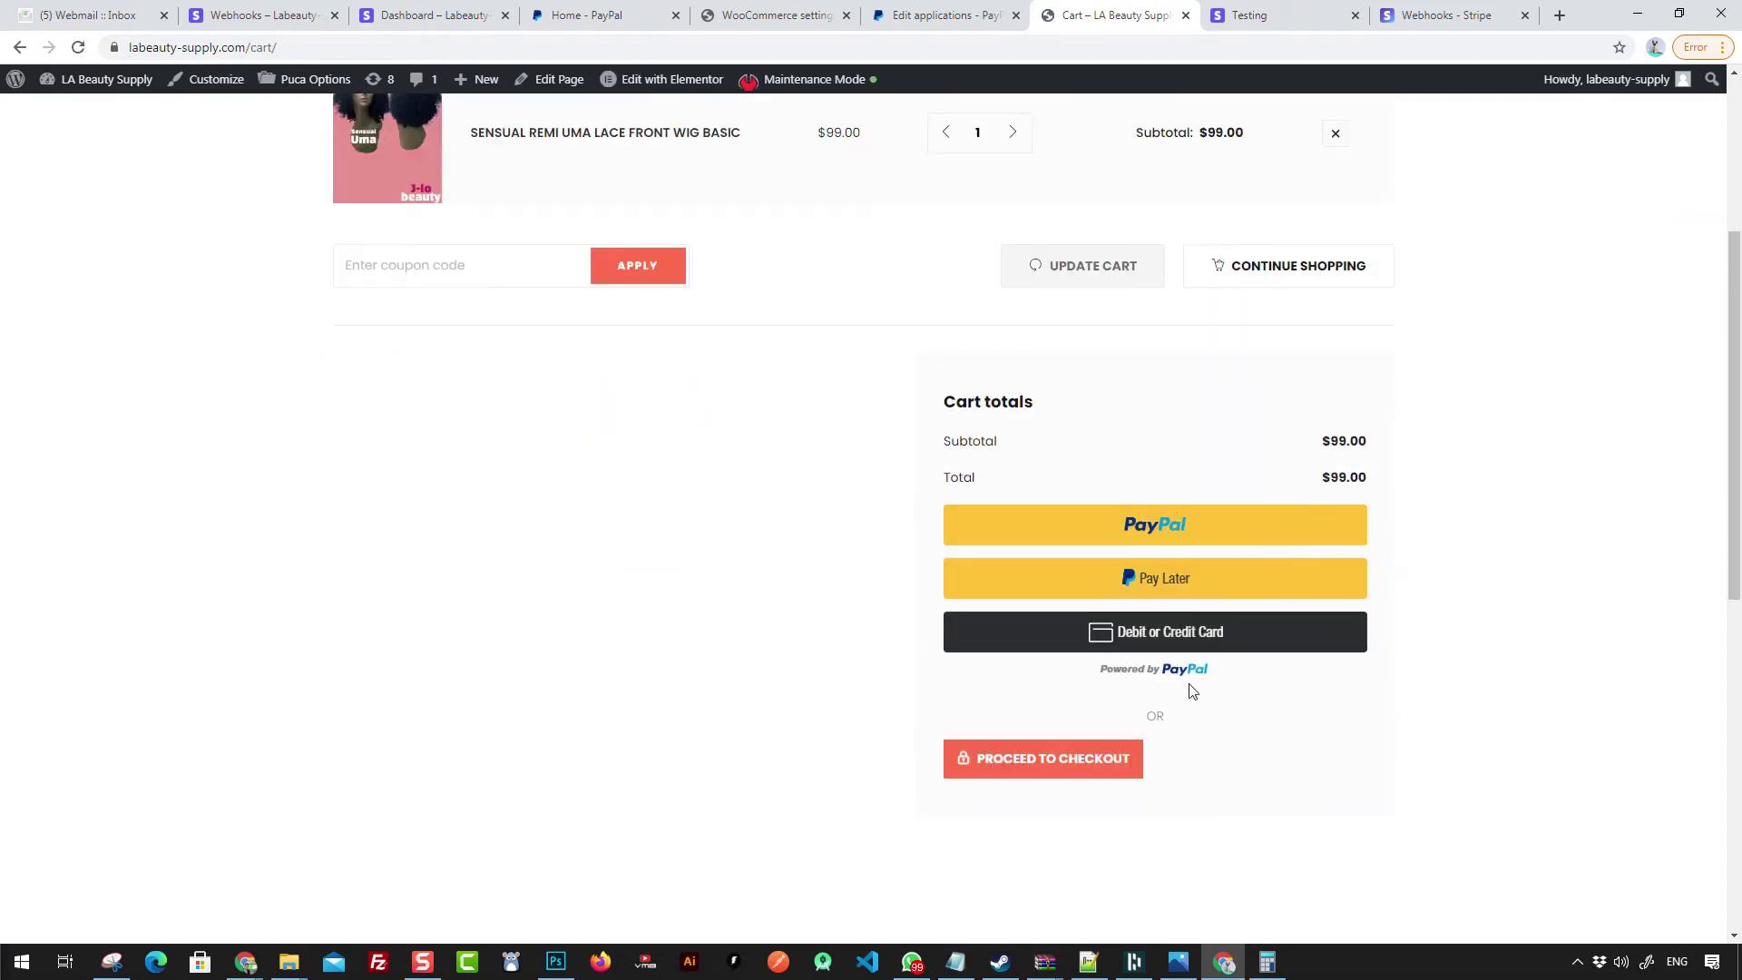
left_click(1020, 761)
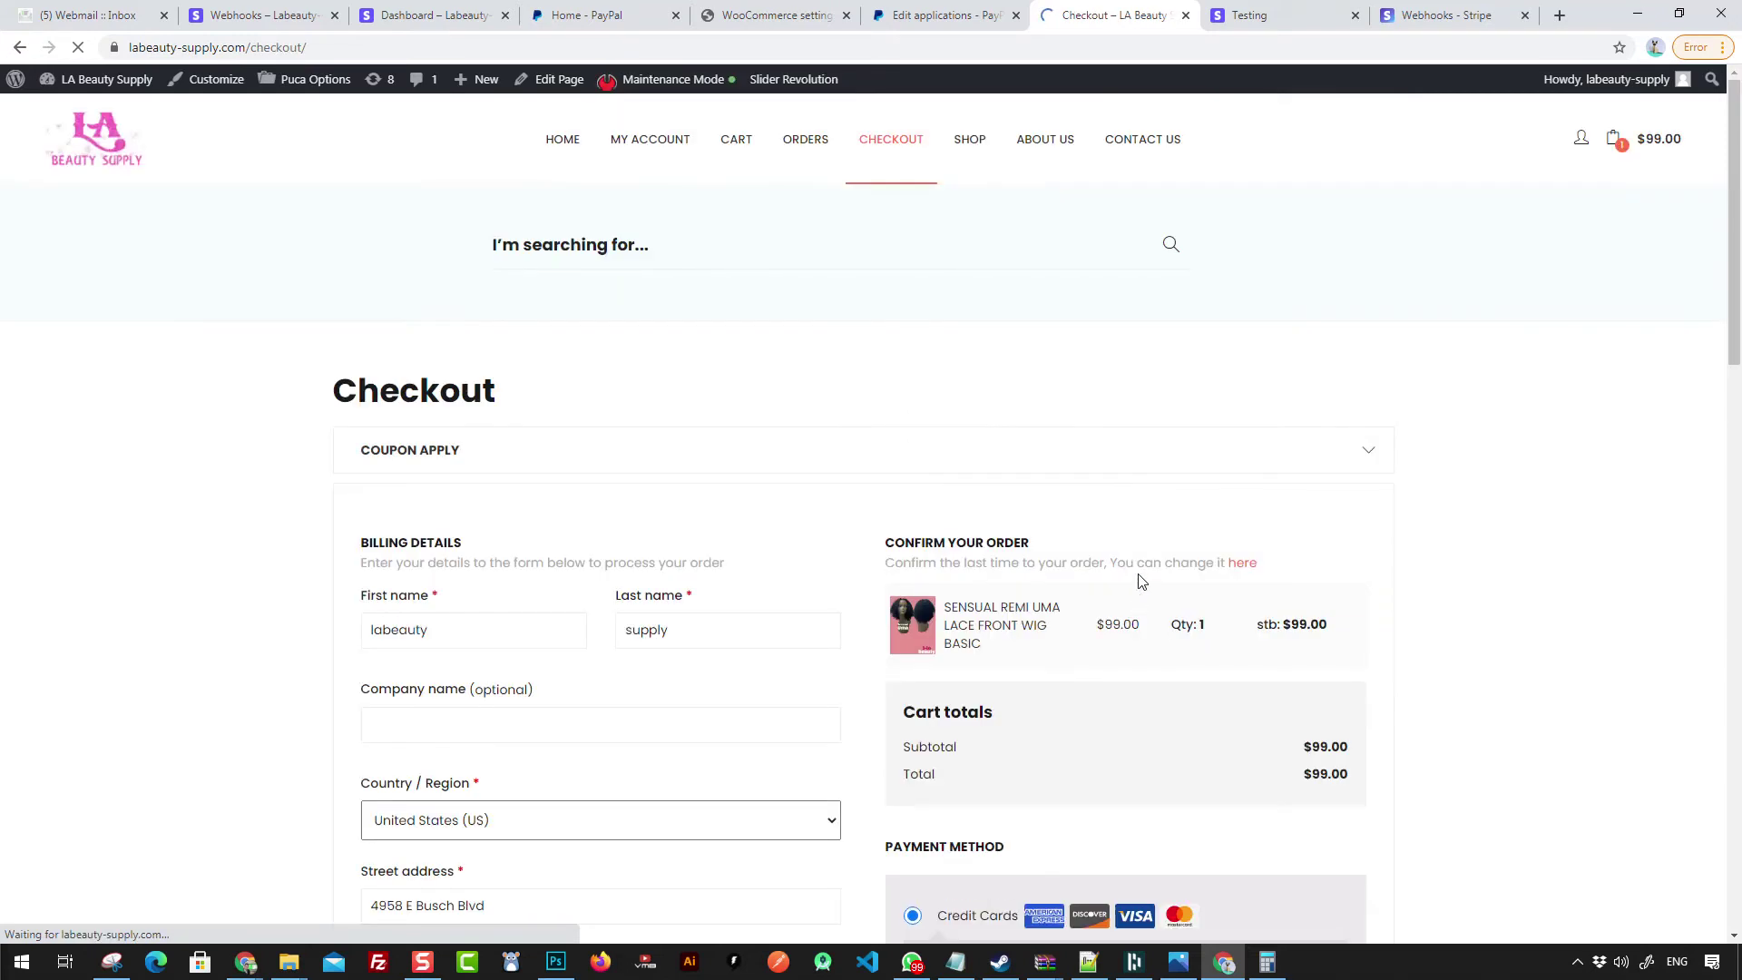
Step: Choose PayPal Express as the checkout payment method and try to pay with PayPal
scroll(1111, 567, "down", 4)
scroll(1107, 564, "down", 4)
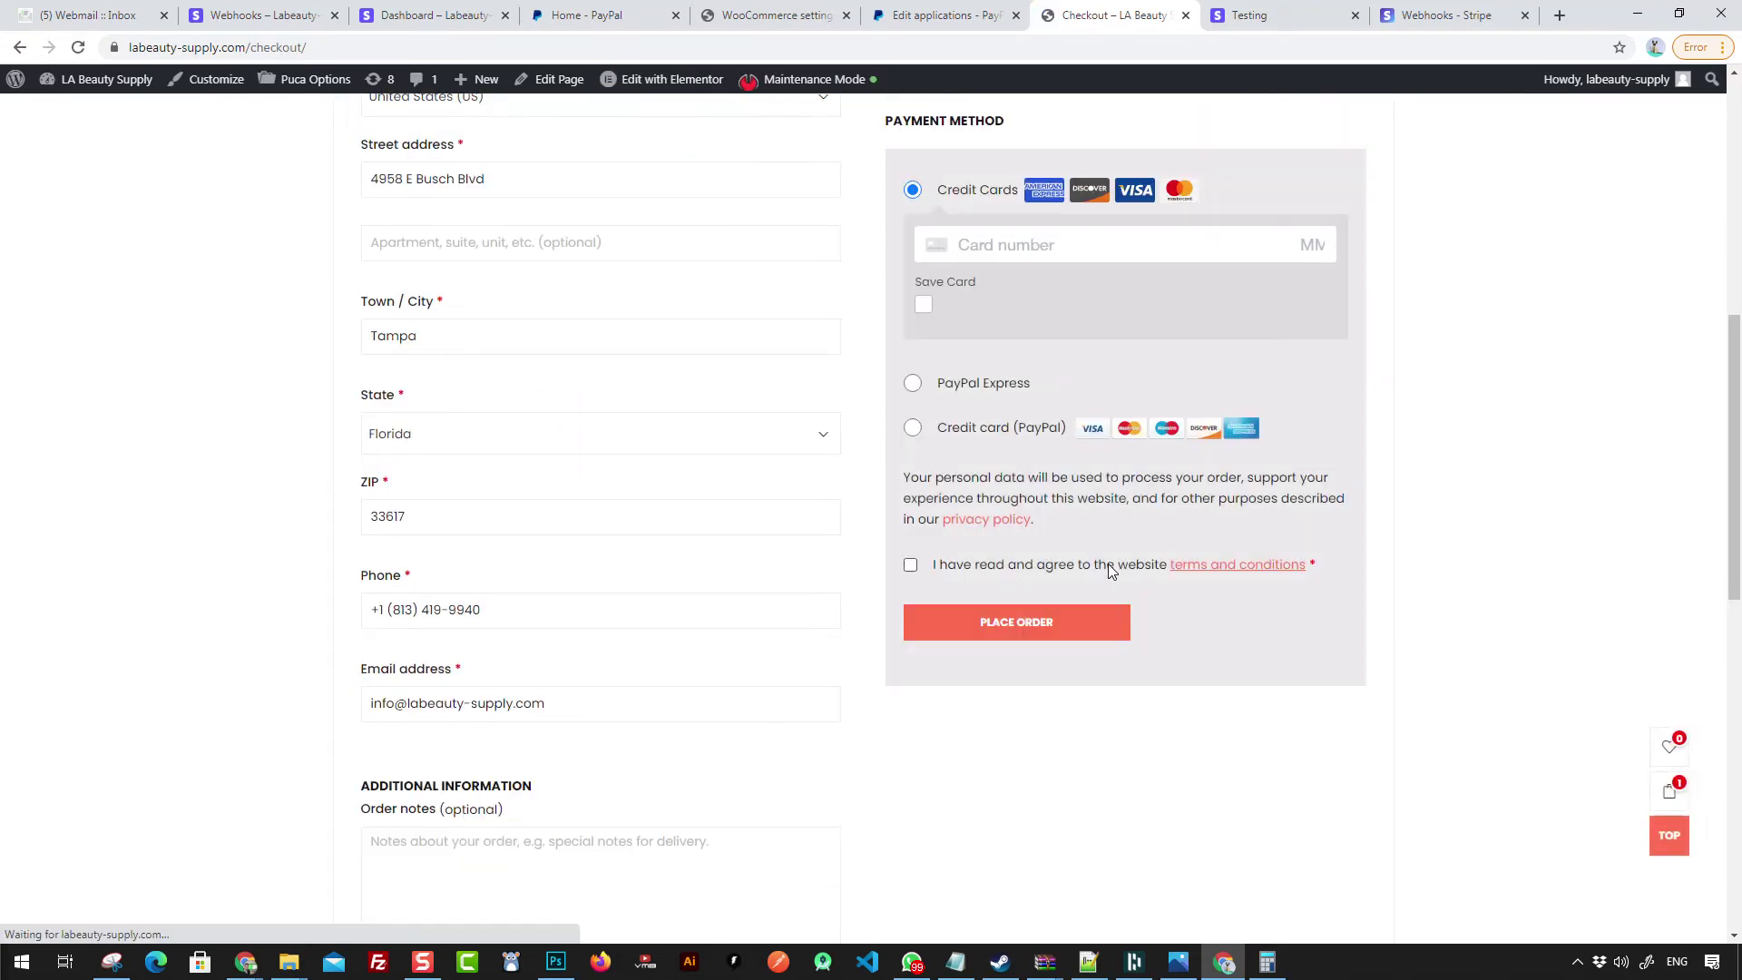
left_click(981, 383)
scroll(1116, 390, "up", 2)
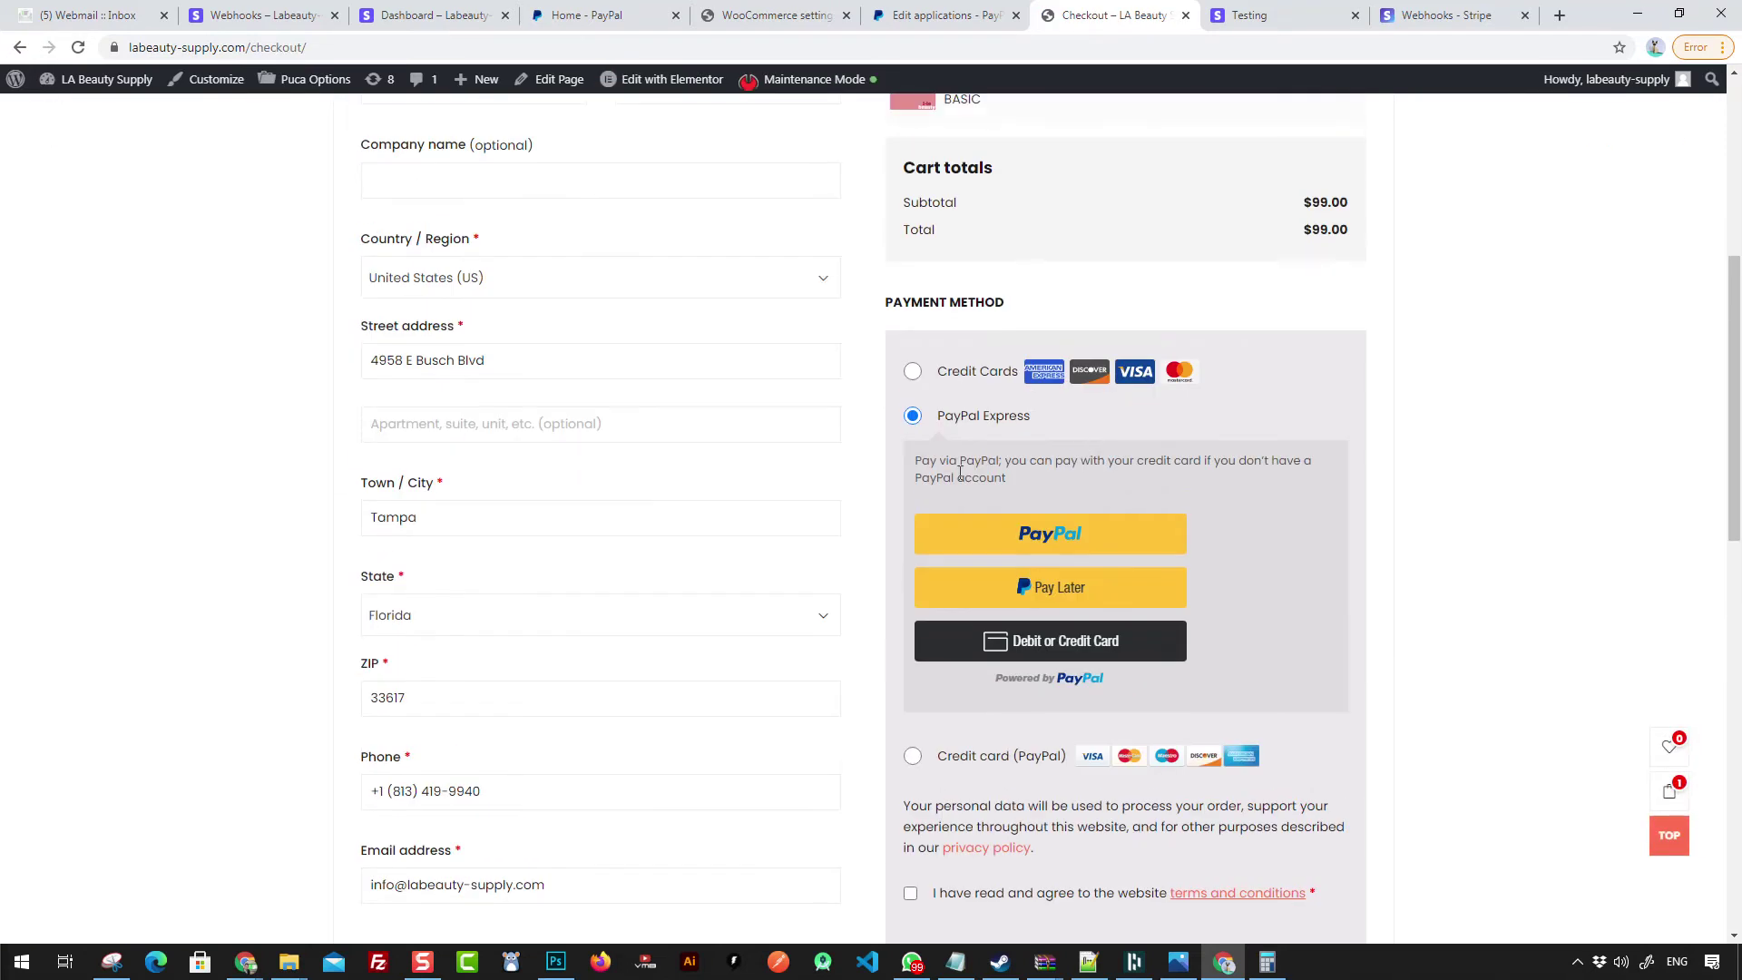
left_click(1055, 539)
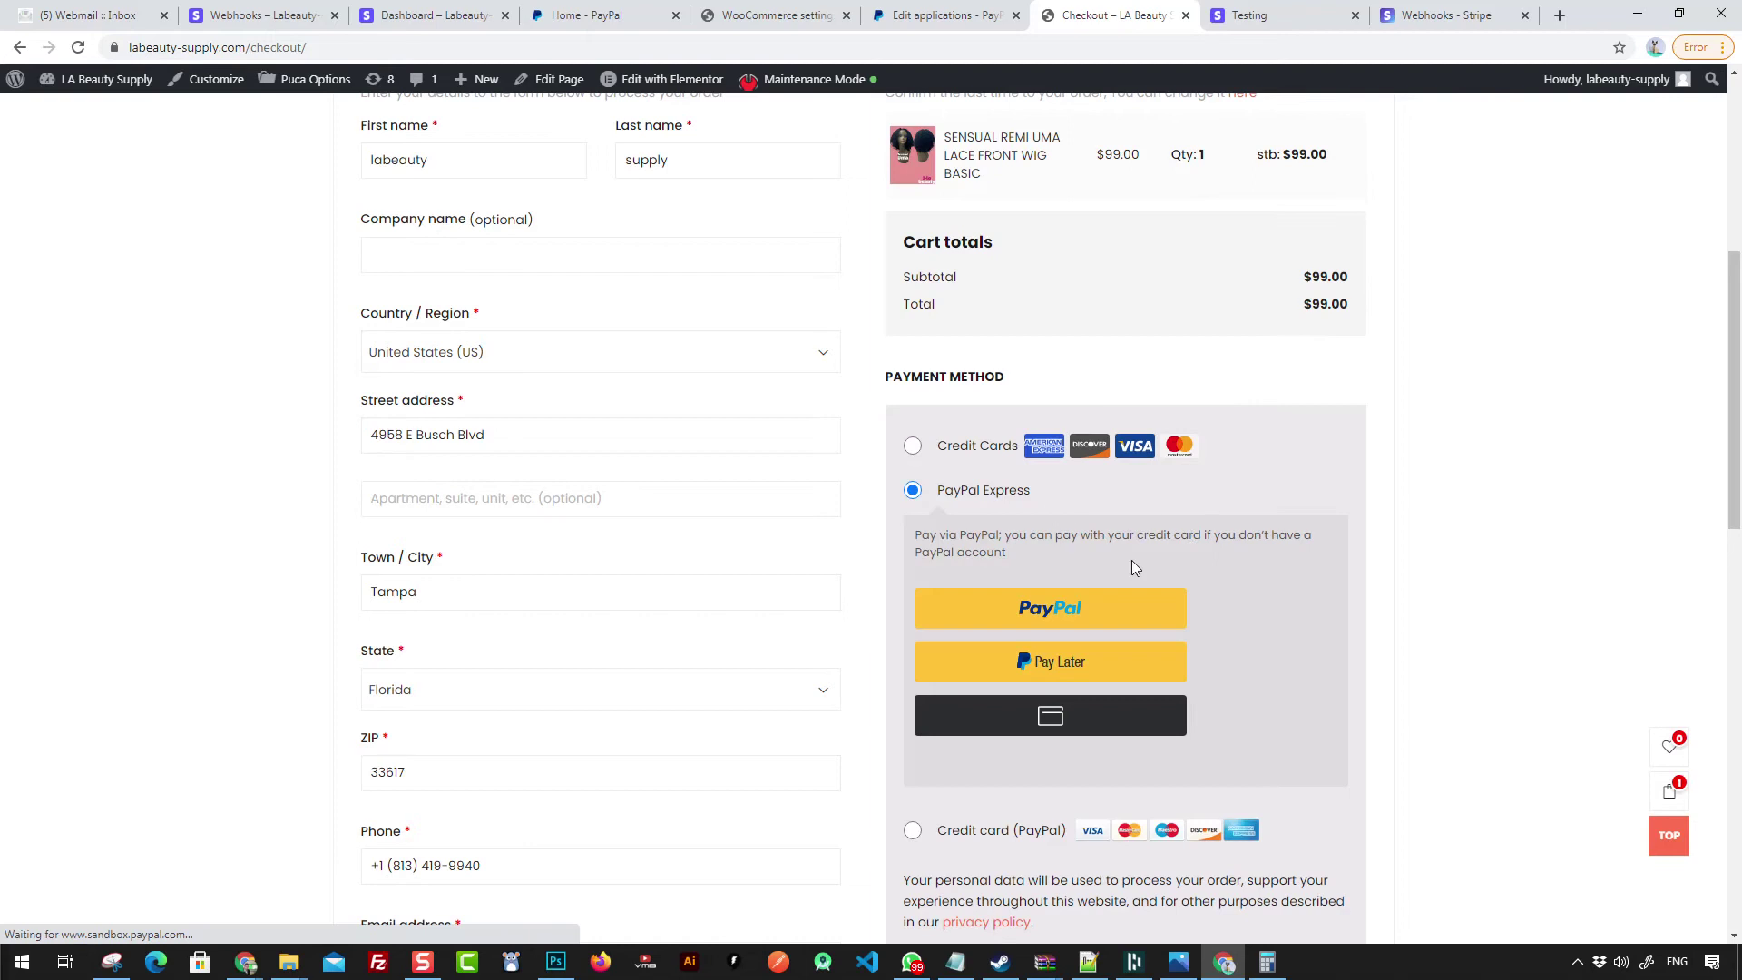
scroll(1134, 563, "down", 1)
scroll(1053, 530, "up", 2)
scroll(1179, 571, "down", 2)
scroll(1109, 617, "down", 3)
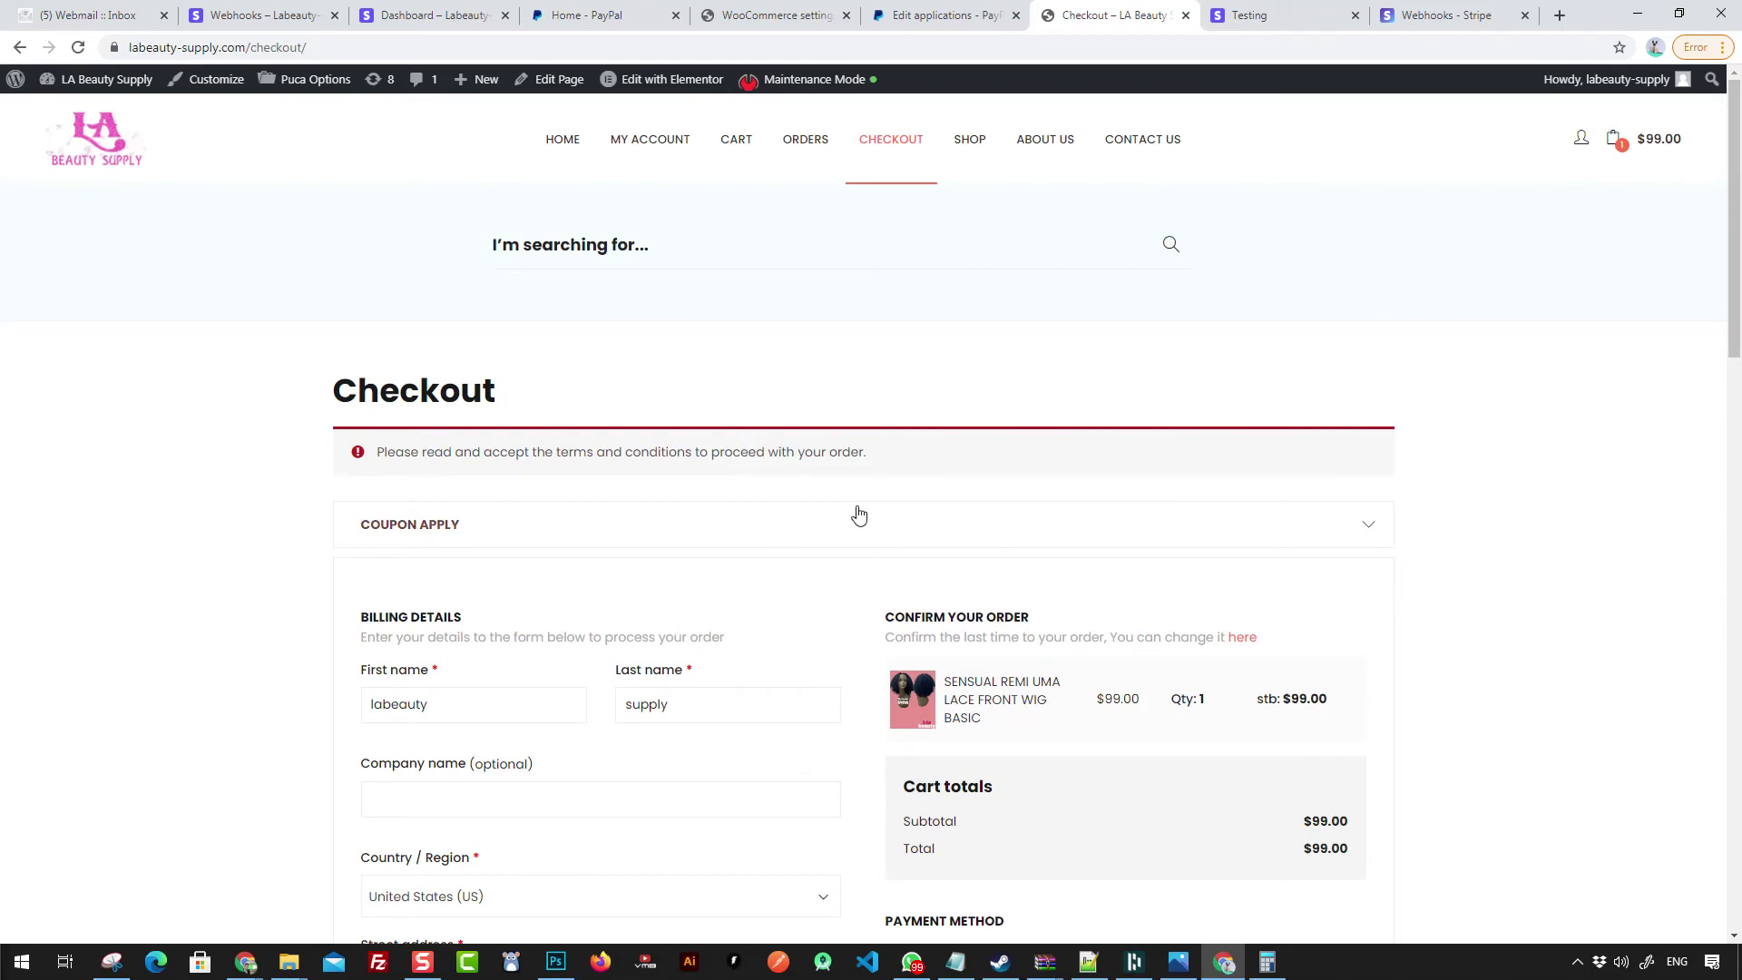
Step: Accept the website's terms and conditions at checkout and start the PayPal payment
scroll(859, 514, "down", 7)
scroll(1061, 680, "down", 2)
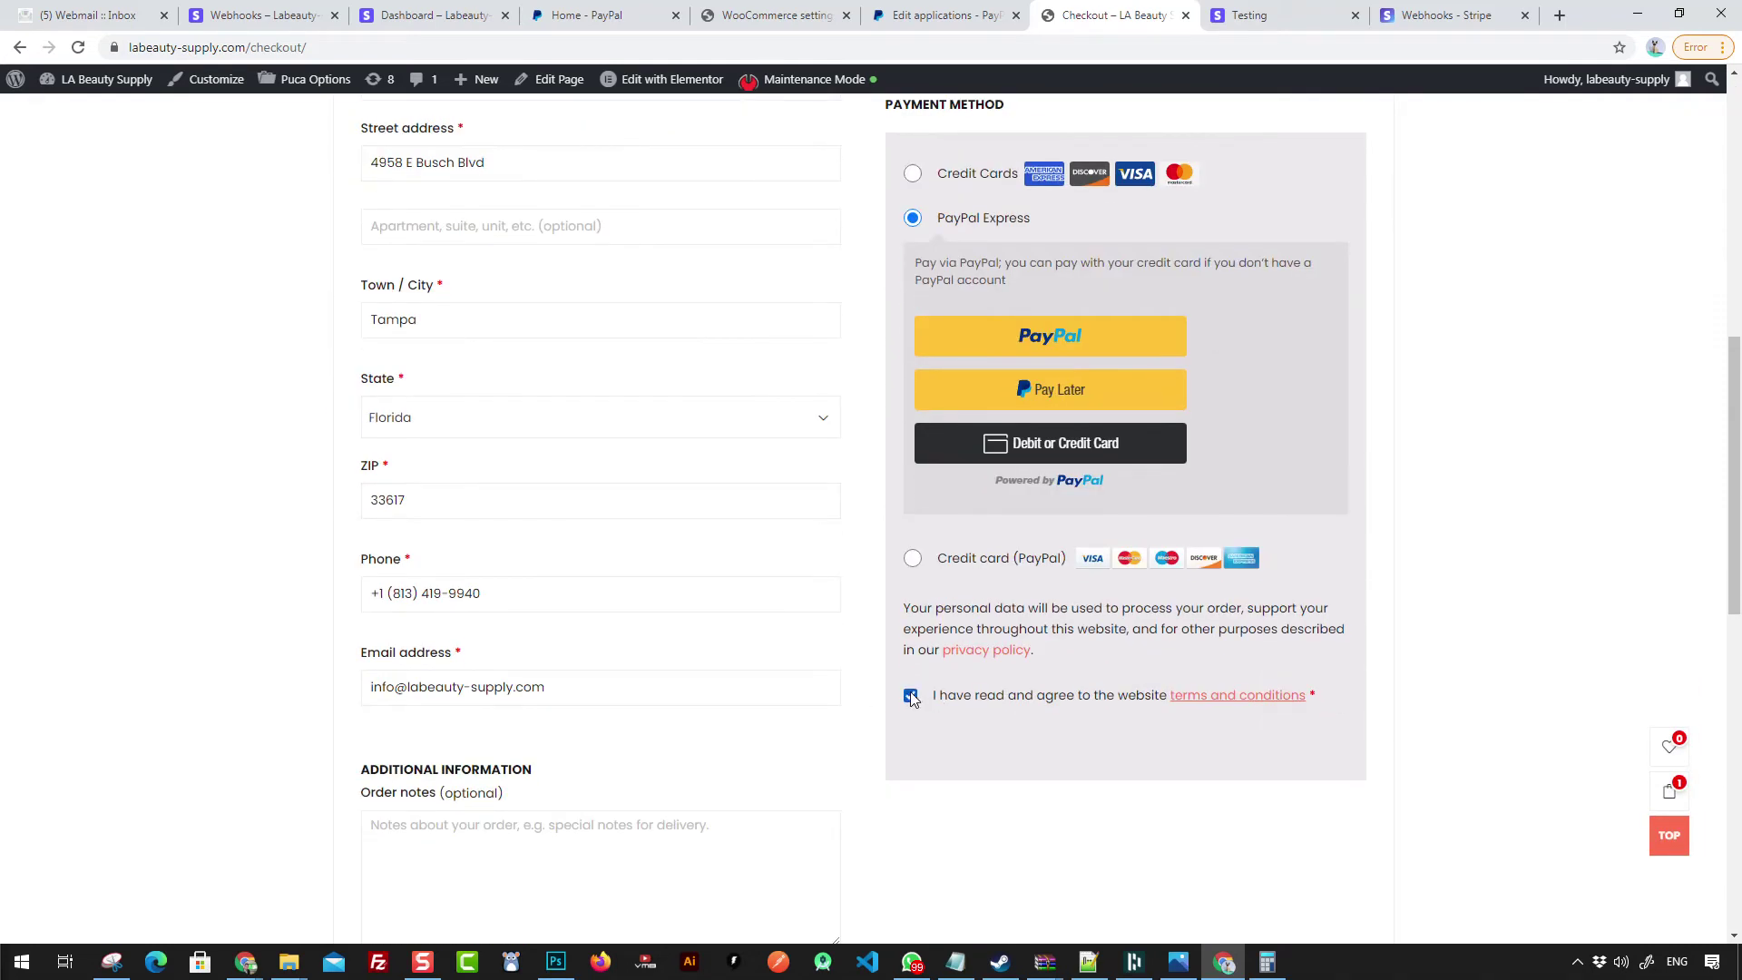
left_click(1043, 338)
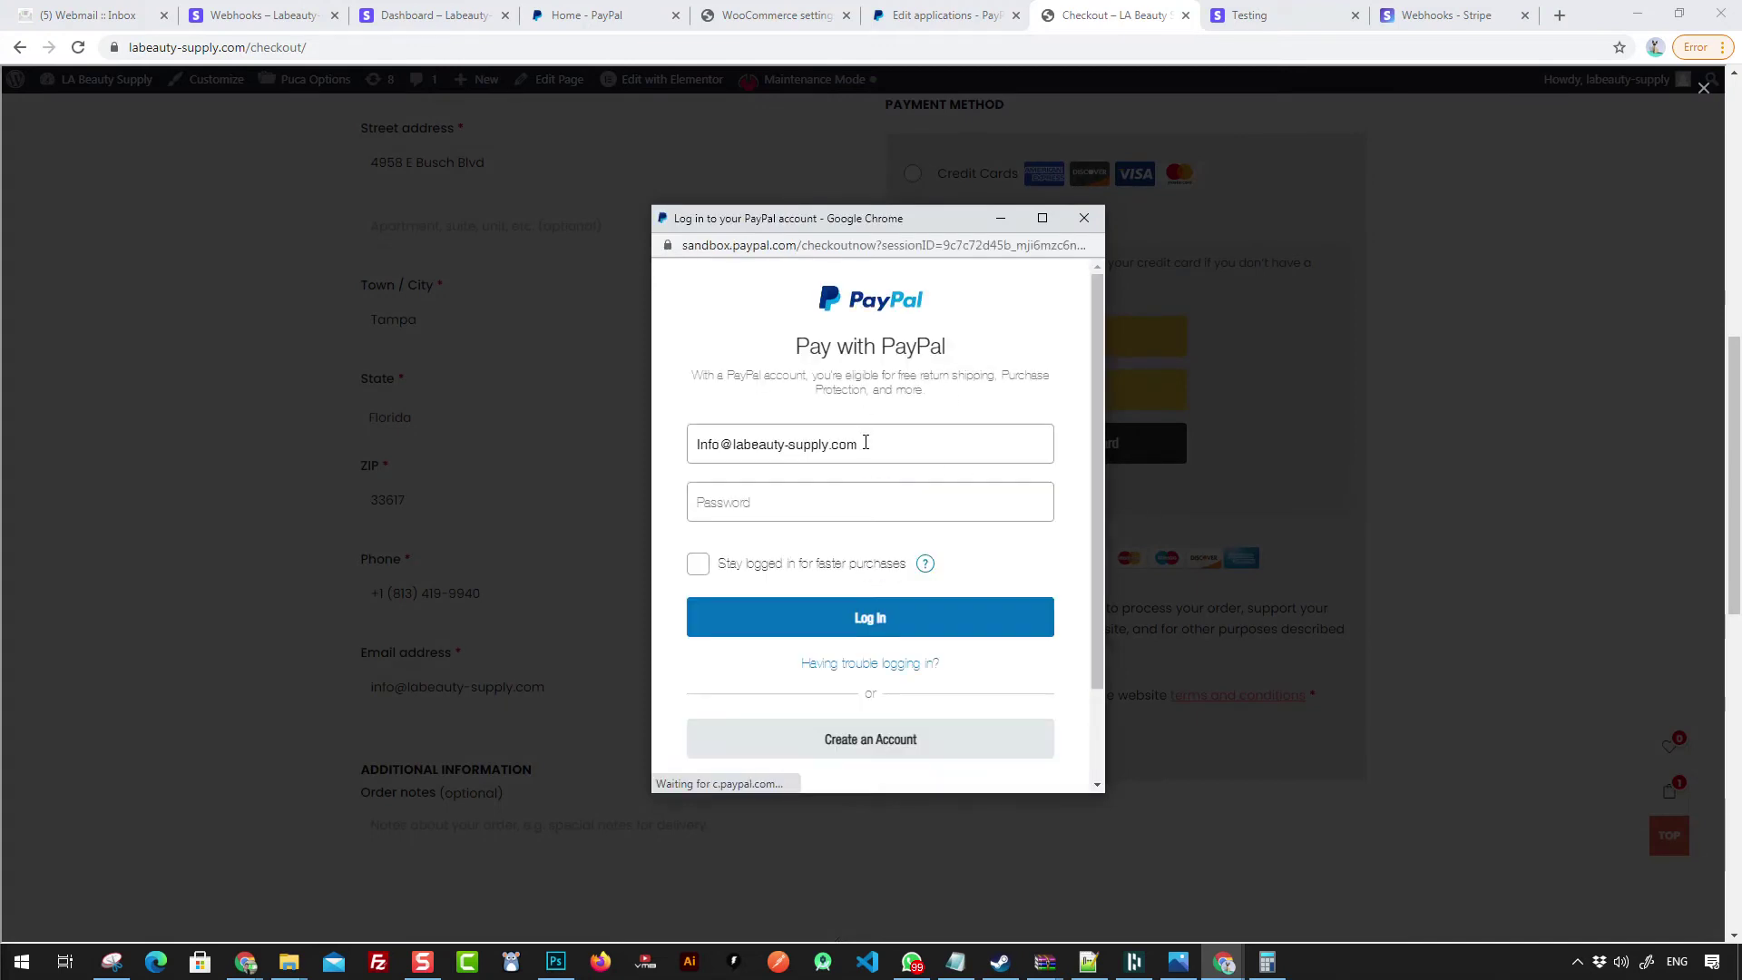
Step: Enlarge and move the PayPal login window, look it over, and close it without logging in
mouse_move(806, 227)
left_mouse_down()
mouse_move(532, 224)
mouse_move(804, 244)
left_mouse_up()
left_click_drag(1102, 516, 1480, 516)
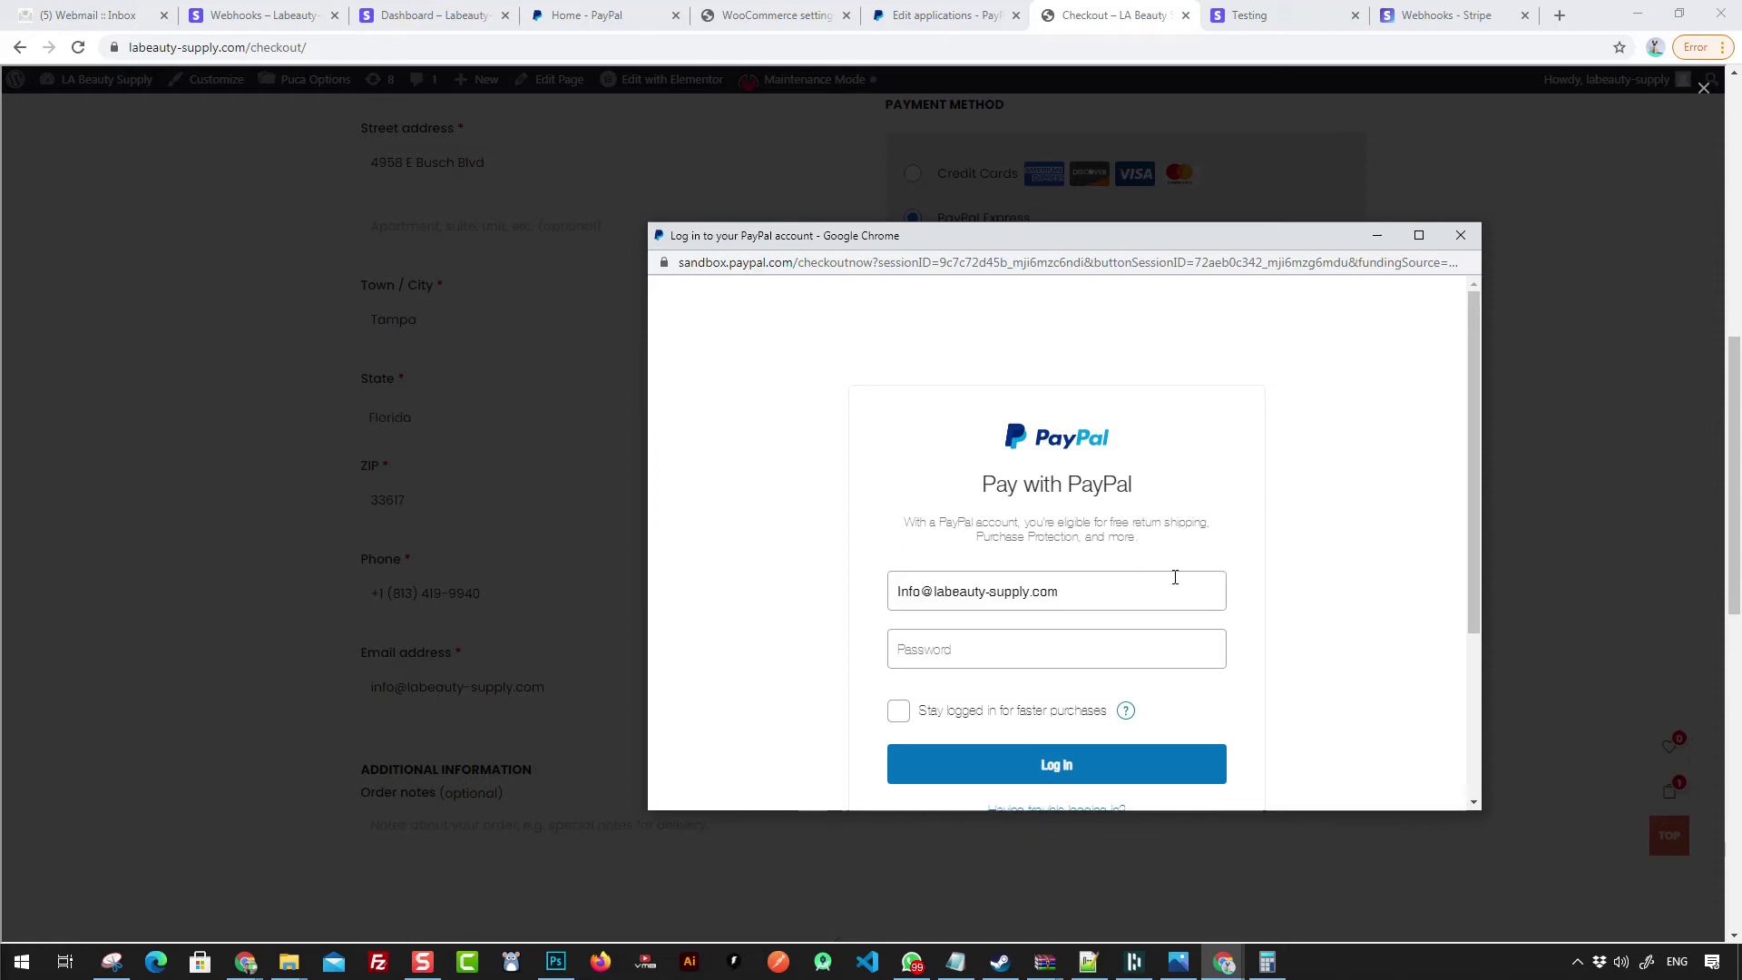
left_click_drag(1071, 247, 902, 218)
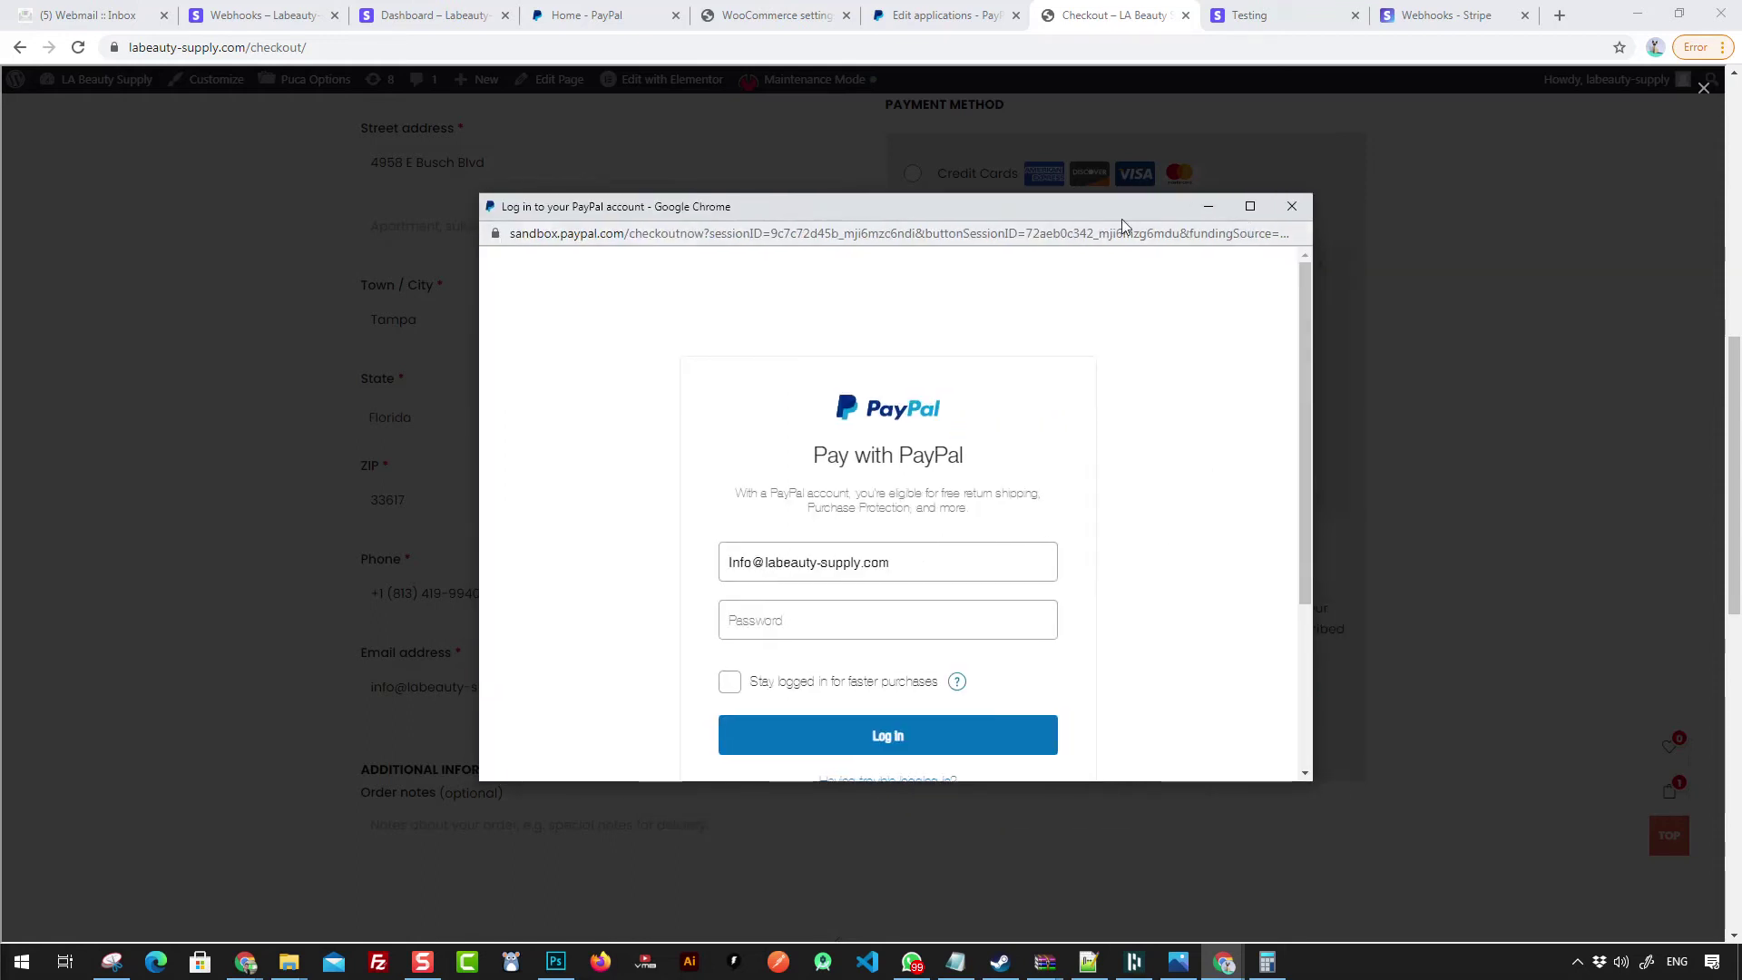
scroll(1224, 424, "down", 2)
scroll(1217, 439, "up", 2)
left_click(1292, 206)
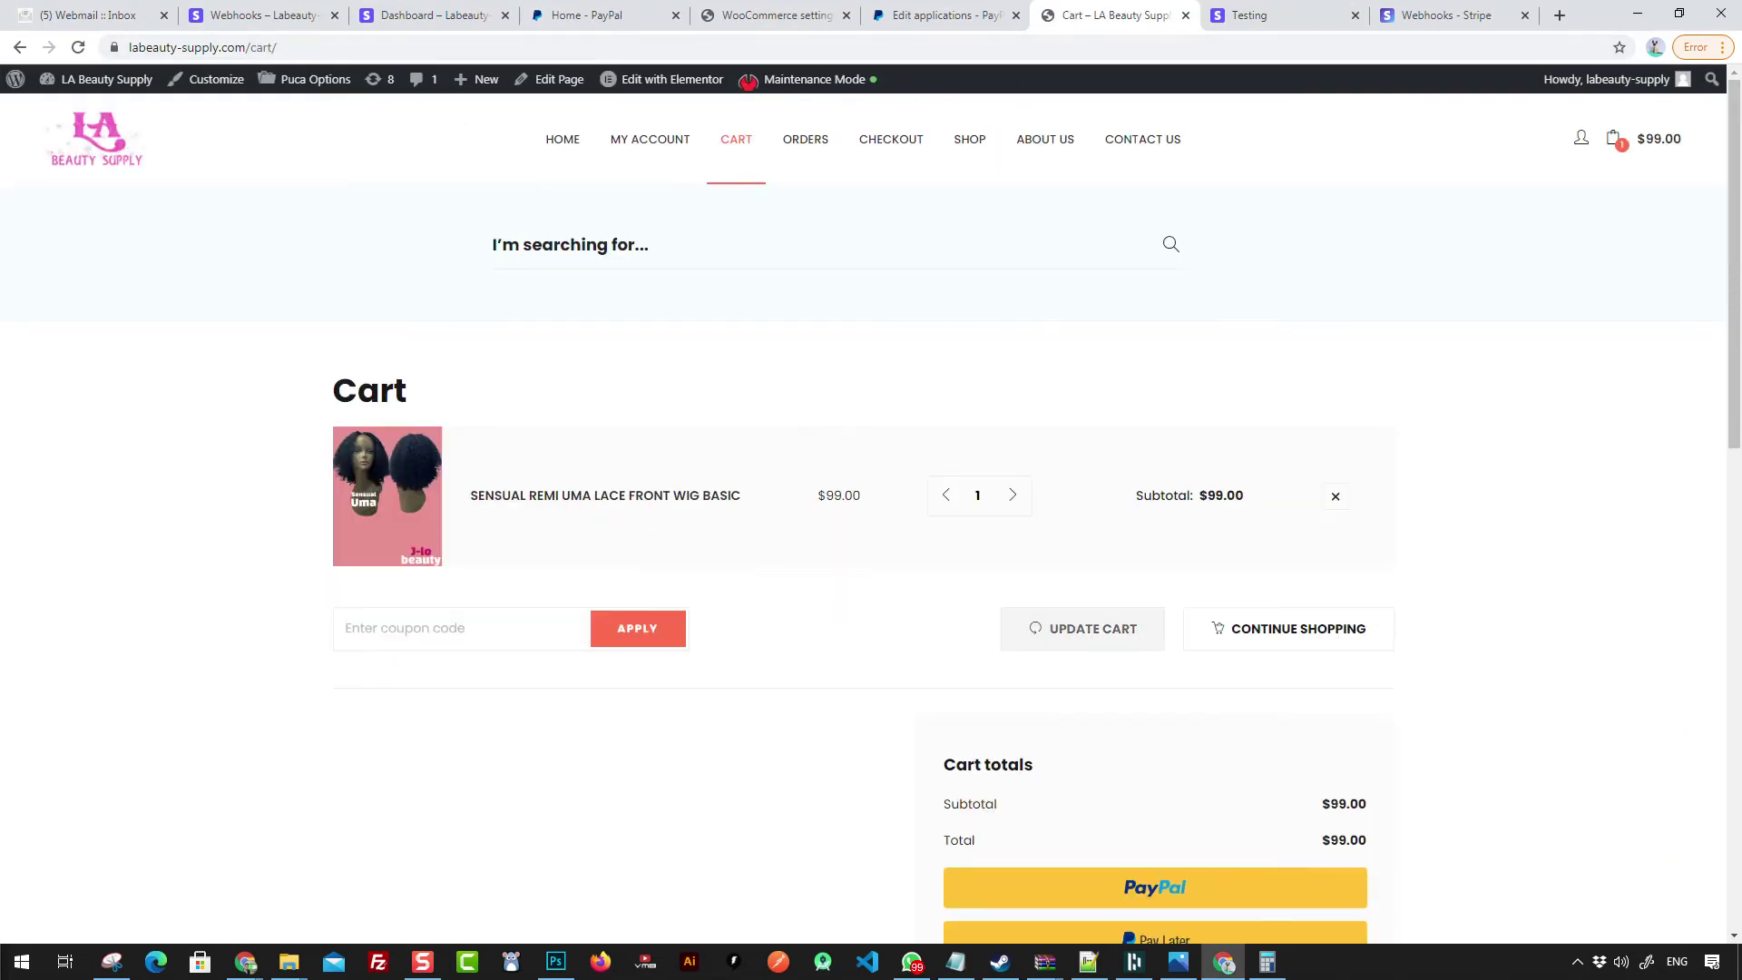
Step: Start the PayPal payment from the cart and log in with the sandbox personal account's e-mail and password
scroll(634, 883, "down", 2)
scroll(1097, 731, "down", 1)
scroll(1222, 613, "up", 1)
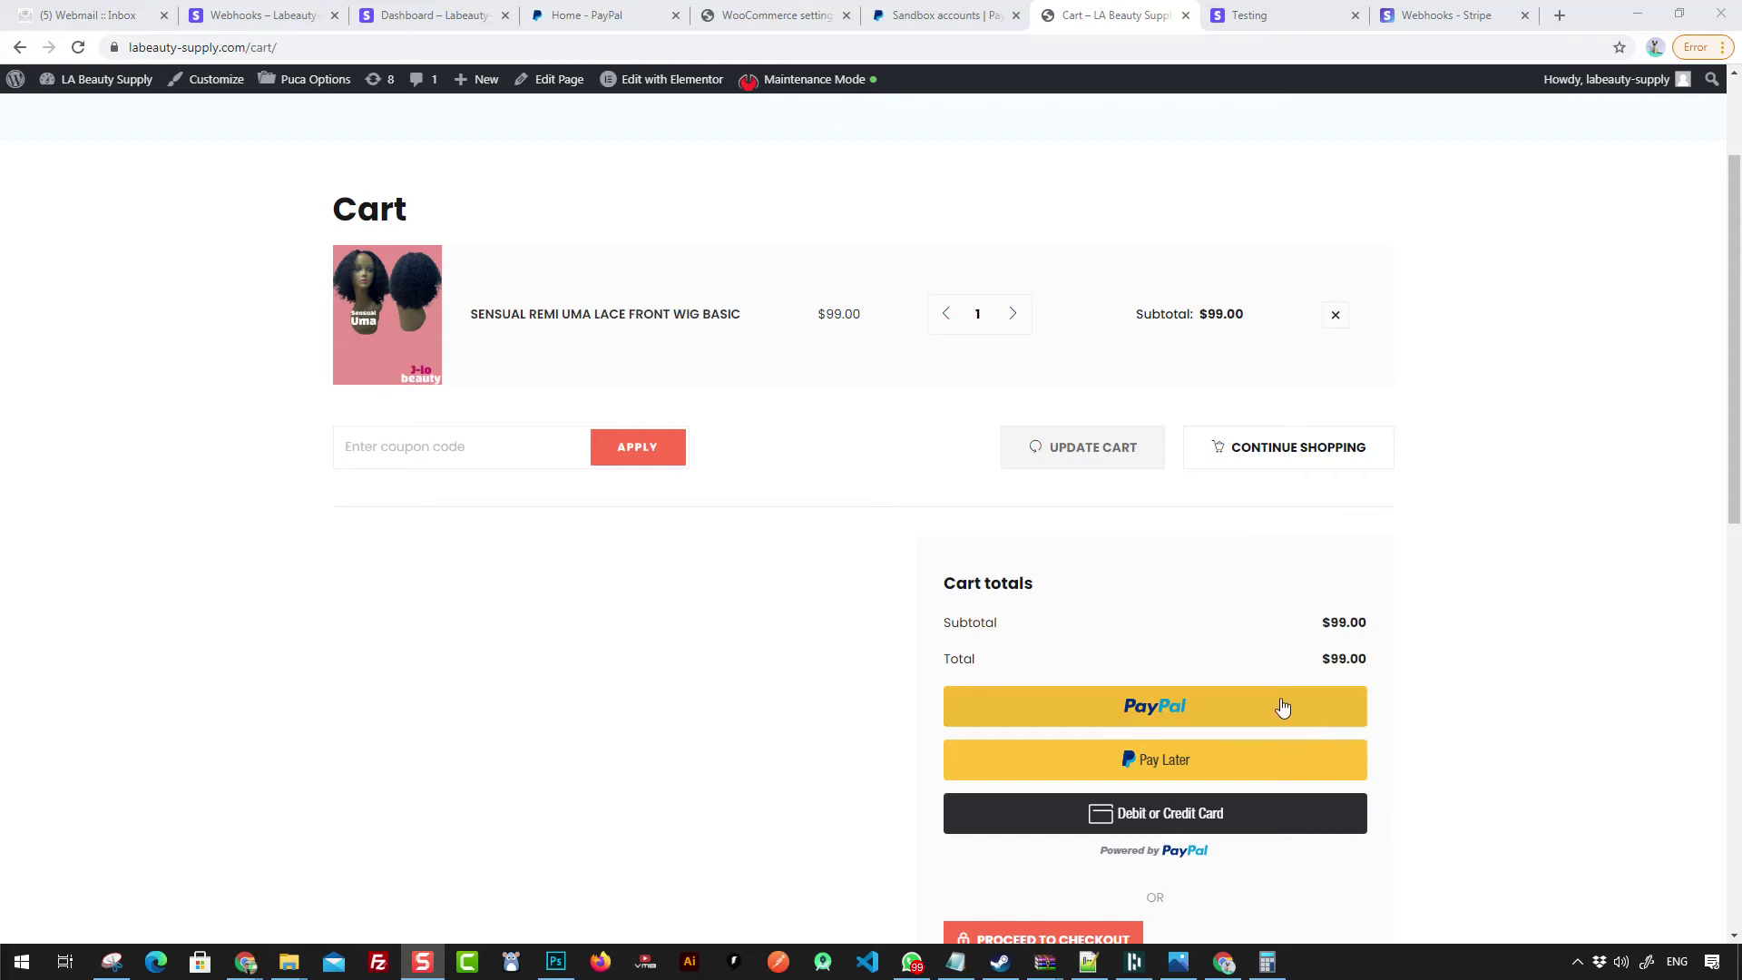
scroll(1232, 699, "down", 1)
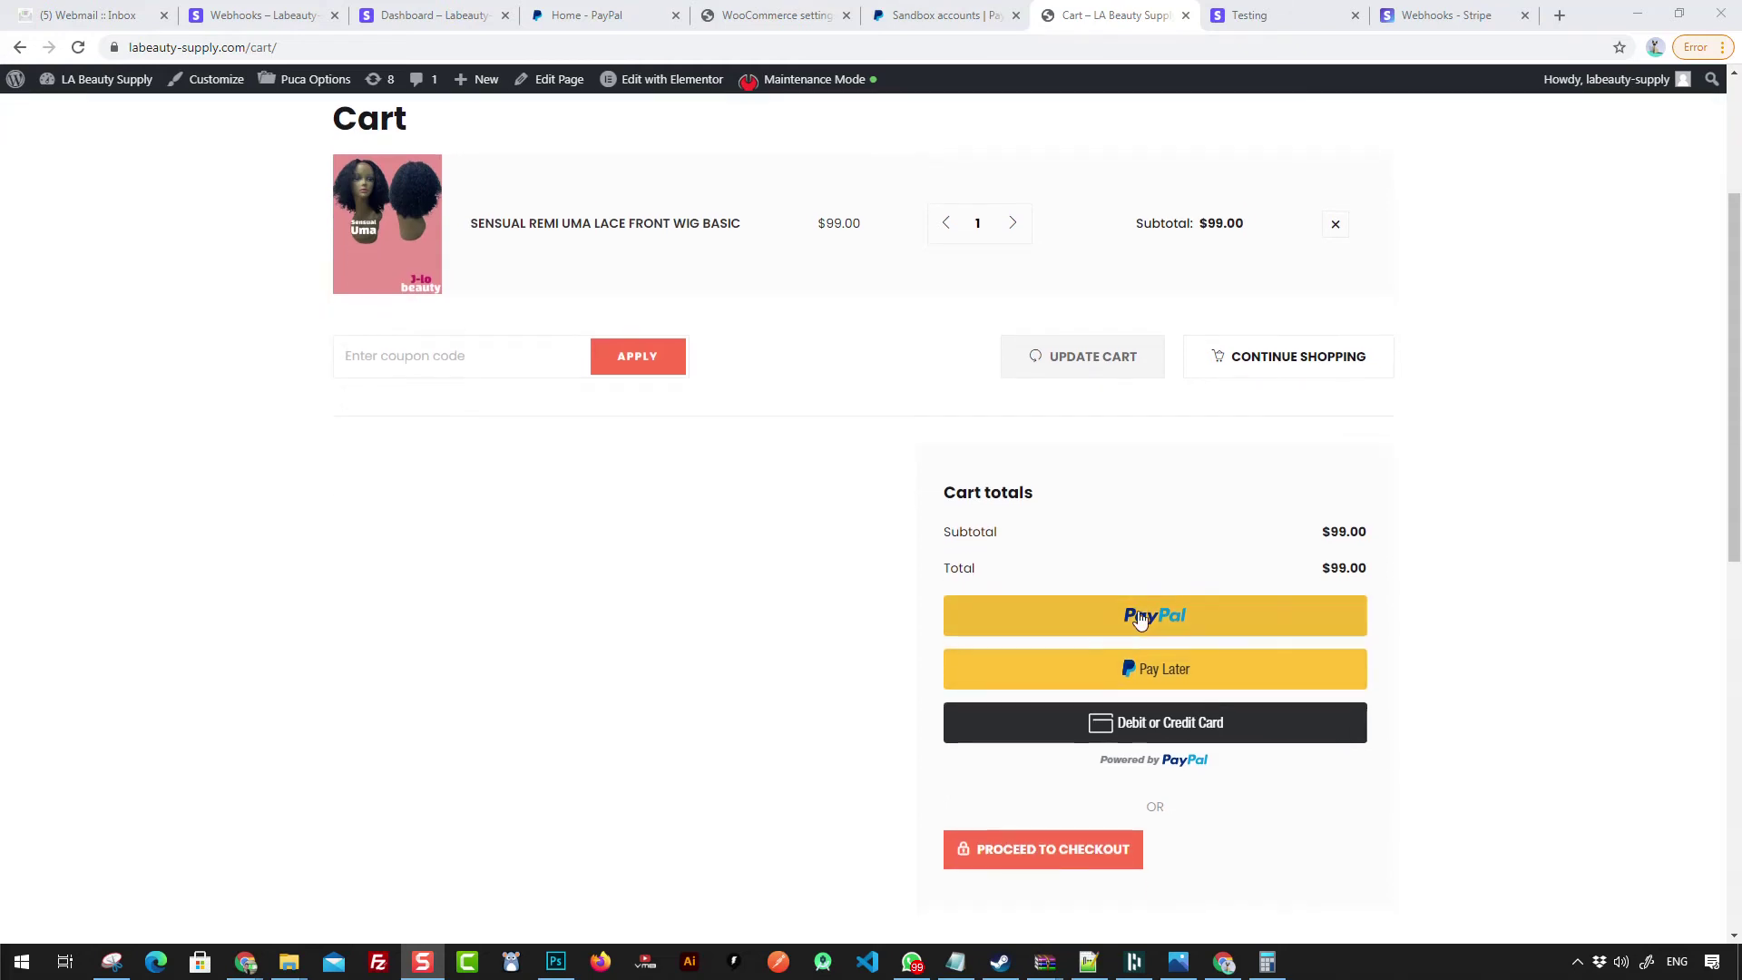
left_click(1143, 617)
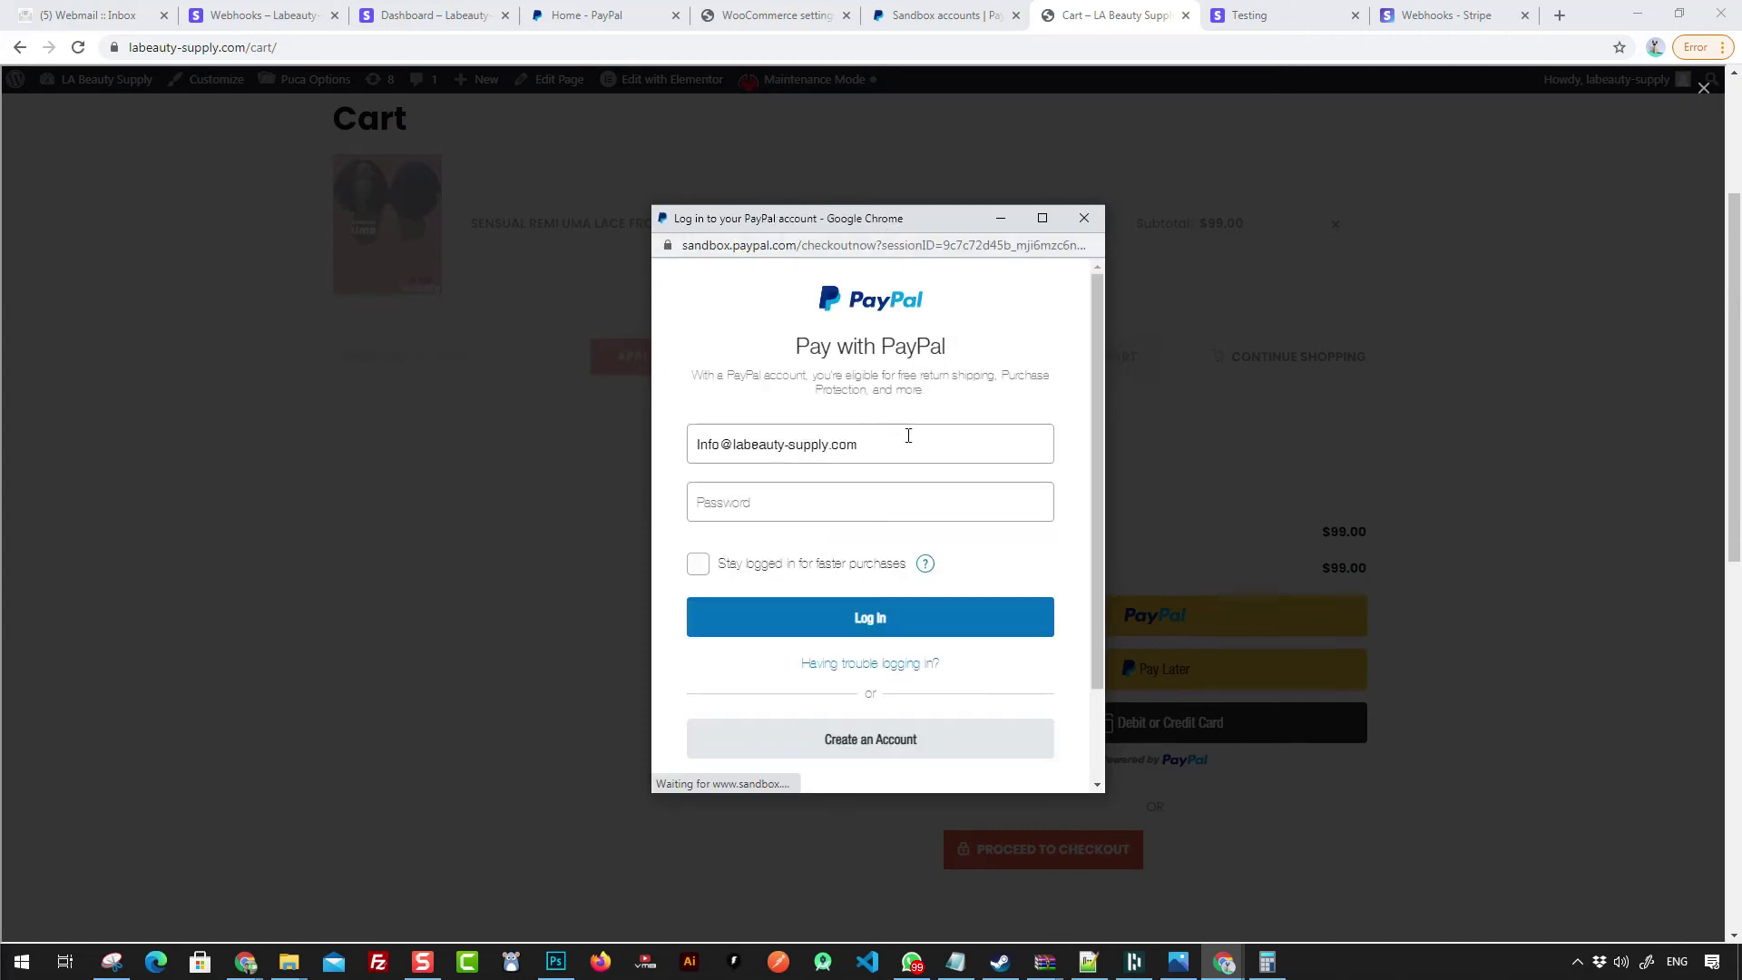
left_click(1012, 432)
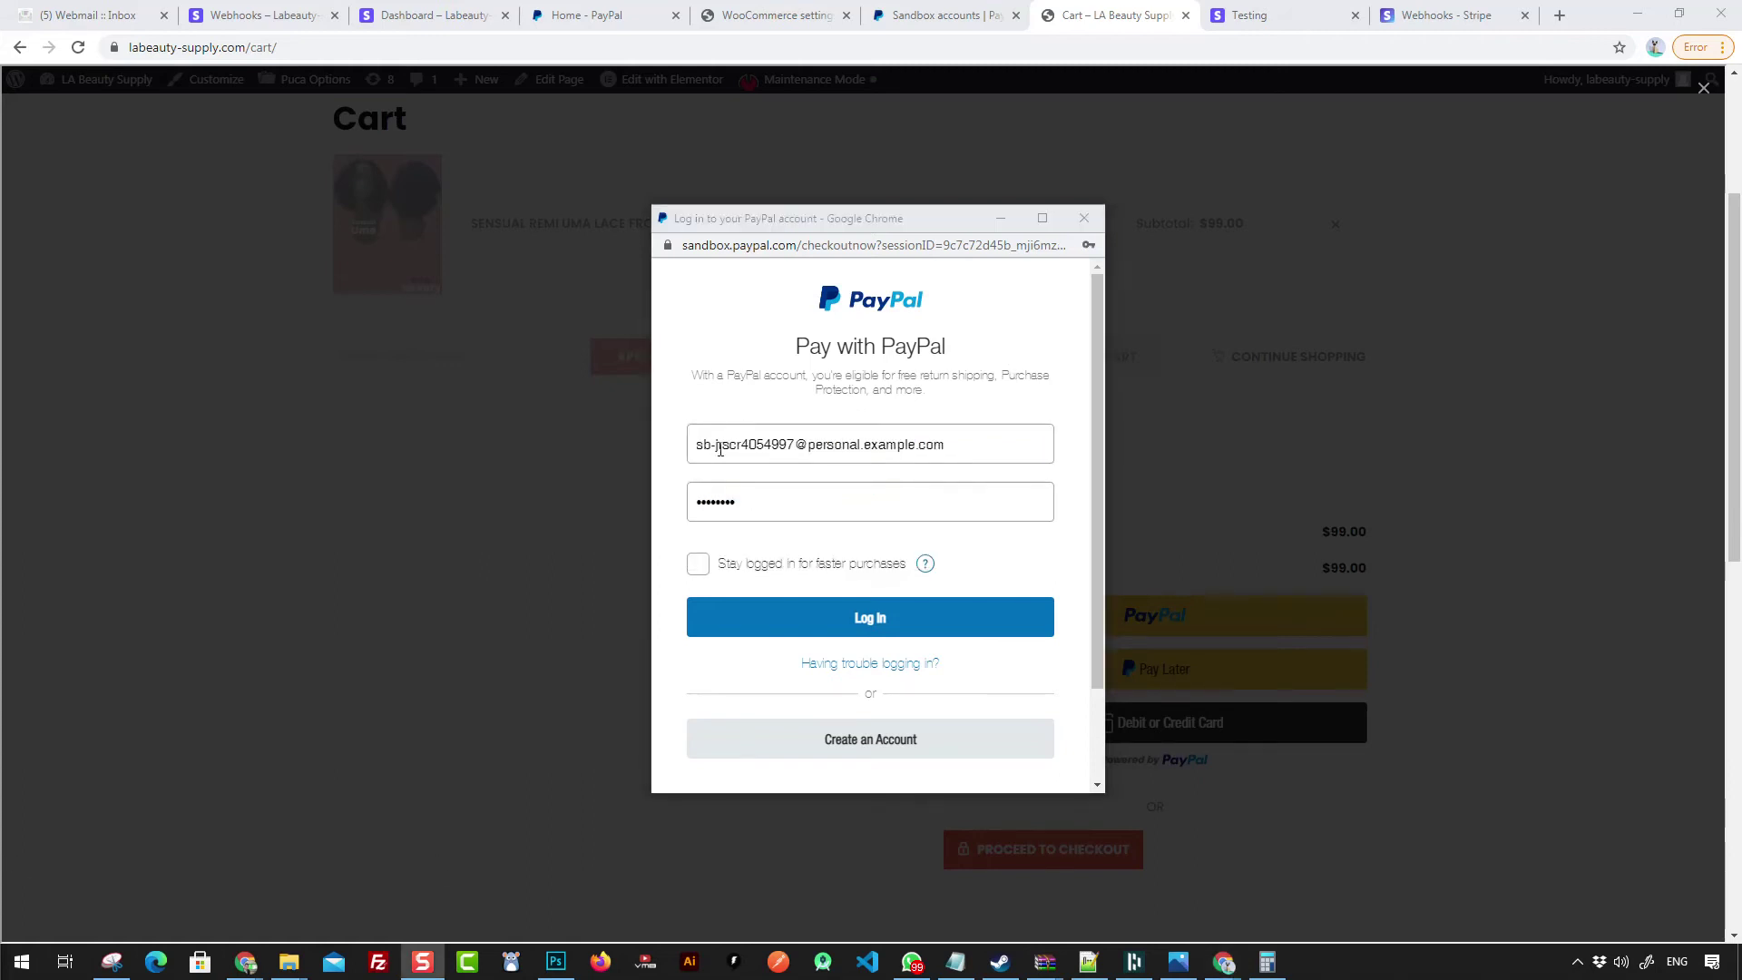
left_click(884, 618)
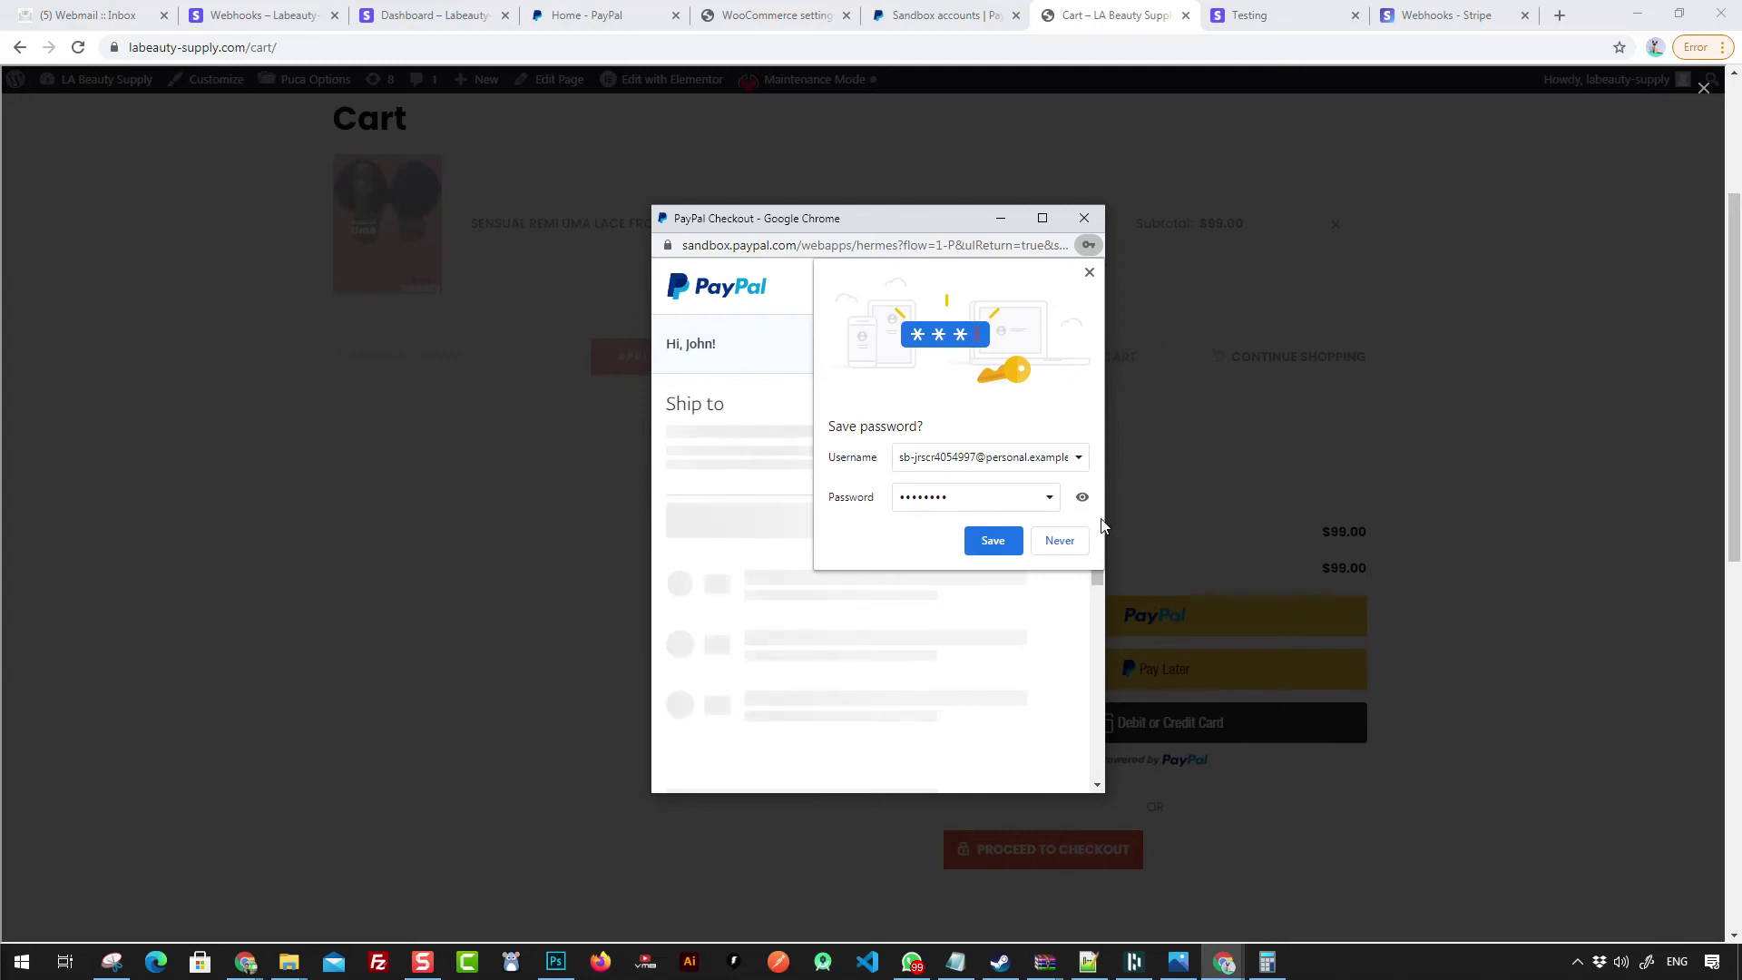
Step: Save the sandbox login in the browser, enlarge the PayPal Checkout window and approve the payment from the PayPal balance
left_click(975, 542)
left_click_drag(1105, 519, 1490, 505)
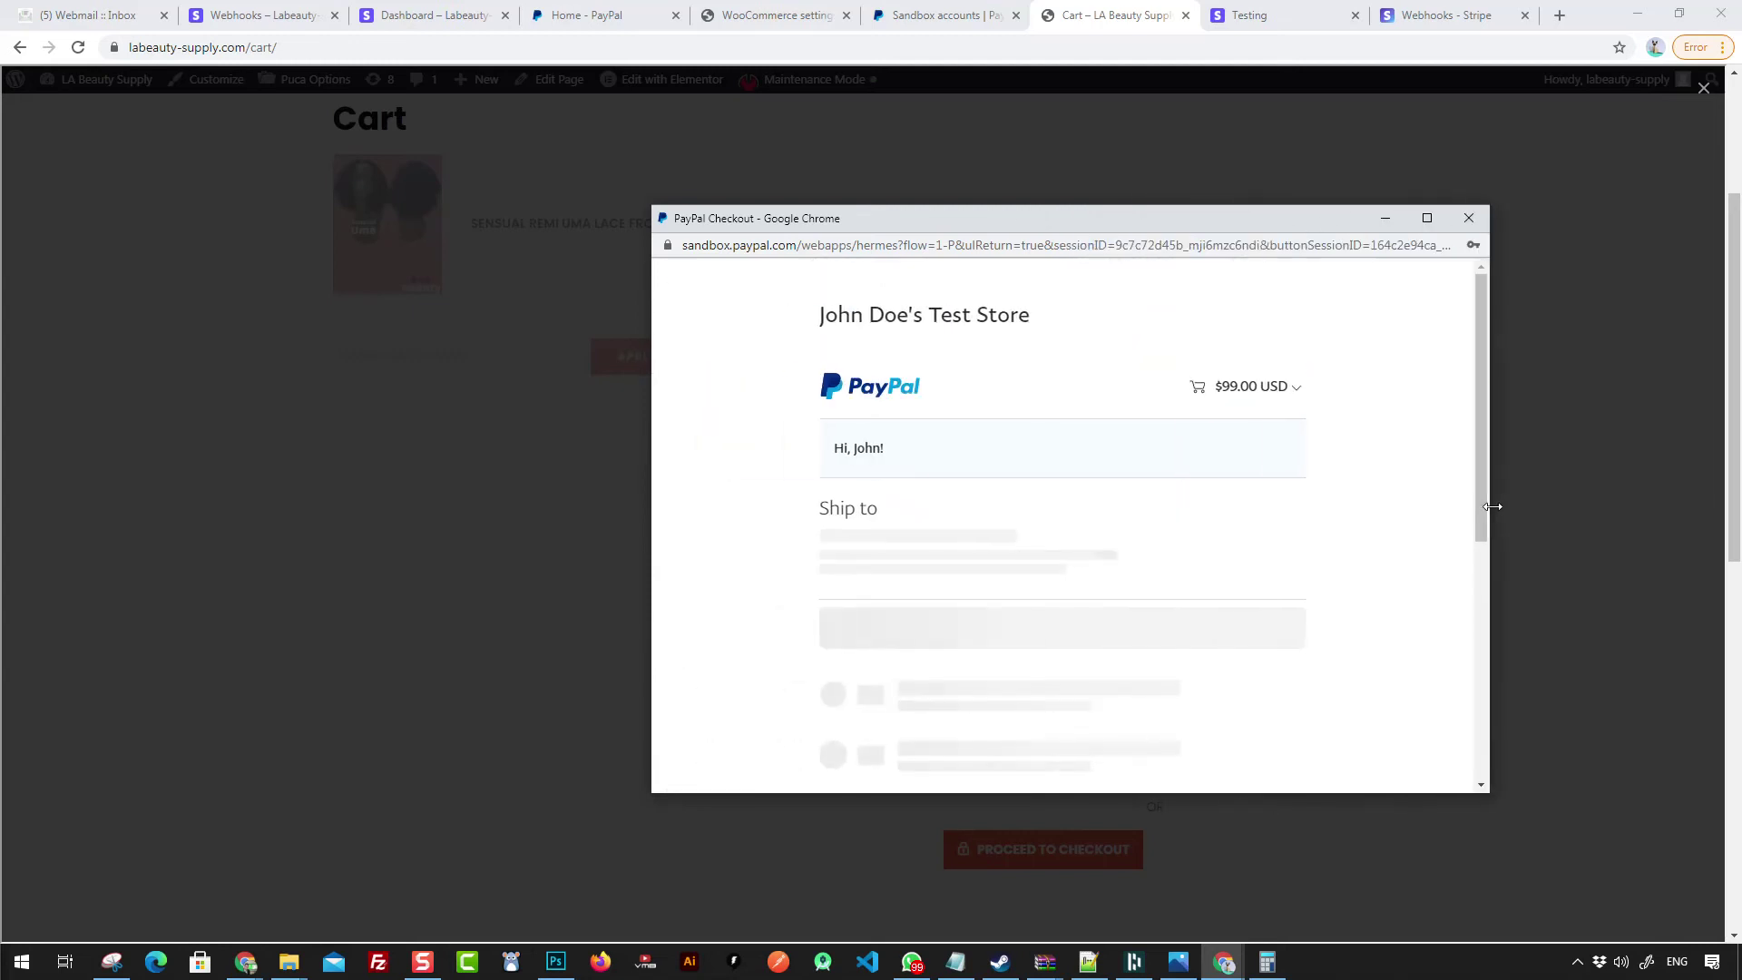
left_click_drag(867, 192, 850, 182)
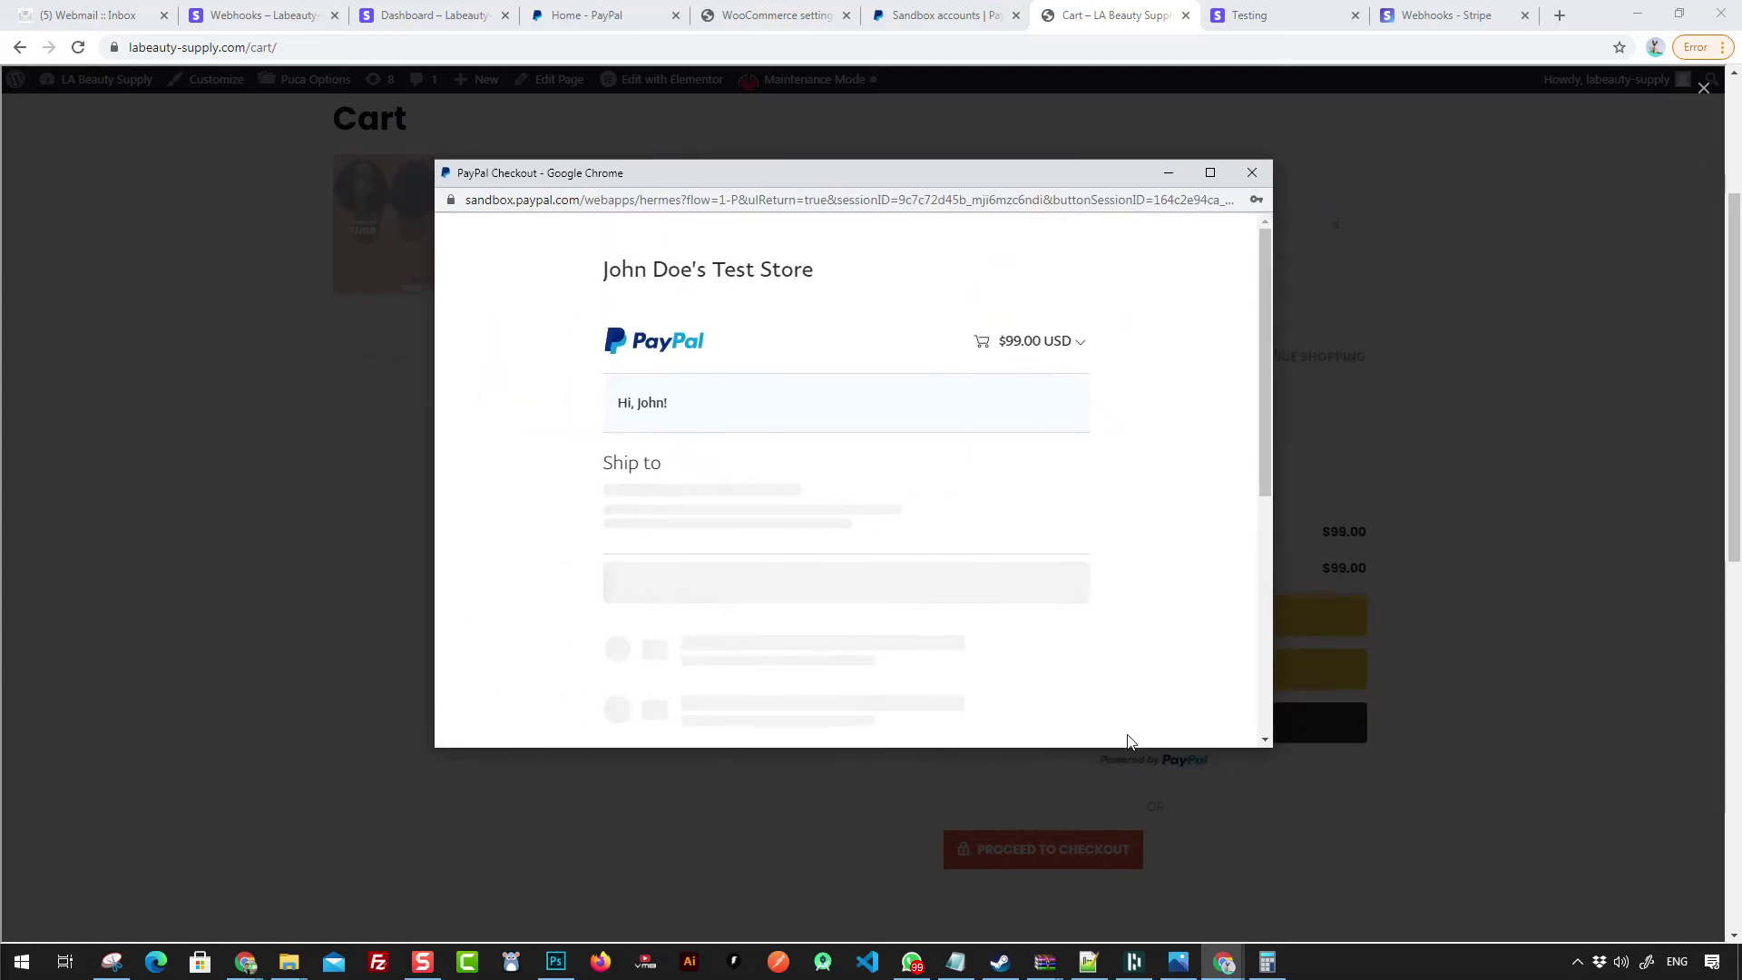
left_click_drag(1128, 746, 1128, 814)
scroll(908, 544, "down", 4)
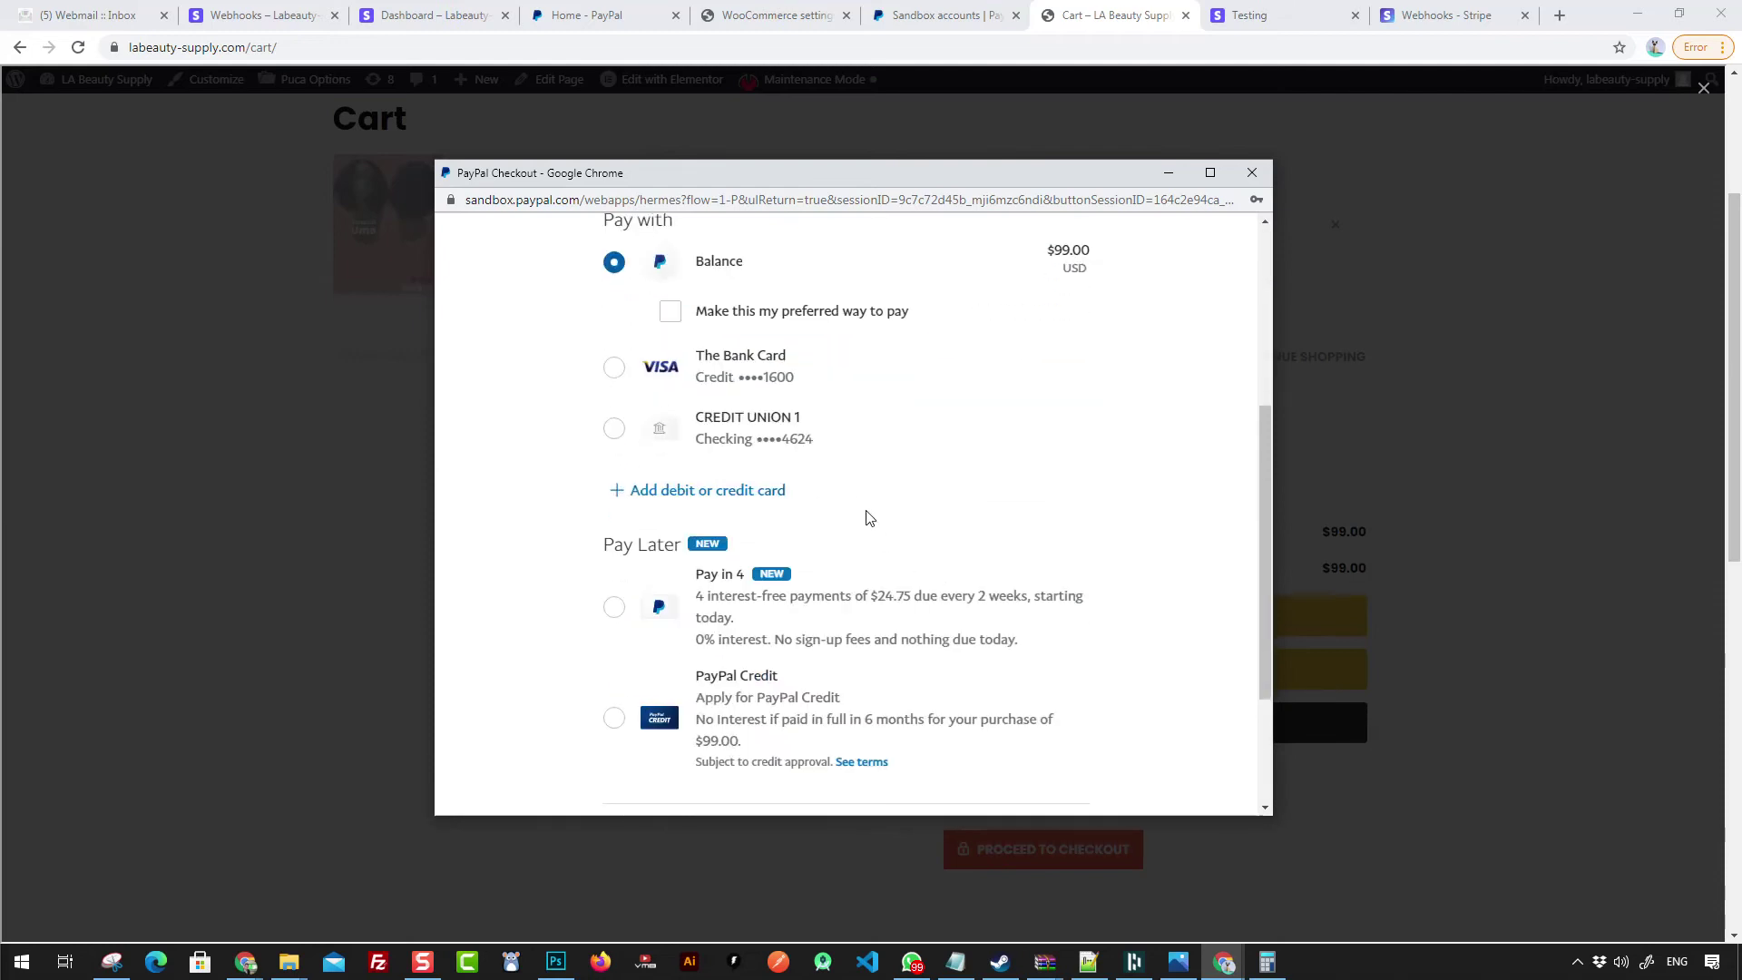
scroll(844, 581, "down", 3)
left_click(872, 778)
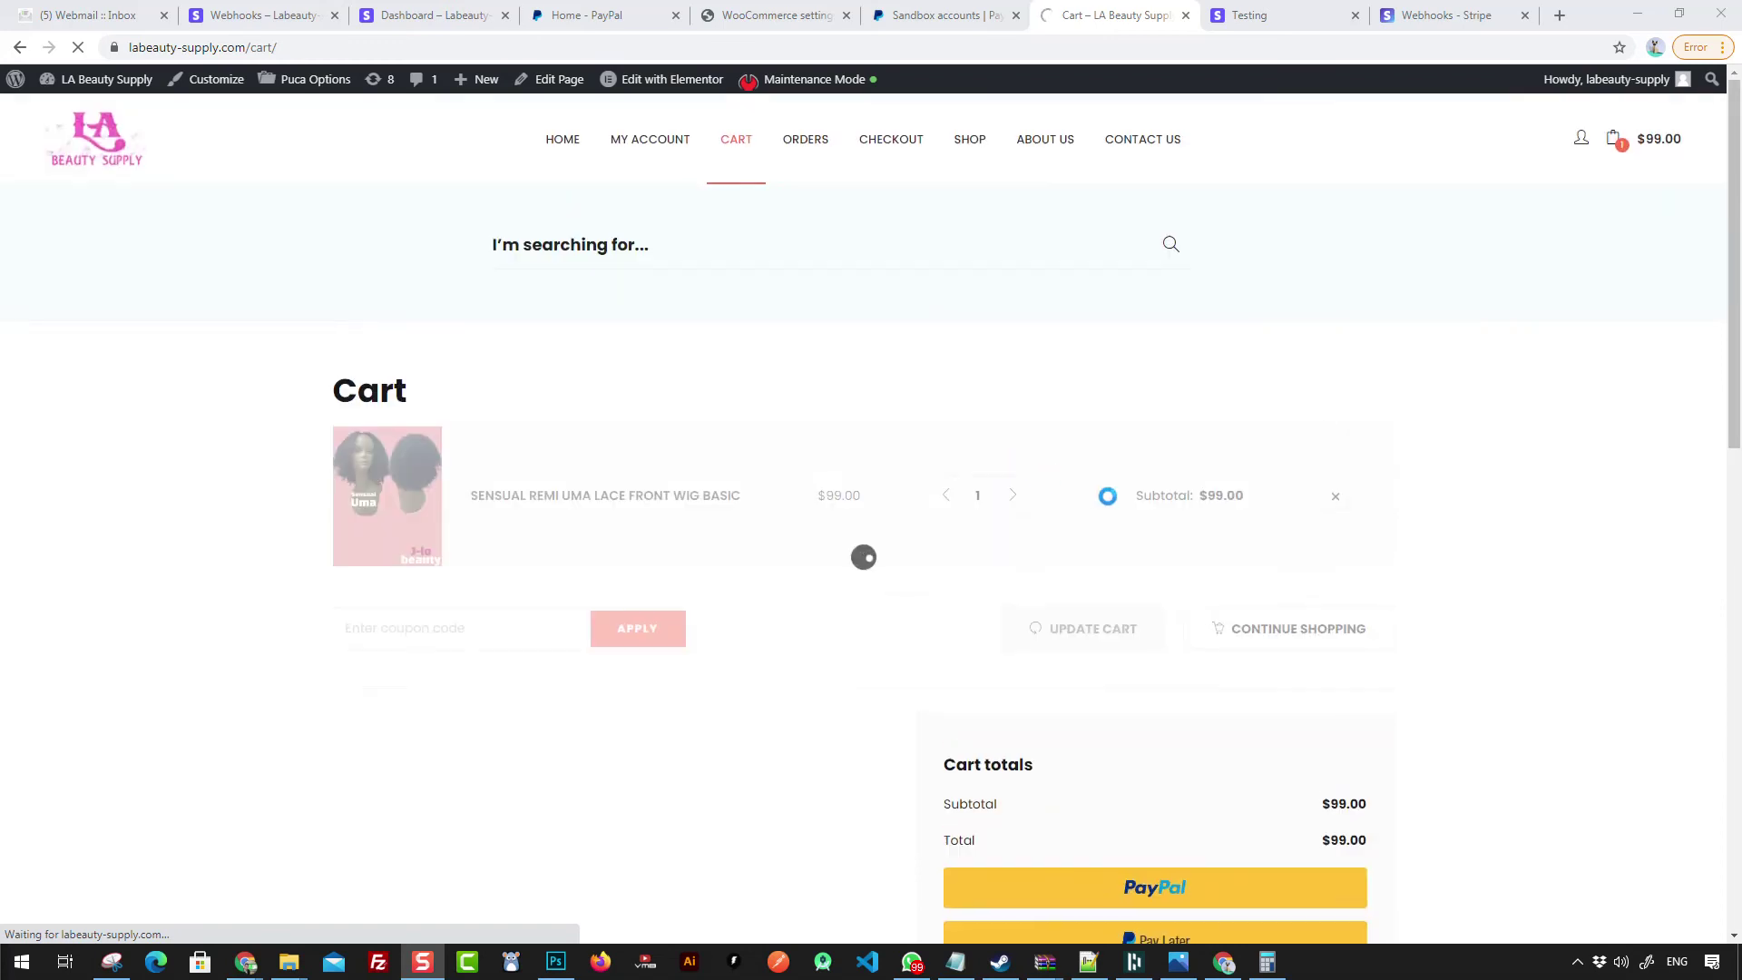
Step: Accept the website's terms and conditions at checkout, continue to payment and review the received order's details
scroll(820, 393, "down", 10)
scroll(994, 490, "up", 9)
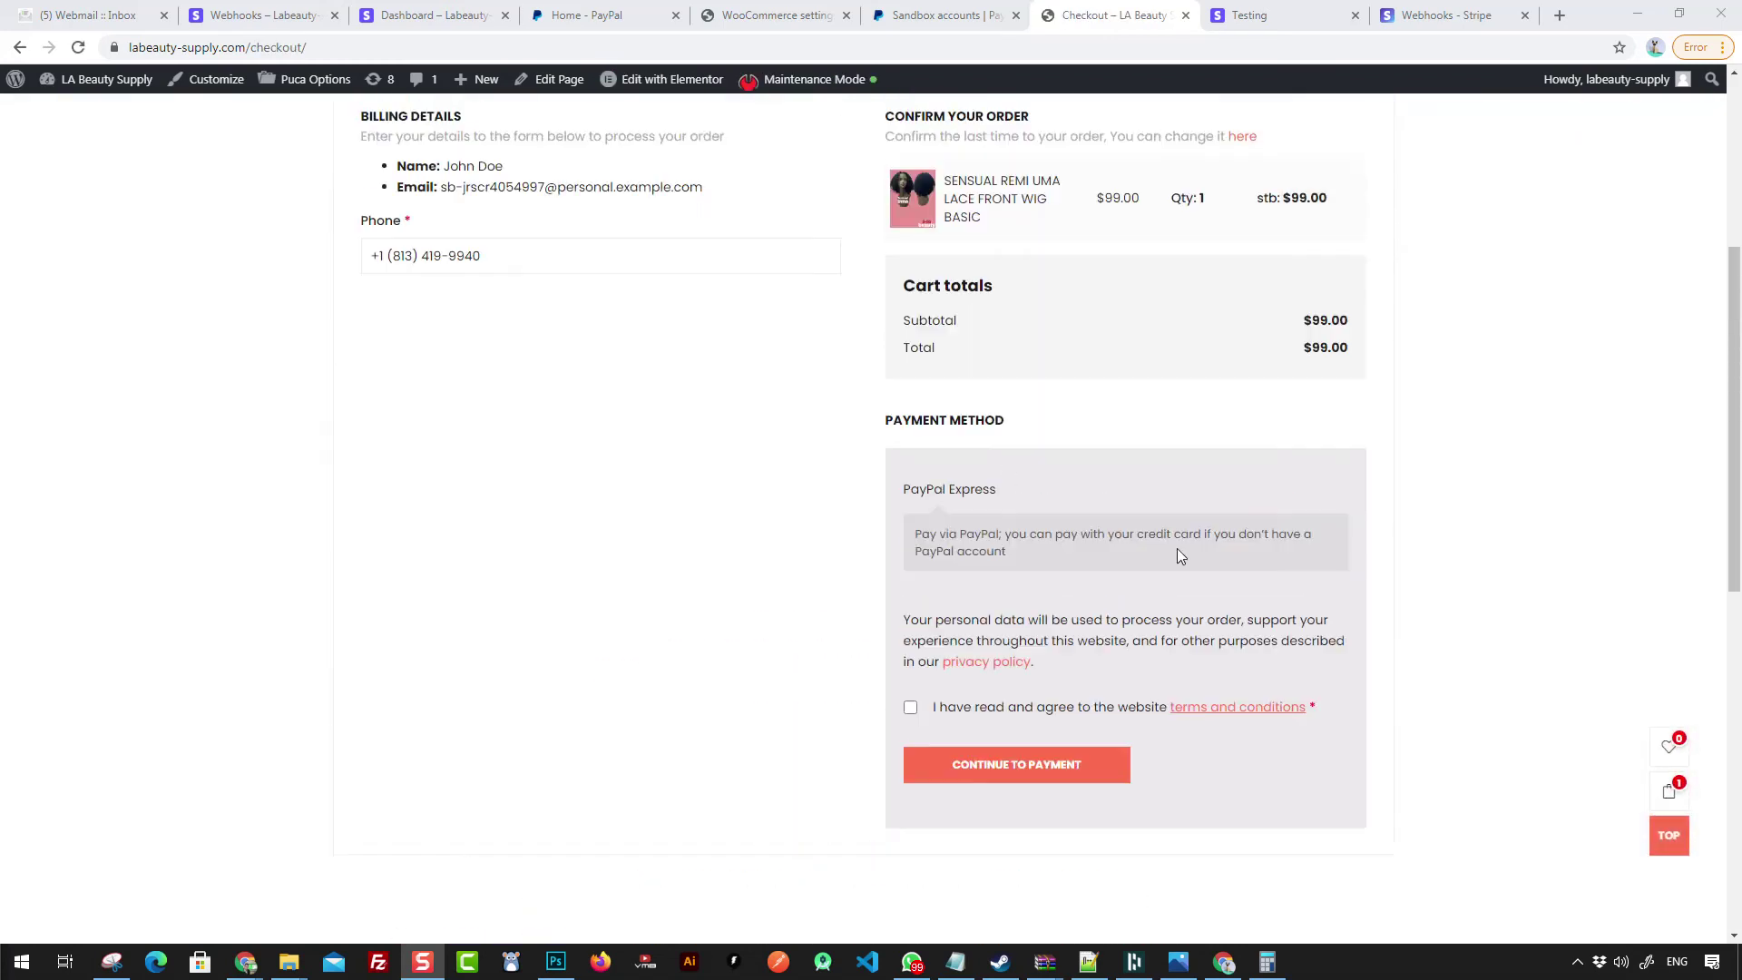
scroll(1179, 556, "down", 4)
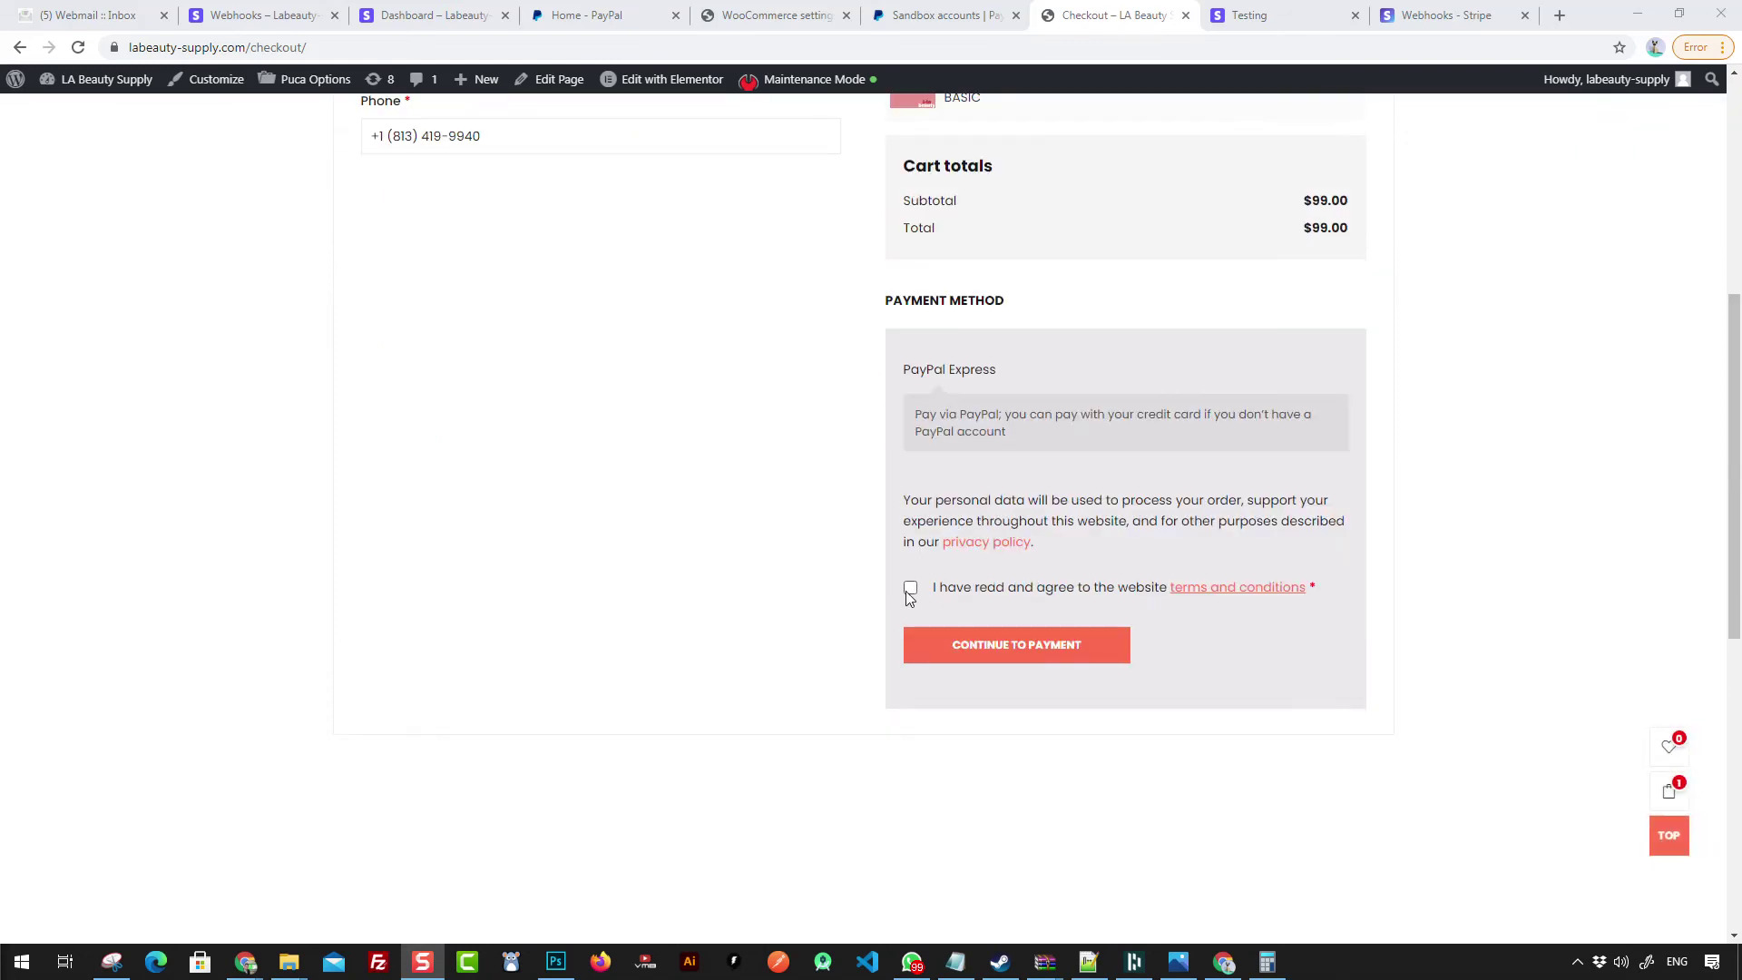
left_click(910, 587)
left_click(1027, 649)
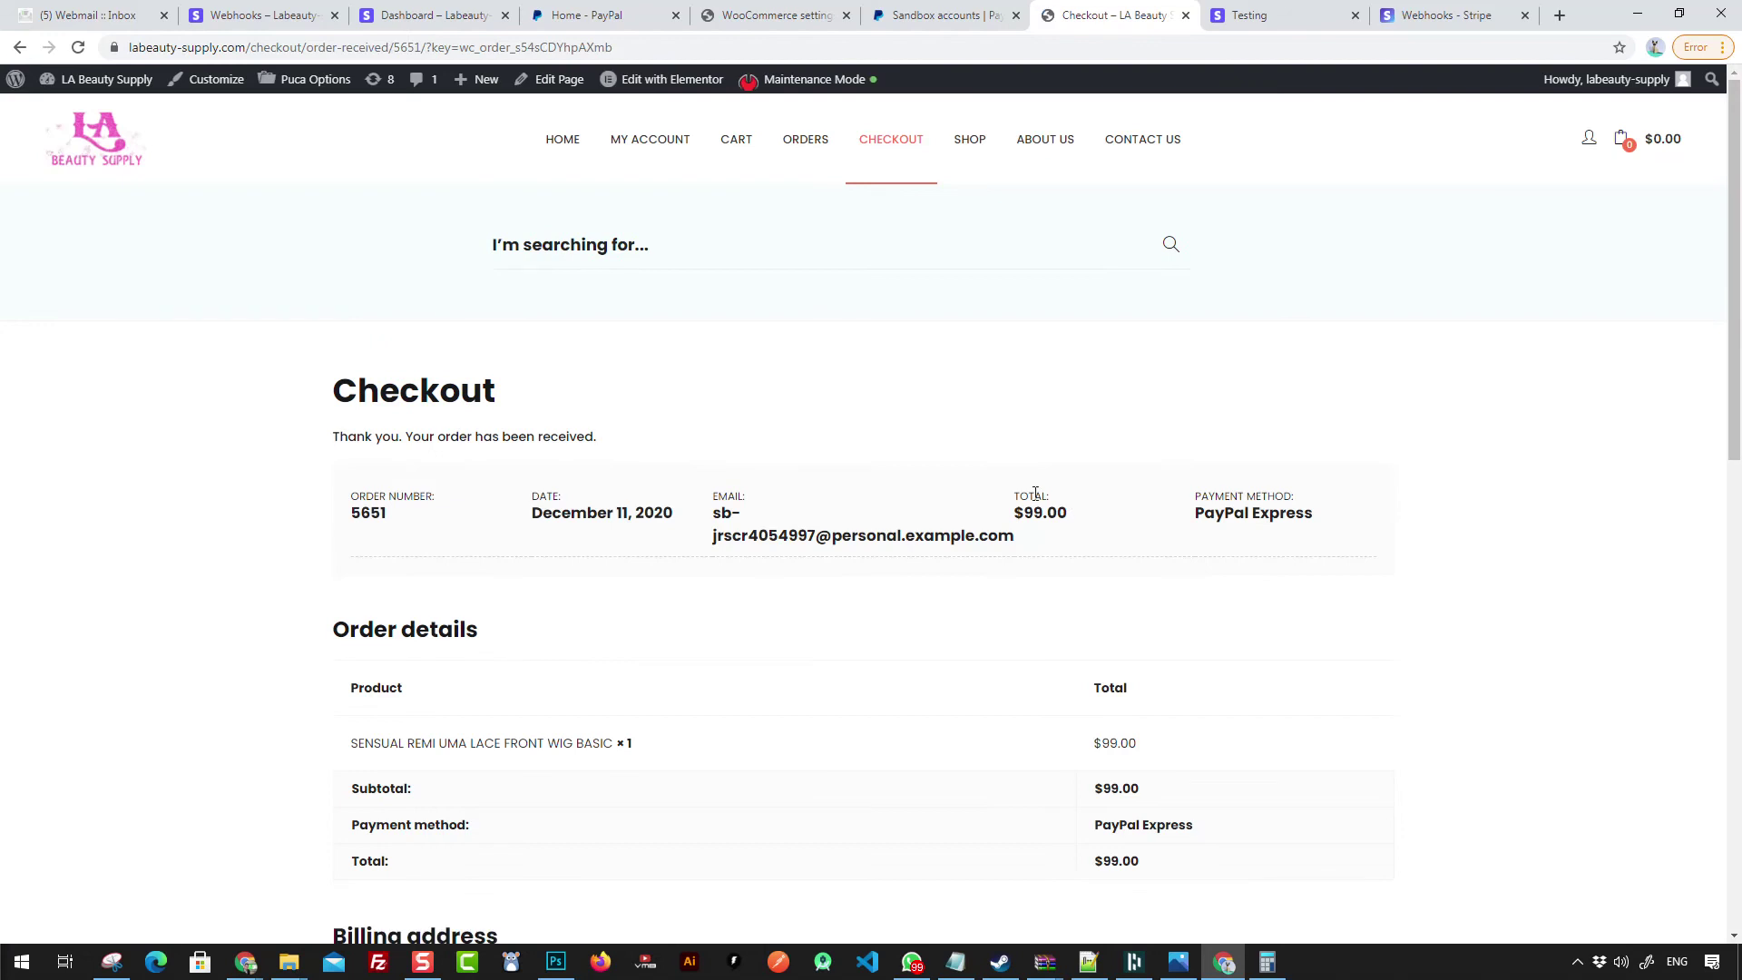
scroll(662, 426, "down", 5)
scroll(659, 445, "up", 3)
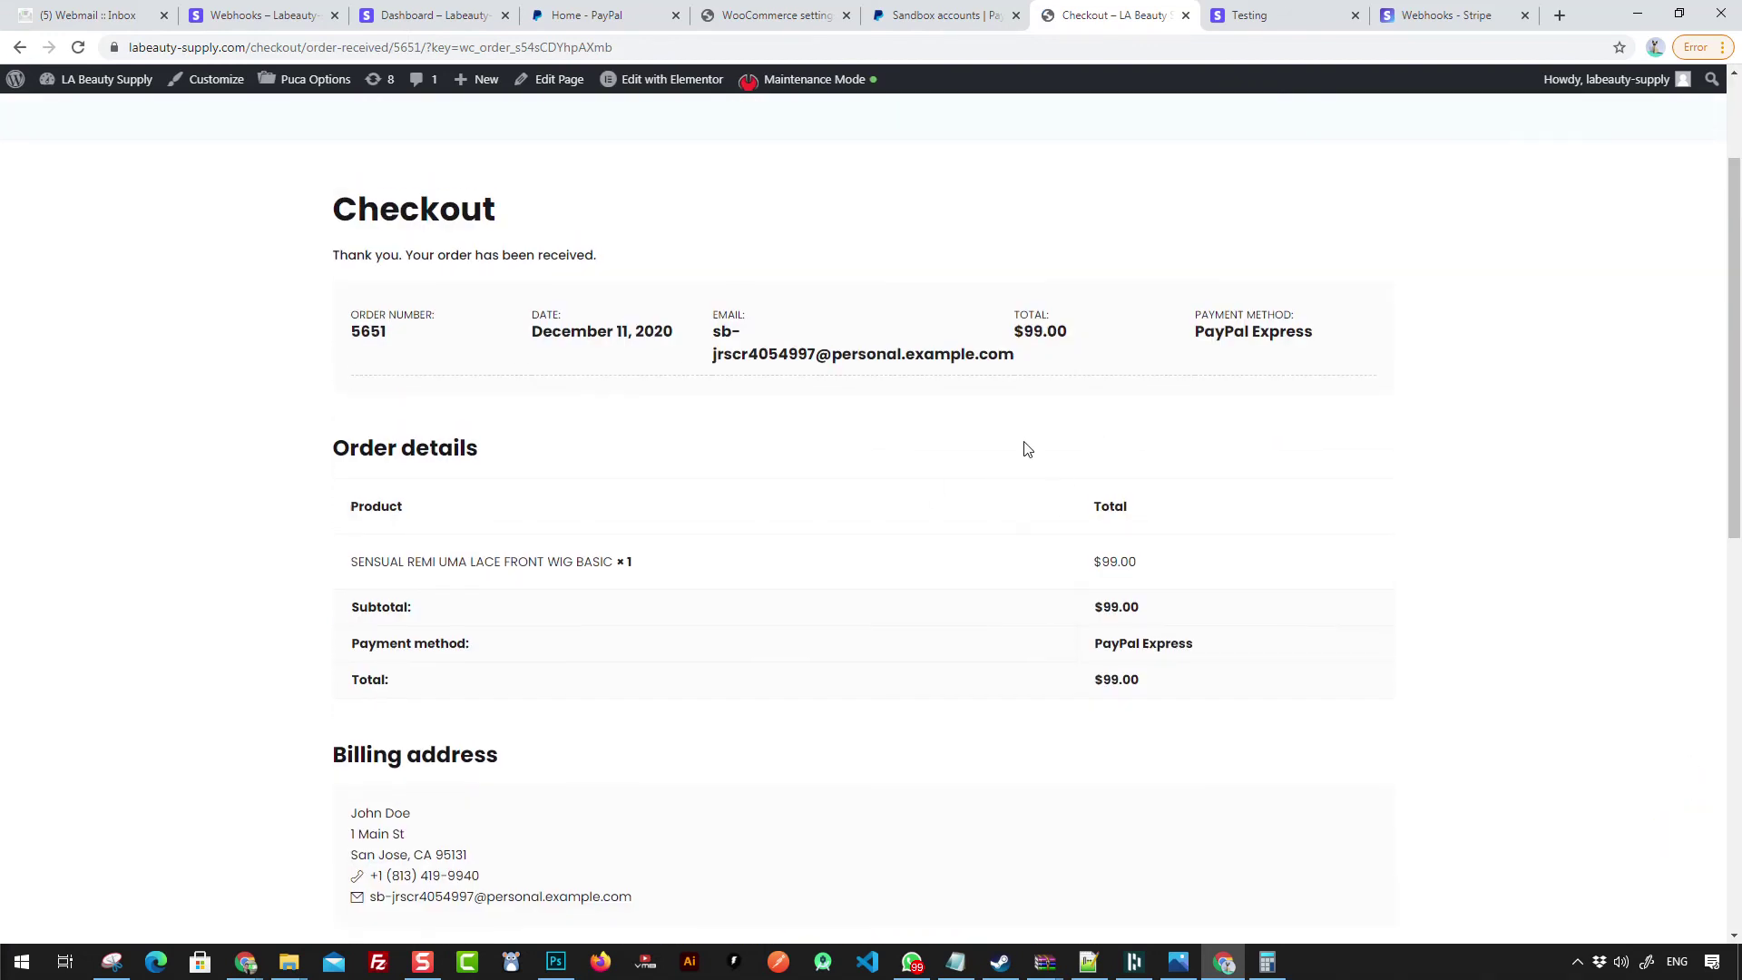
scroll(825, 462, "up", 2)
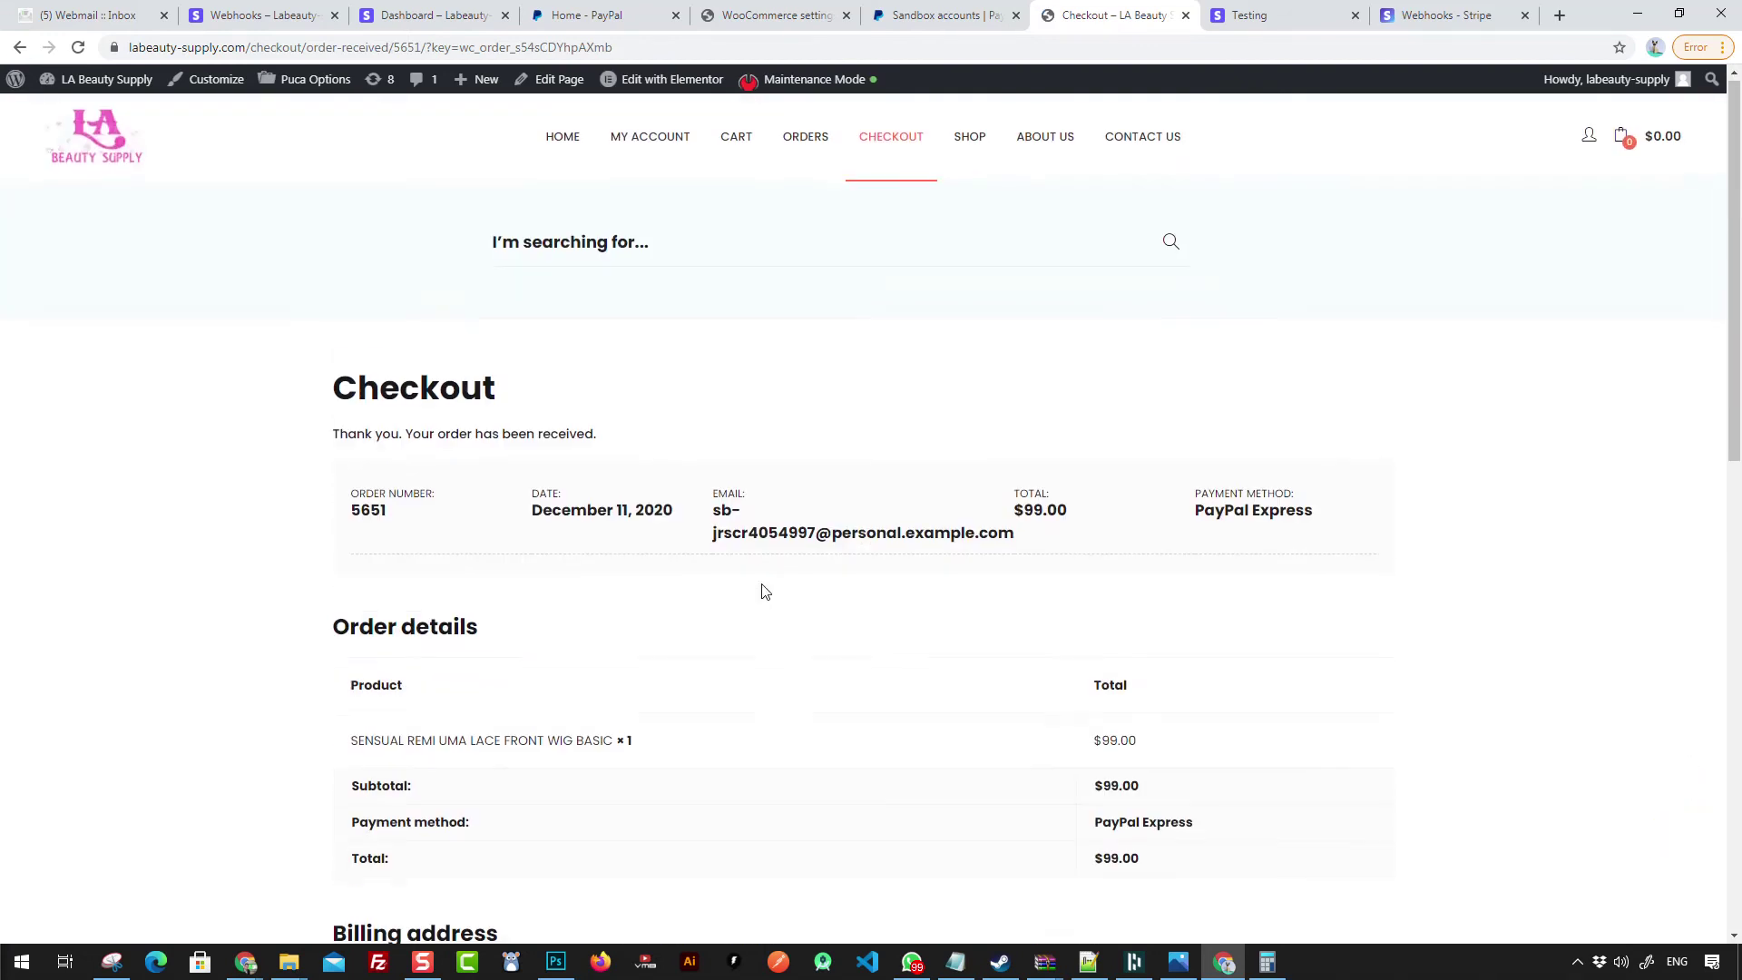
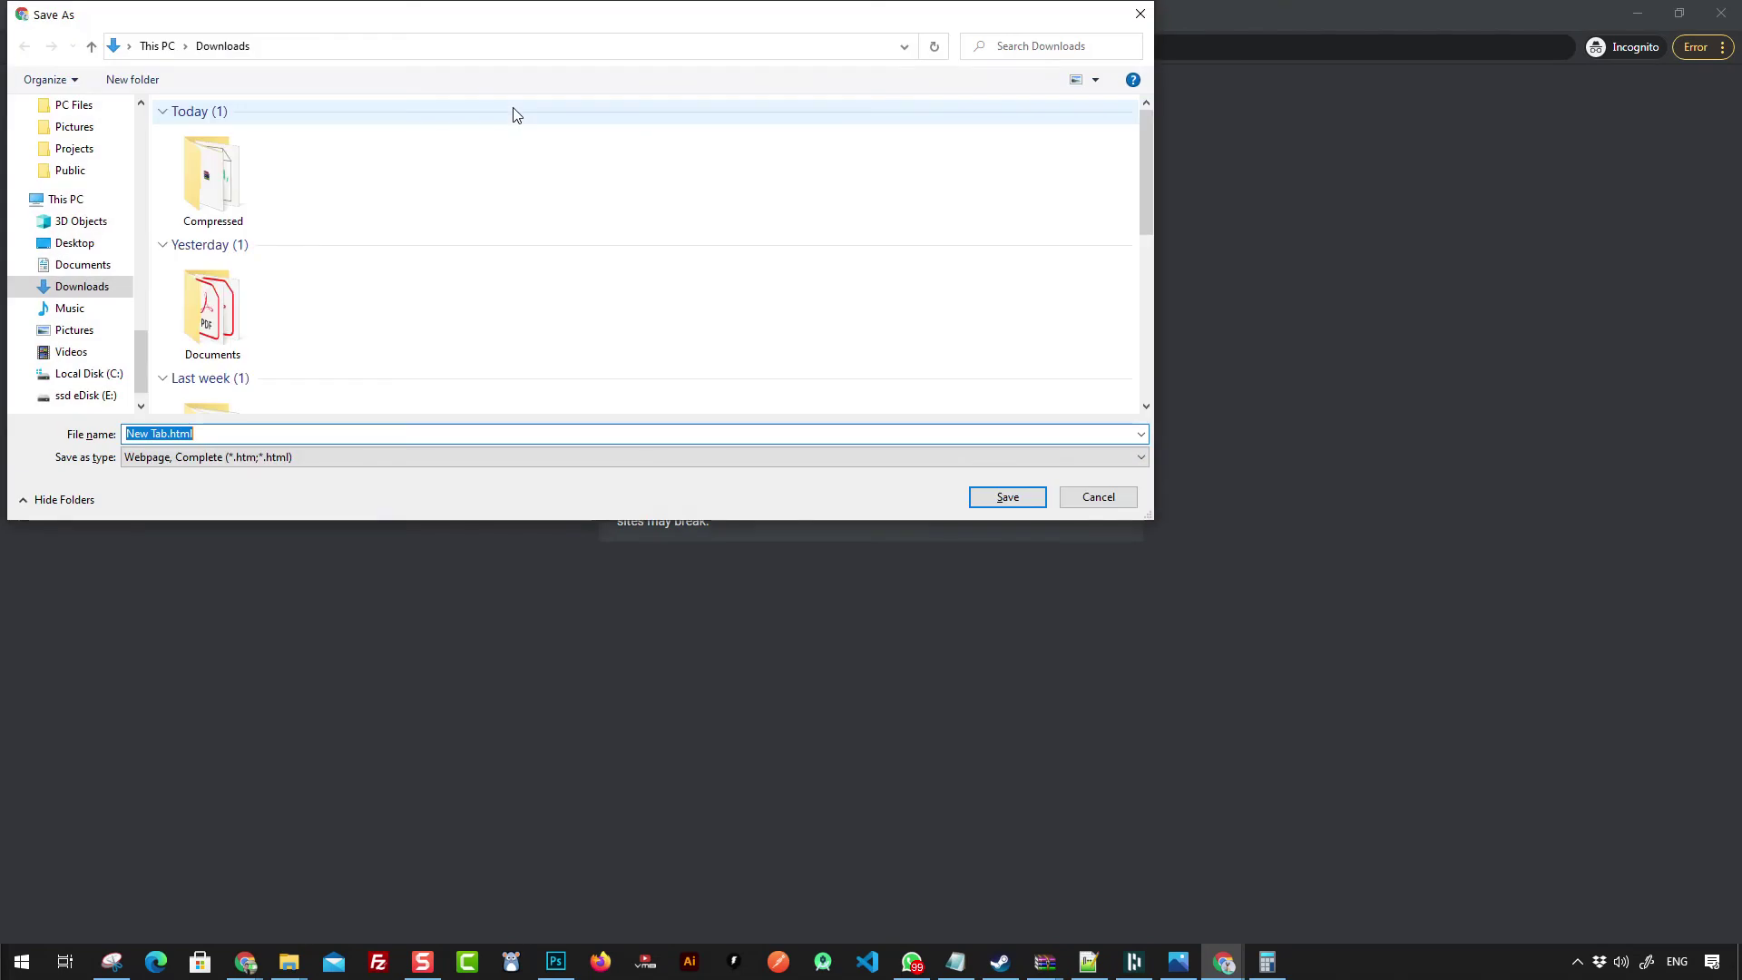
Step: Dismiss the Save As dialog in the incognito window and search the web for "sandnoxpaypal"
left_click(1140, 14)
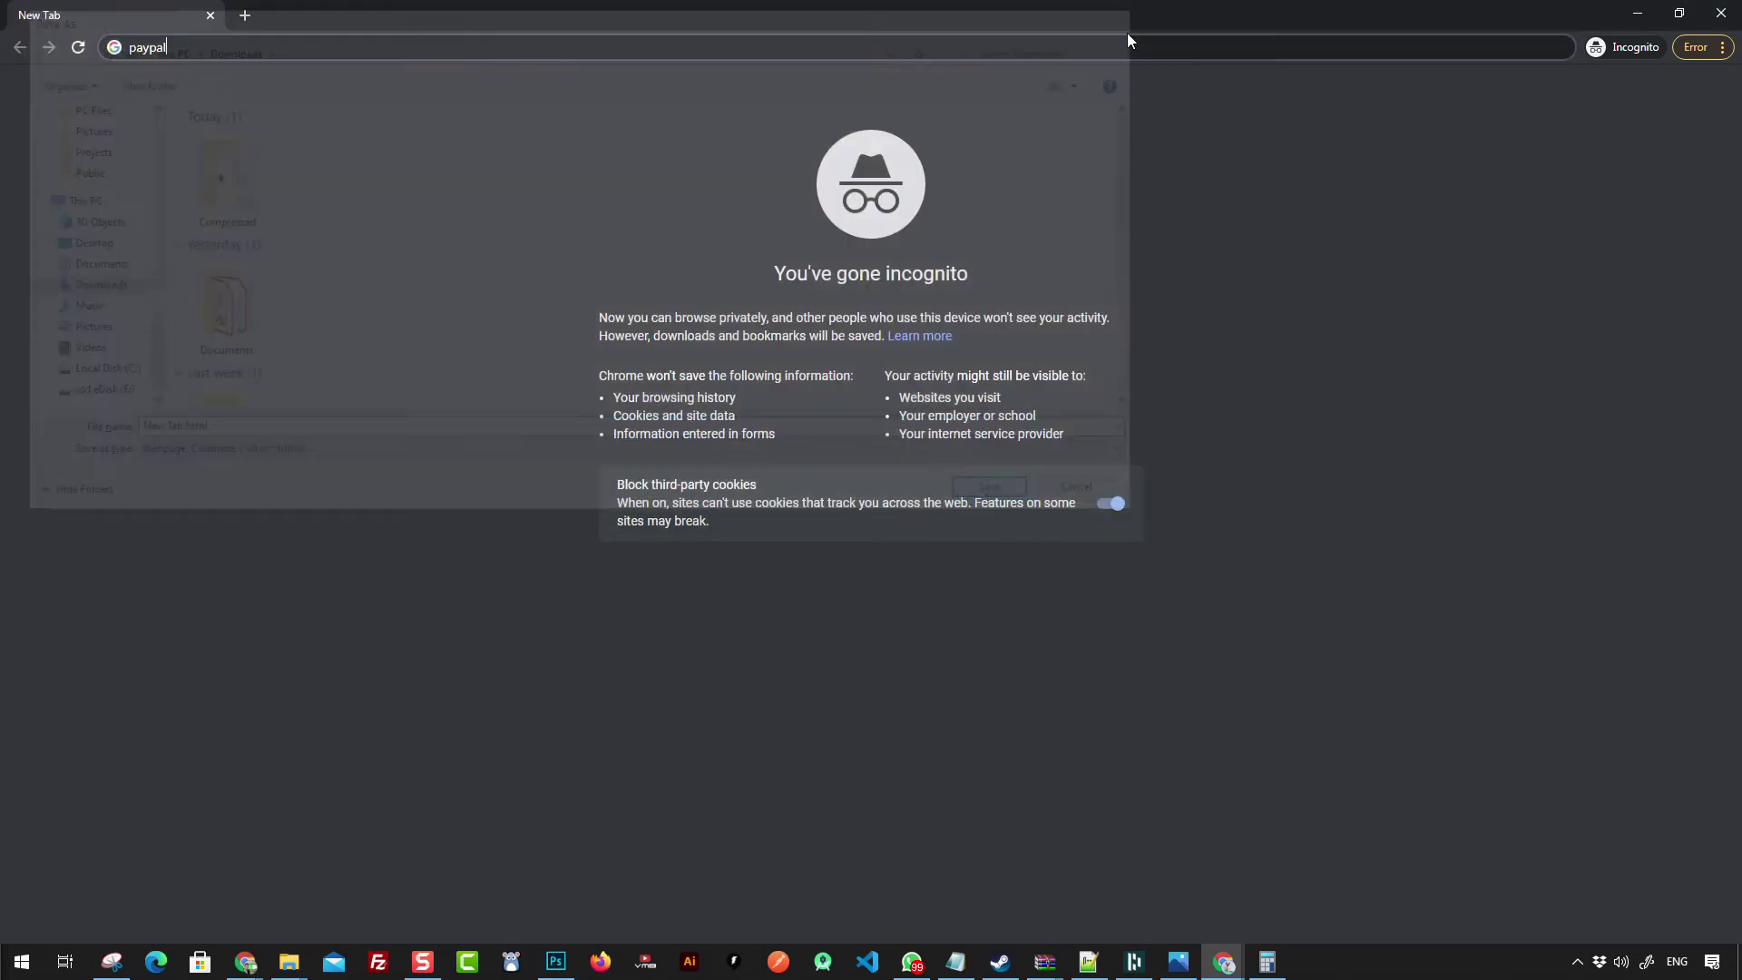
left_click(614, 57)
type("sand")
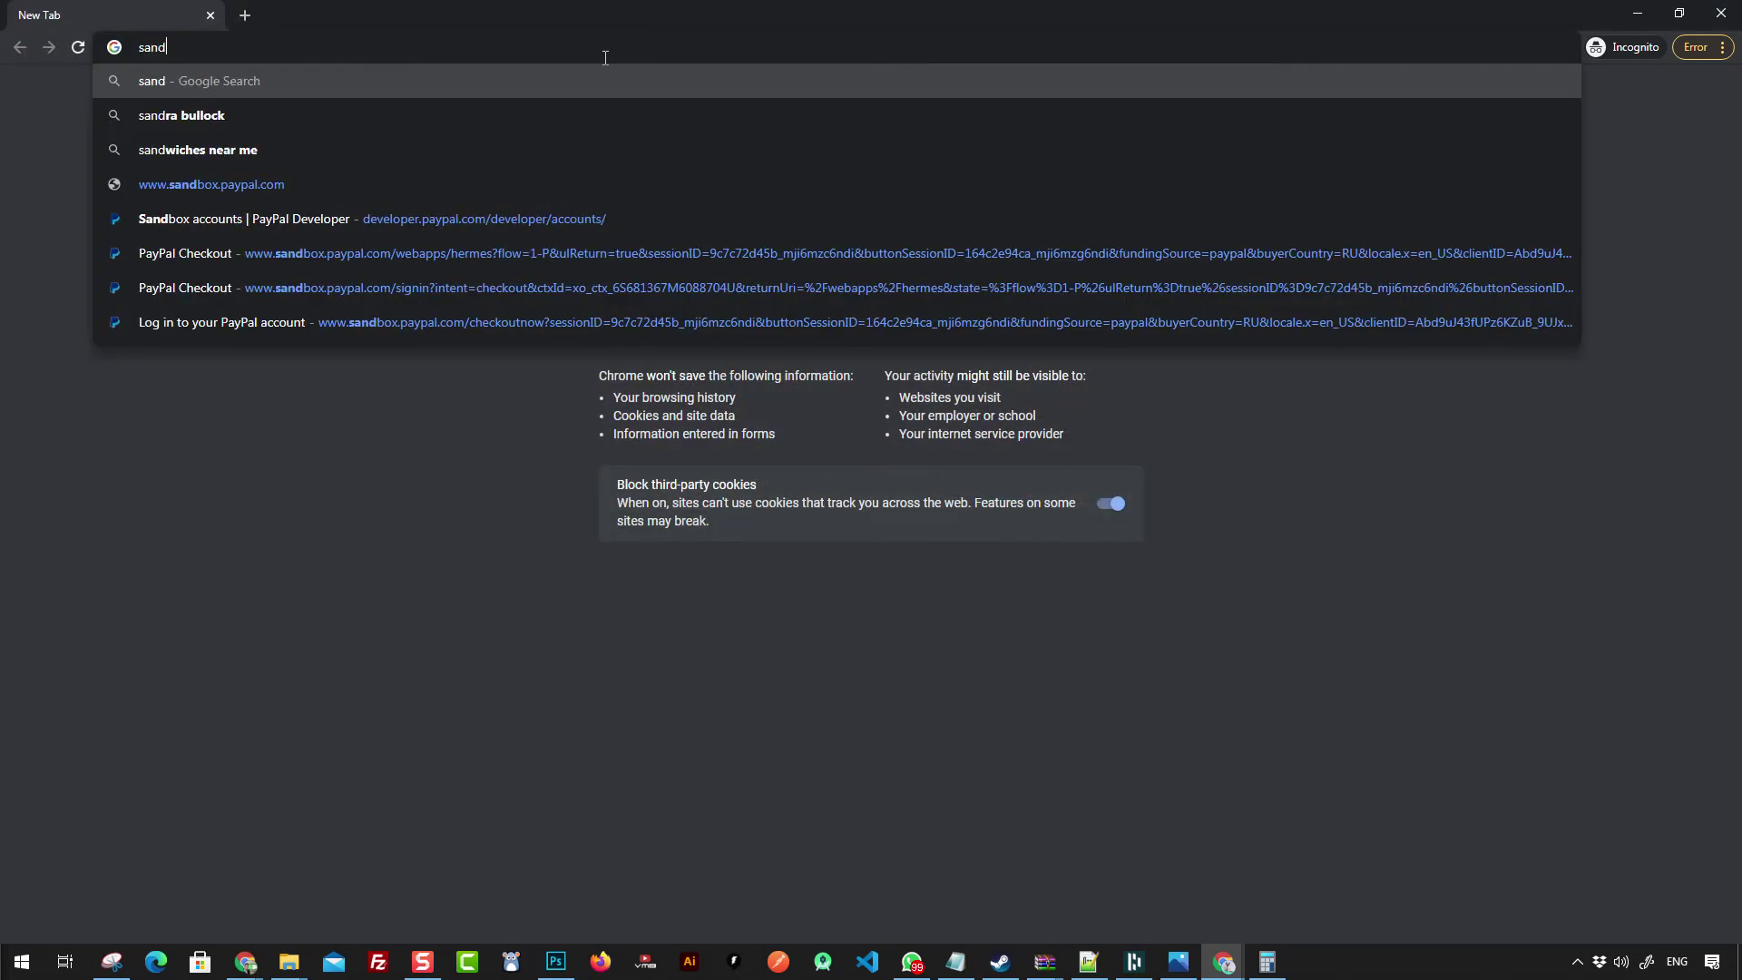
type("noxpa")
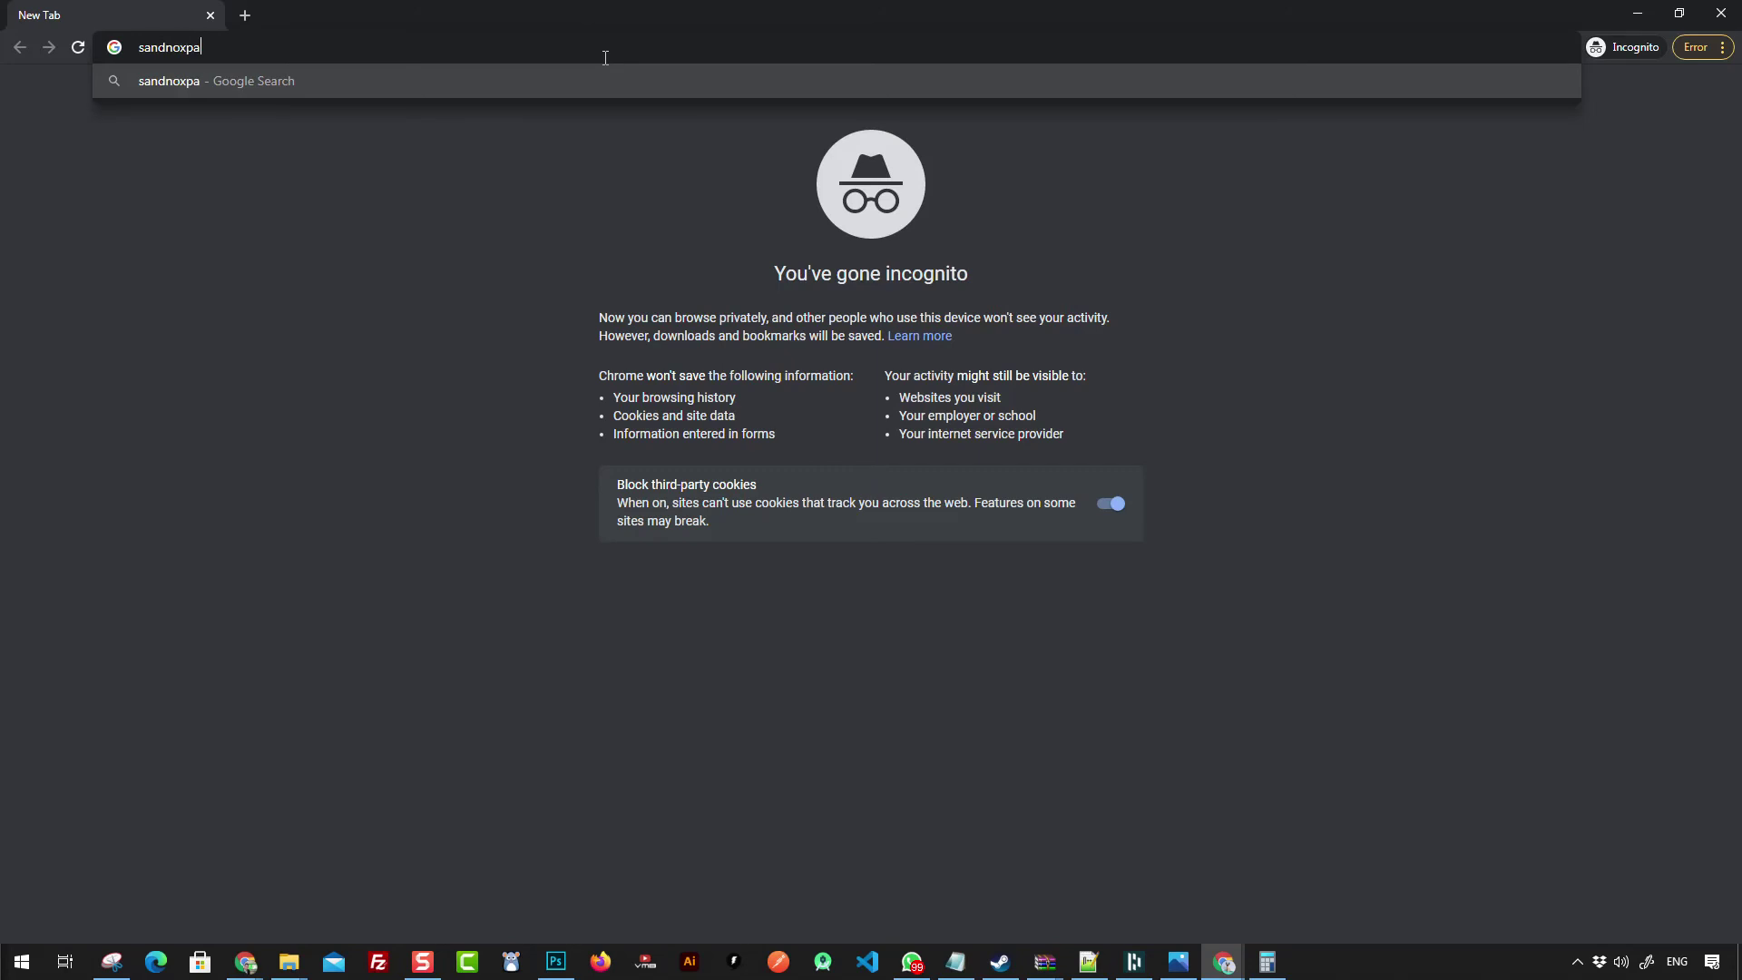
type("ypal")
key("Return")
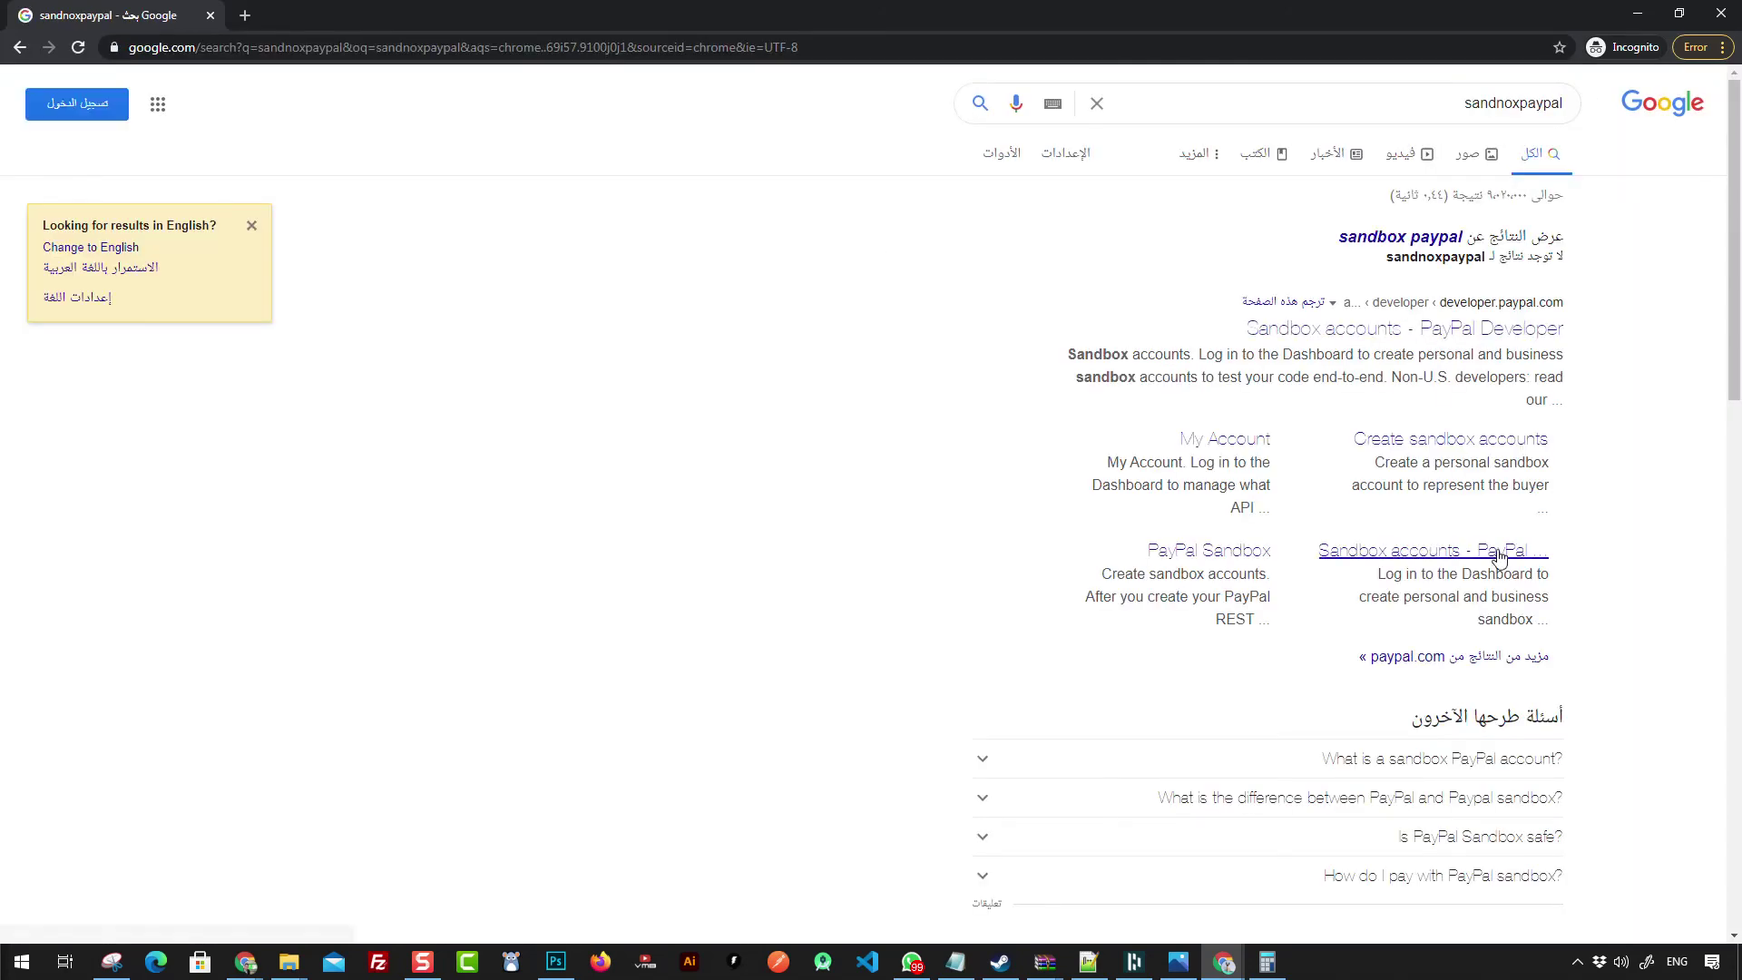
Step: Open the Sandbox accounts and My Account results in new tabs and go to the dashboard login from My Account
middle_click(1464, 551)
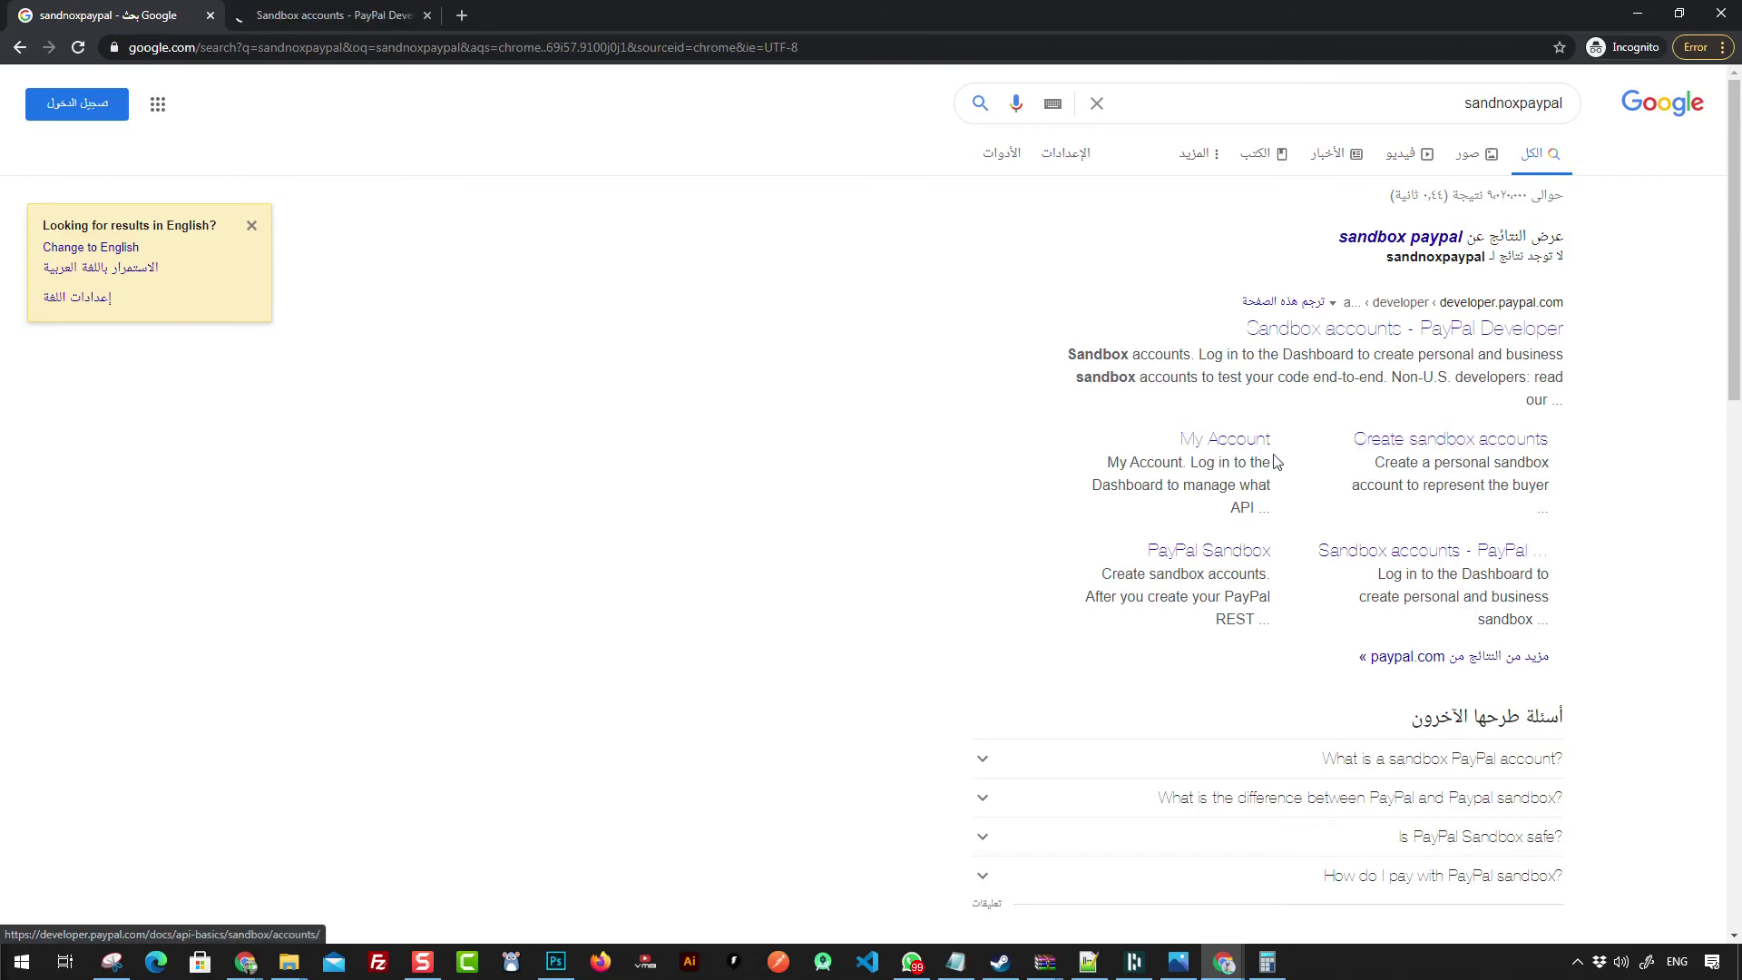
middle_click(1221, 441)
key("ctrl+3")
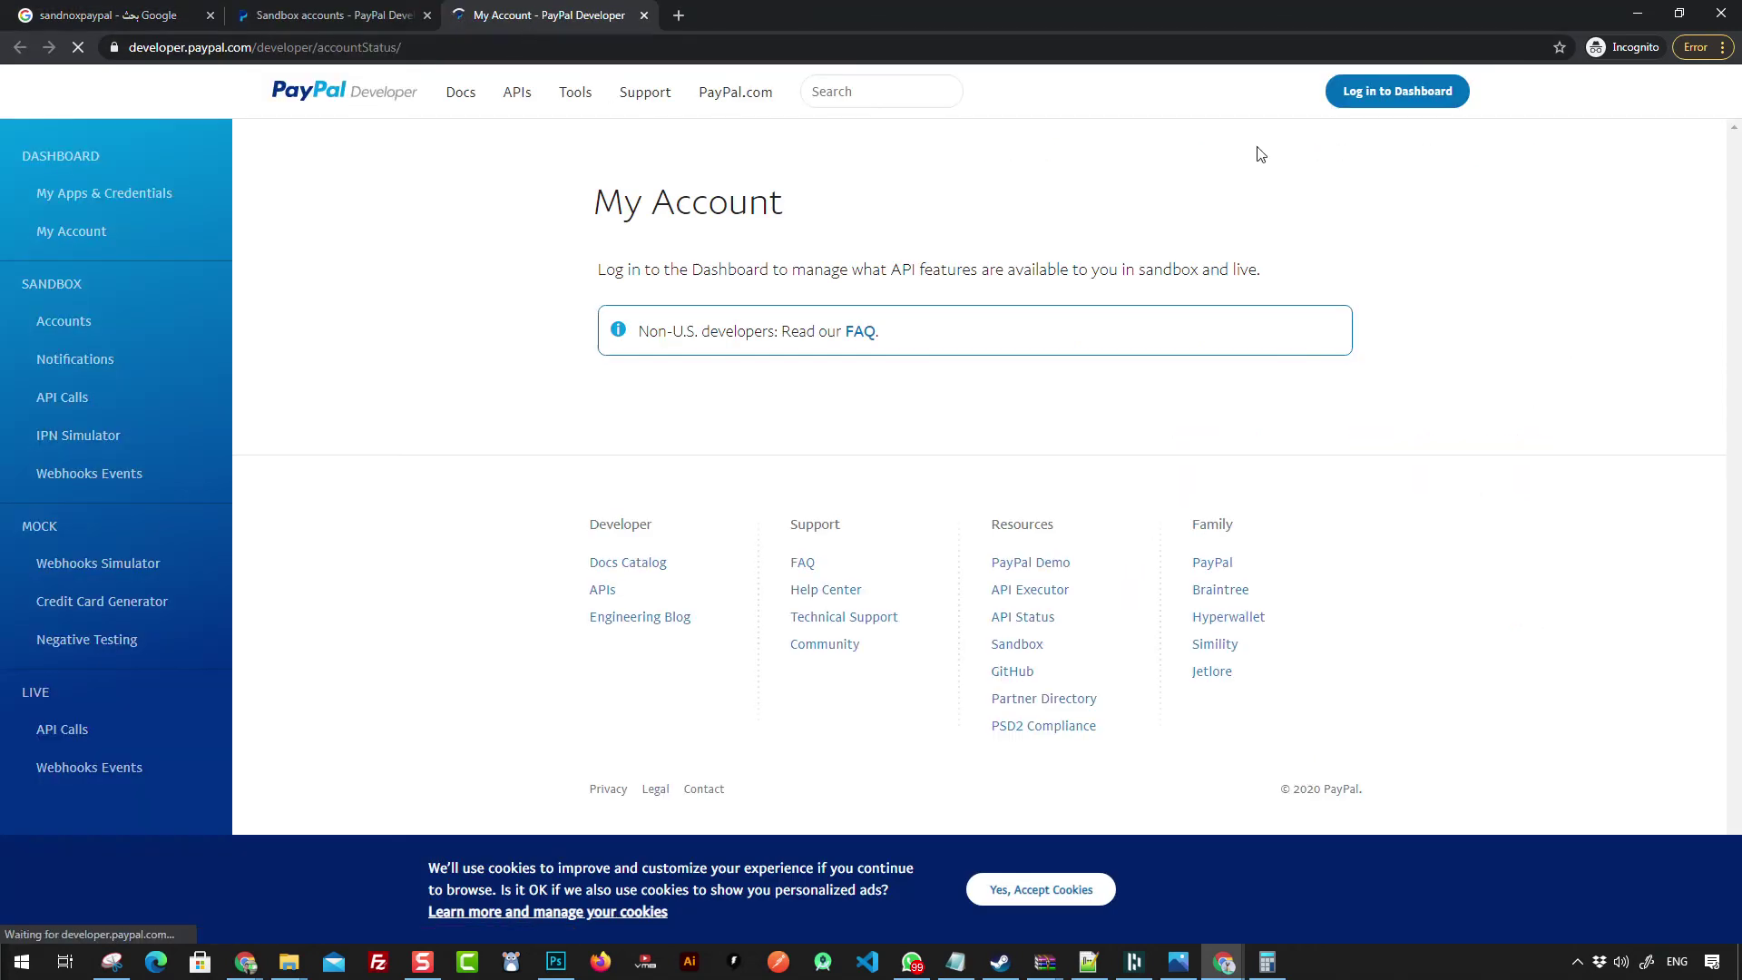
left_click(1400, 92)
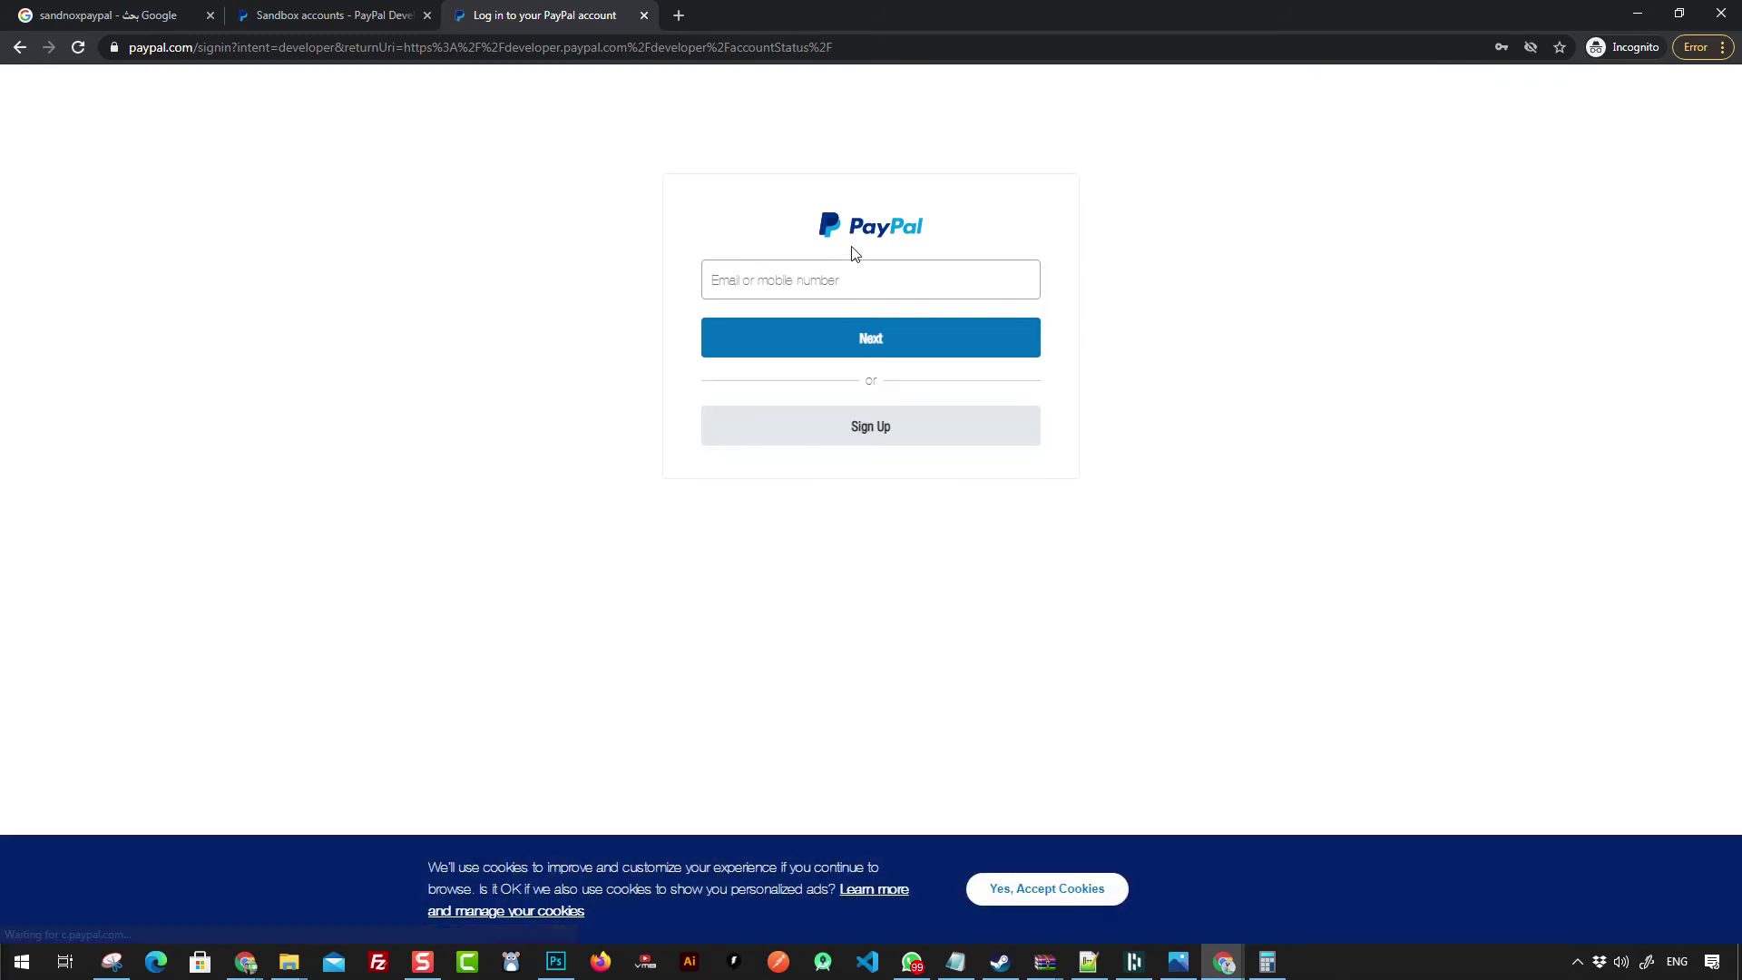
Step: Check the Sandbox accounts page and look through the search results for a sandbox login page
left_click(355, 22)
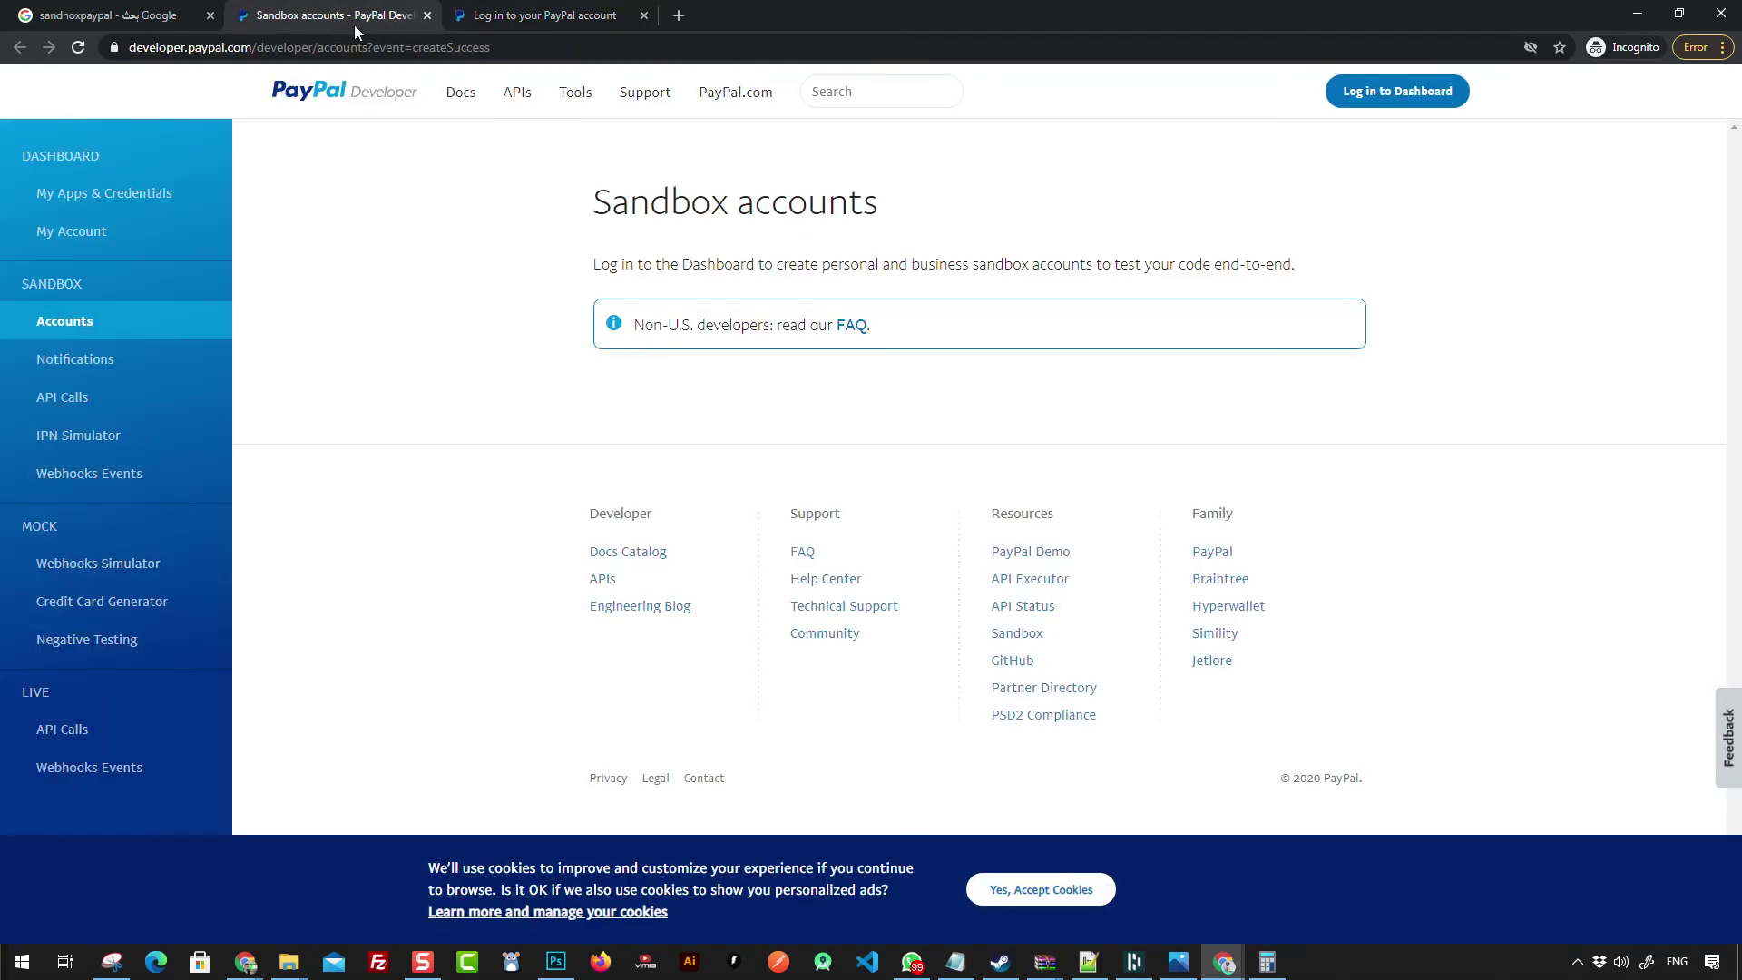
left_click(132, 27)
scroll(1405, 359, "down", 7)
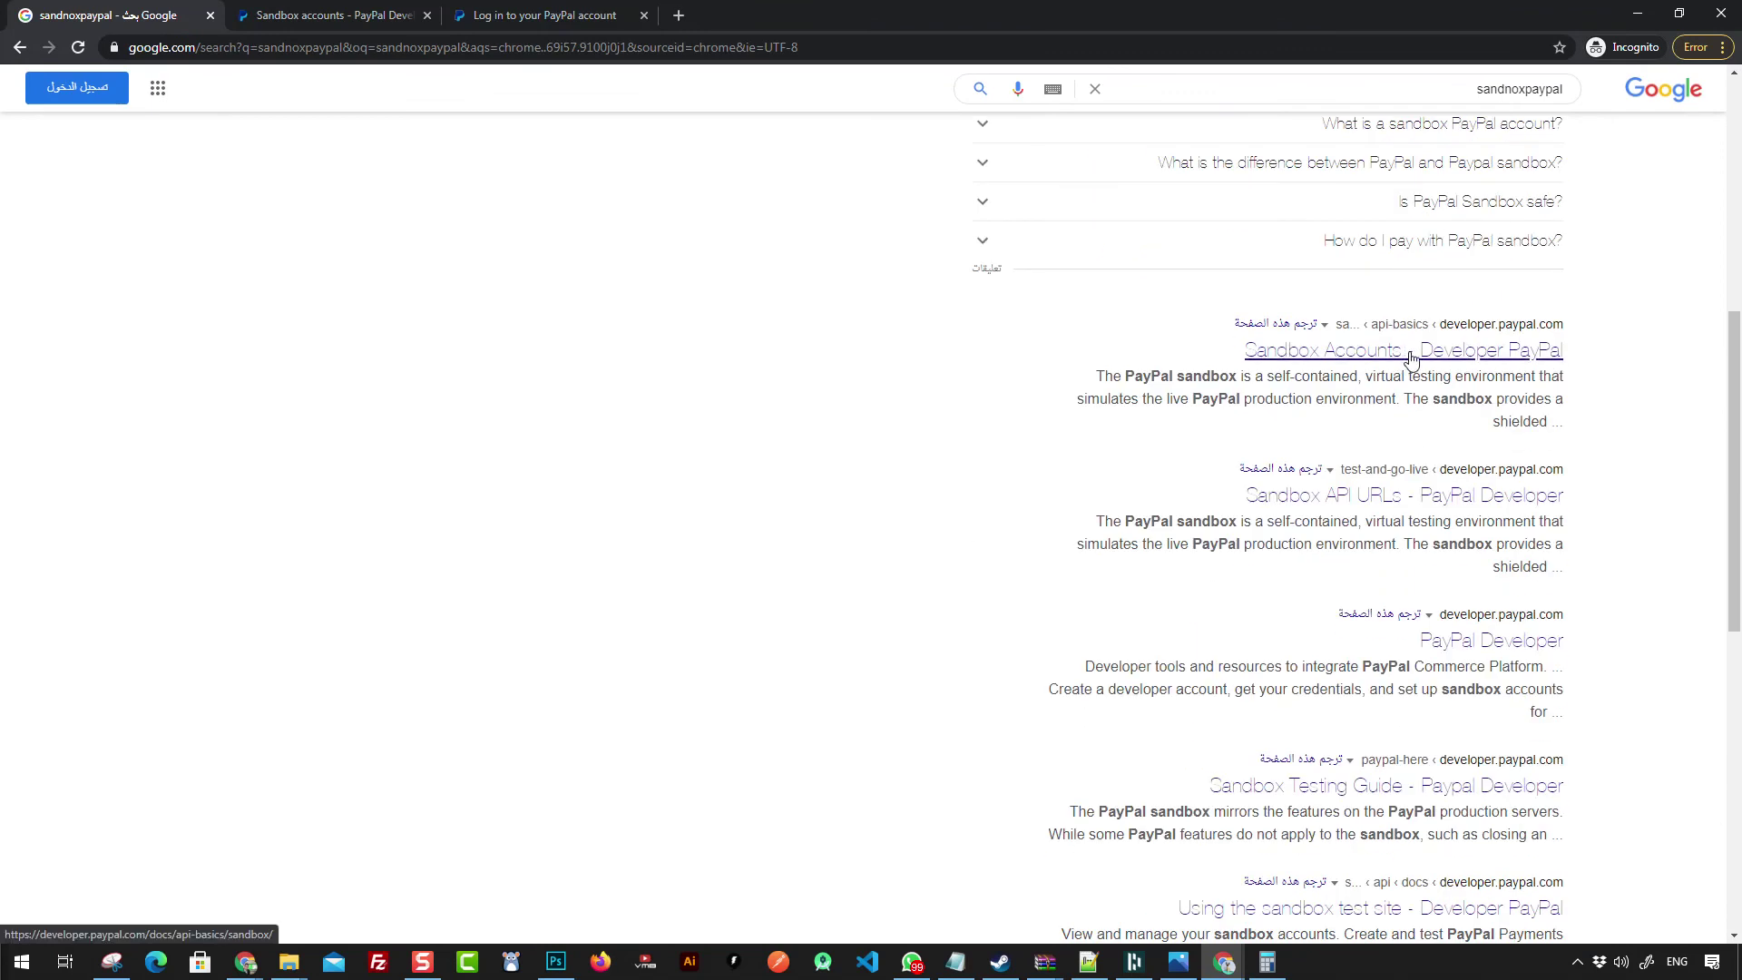
scroll(1529, 657, "down", 2)
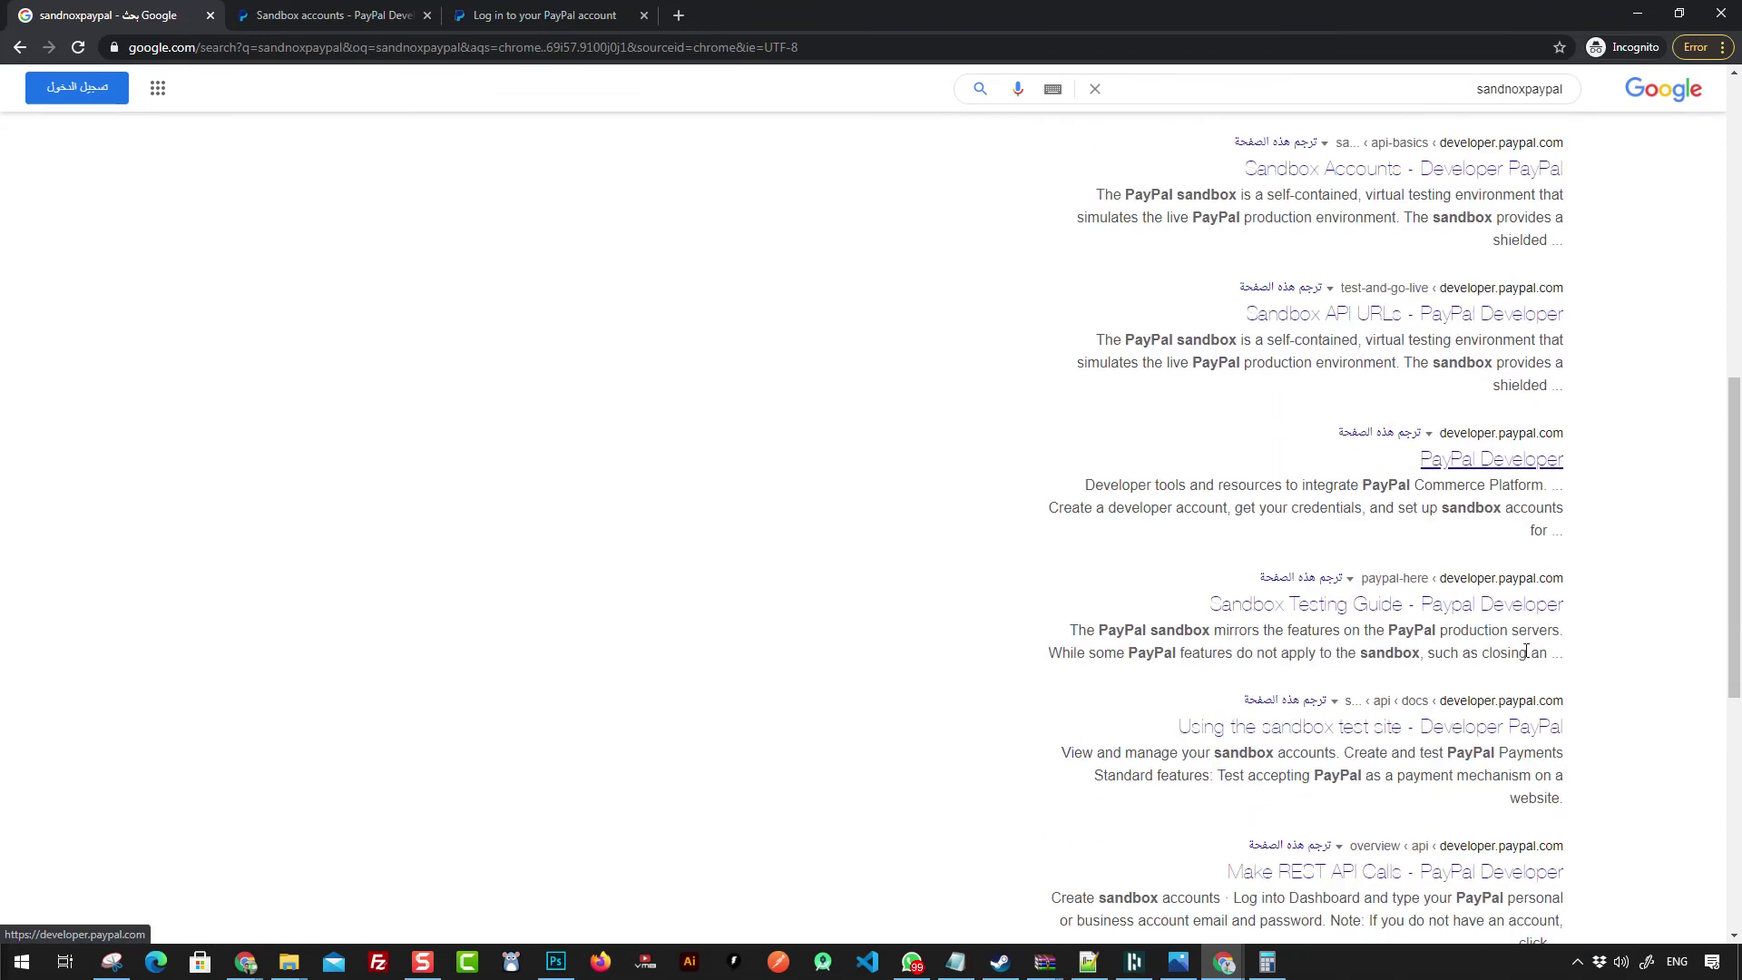
scroll(1506, 655, "down", 1)
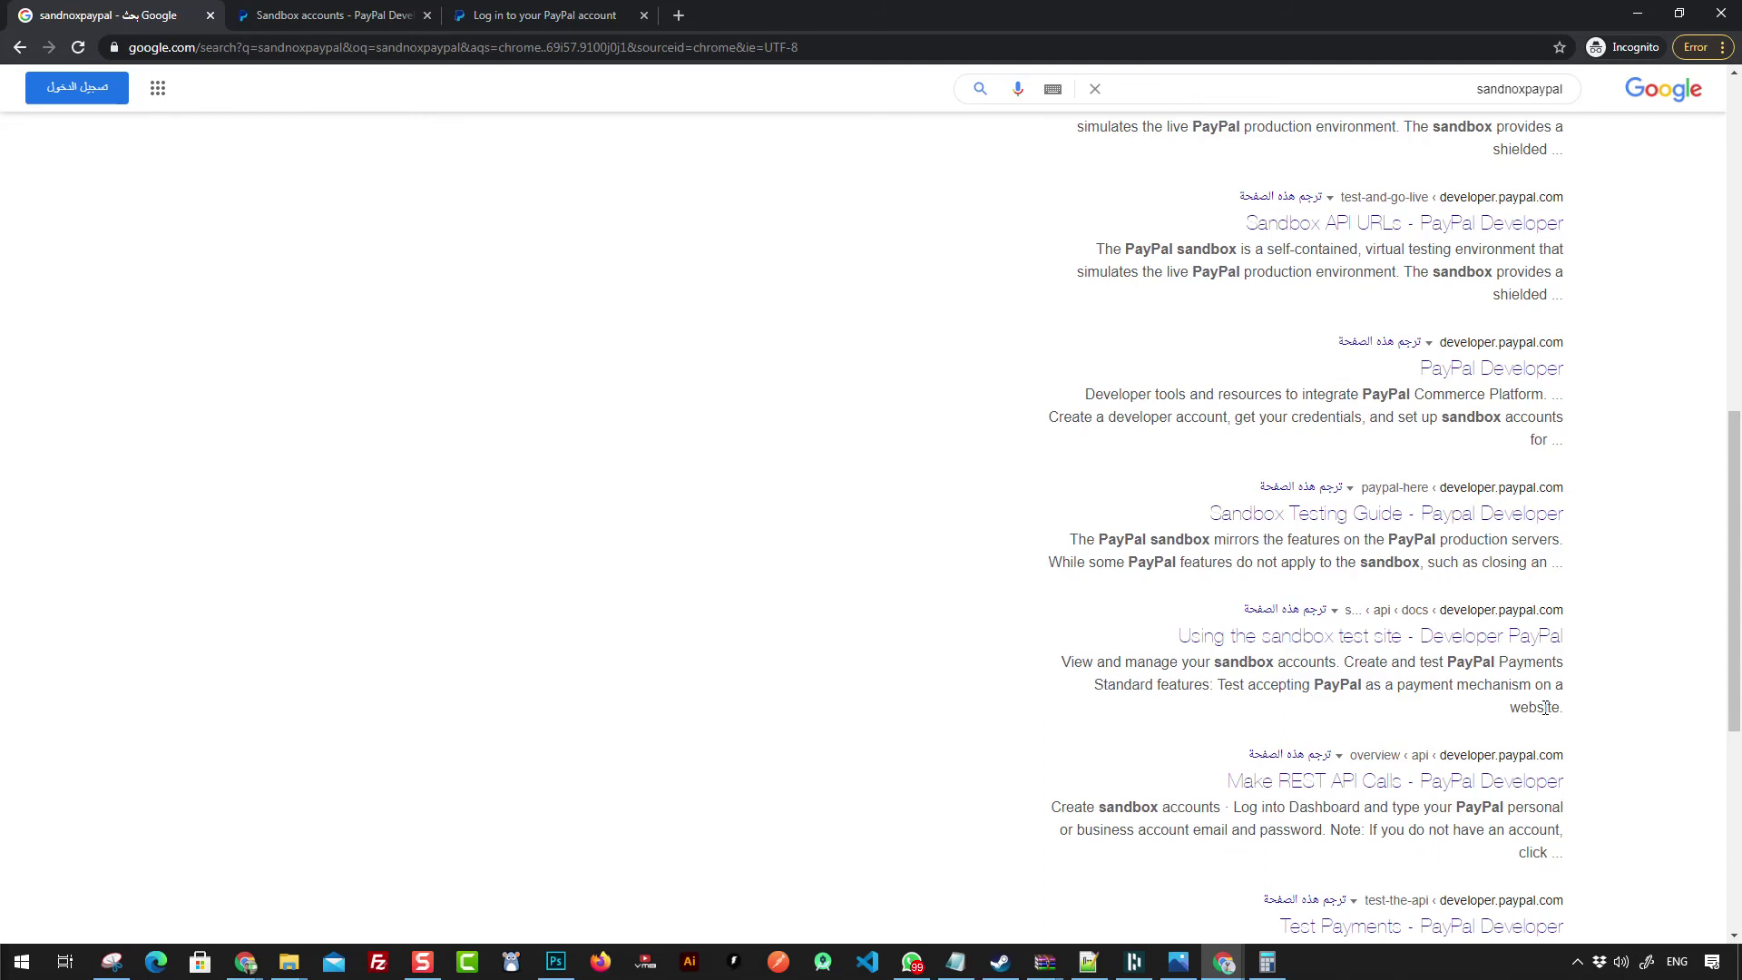
scroll(1545, 708, "up", 10)
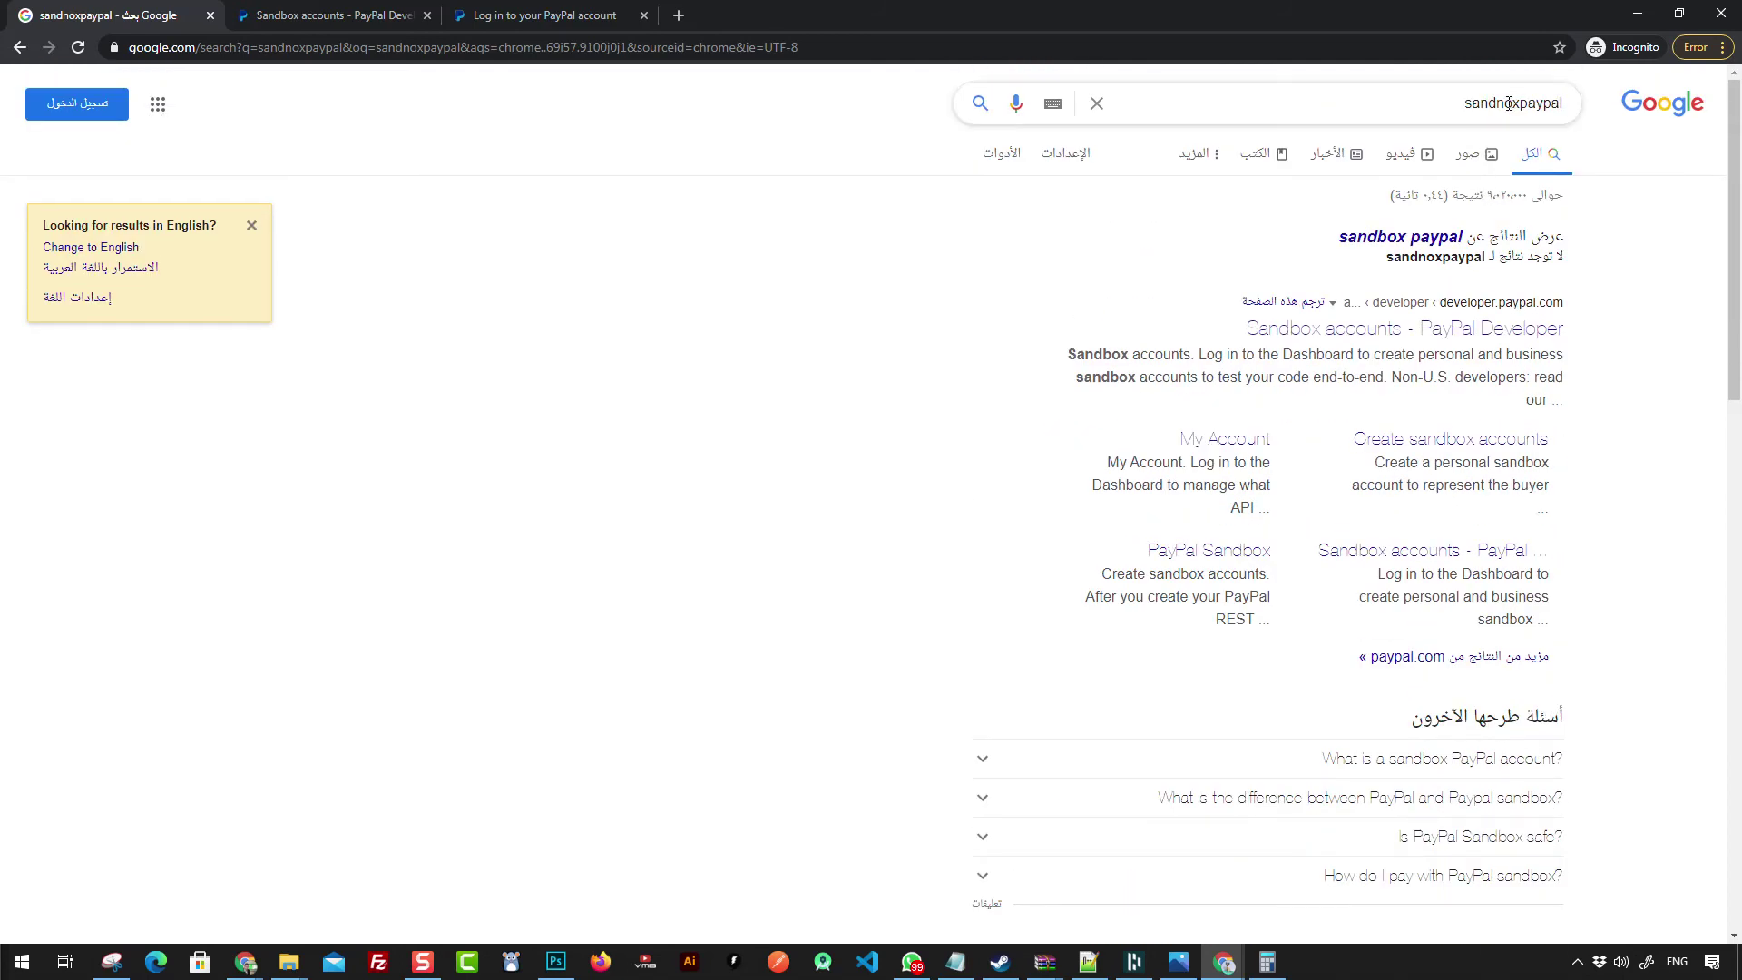
Step: Correct the search to "sandbox paypal" and look through the results
left_click(1502, 103)
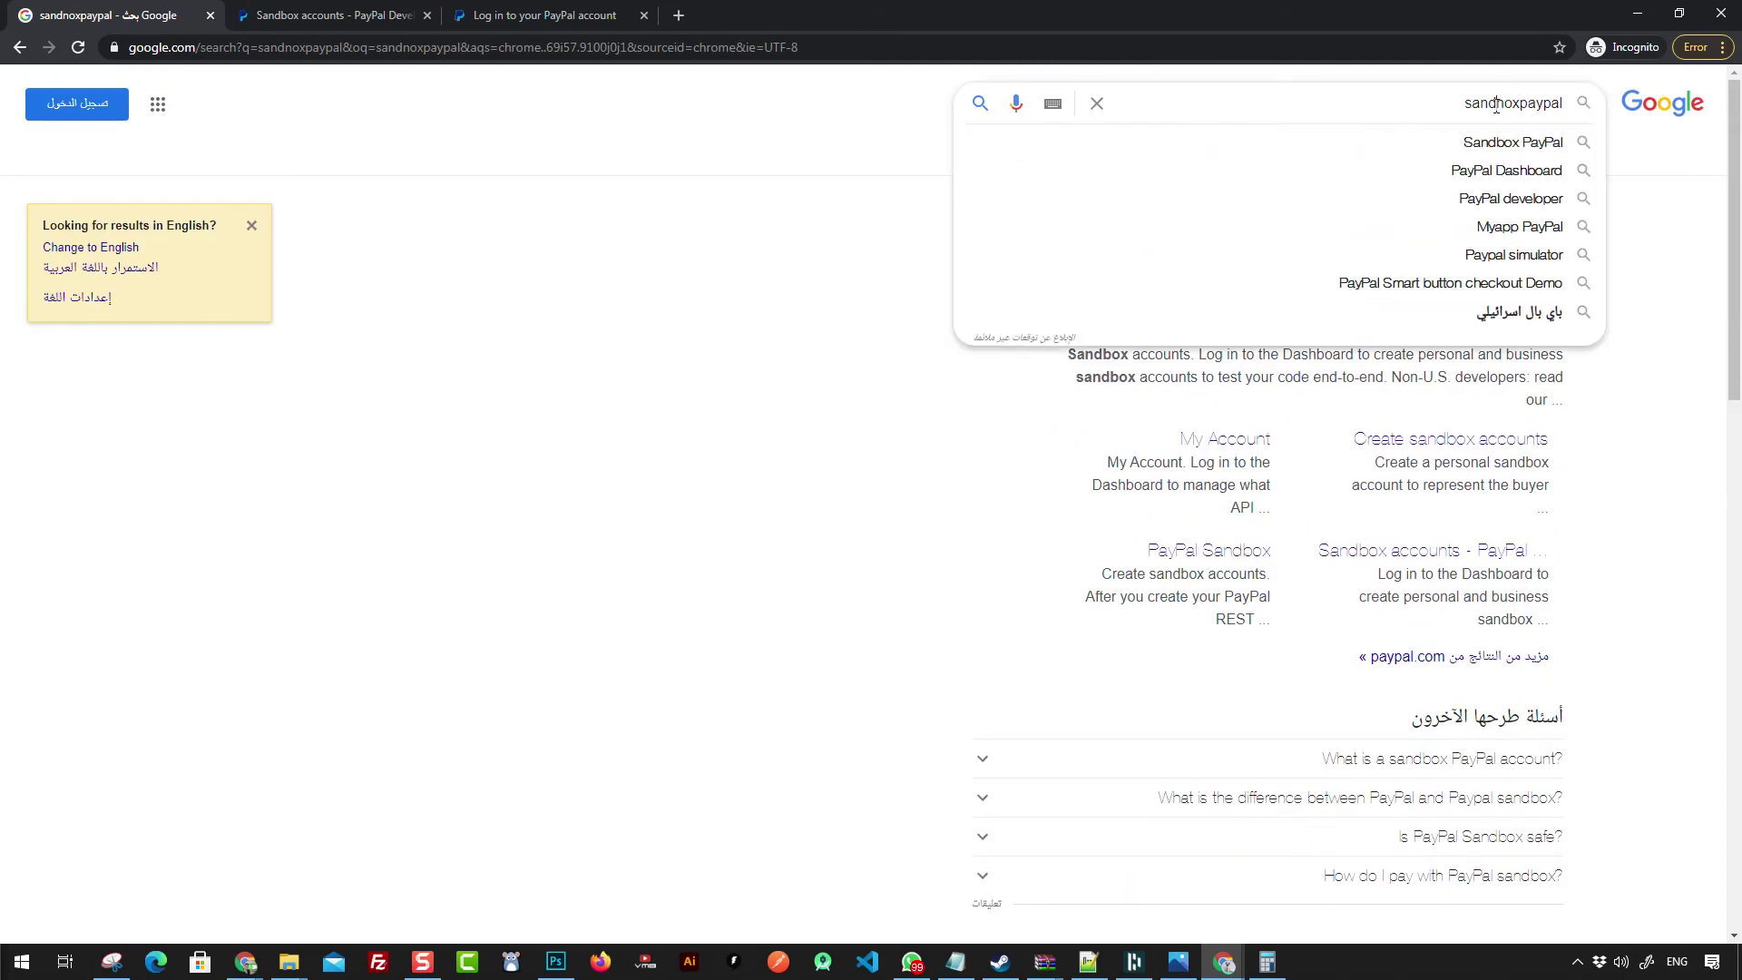
type("box")
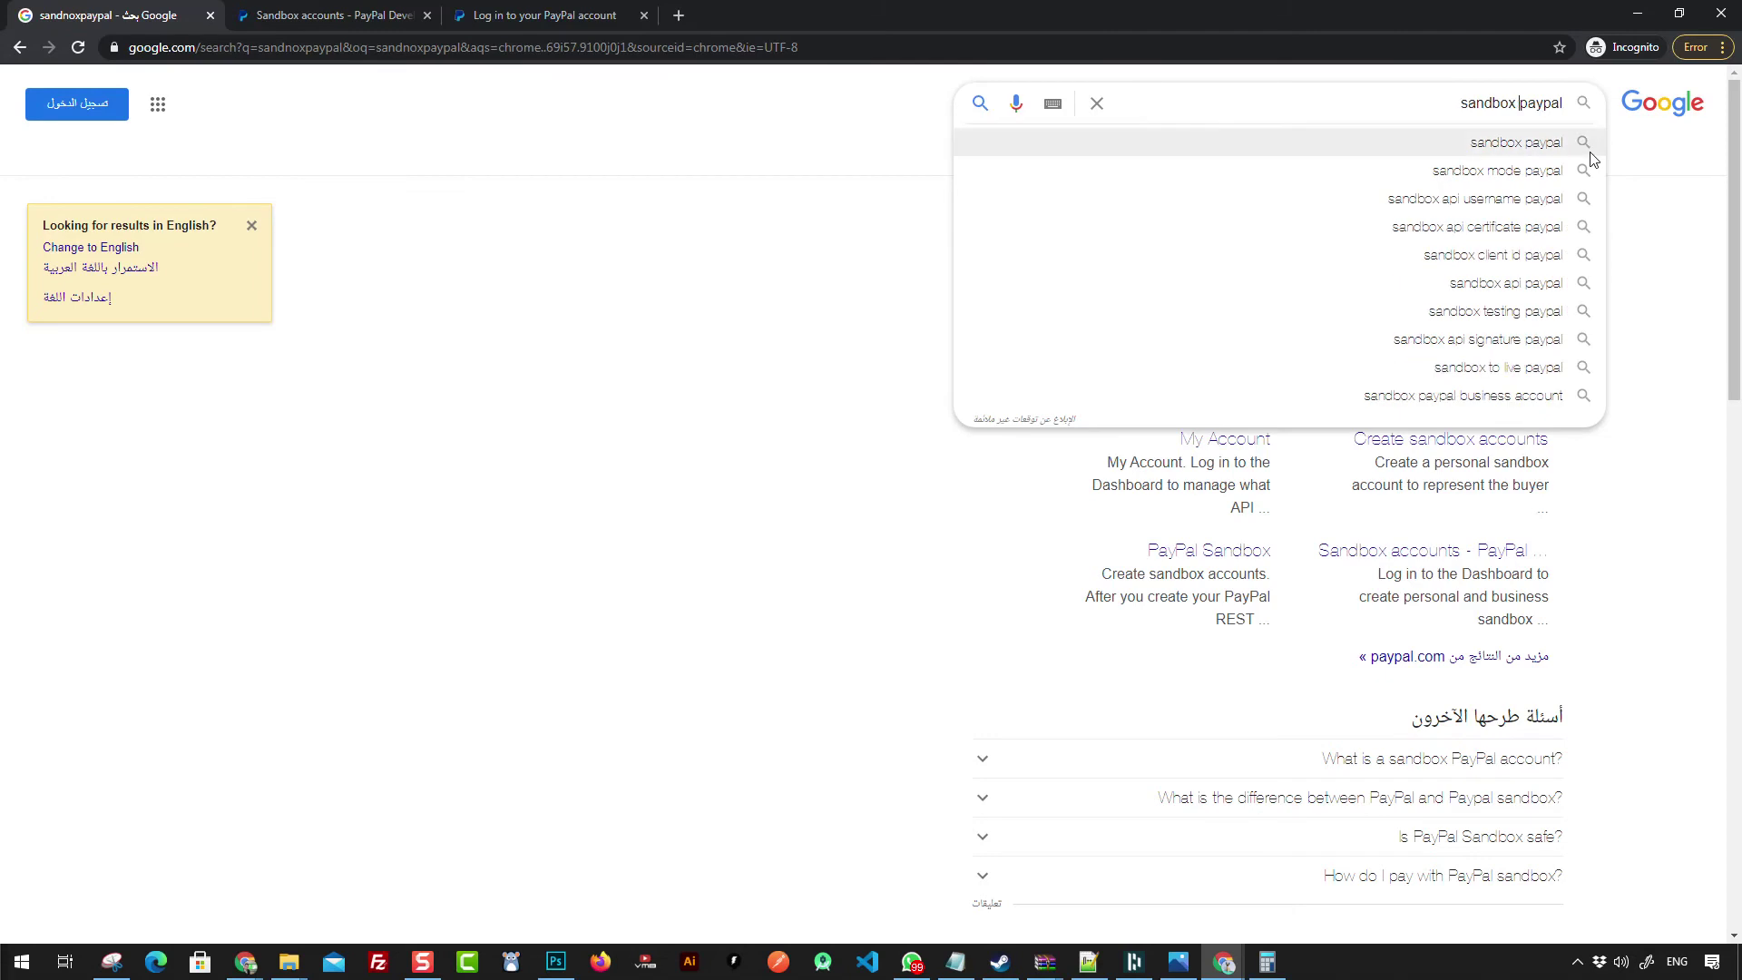
left_click(1590, 154)
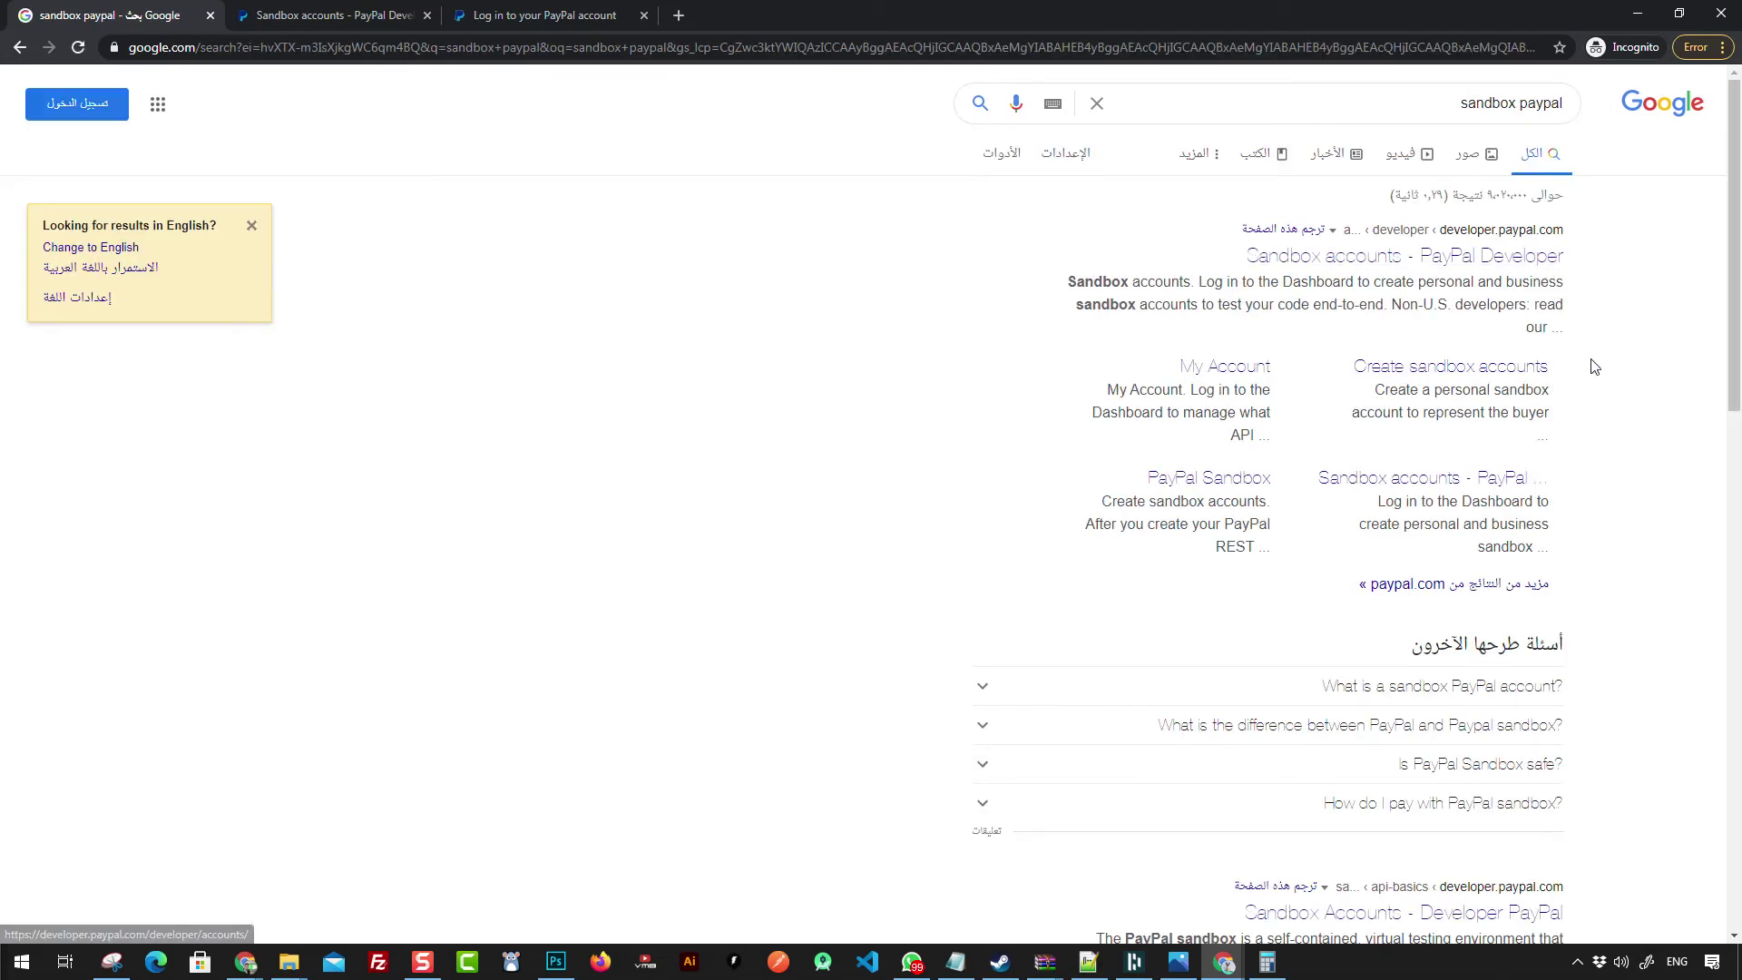
scroll(1349, 497, "down", 2)
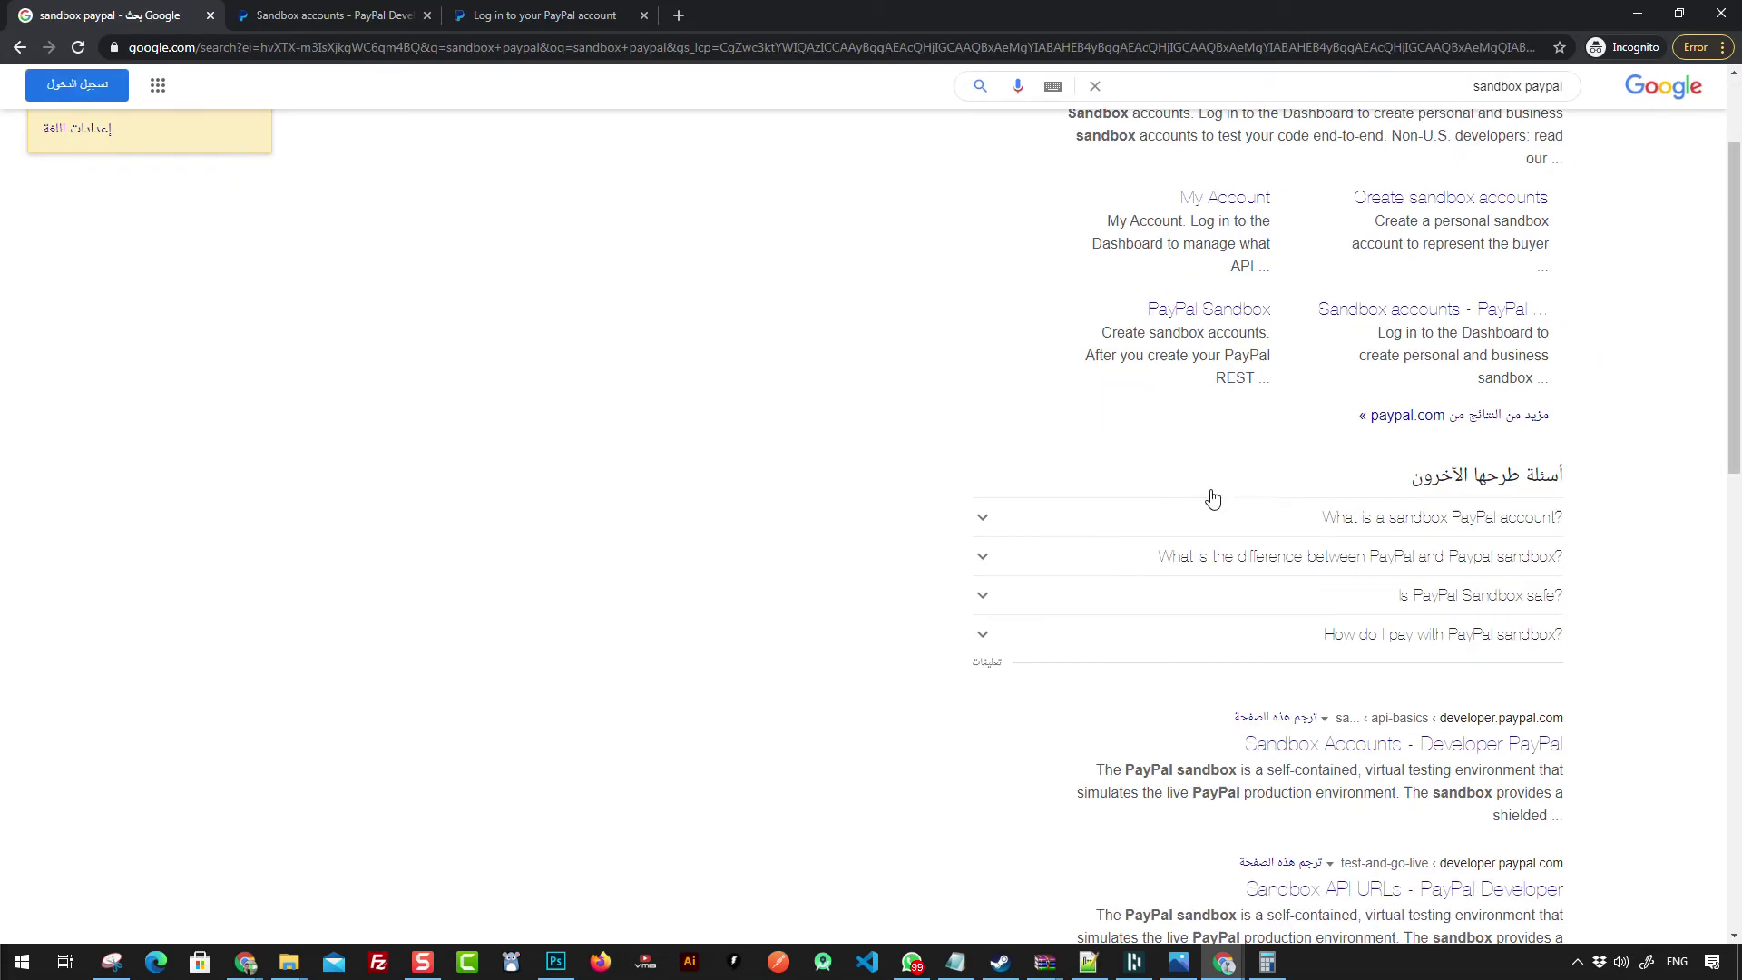
scroll(1533, 639, "down", 2)
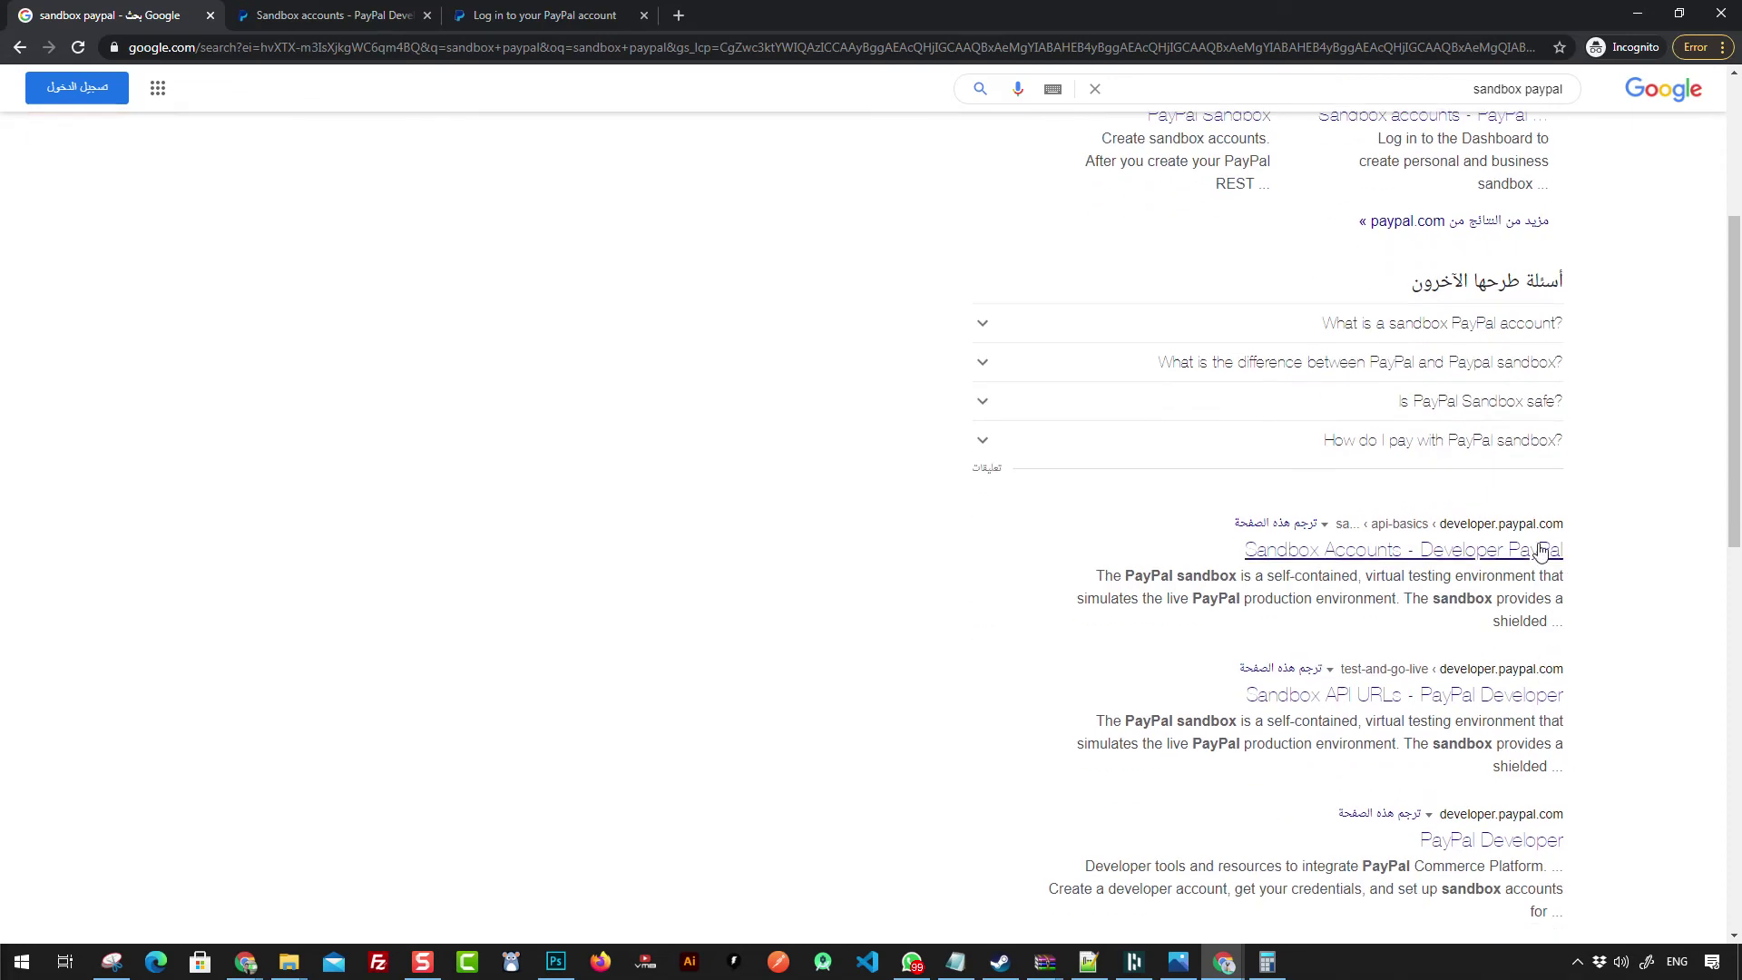
scroll(1533, 583, "down", 2)
scroll(1589, 644, "up", 6)
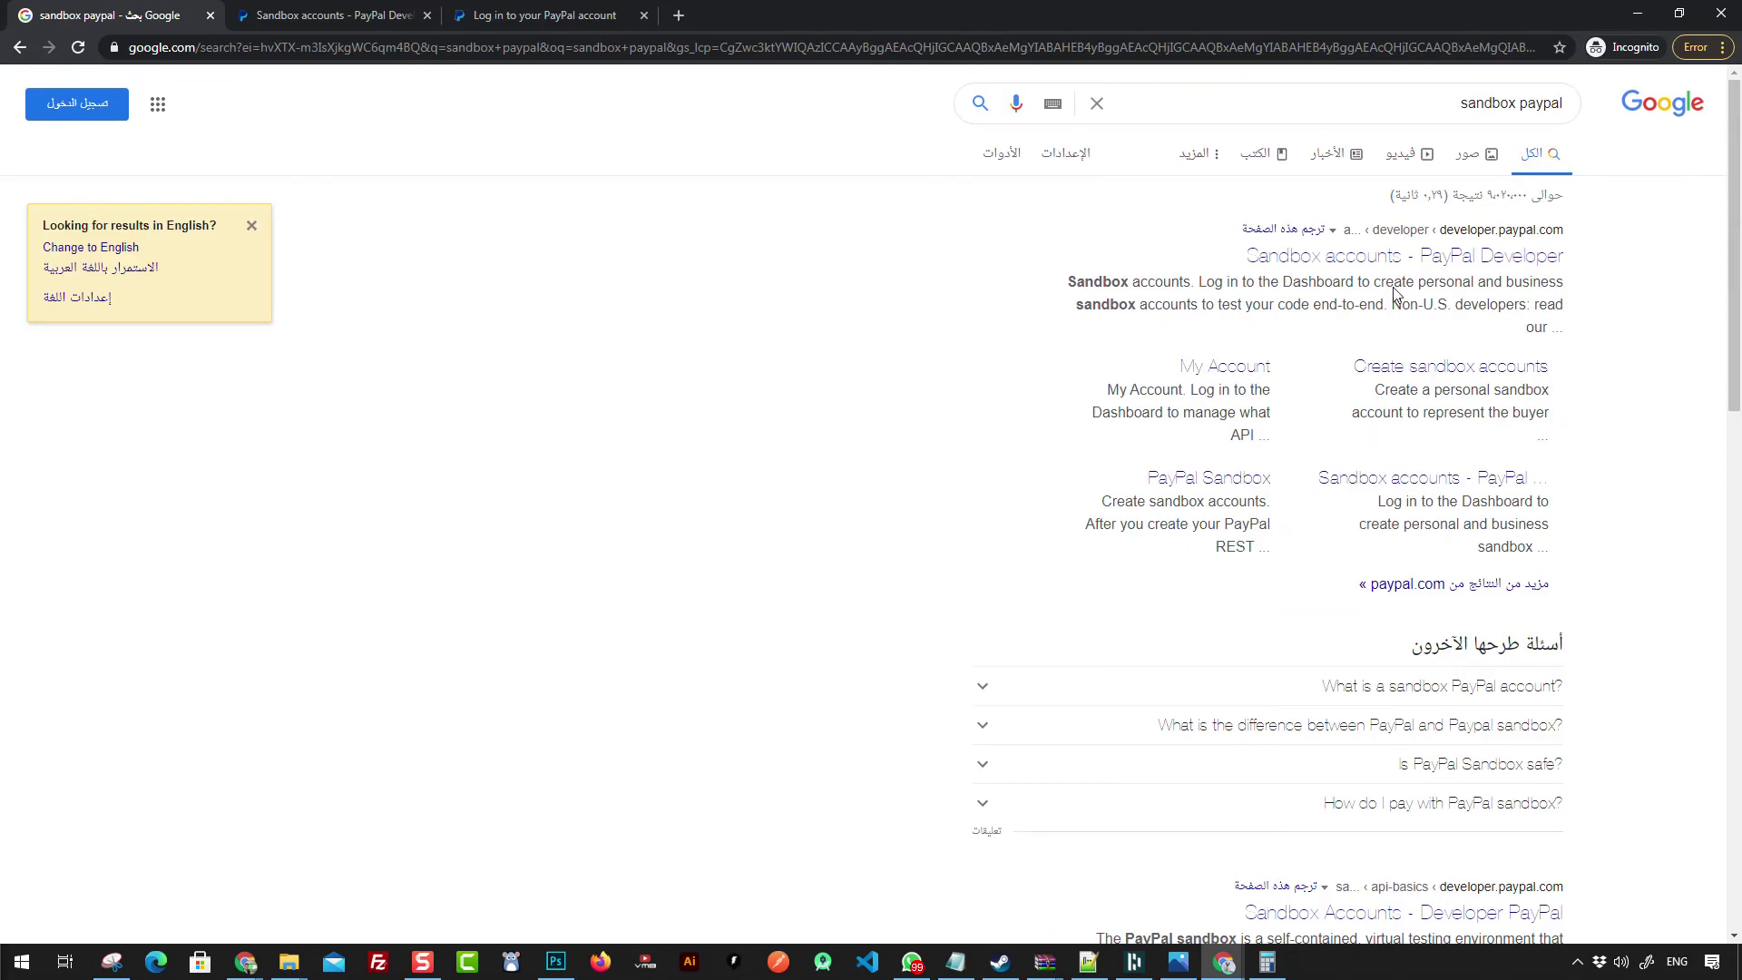
Step: Search for "sandbox paypal login", try the Sandbox accounts result and return to the results
left_click(1369, 124)
type("login")
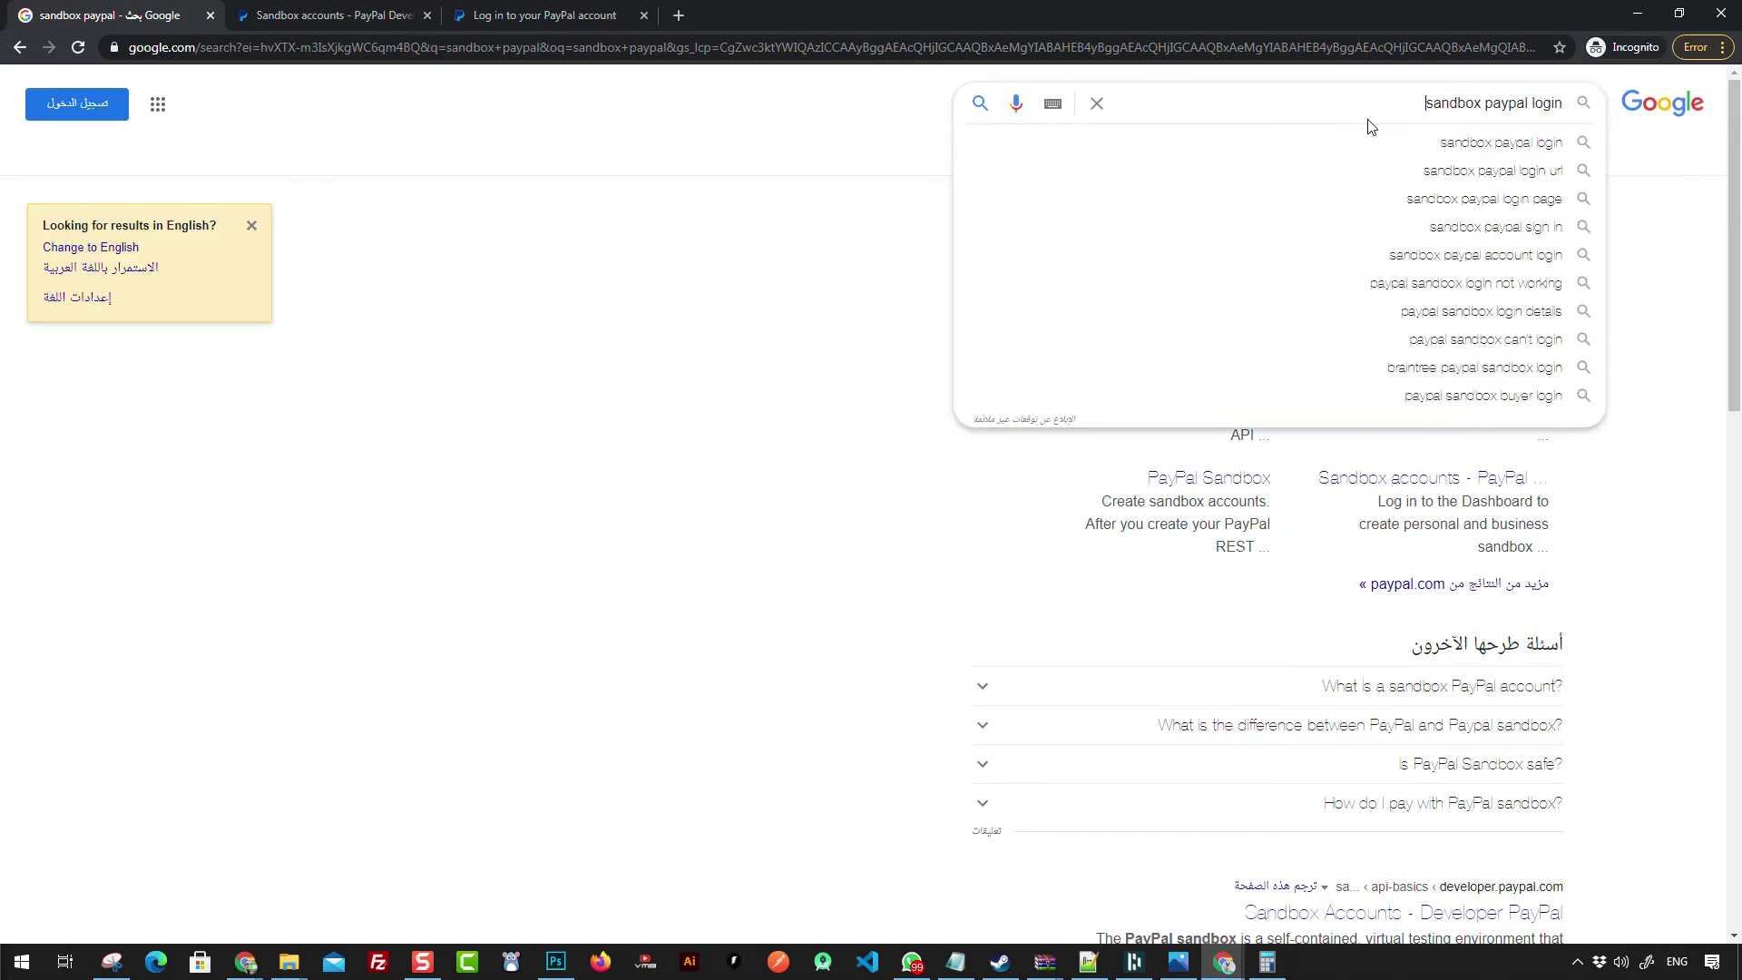
key("Return")
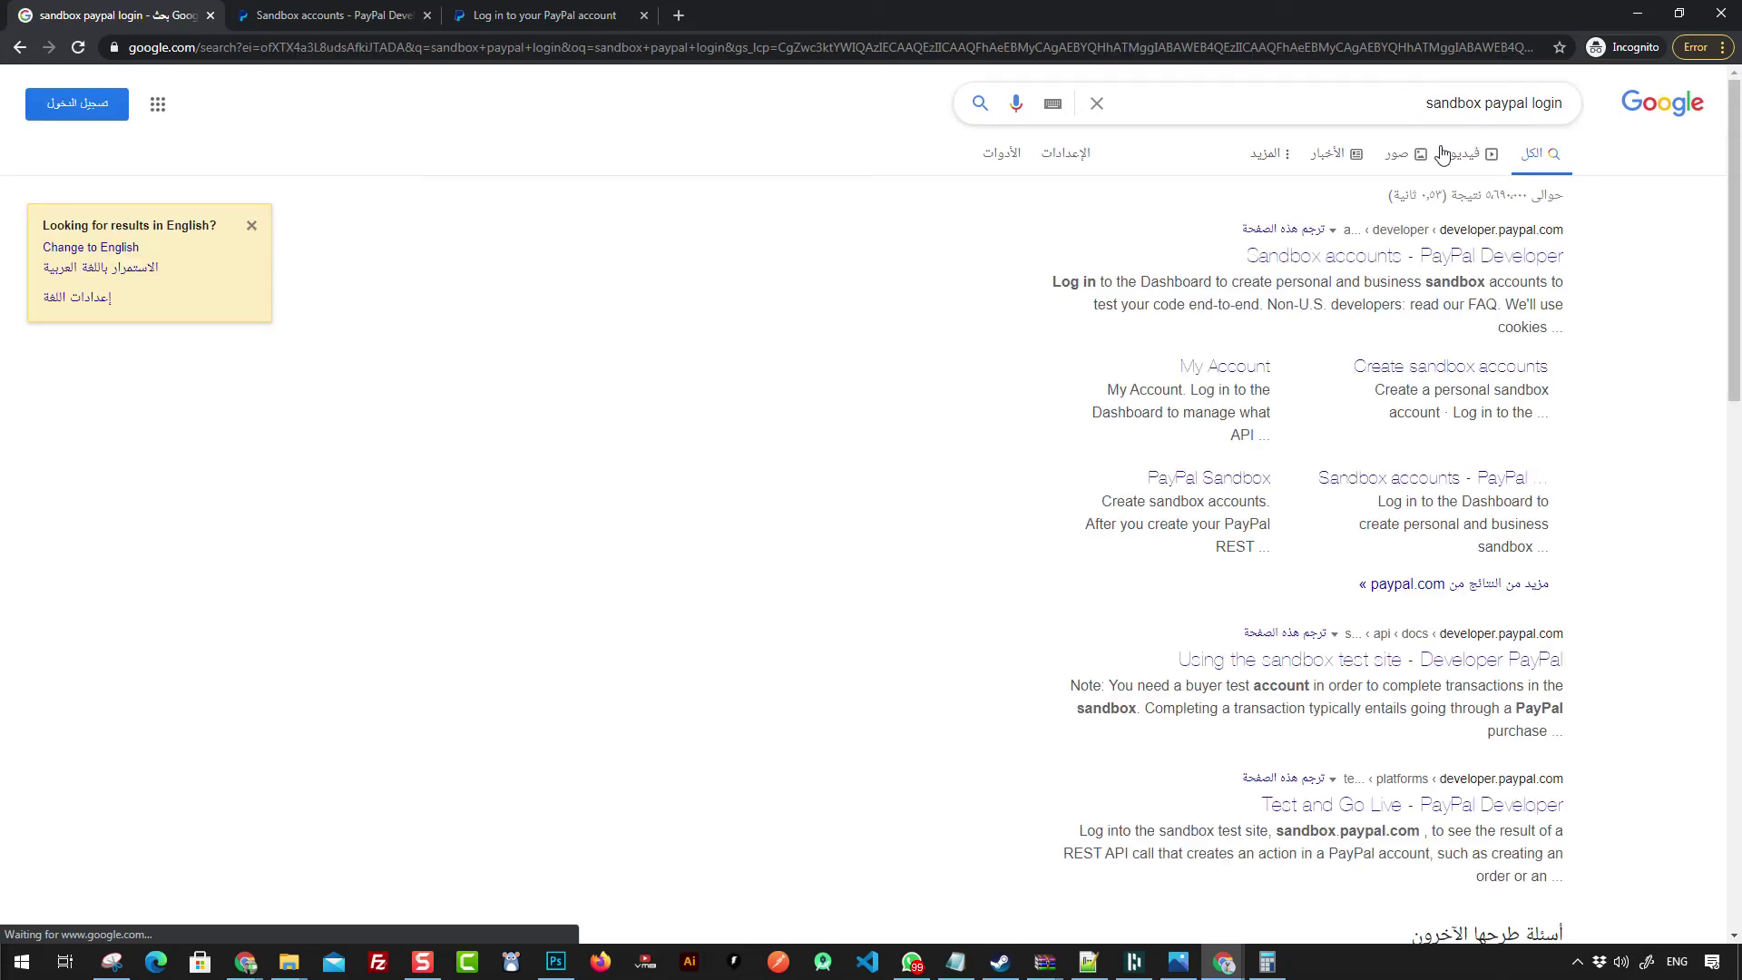
left_click(1467, 262)
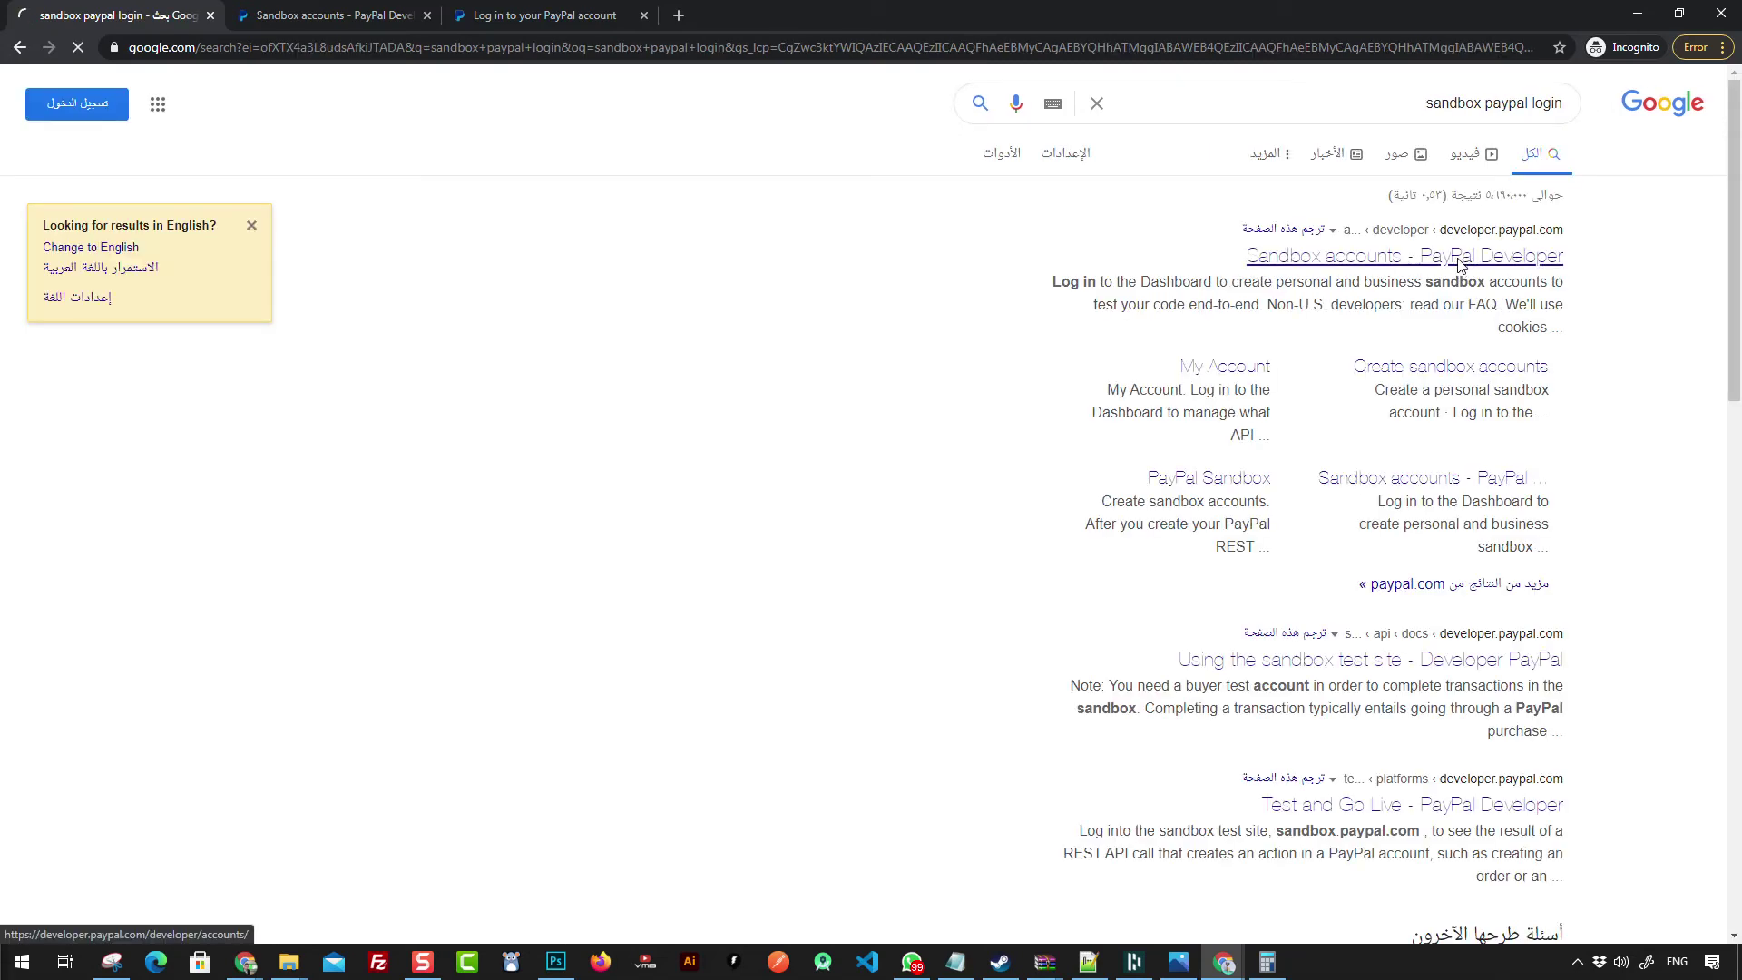
left_click(20, 47)
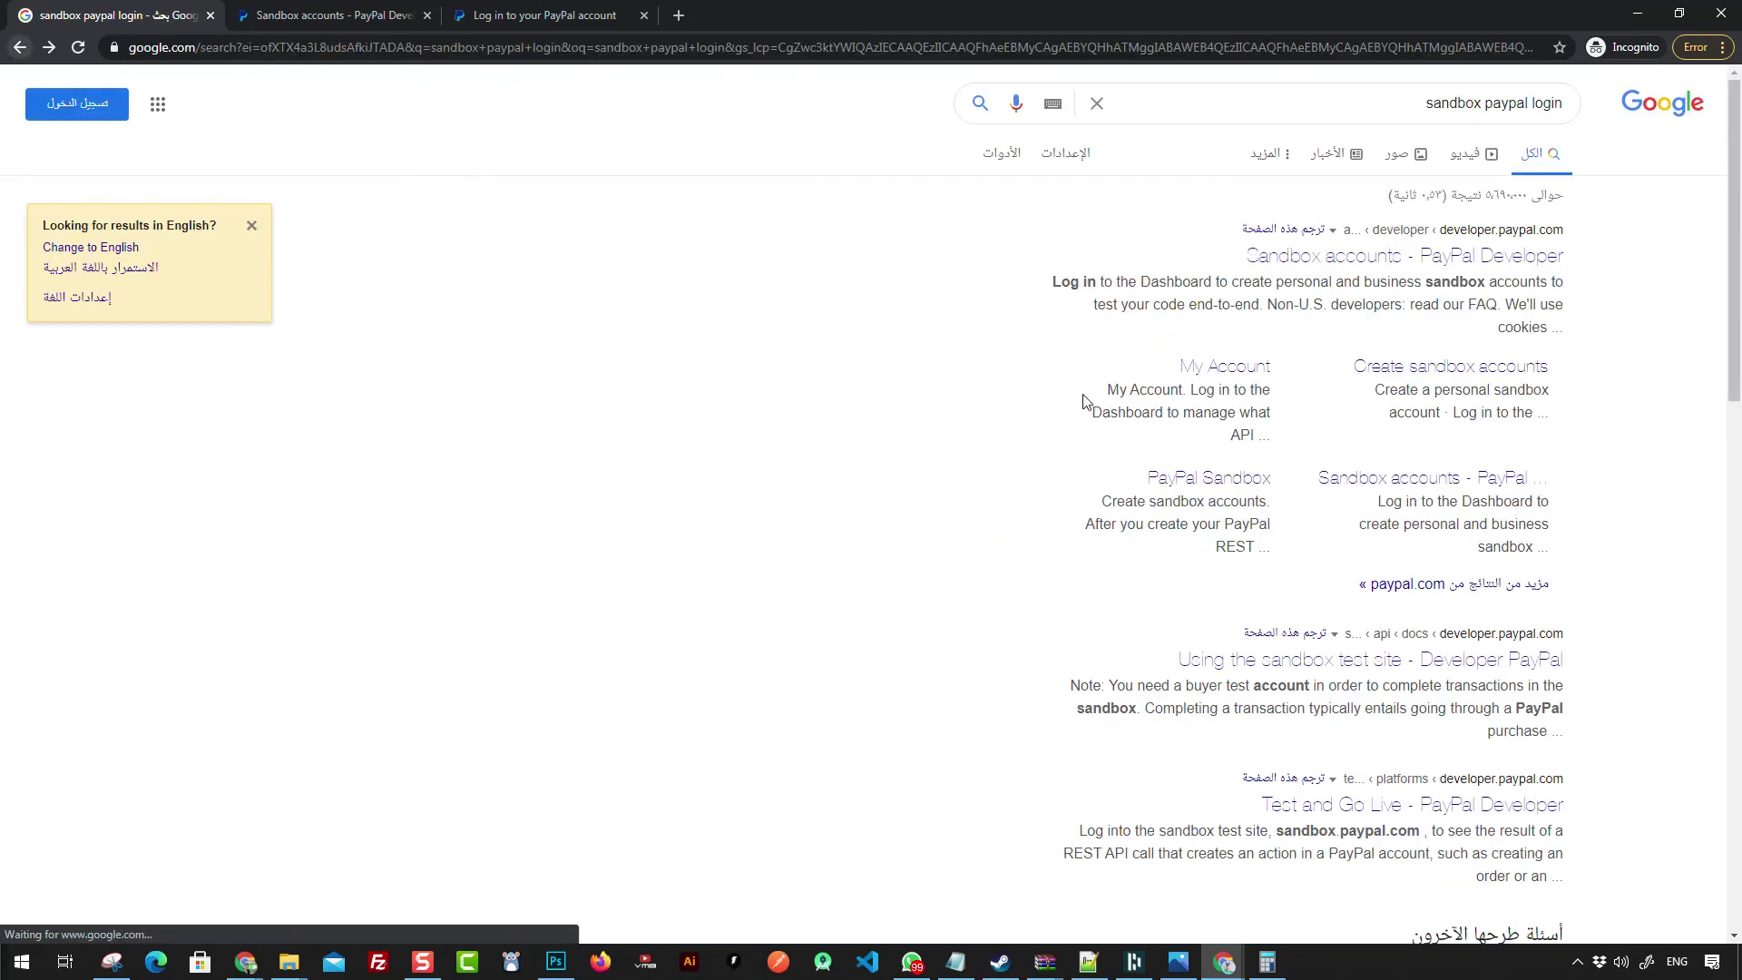
Step: Try the developer dashboard login from the PayPal Sandbox search result and fill in the sandbox business account's email
left_click_drag(1196, 505, 1220, 481)
left_click(1217, 479)
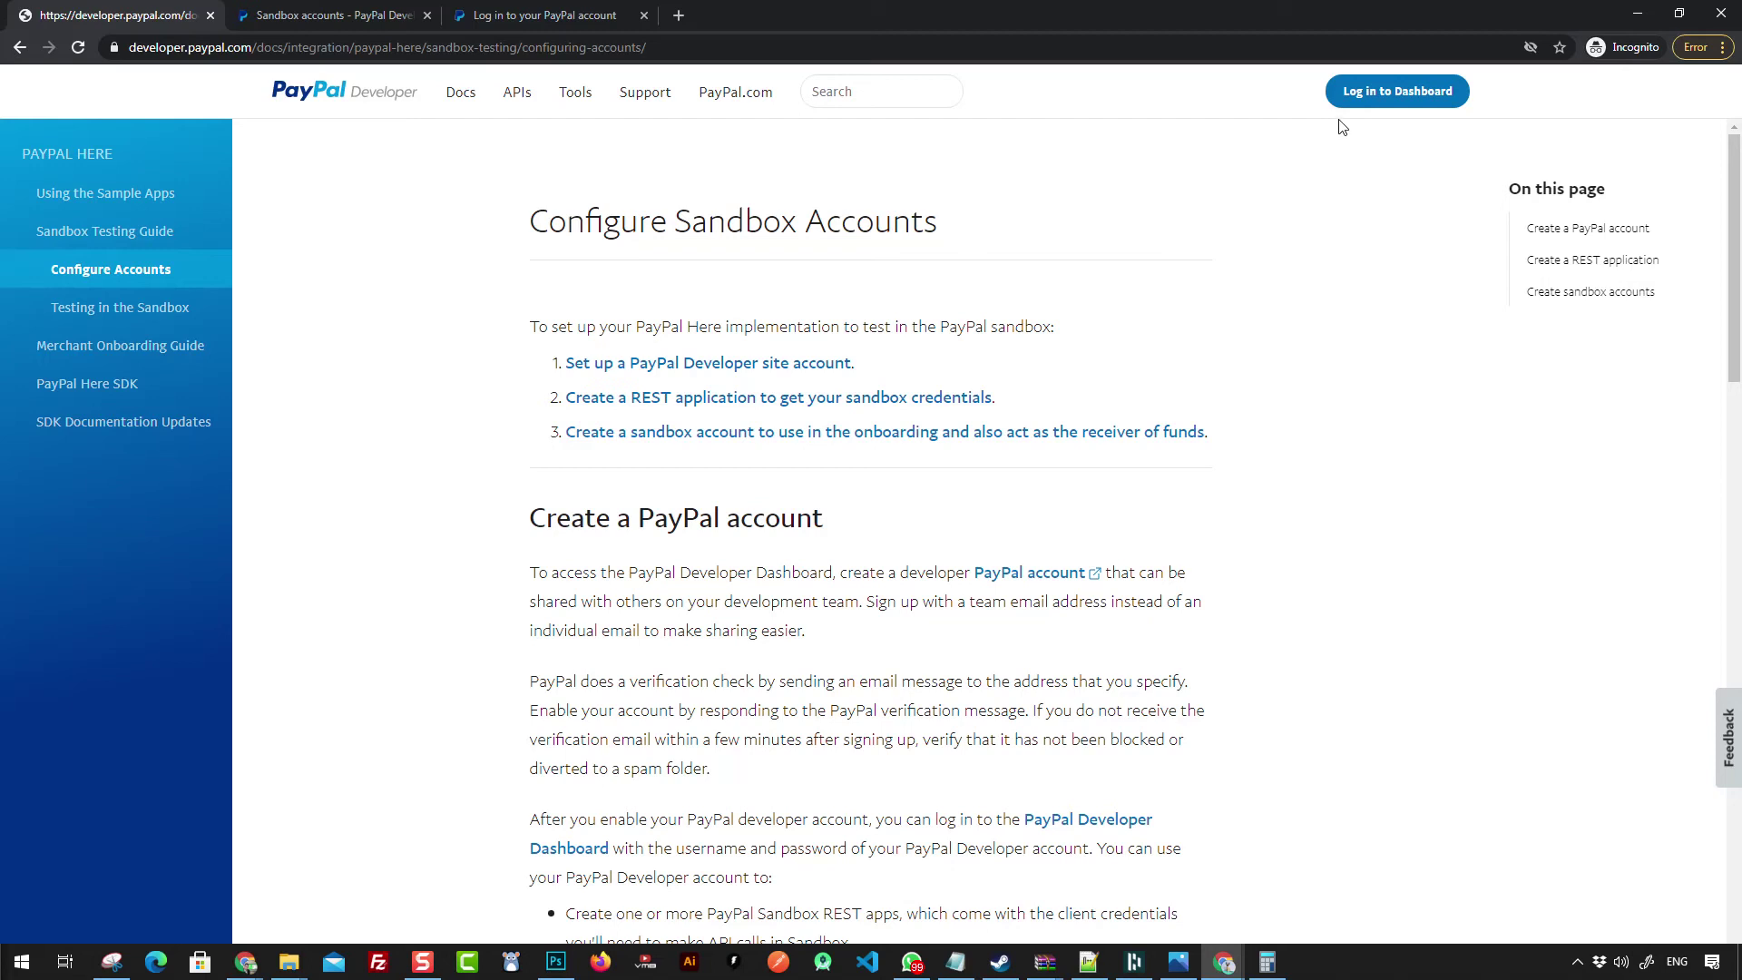
left_click(1397, 95)
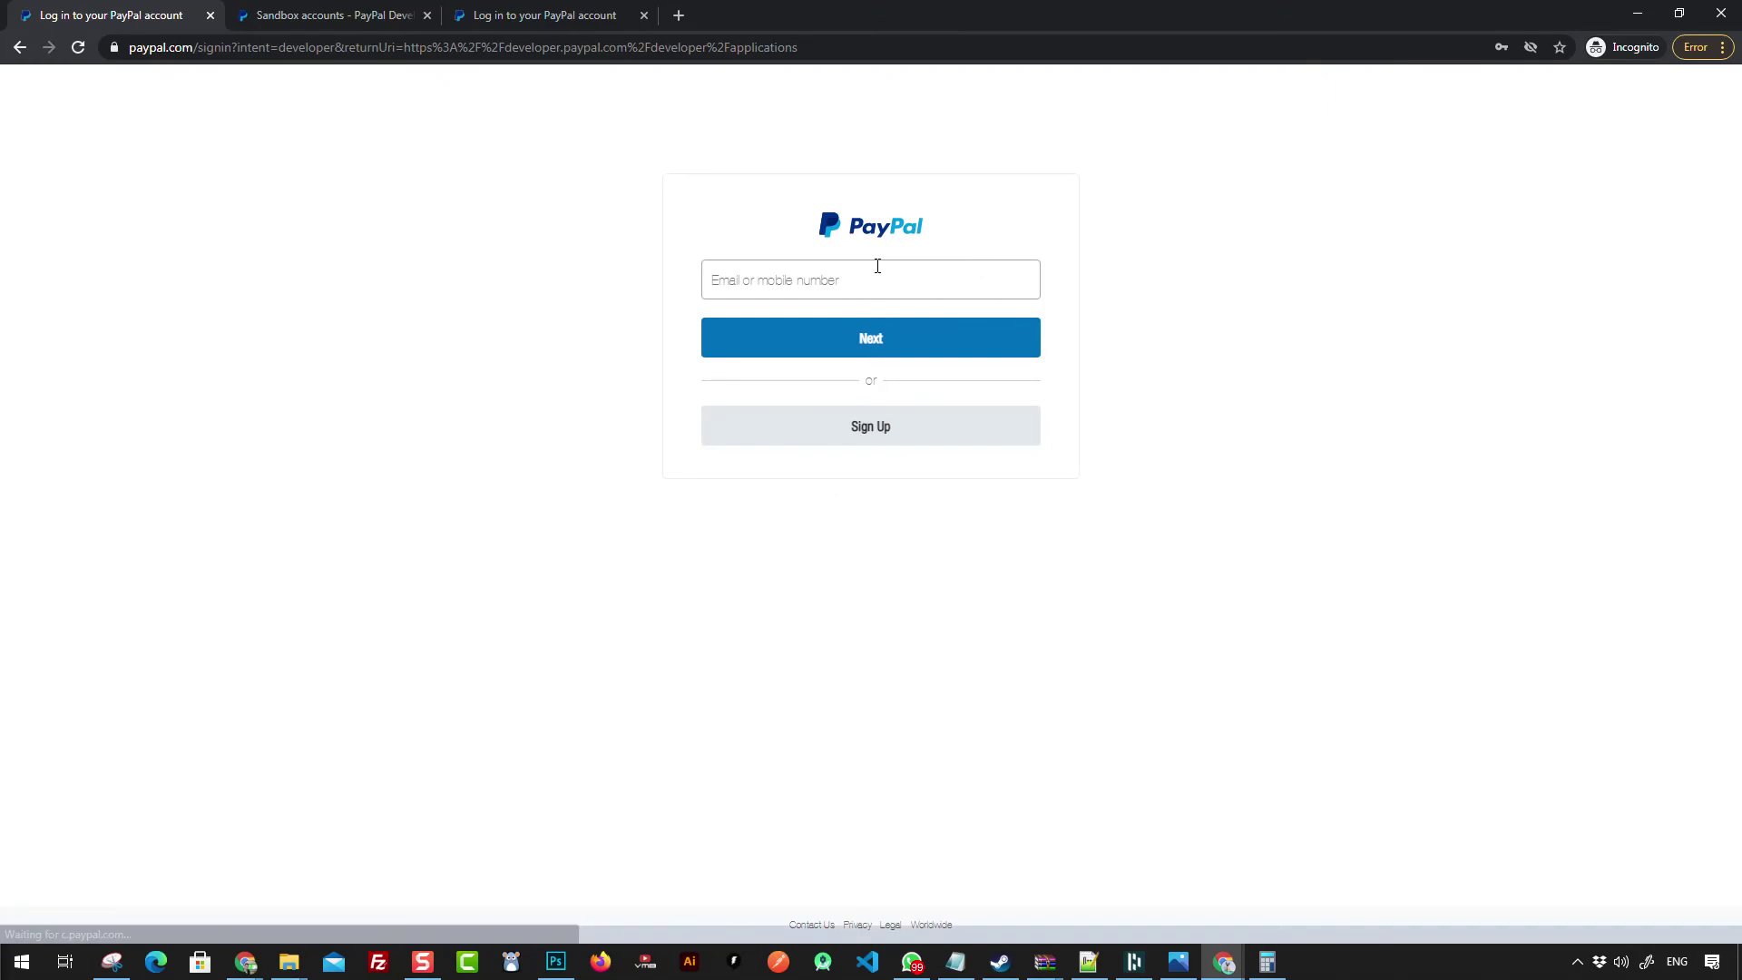
left_click(877, 266)
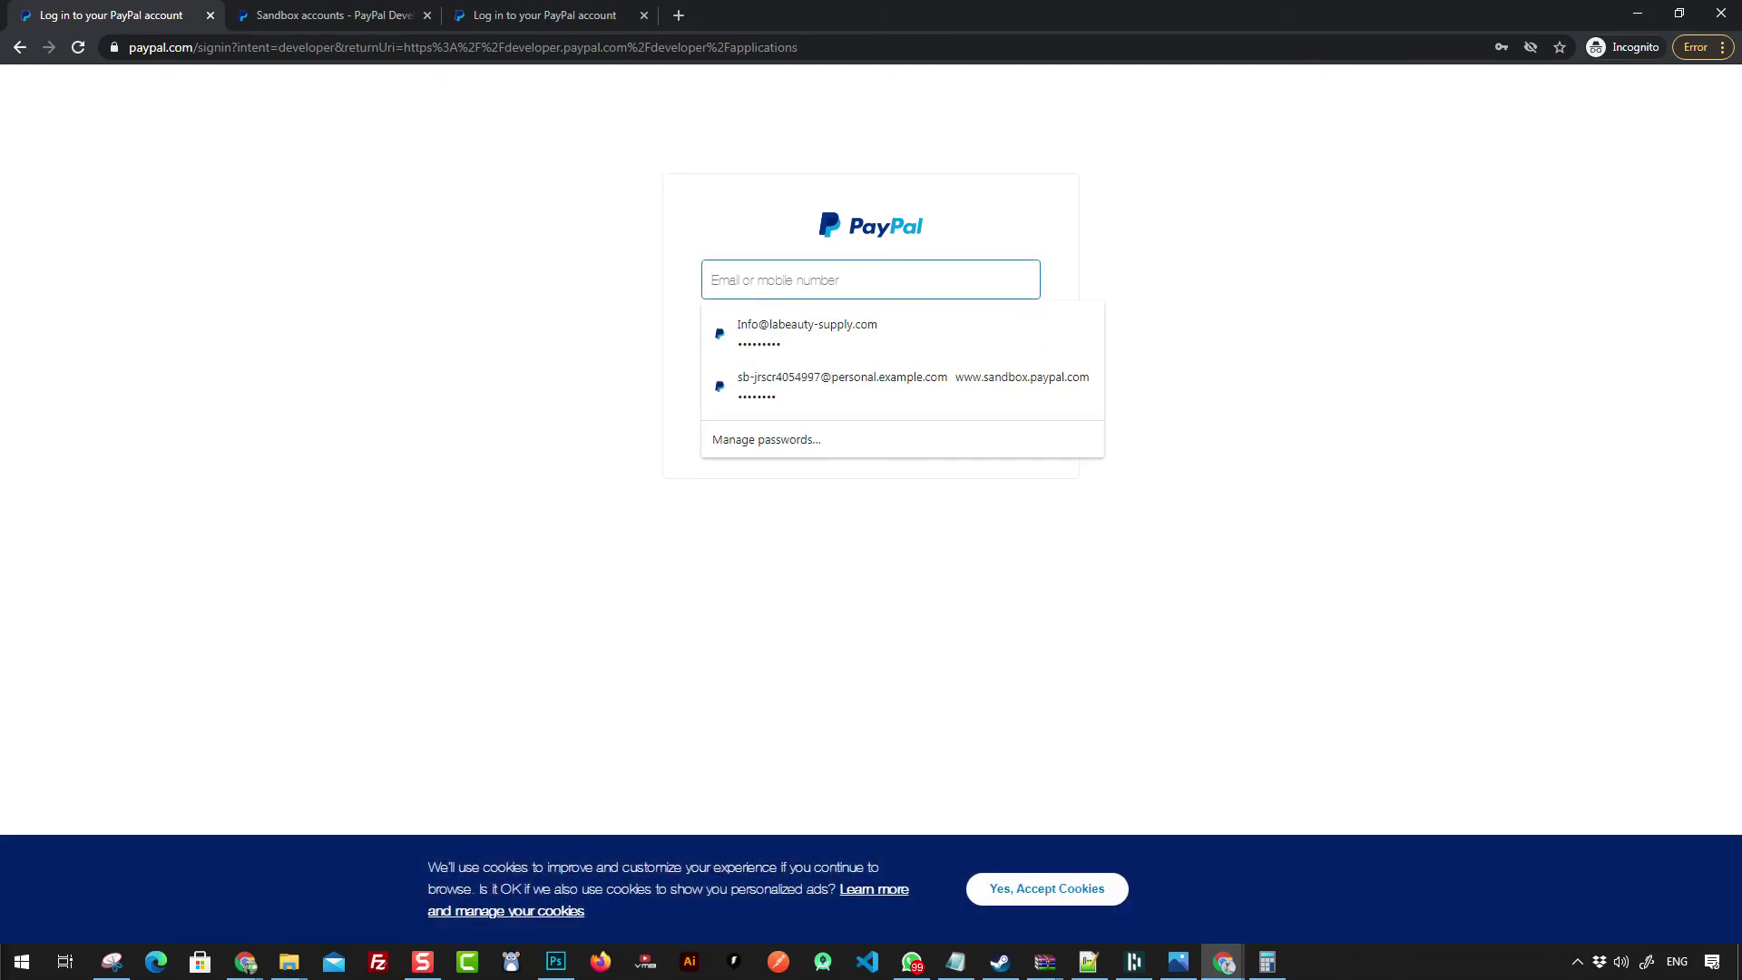
key("ctrl+v")
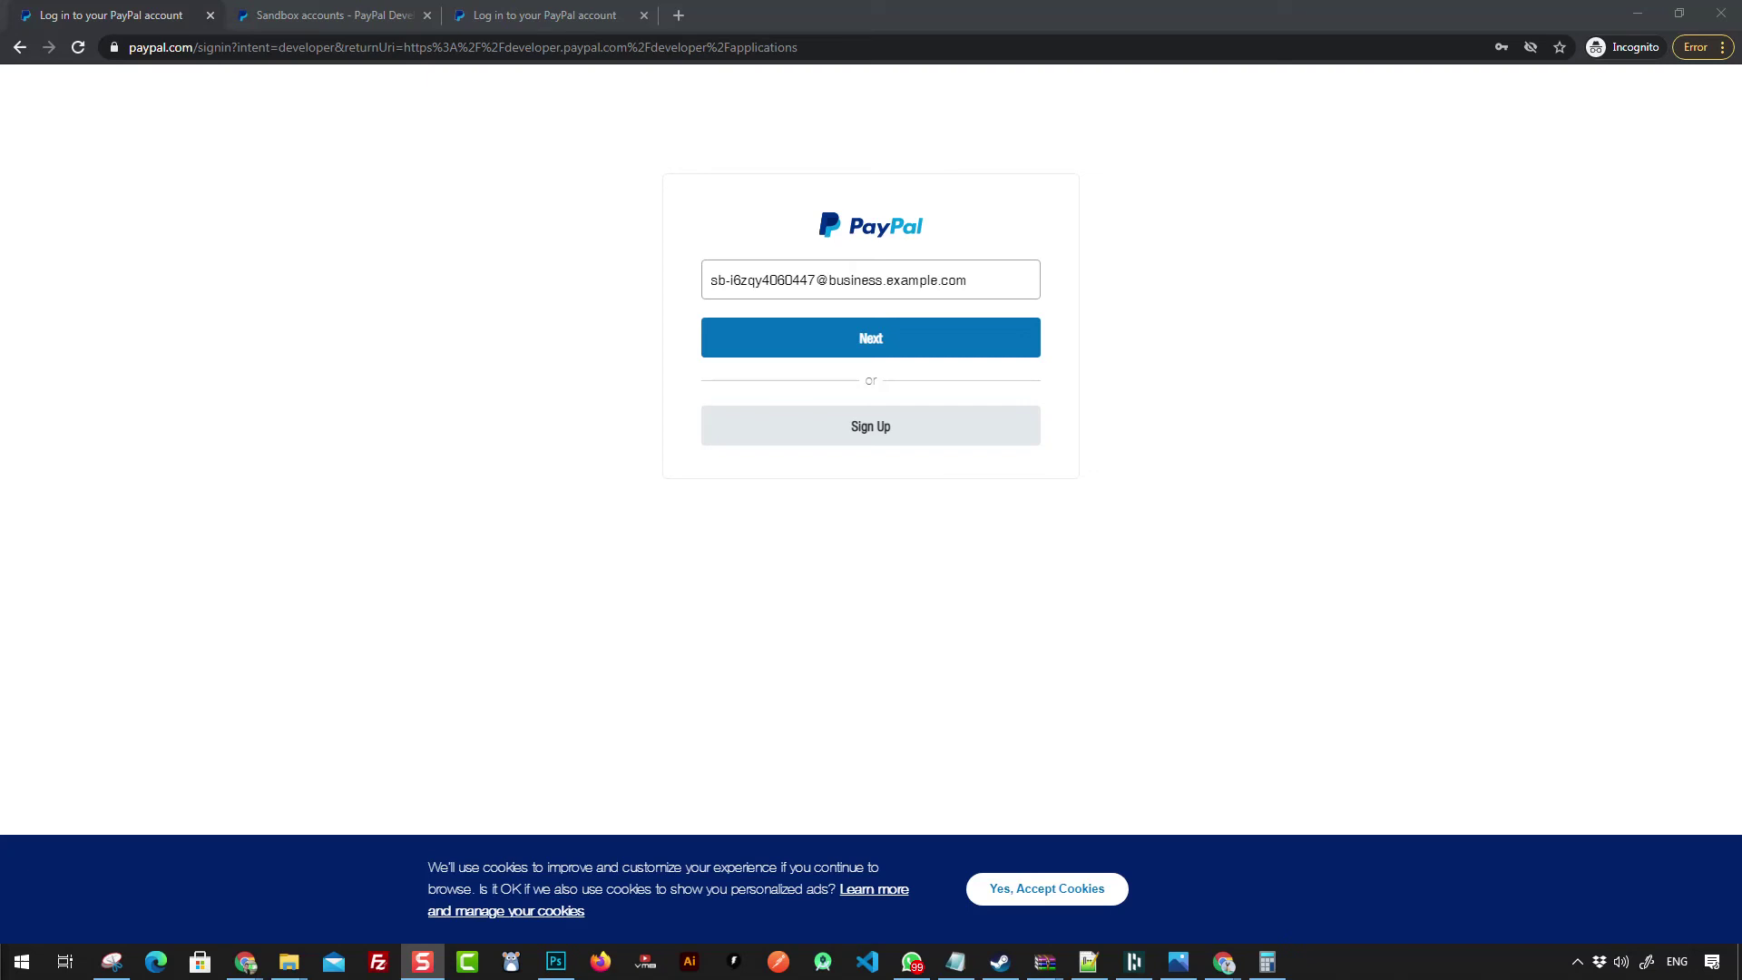
Step: Go to sandbox.paypal.com and log in with the sandbox business account's email and password
key("Return")
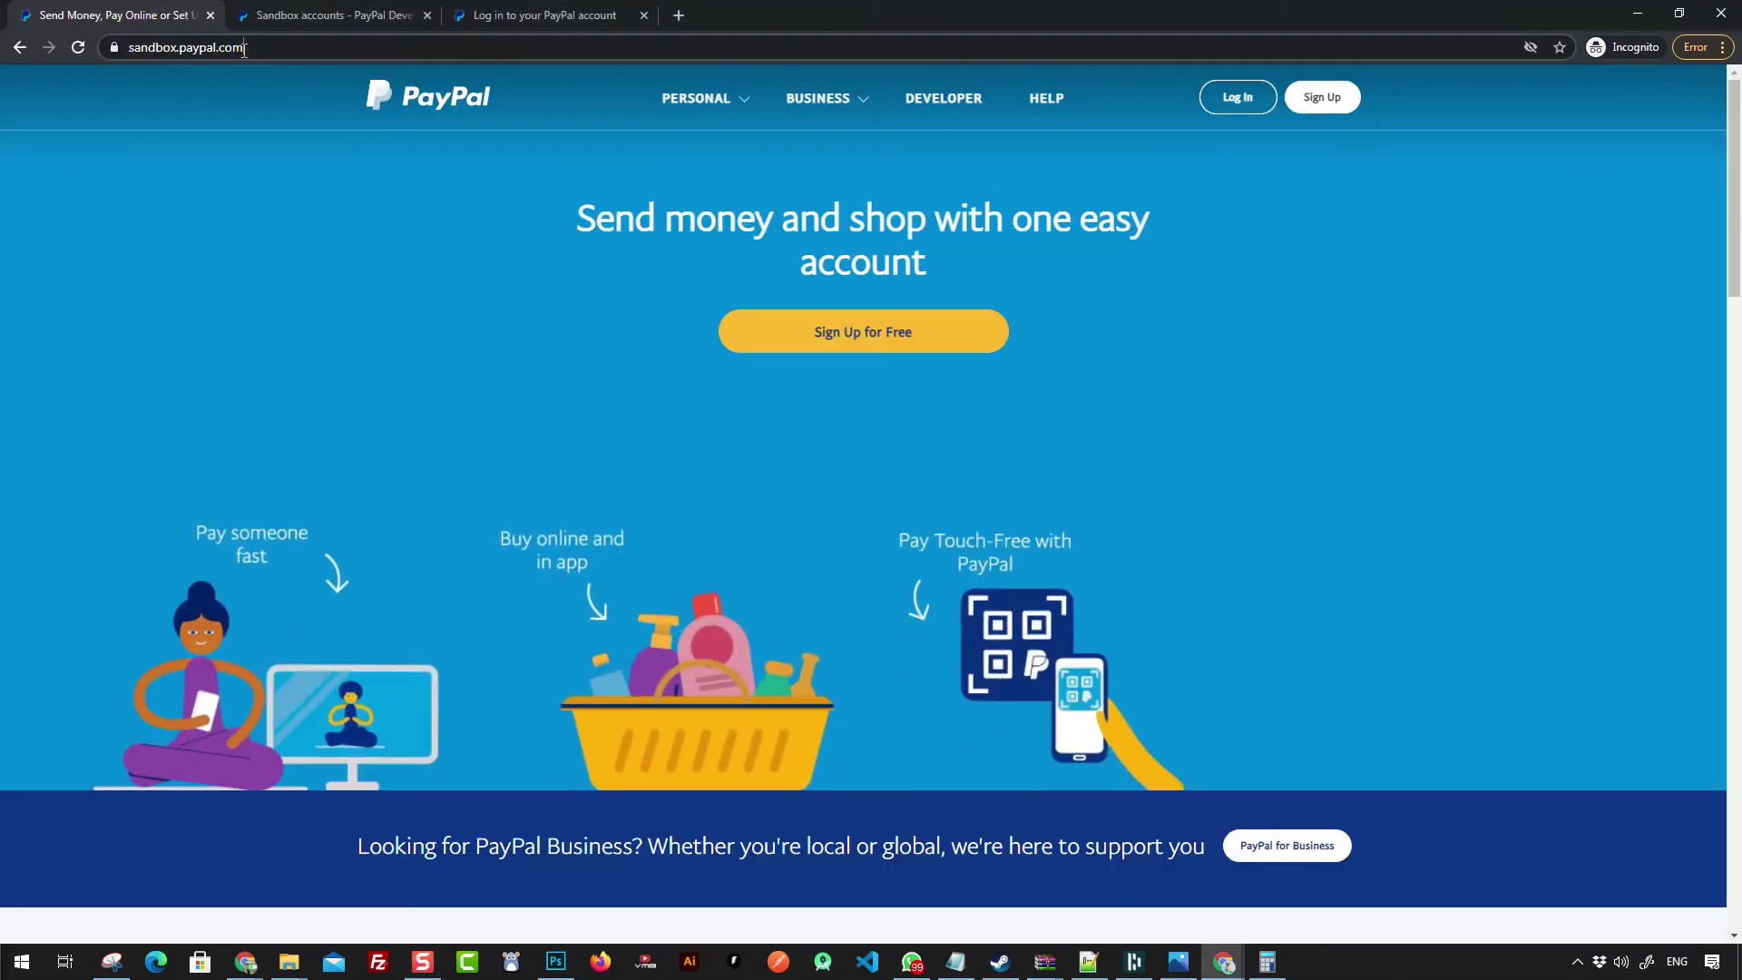
left_click(146, 50)
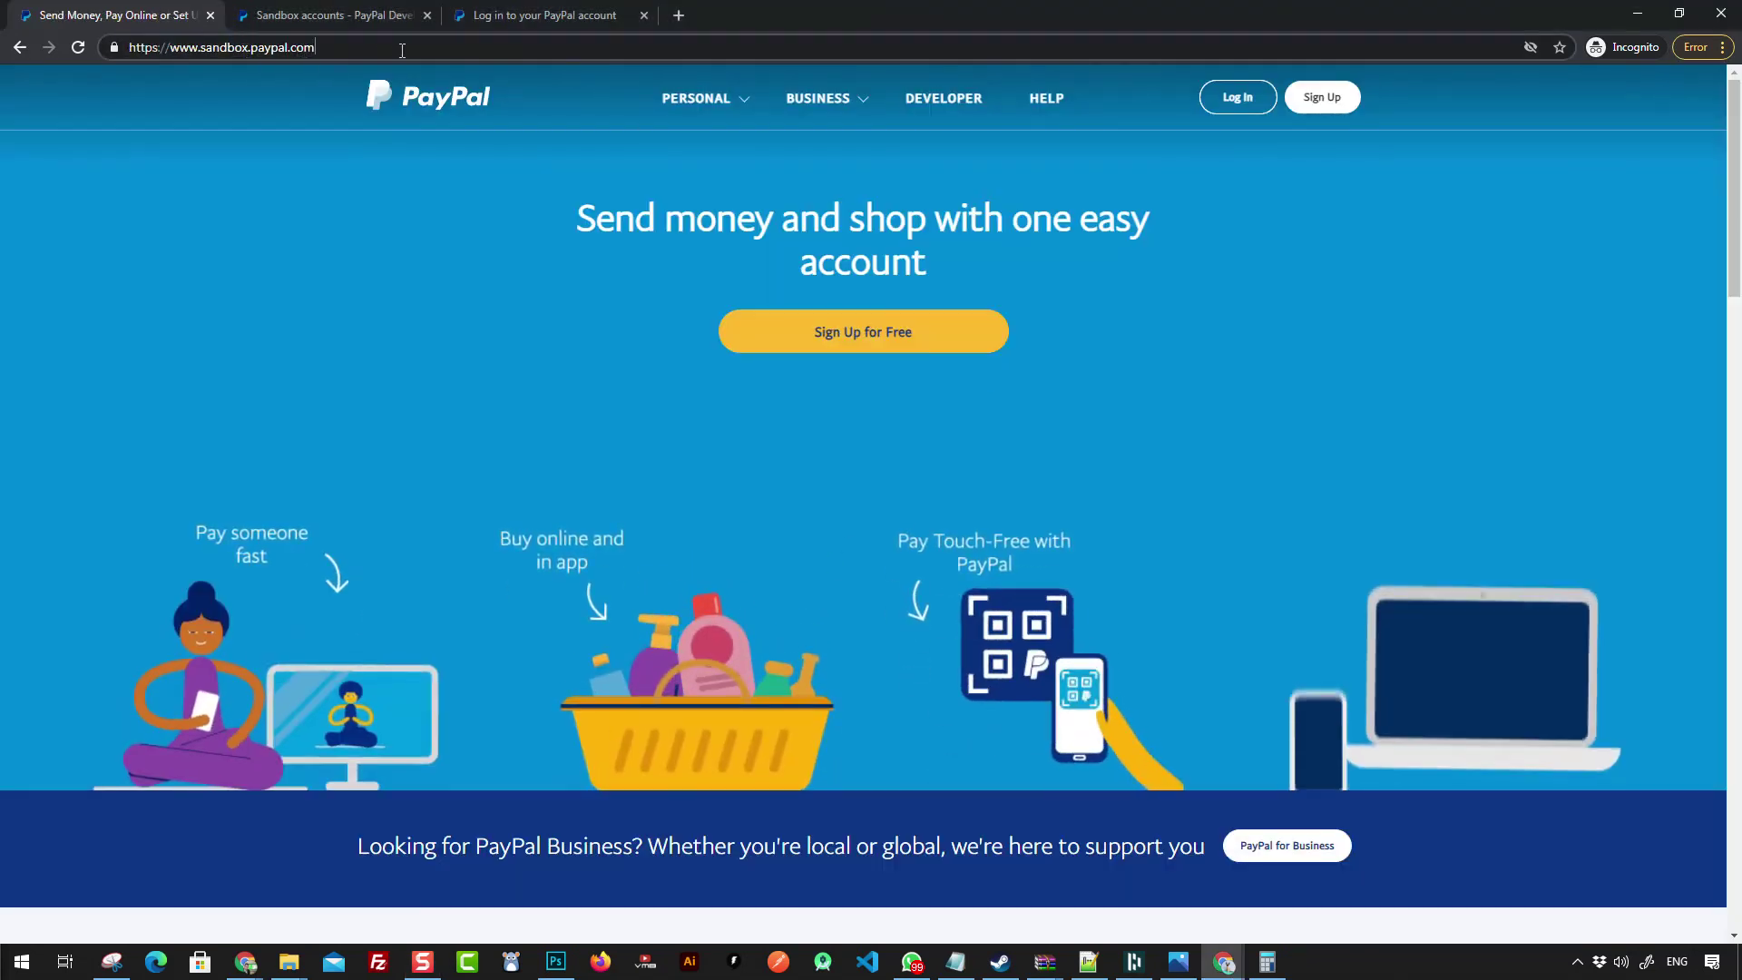
left_click(1245, 103)
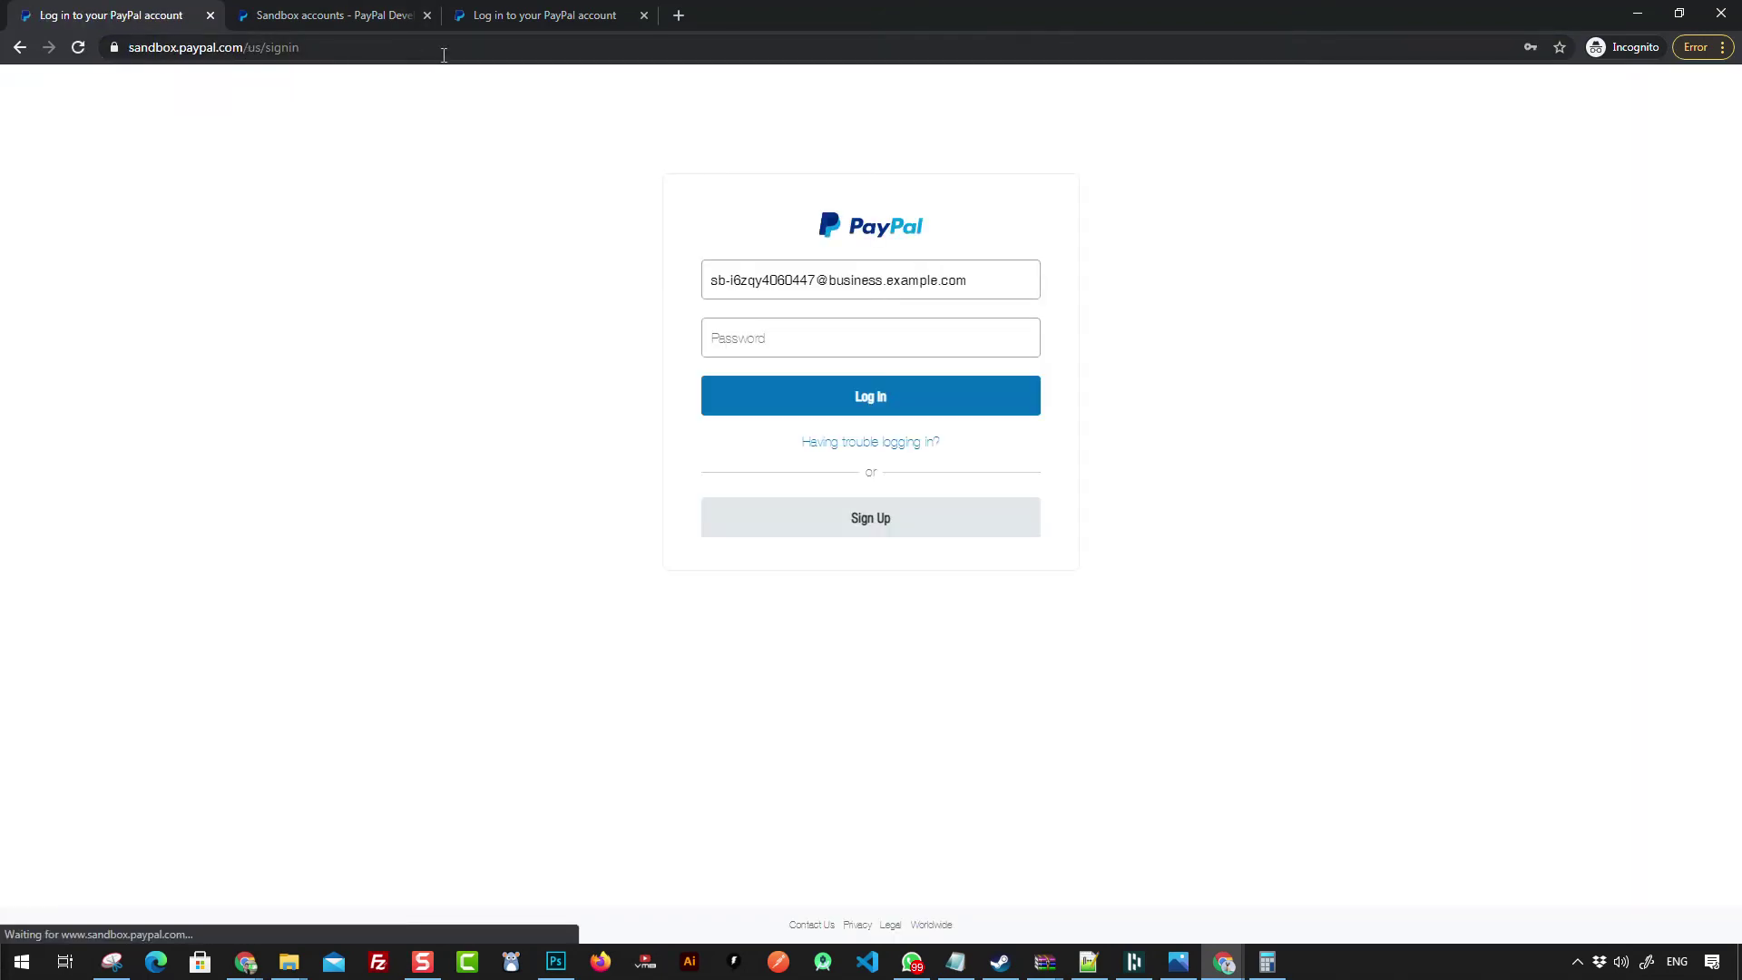
left_click_drag(1011, 278, 471, 283)
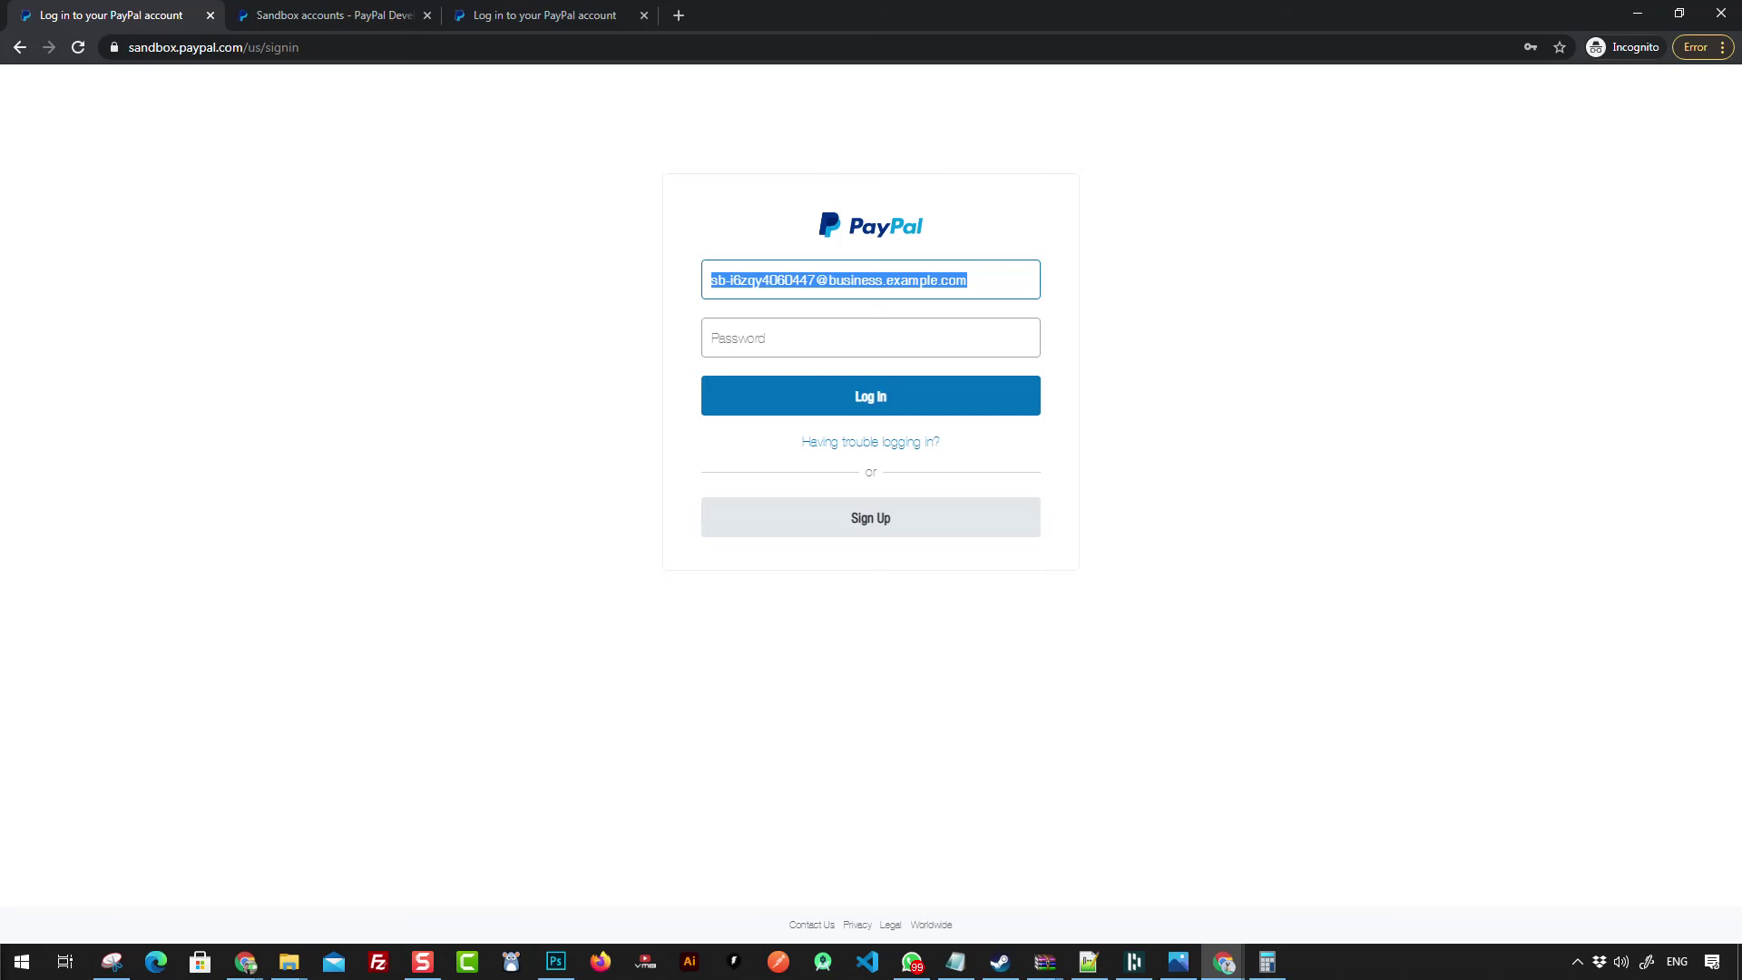
key("Return")
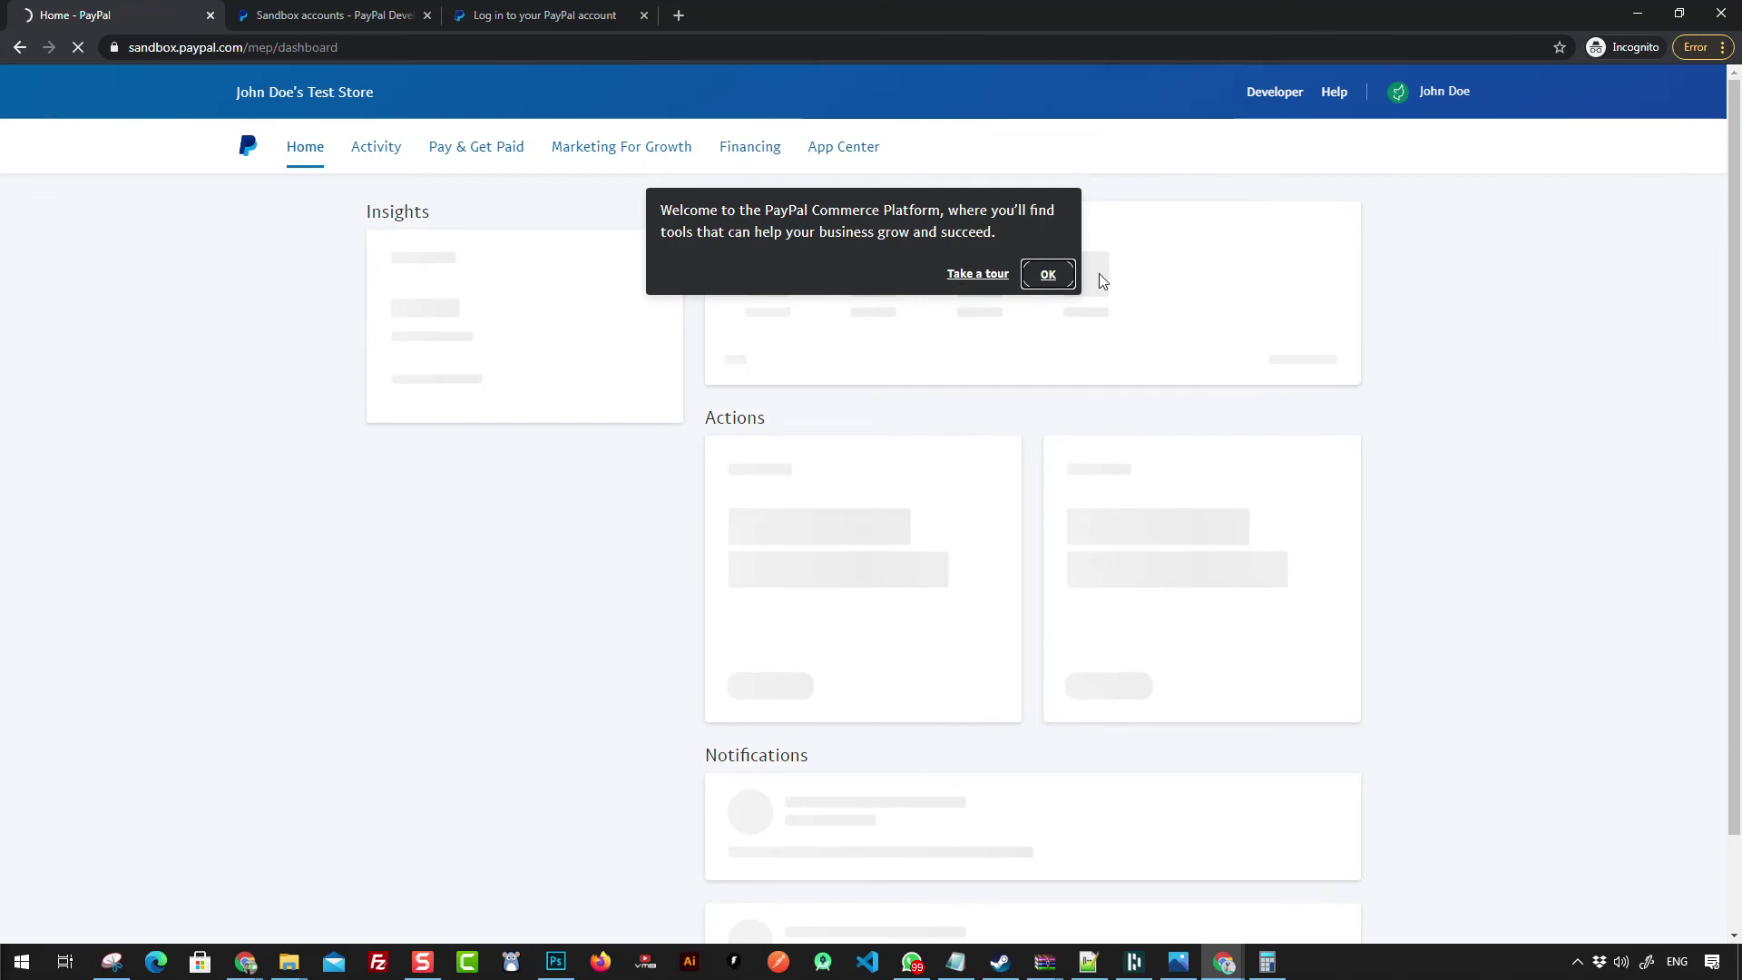
Step: Review the business account's recent activity, then open and read the transaction details of the $99.00 USD payment
scroll(1017, 420, "down", 1)
scroll(611, 311, "up", 1)
scroll(1221, 514, "down", 4)
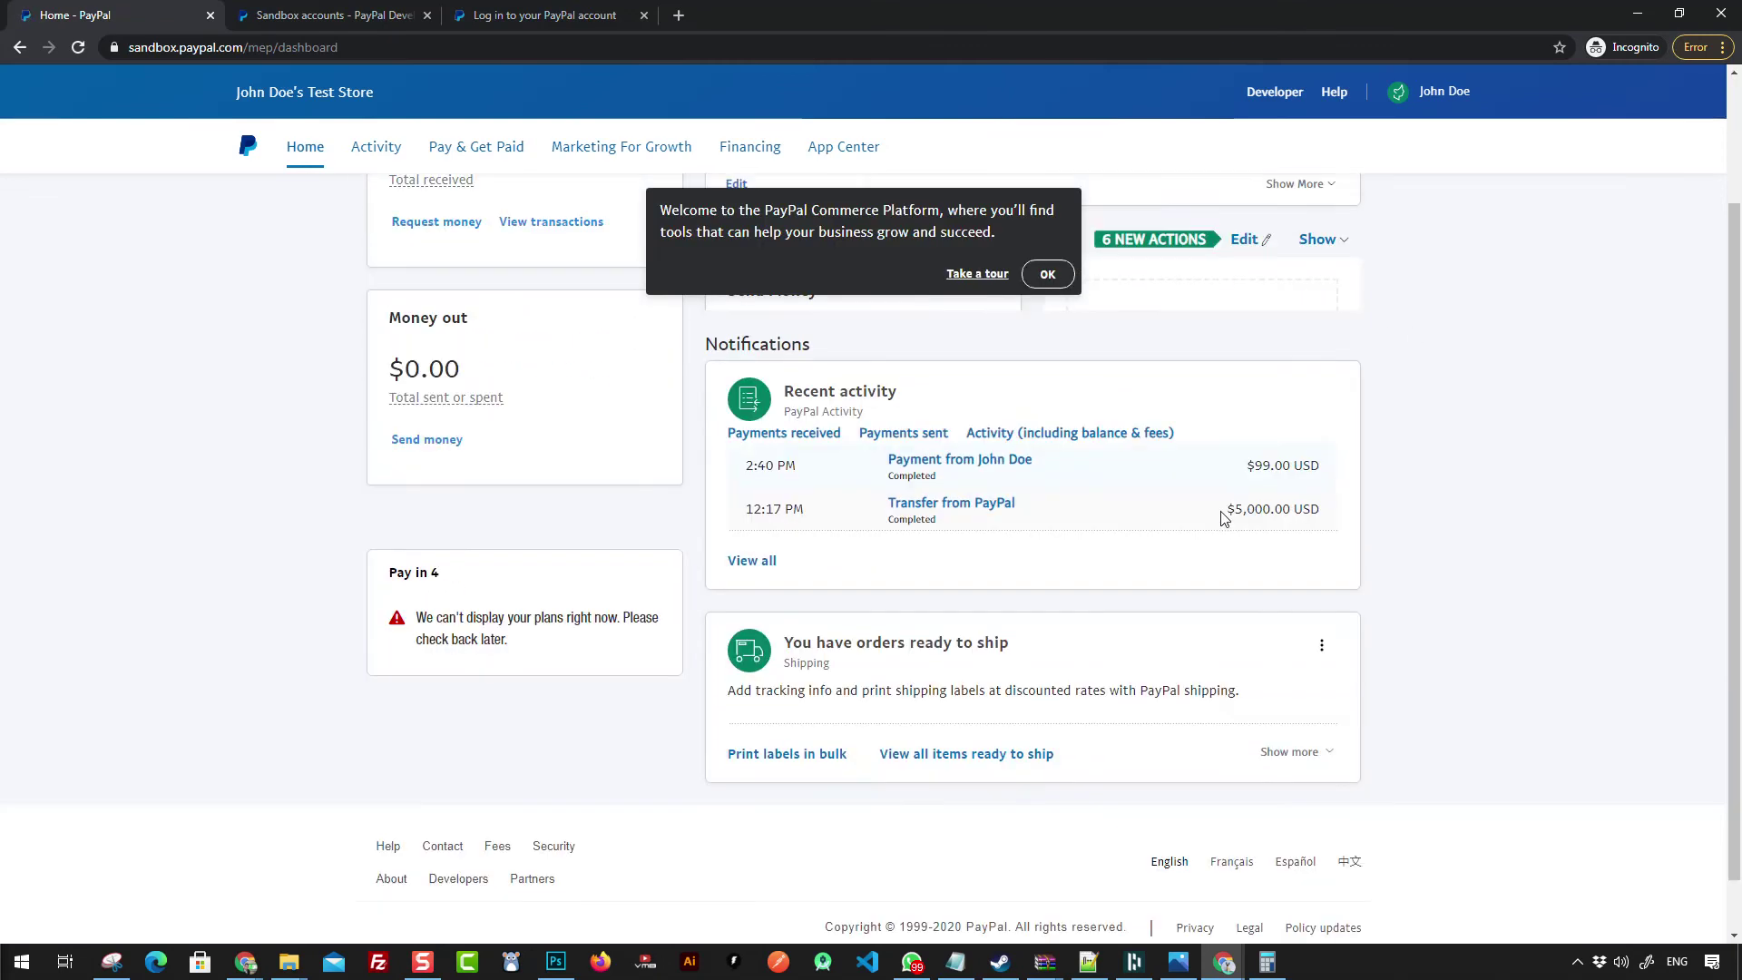
scroll(1127, 577, "up", 4)
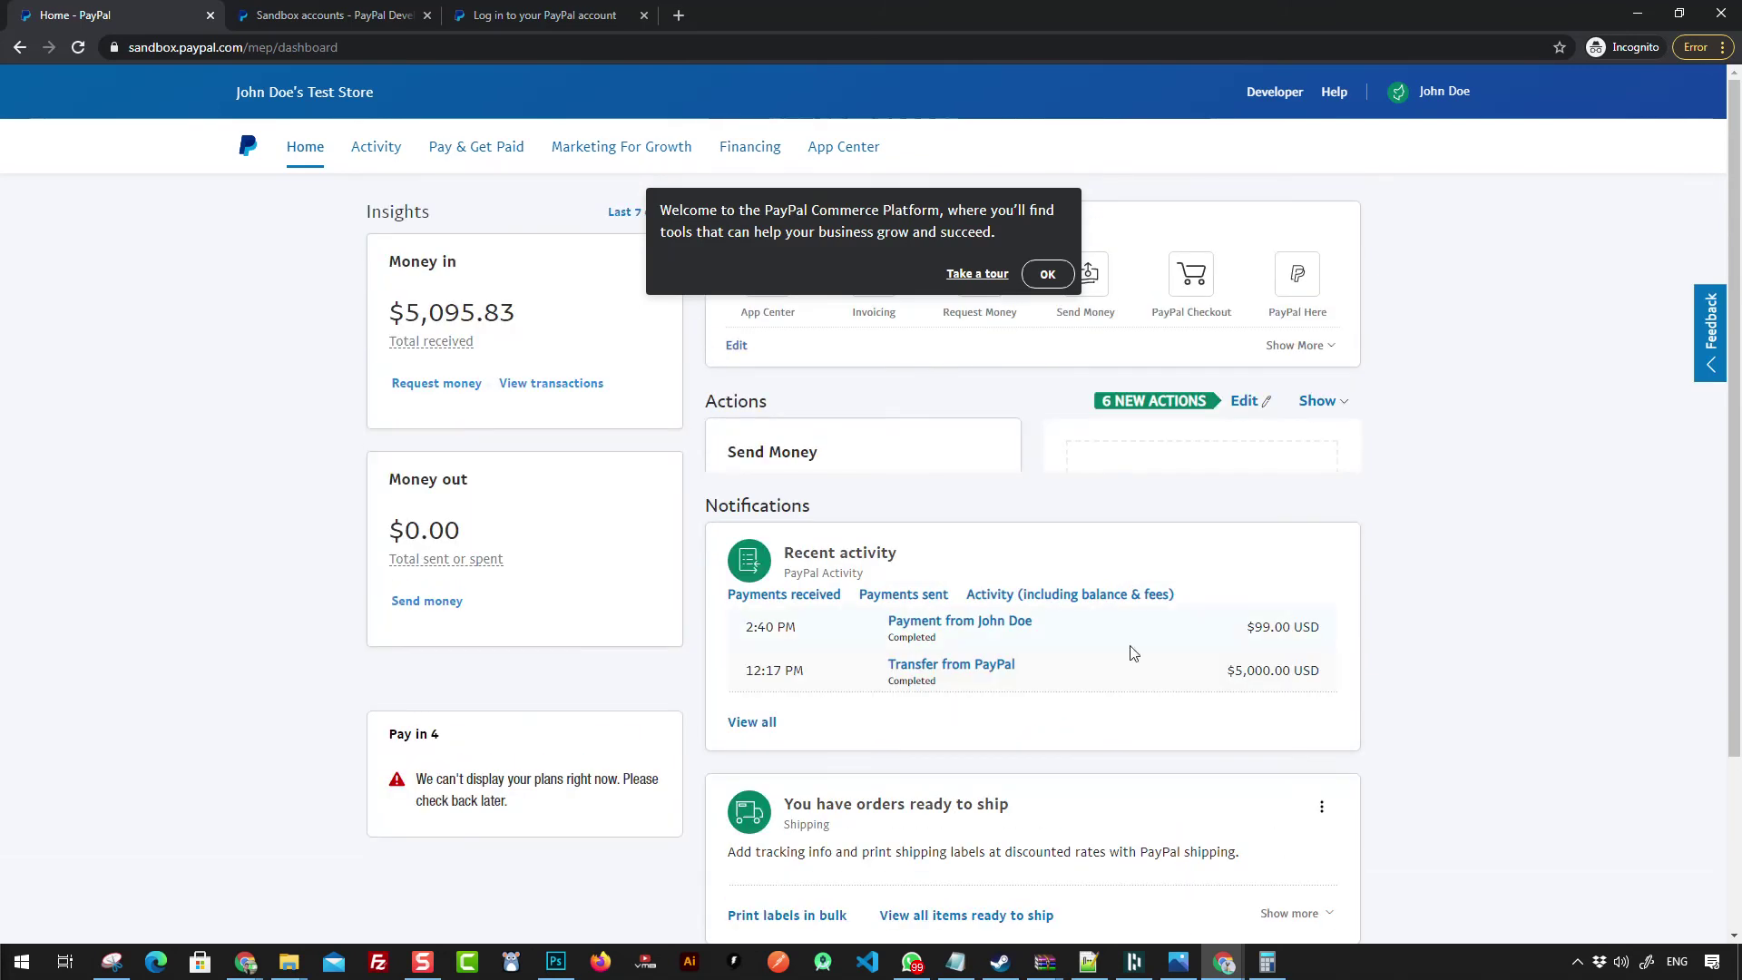
left_click_drag(744, 626, 956, 624)
left_click(956, 624)
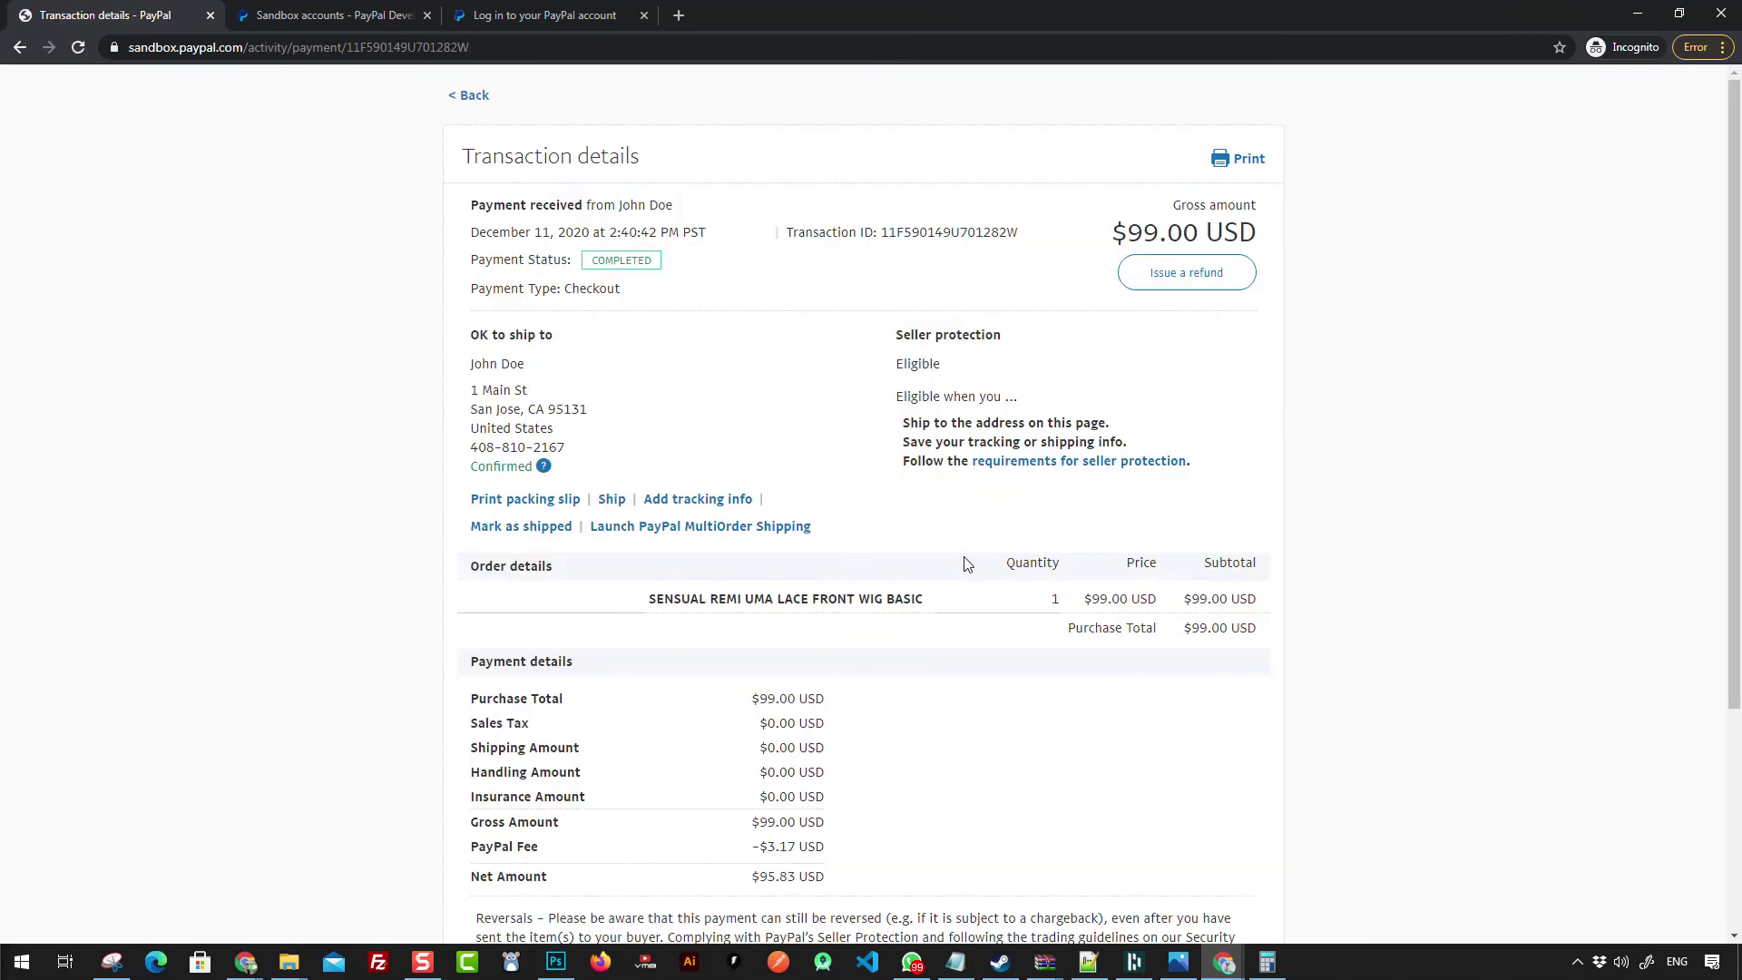
scroll(683, 469, "down", 5)
scroll(1084, 682, "up", 5)
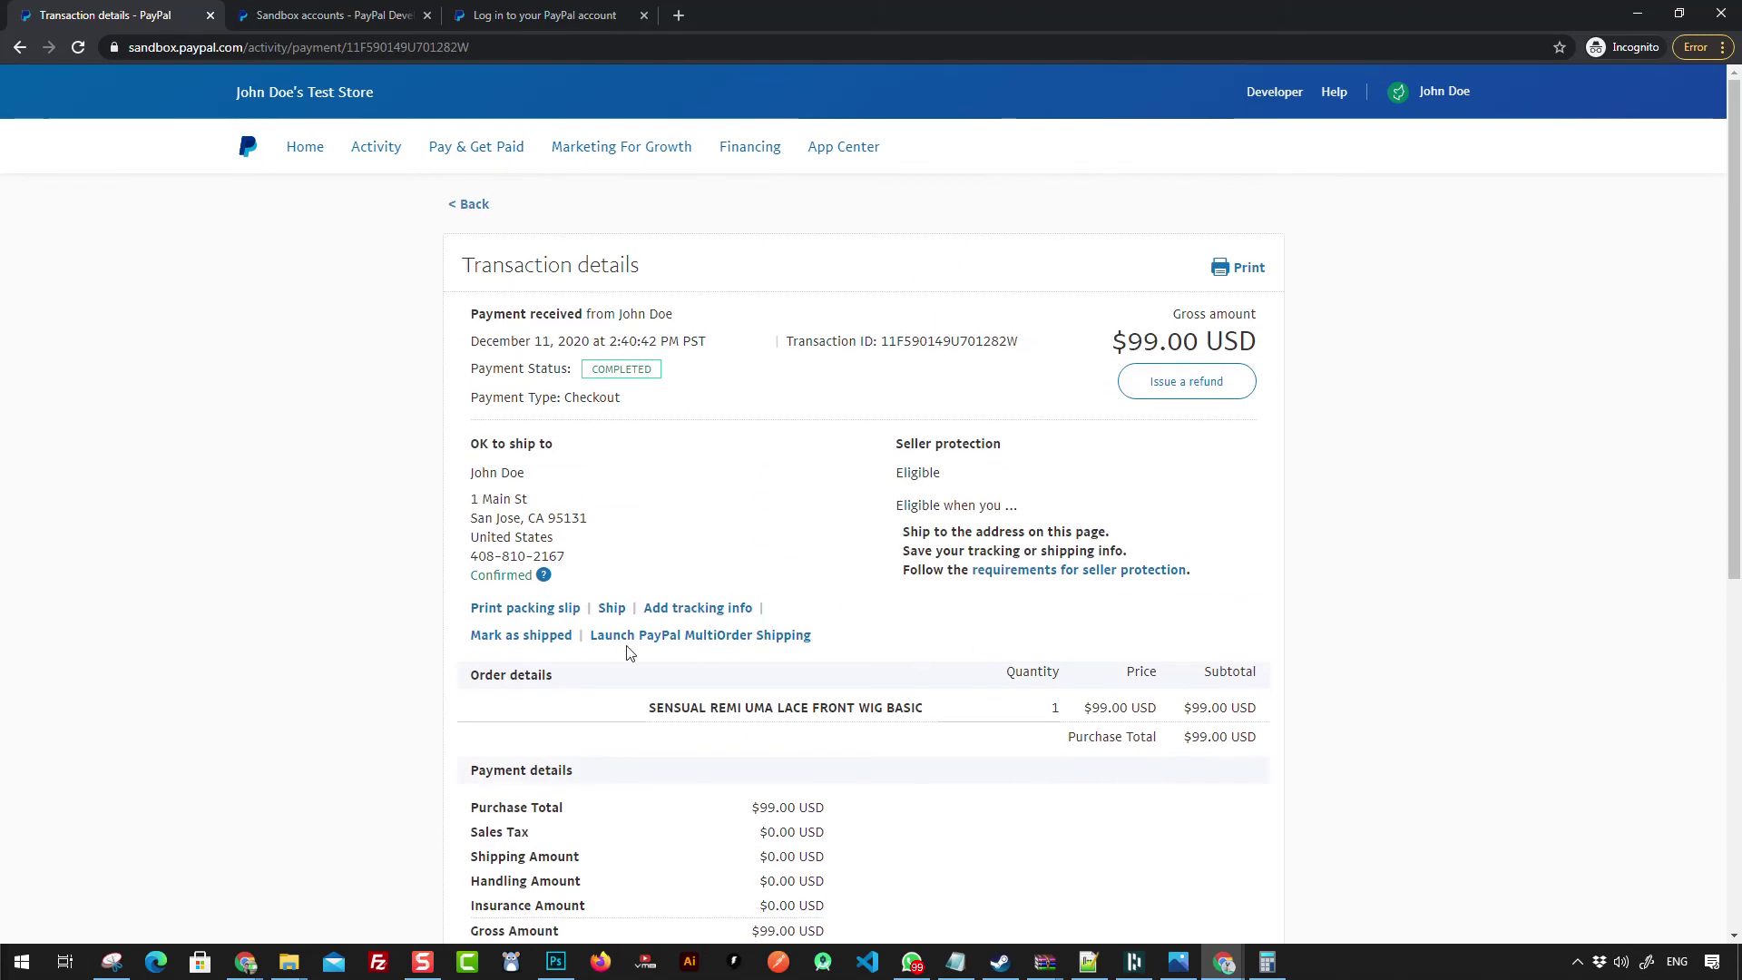
Step: Submit the payment's tracking information as Order Processed with tracking not required, then leave the transaction details
left_click(514, 642)
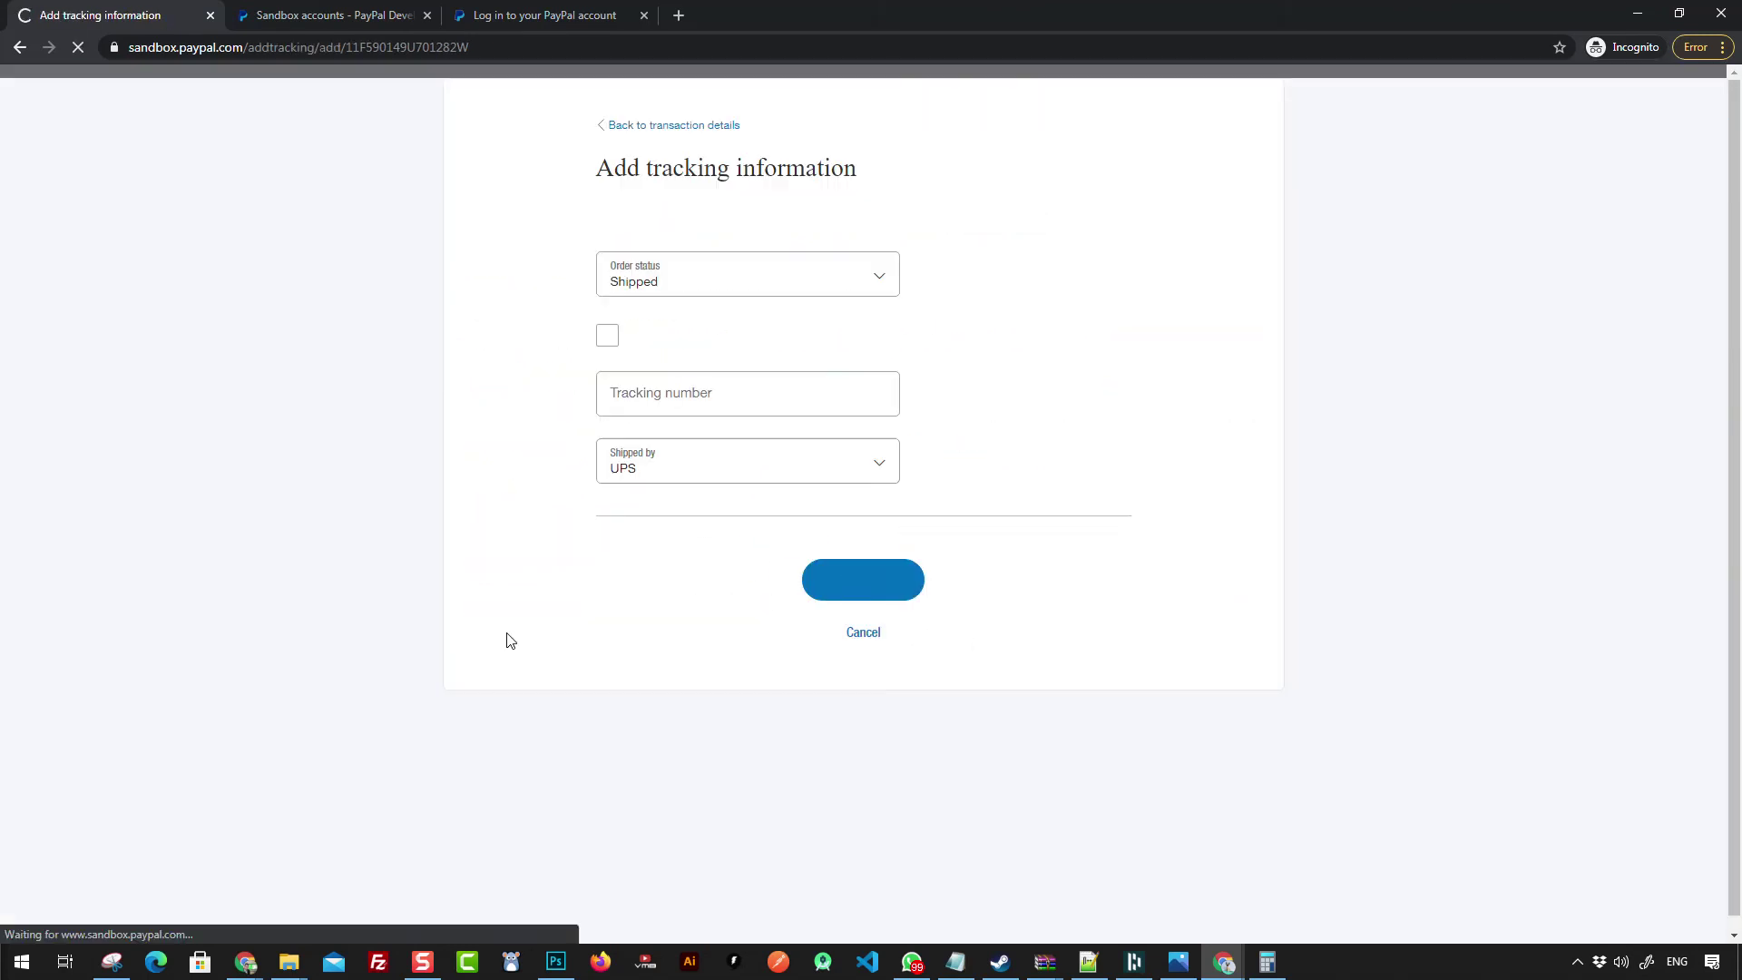
left_click(667, 285)
left_click(652, 386)
left_click(849, 578)
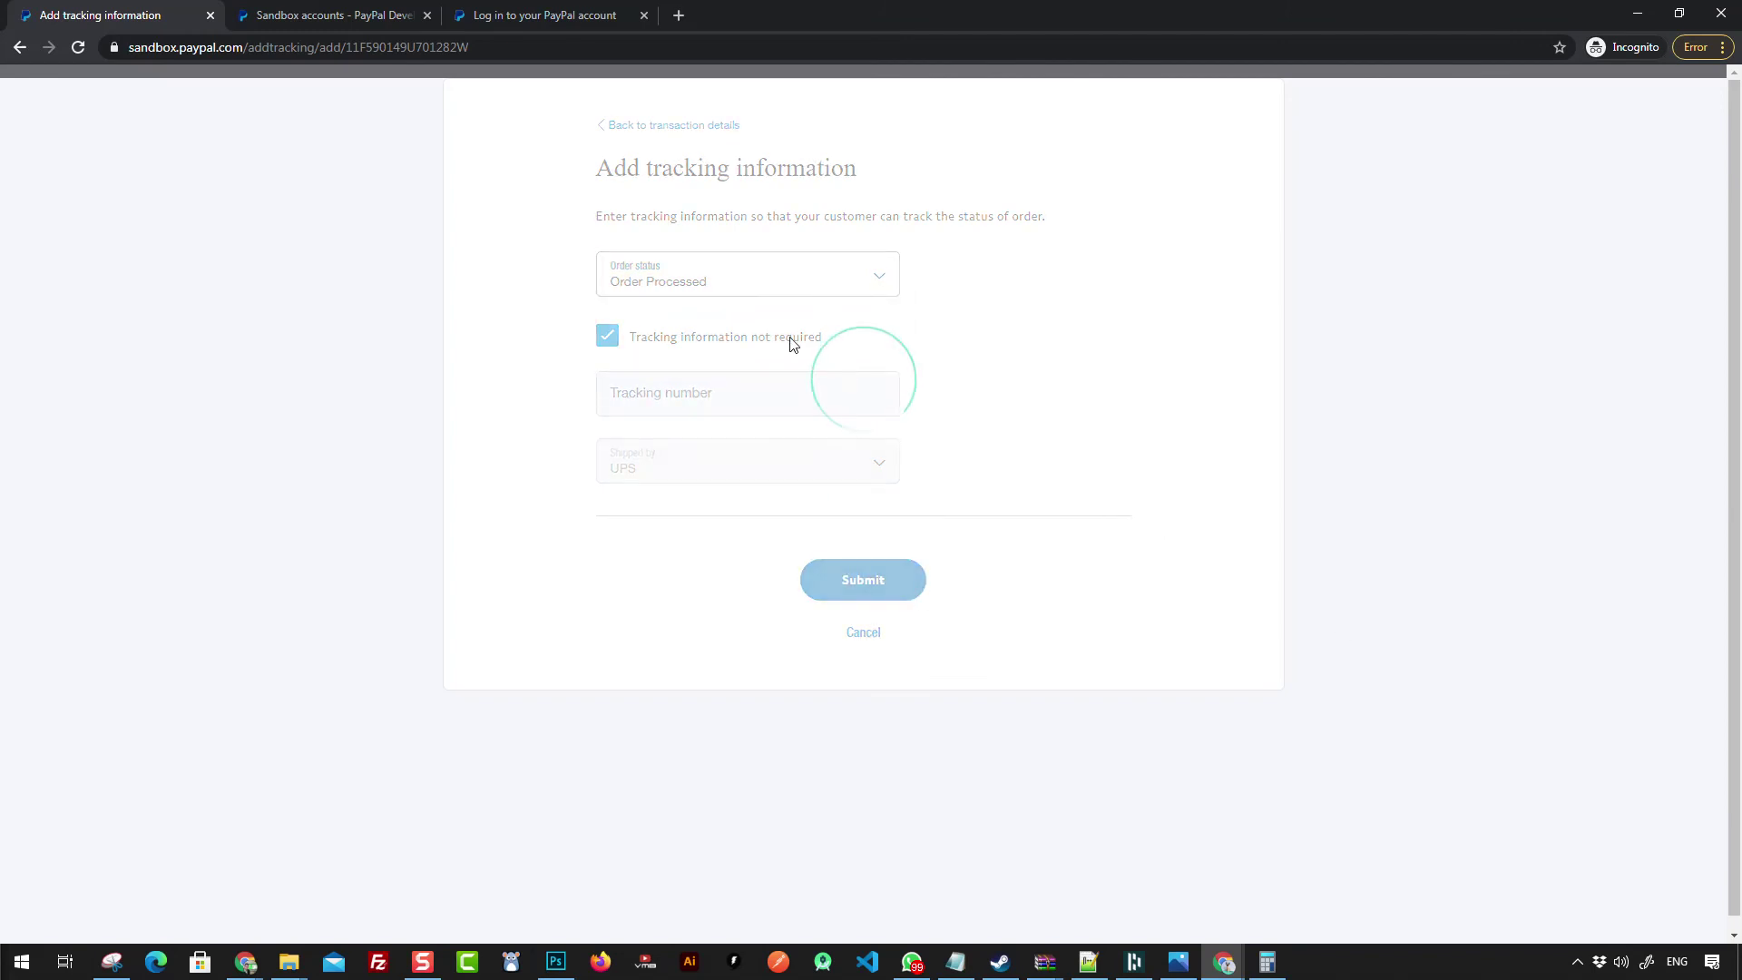
left_click(898, 334)
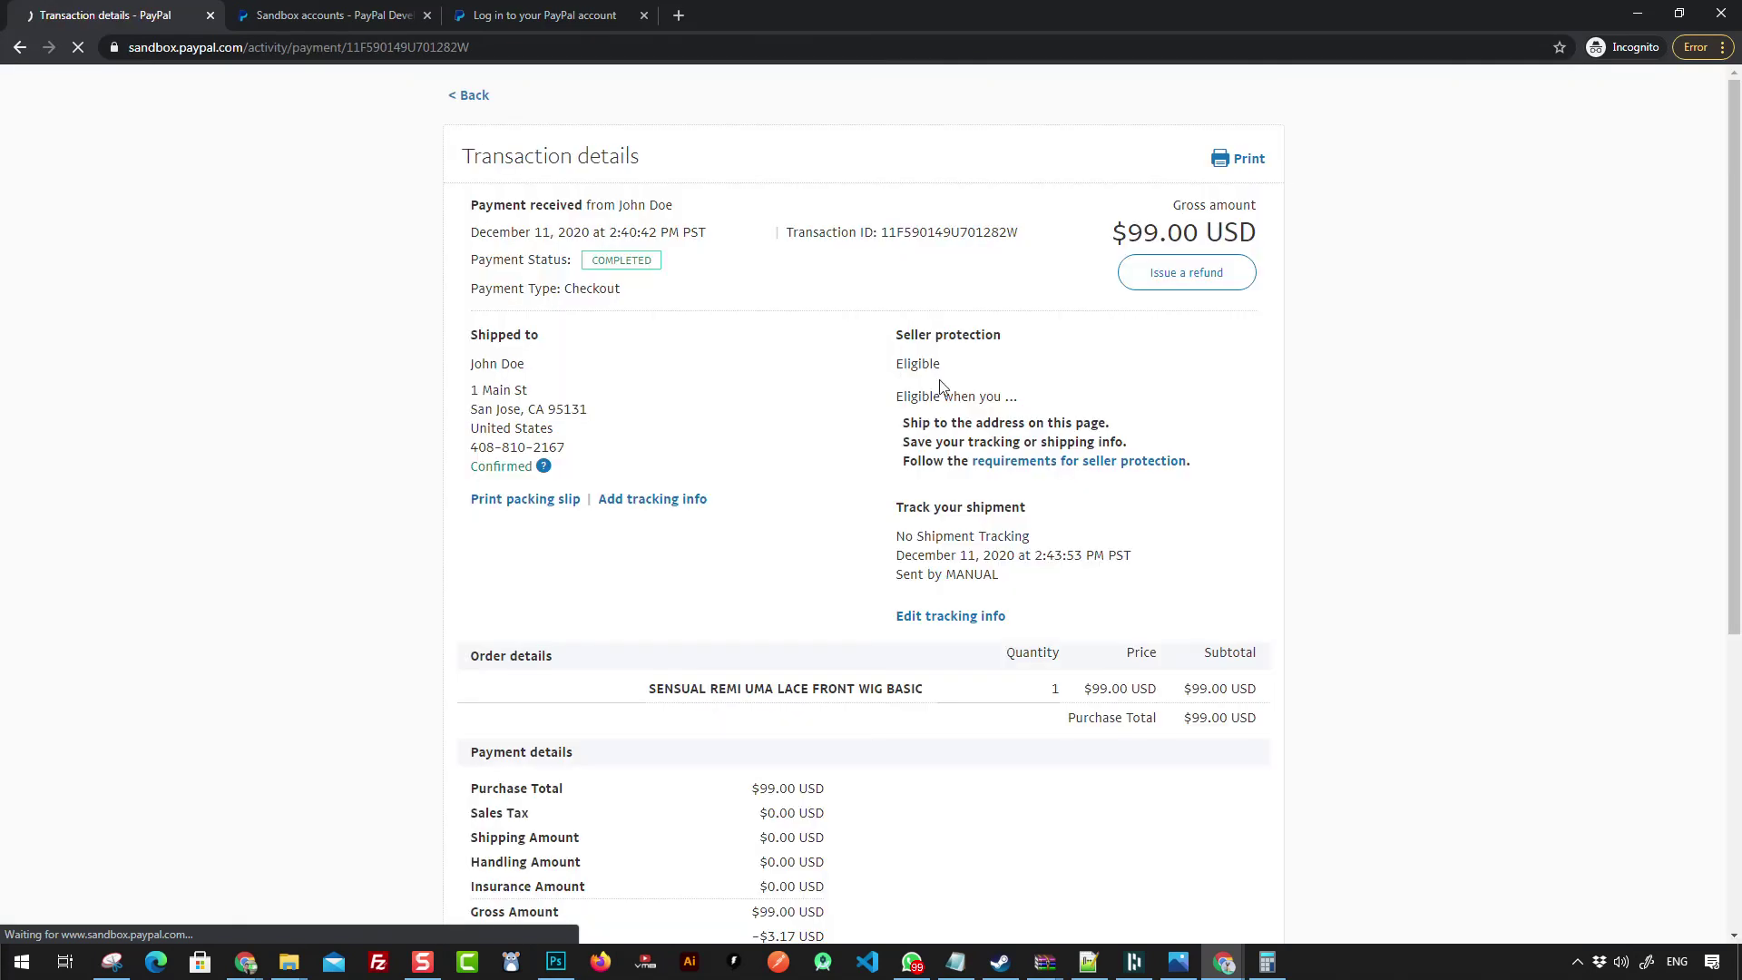
left_click(470, 203)
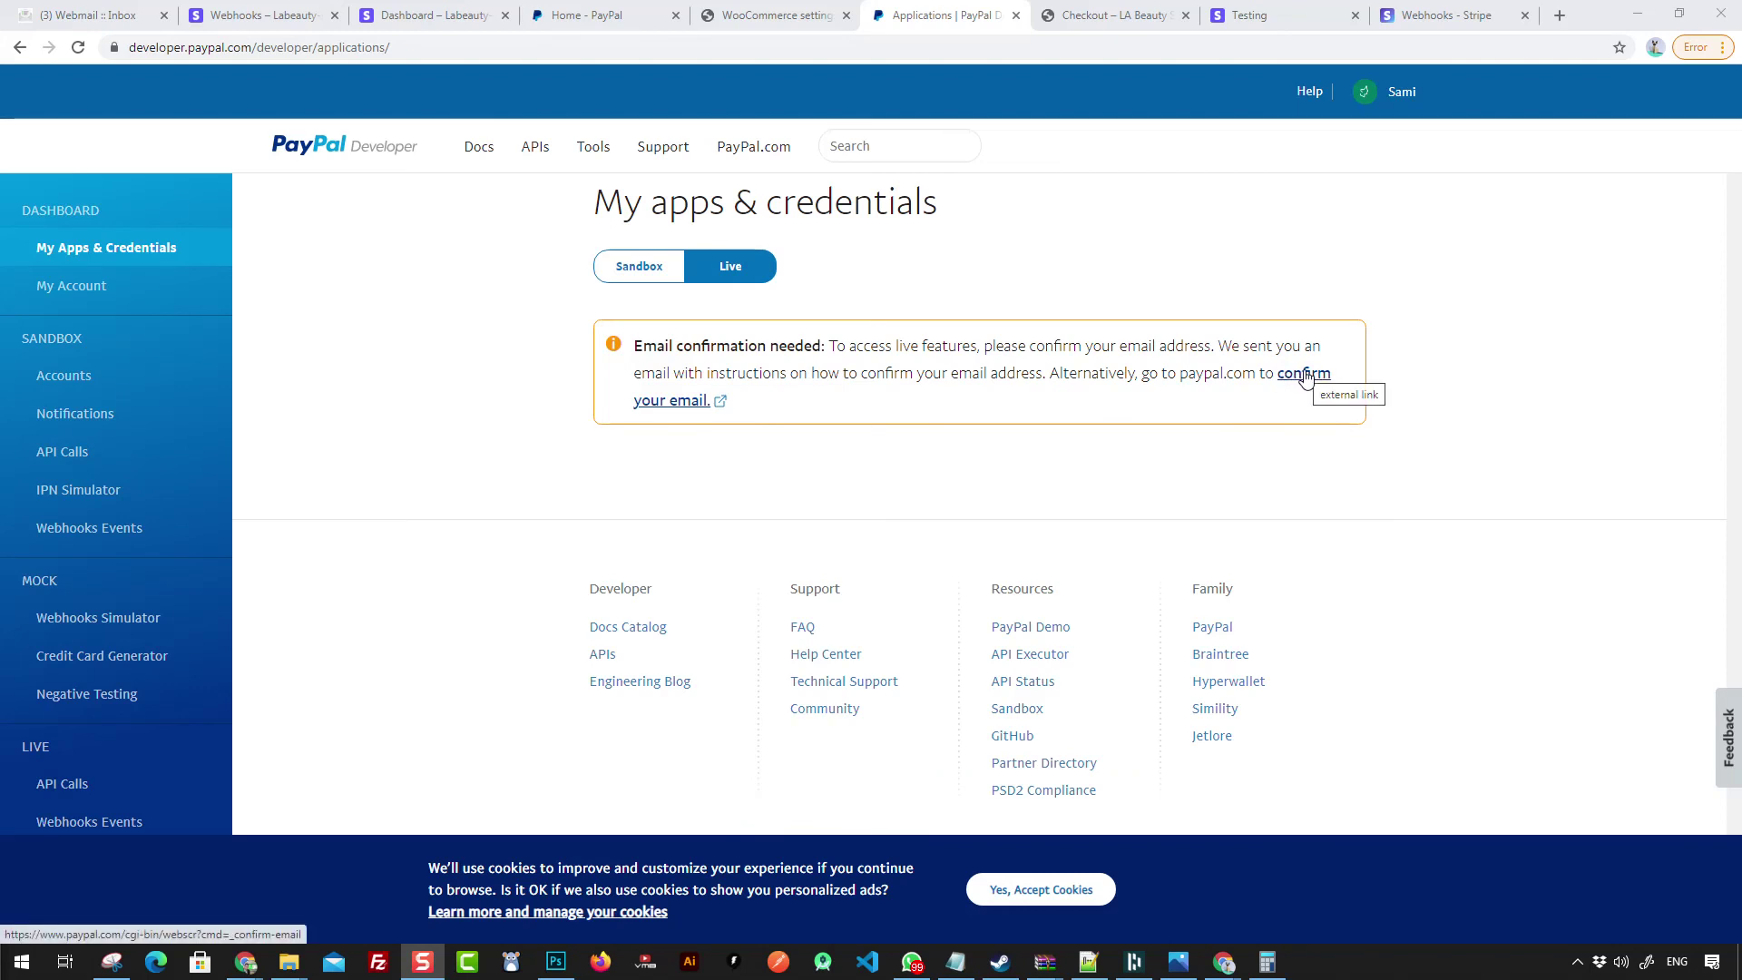
Step: Request confirmation of the live PayPal account's primary email and switch to the webmail inbox
left_click(1306, 375)
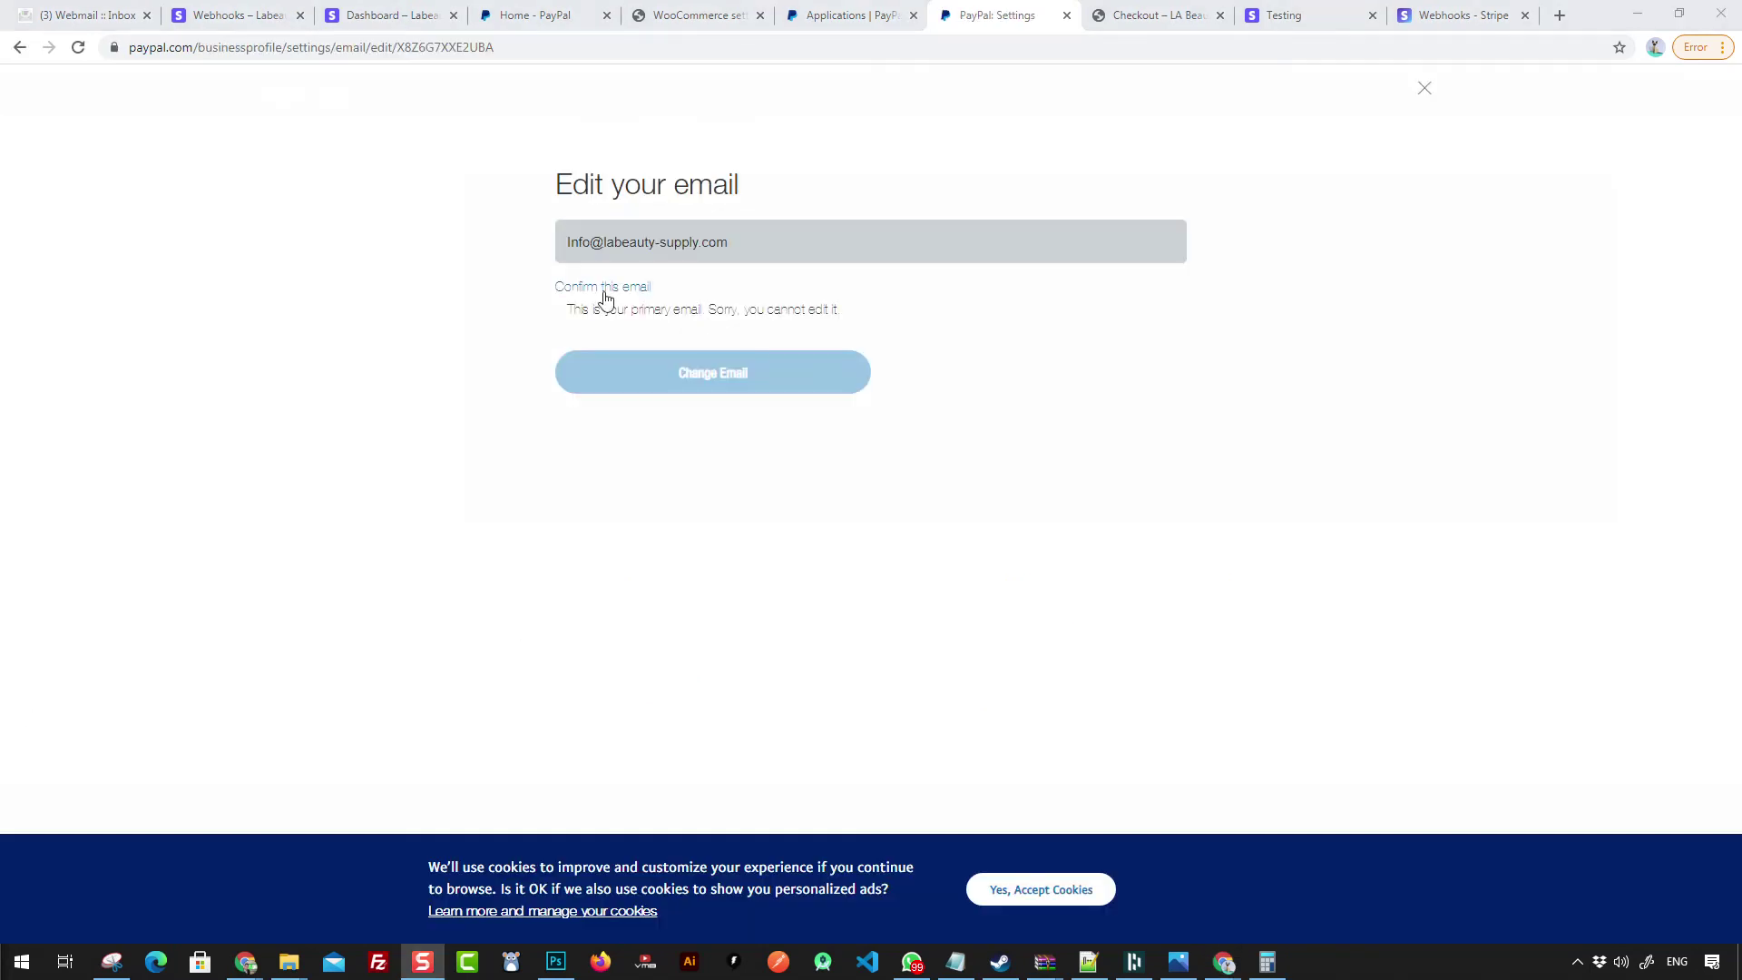
left_click(604, 292)
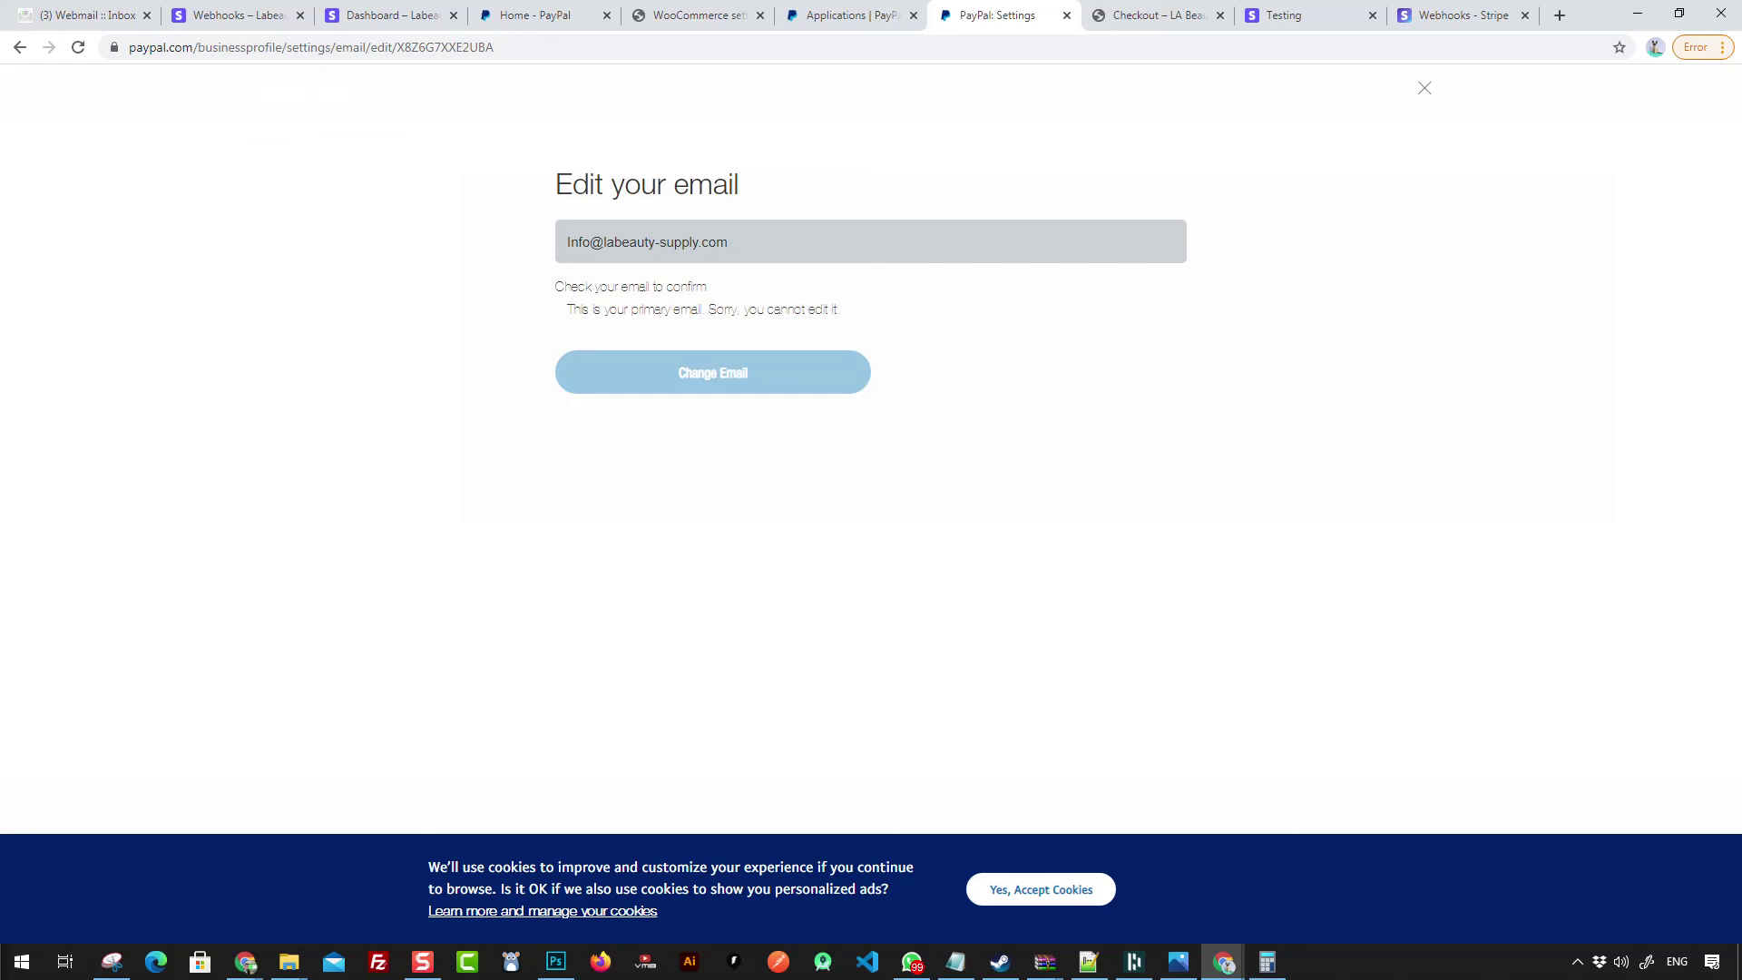
key("ctrl+1")
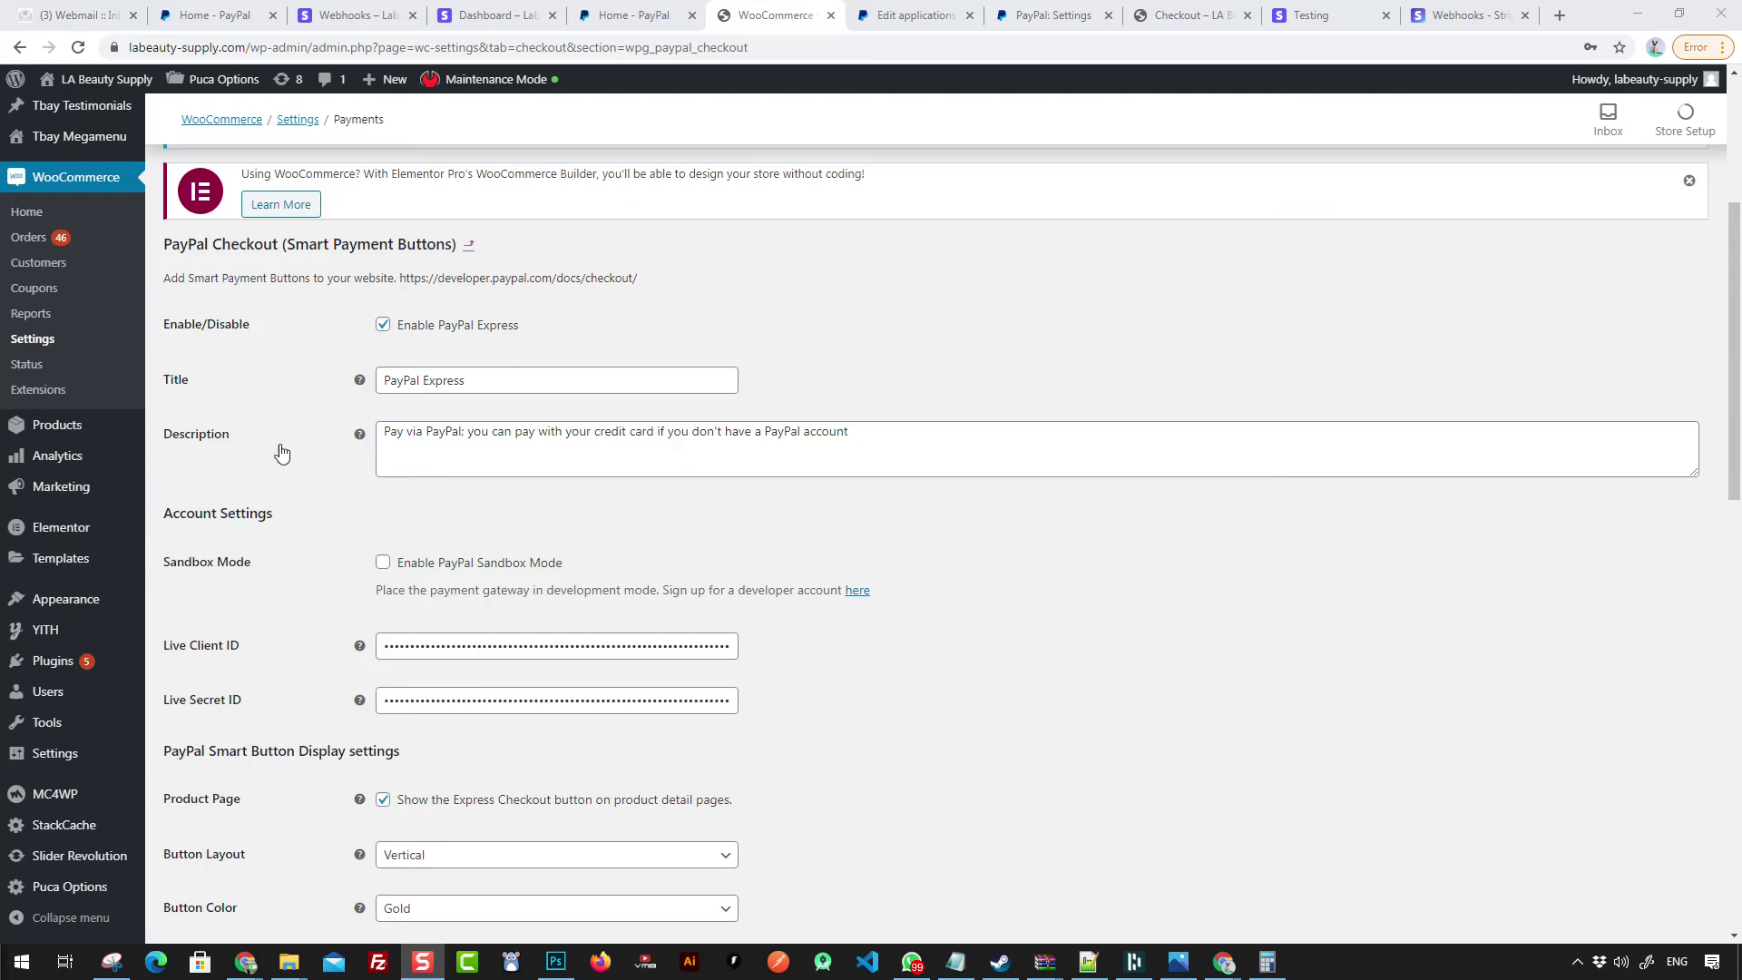
Step: Save the PayPal Checkout (Smart Payment Buttons) settings with sandbox mode off and the live credentials filled in
scroll(512, 540, "down", 1)
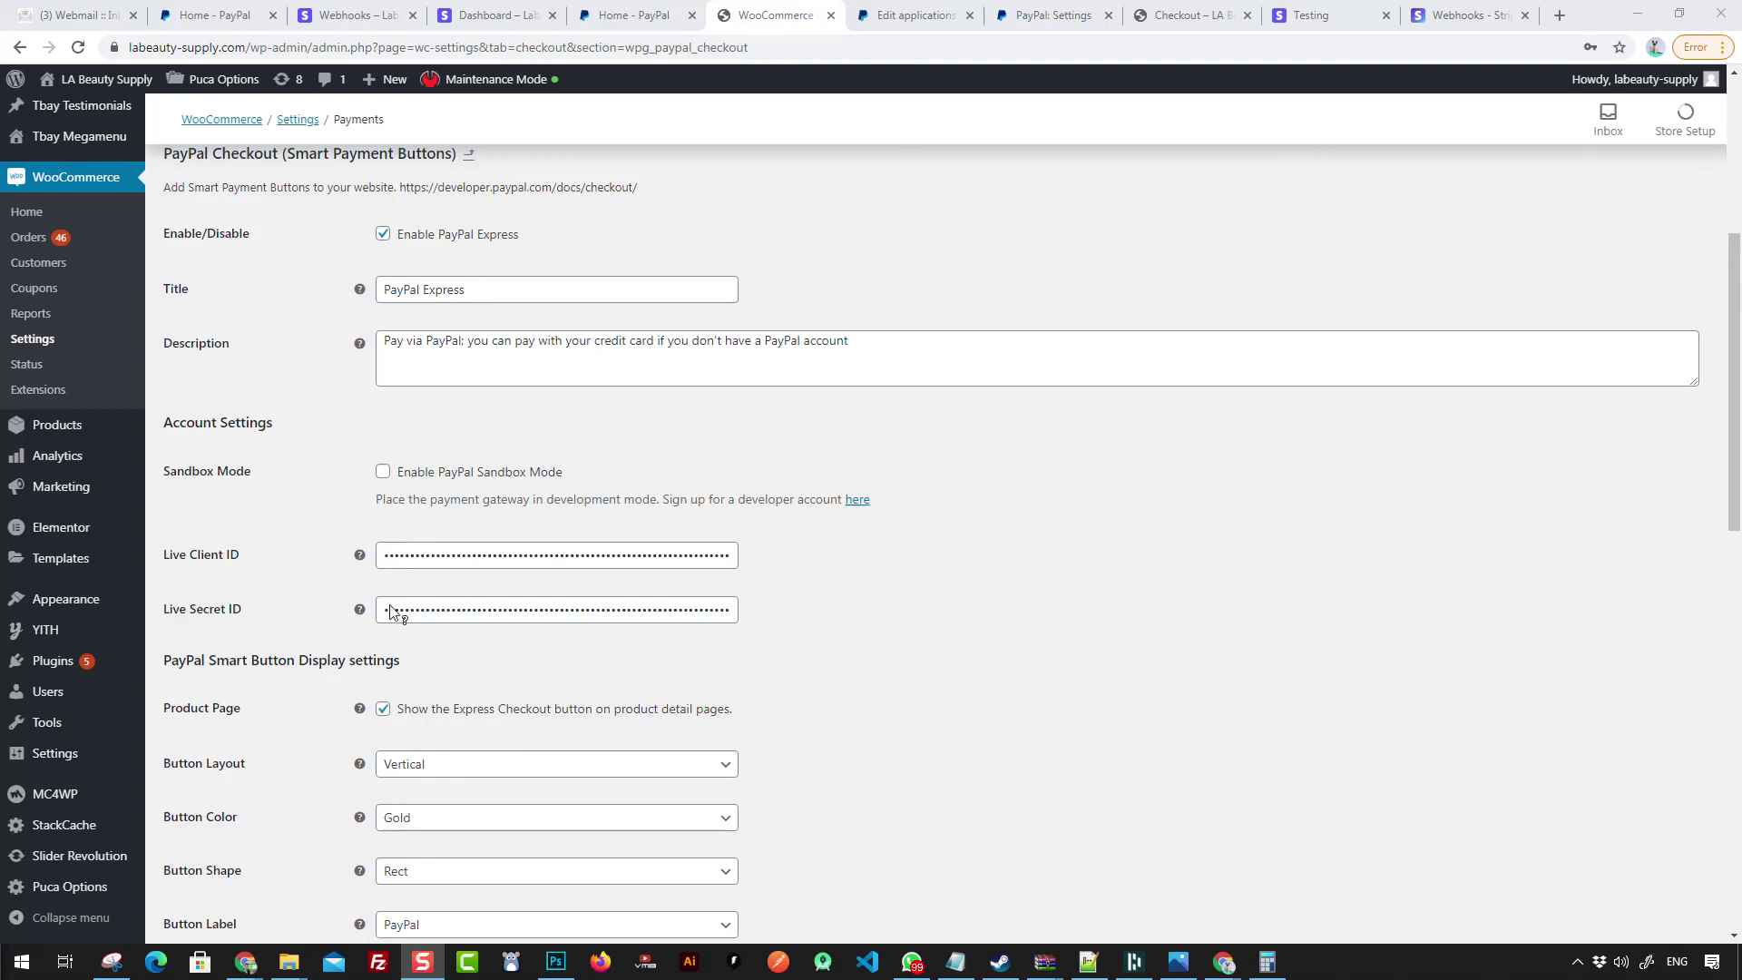
scroll(573, 683, "down", 6)
scroll(574, 683, "down", 7)
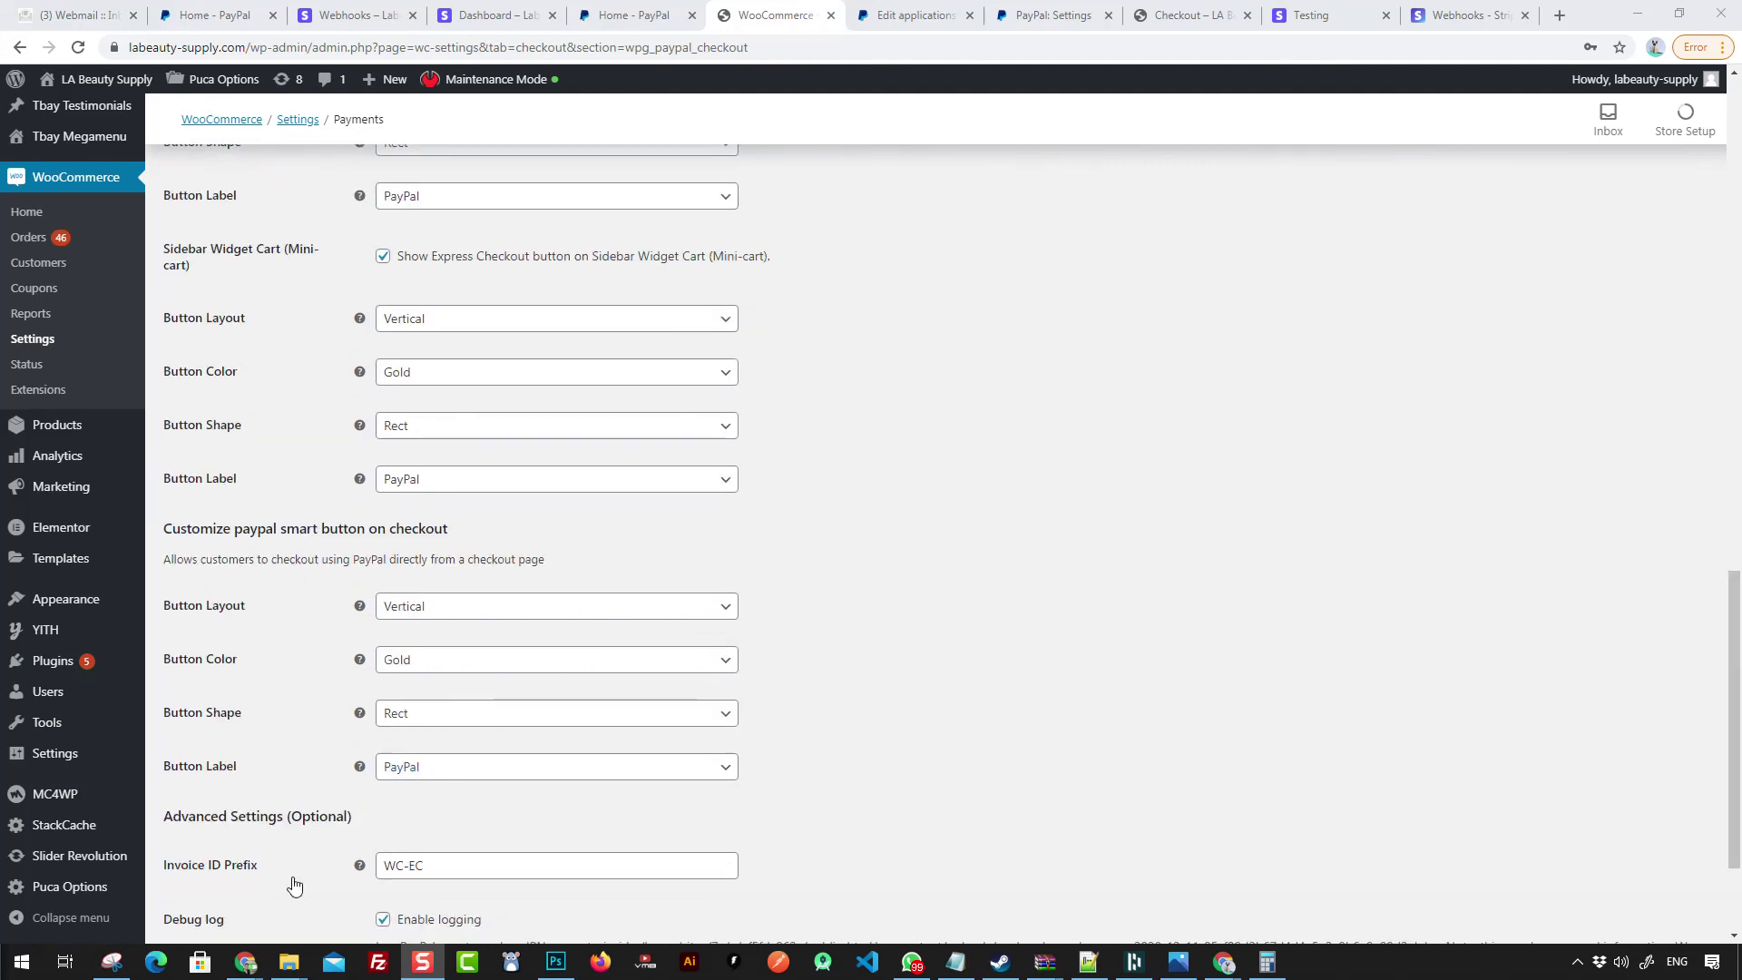
left_click(211, 849)
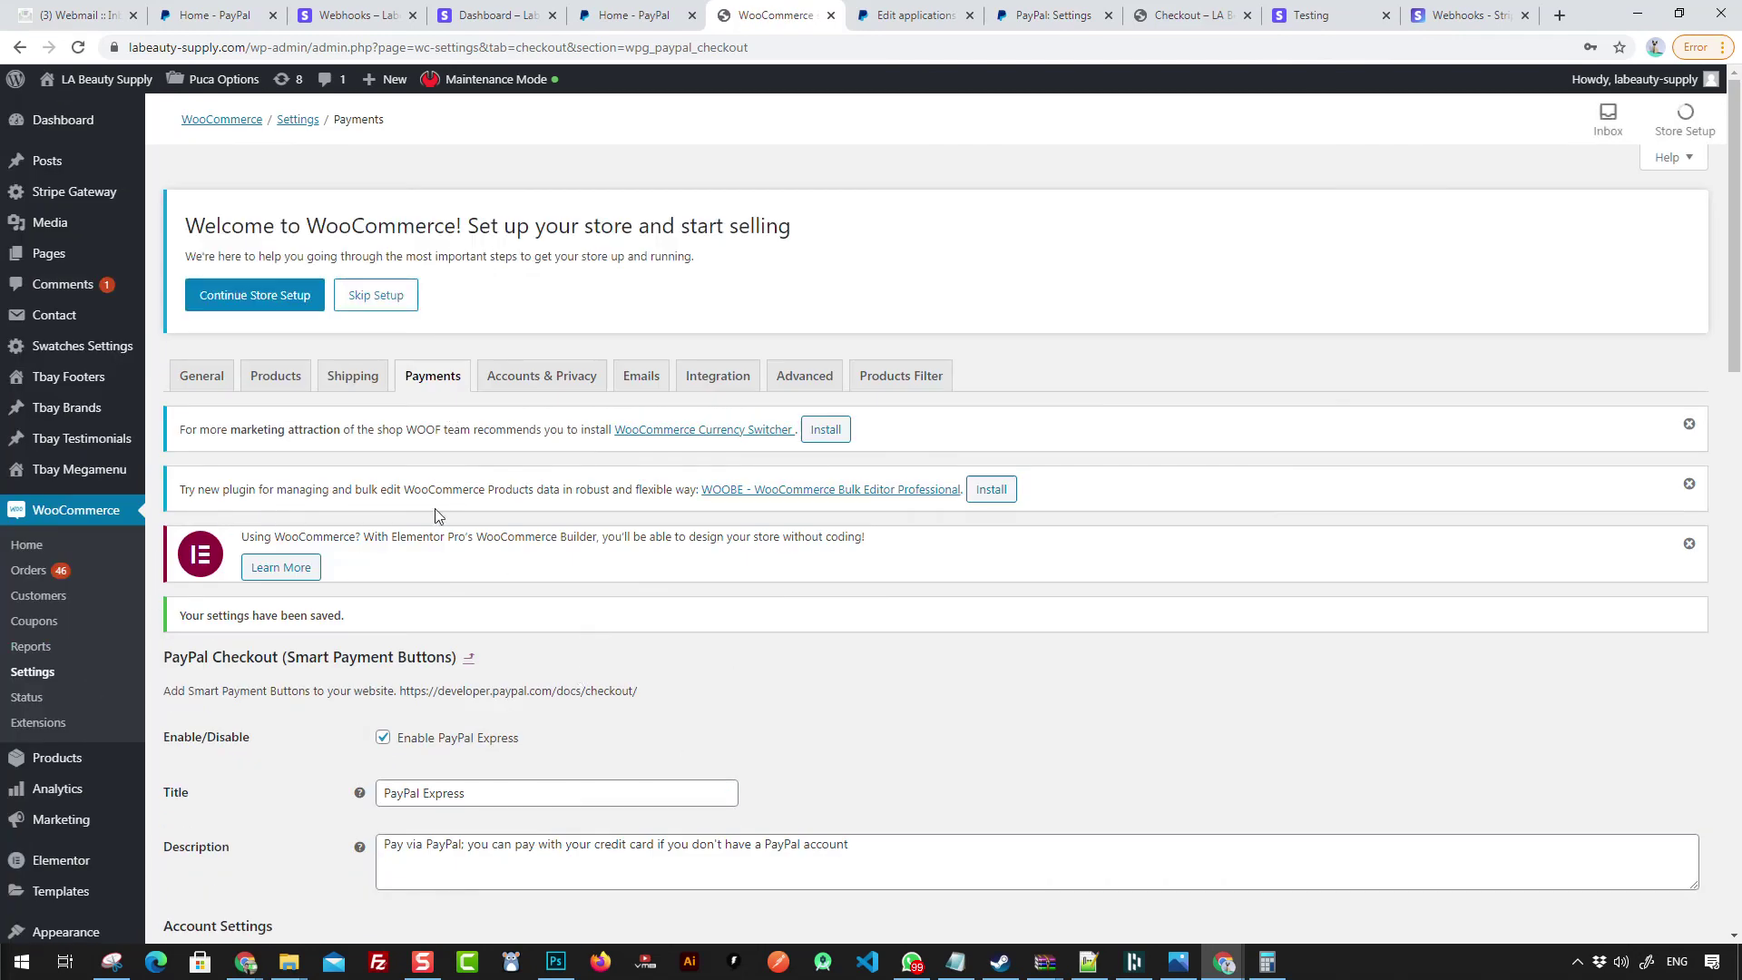
Step: Open the PayPal Pro payment method, turn off its sandbox/test mode, disable the method and save the changes
left_click(432, 386)
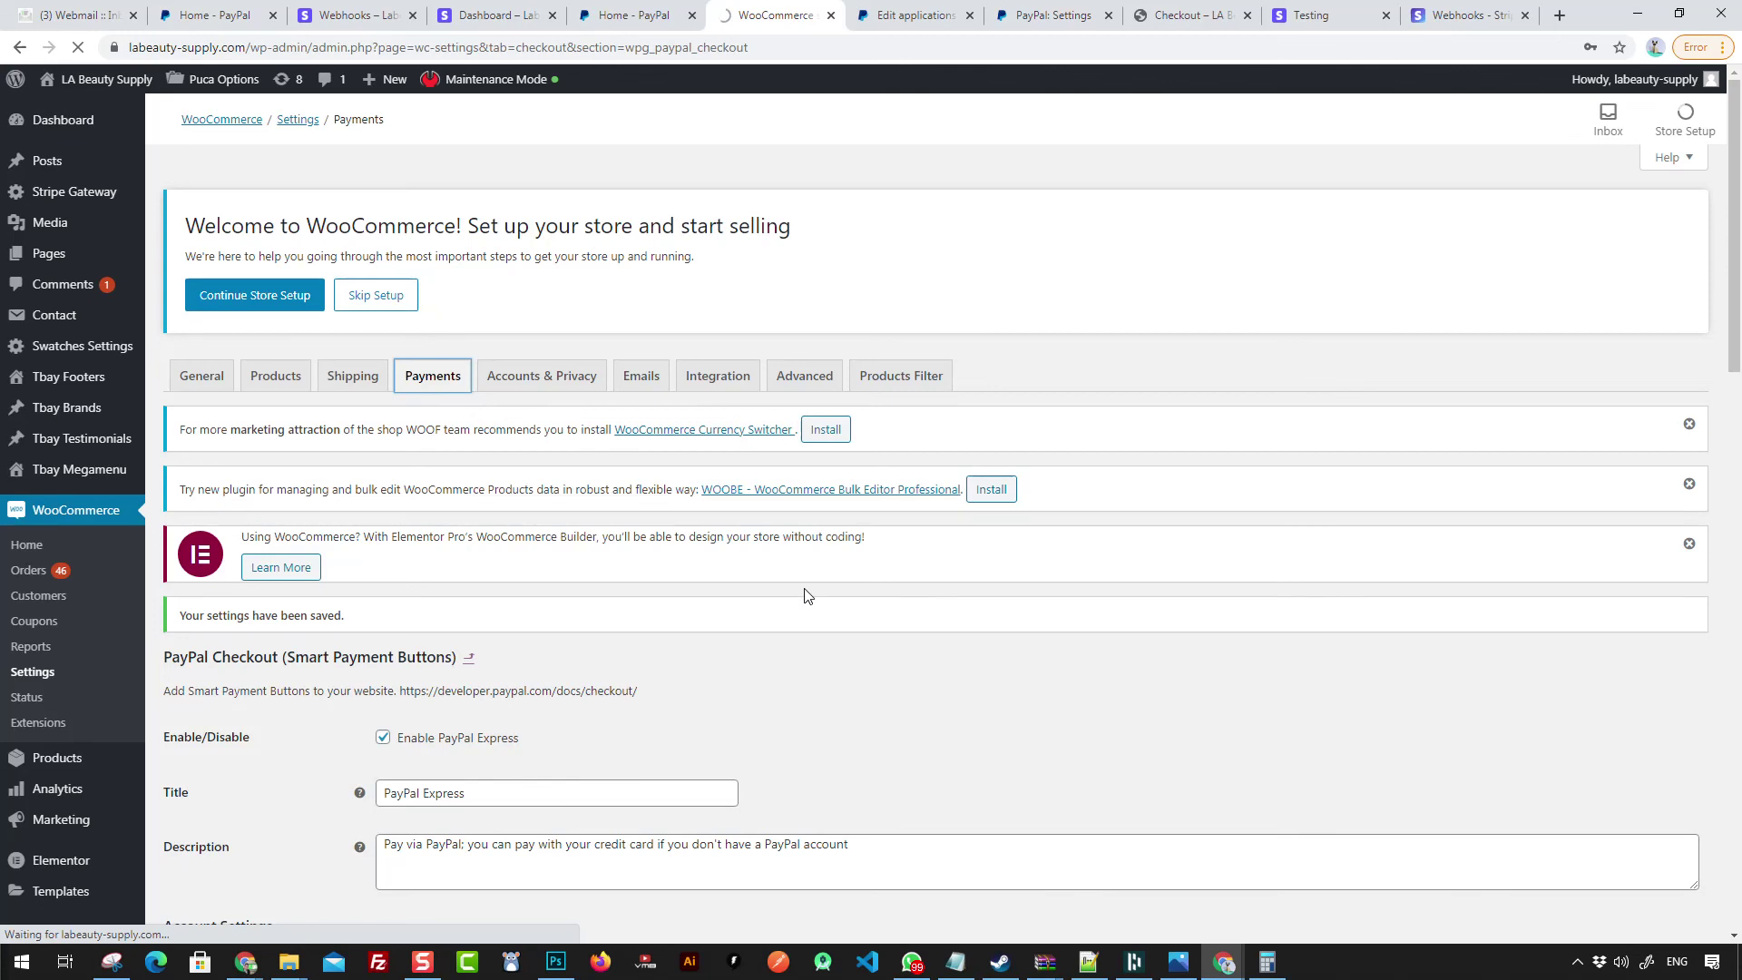
scroll(804, 599, "down", 10)
scroll(803, 613, "down", 1)
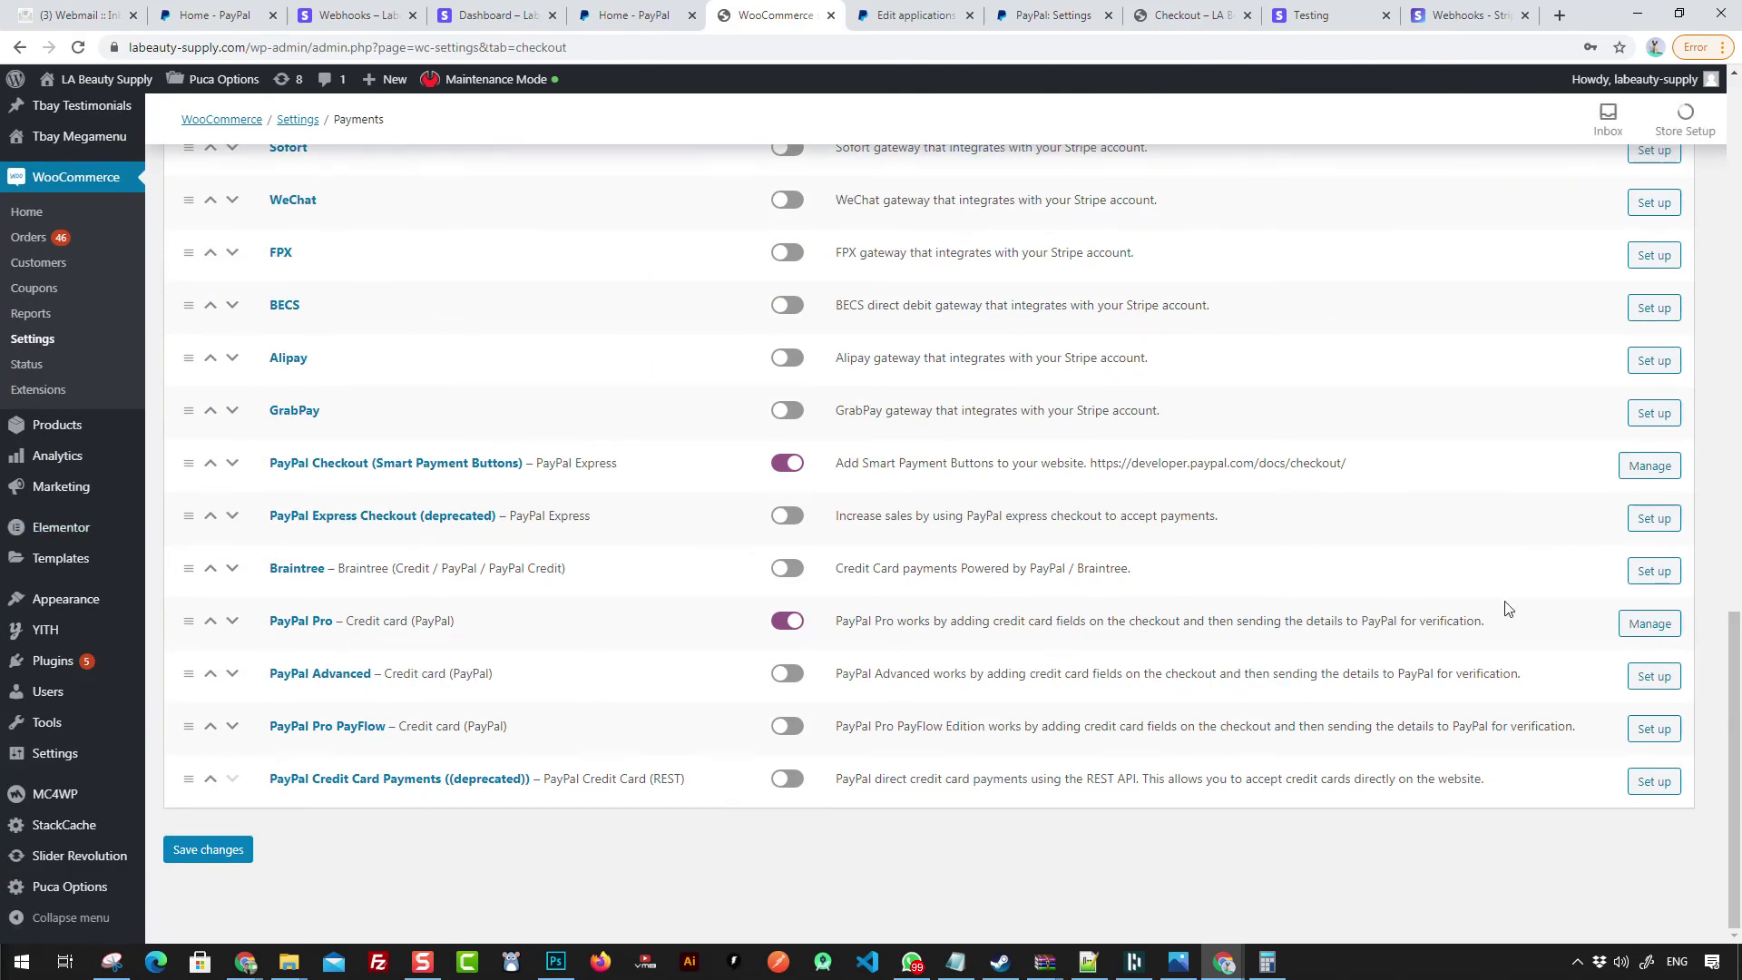
left_click(1640, 632)
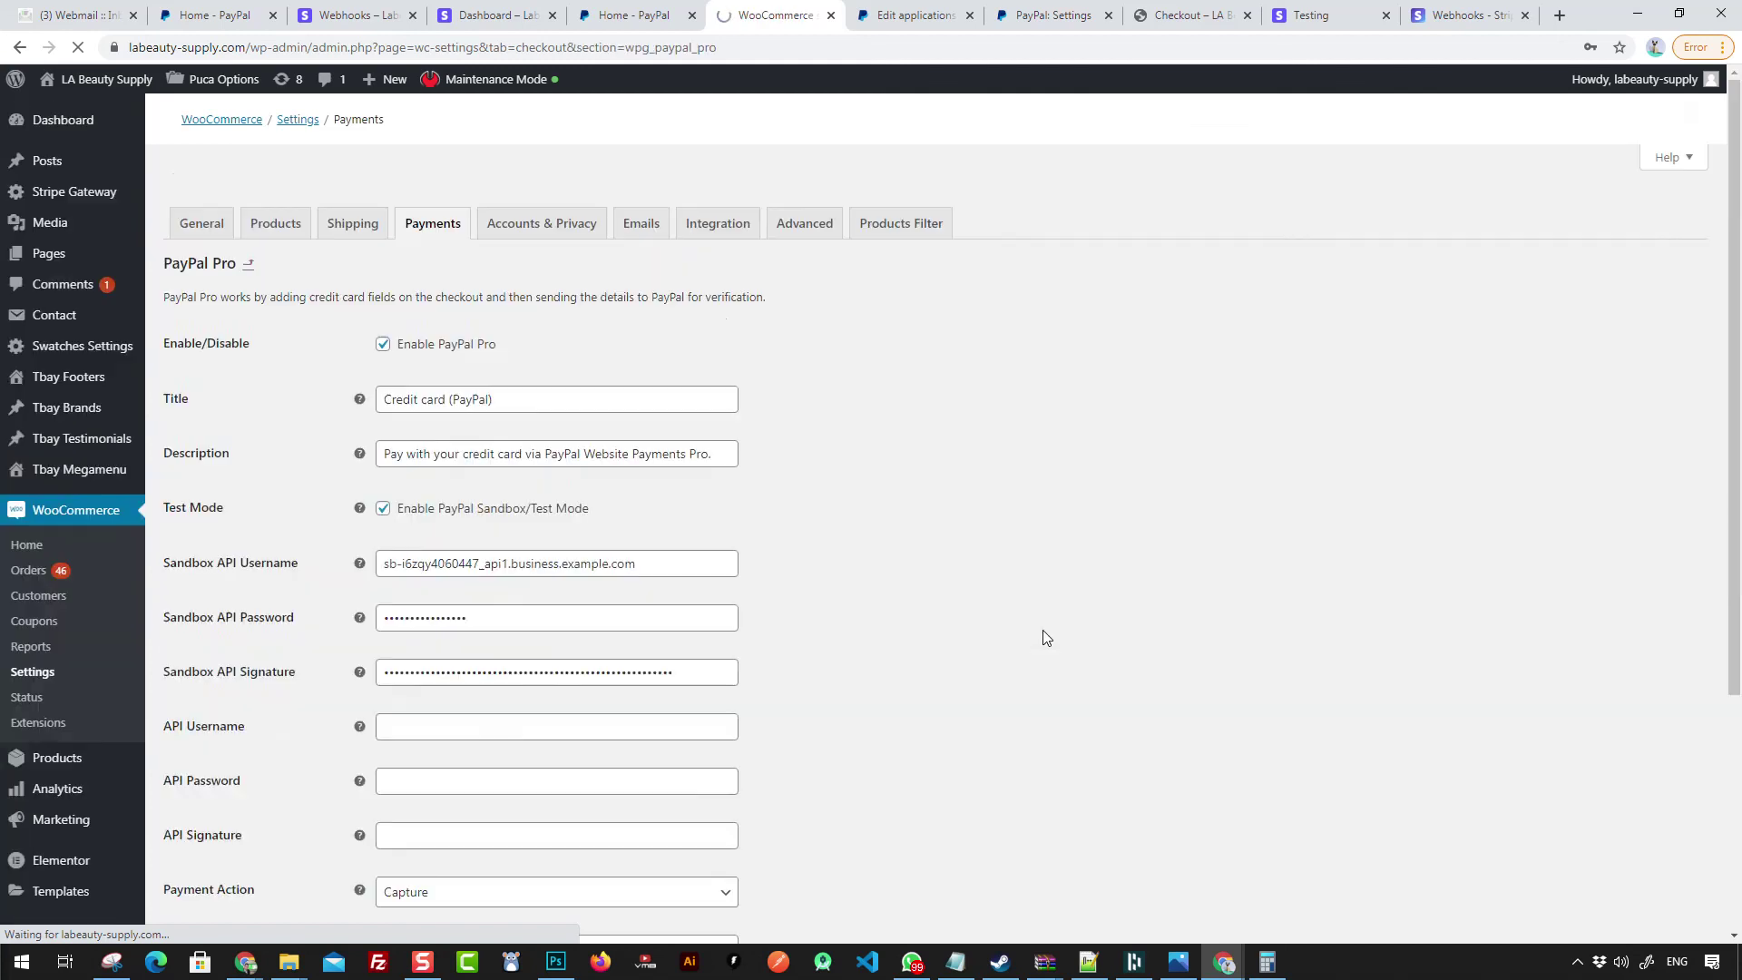
scroll(690, 663, "down", 2)
scroll(583, 578, "down", 2)
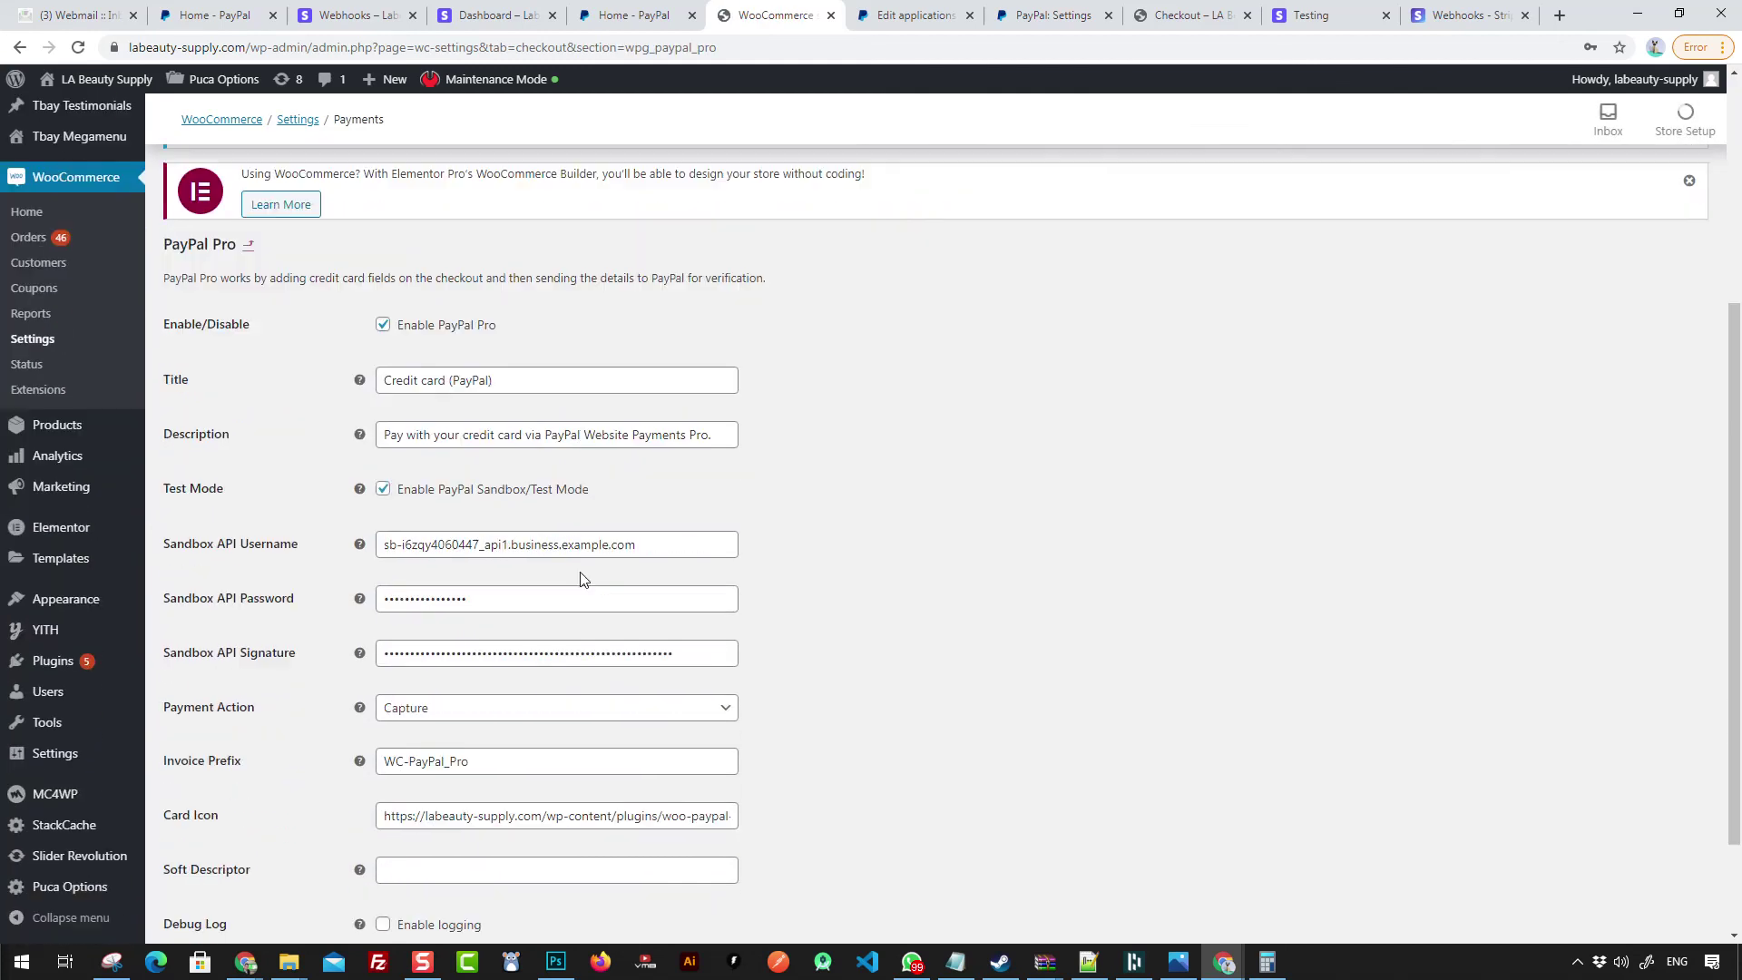
left_click(495, 492)
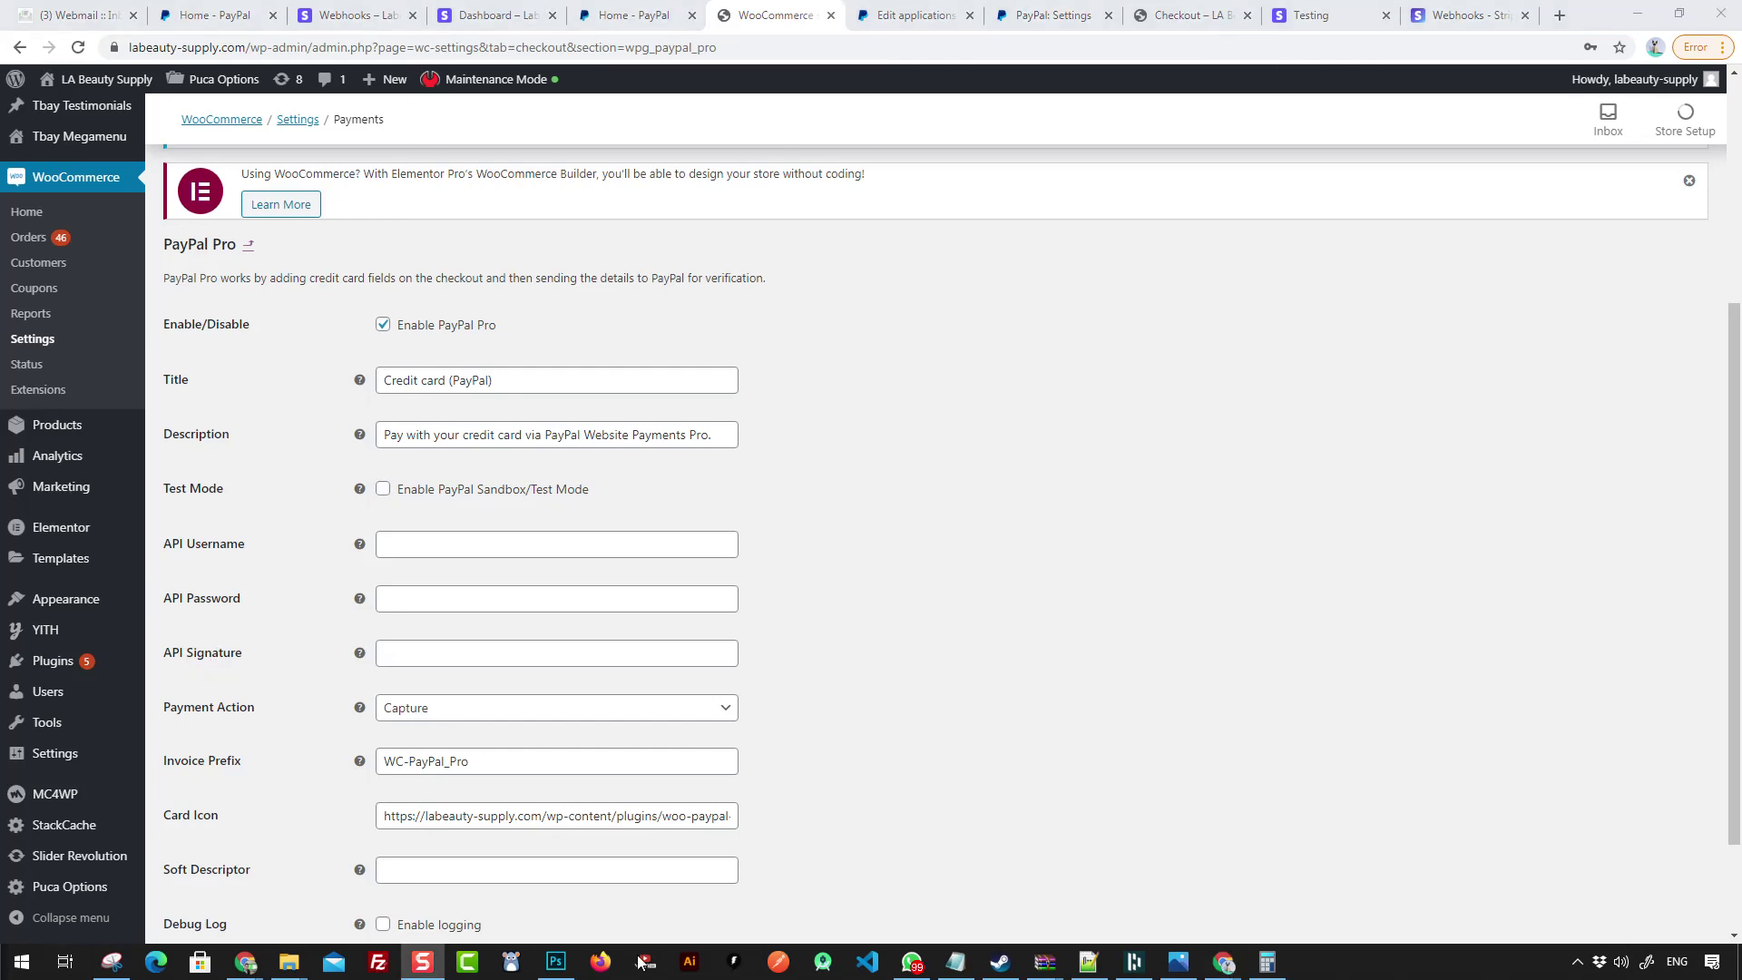
left_click(381, 325)
scroll(824, 599, "down", 2)
left_click(221, 859)
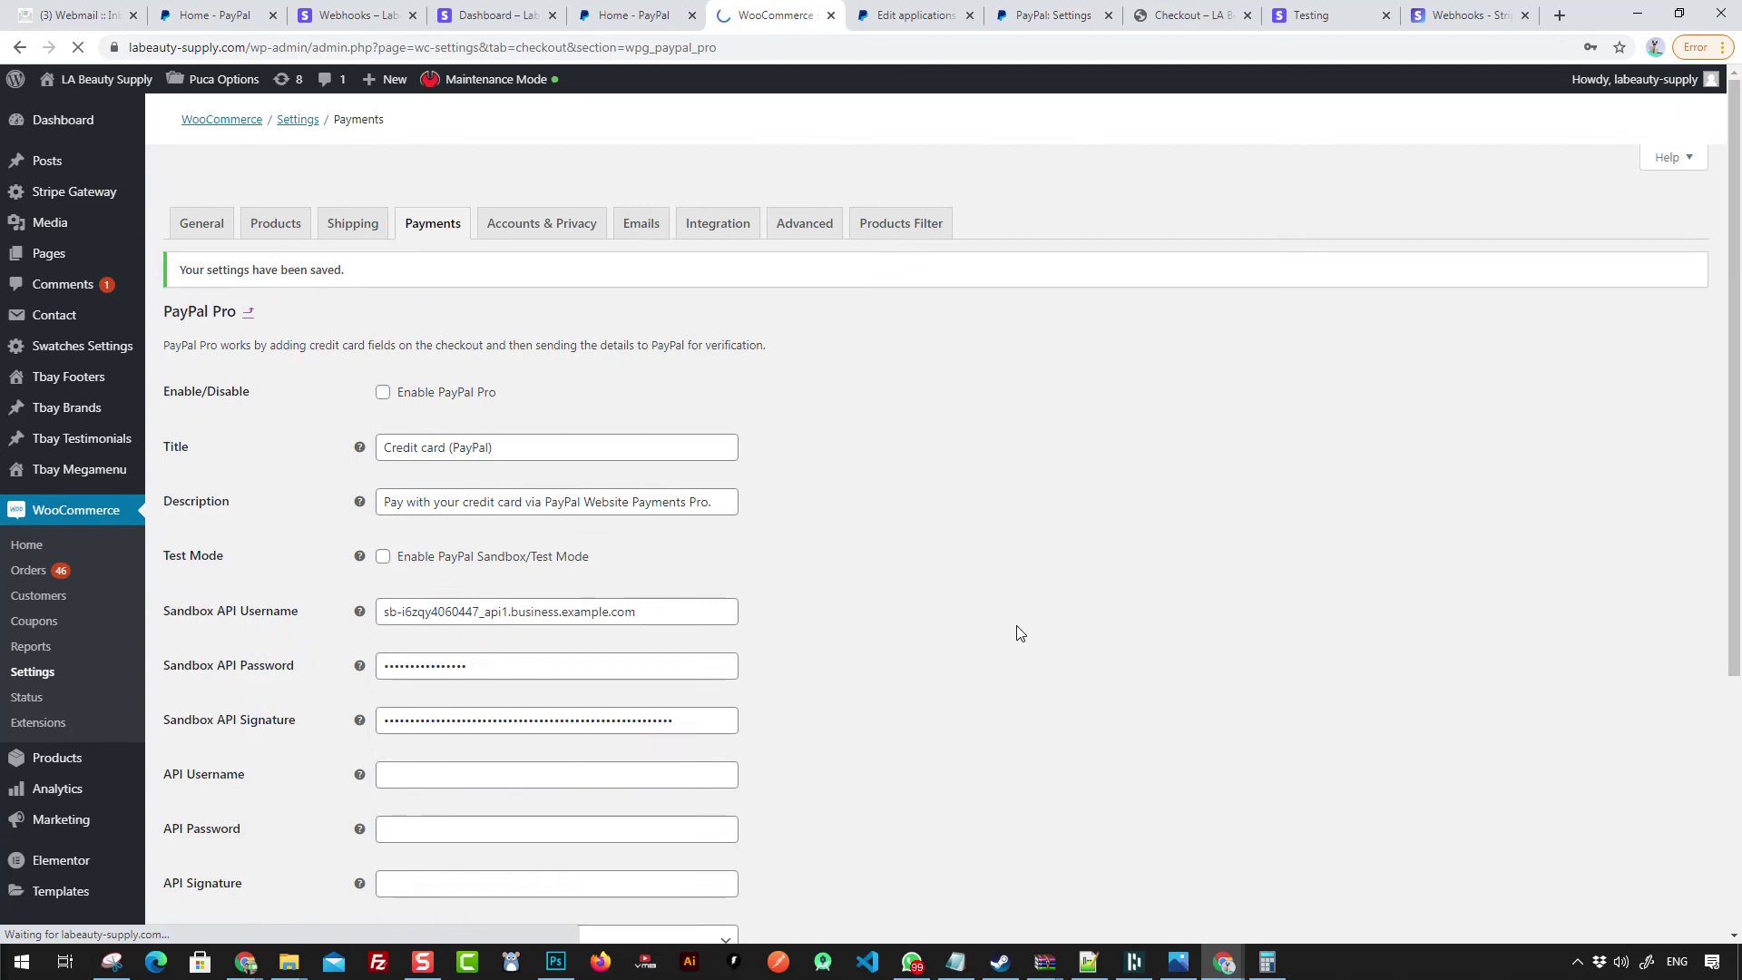
Step: Check the saved PayPal Pro settings and review which methods are enabled in the WooCommerce payment methods list
scroll(545, 504, "down", 2)
scroll(545, 505, "down", 3)
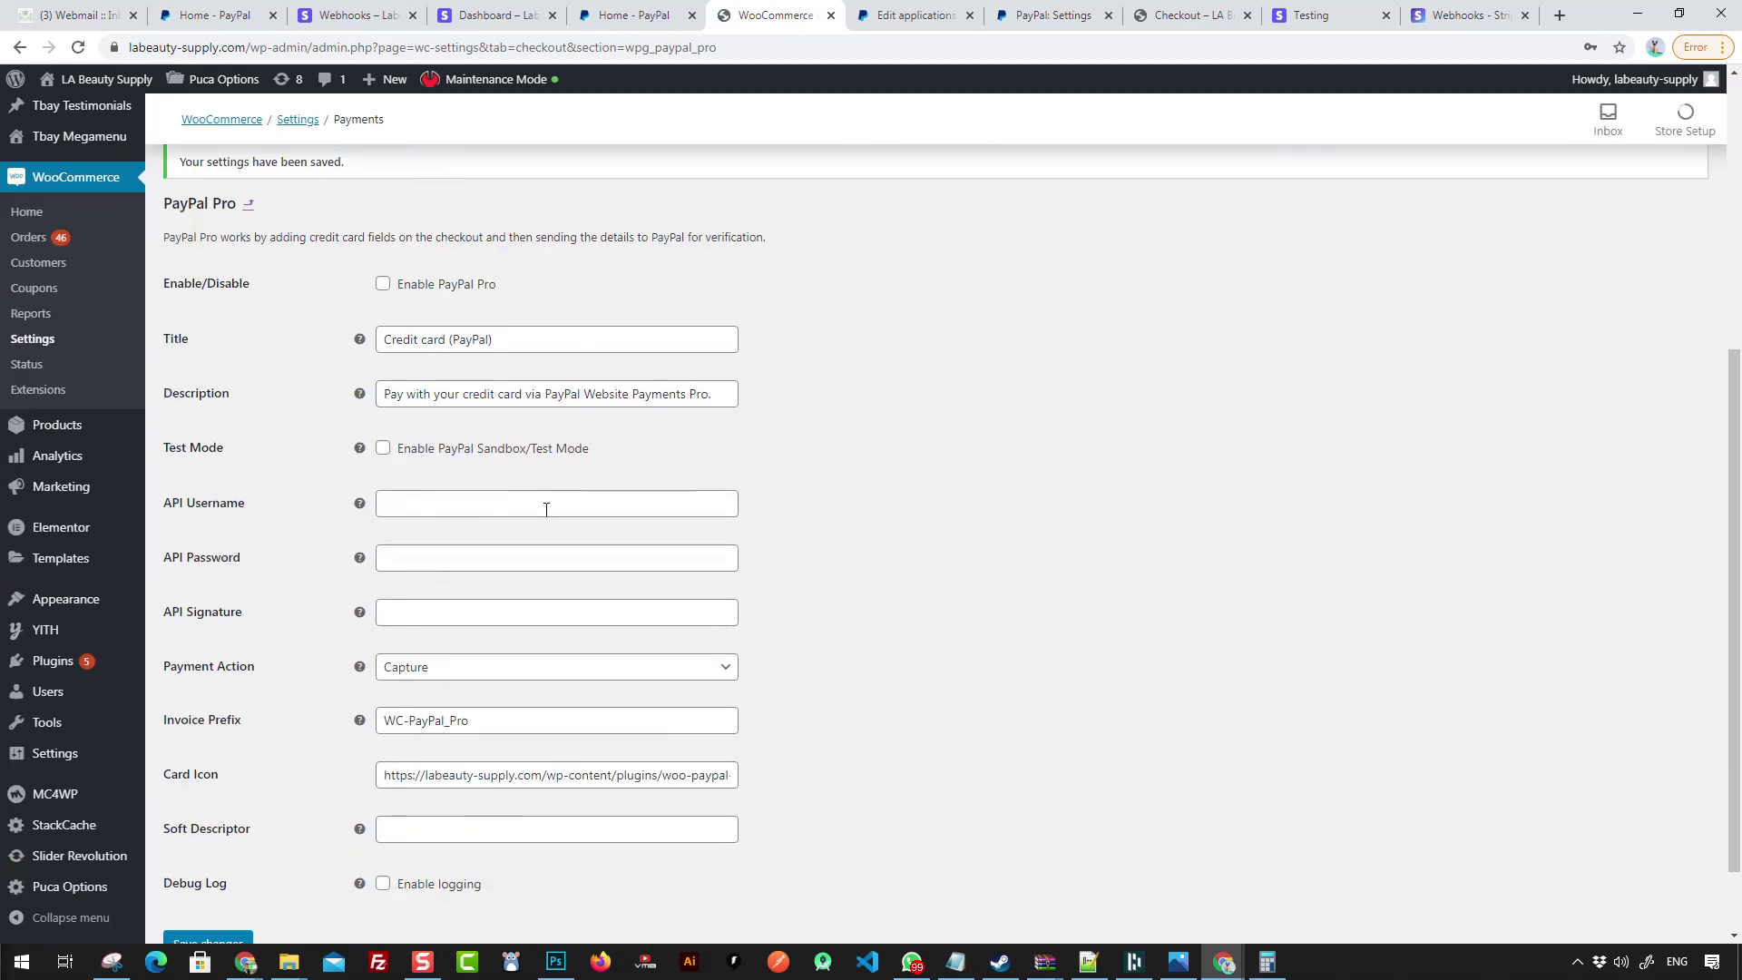
scroll(596, 336, "up", 4)
scroll(596, 336, "up", 1)
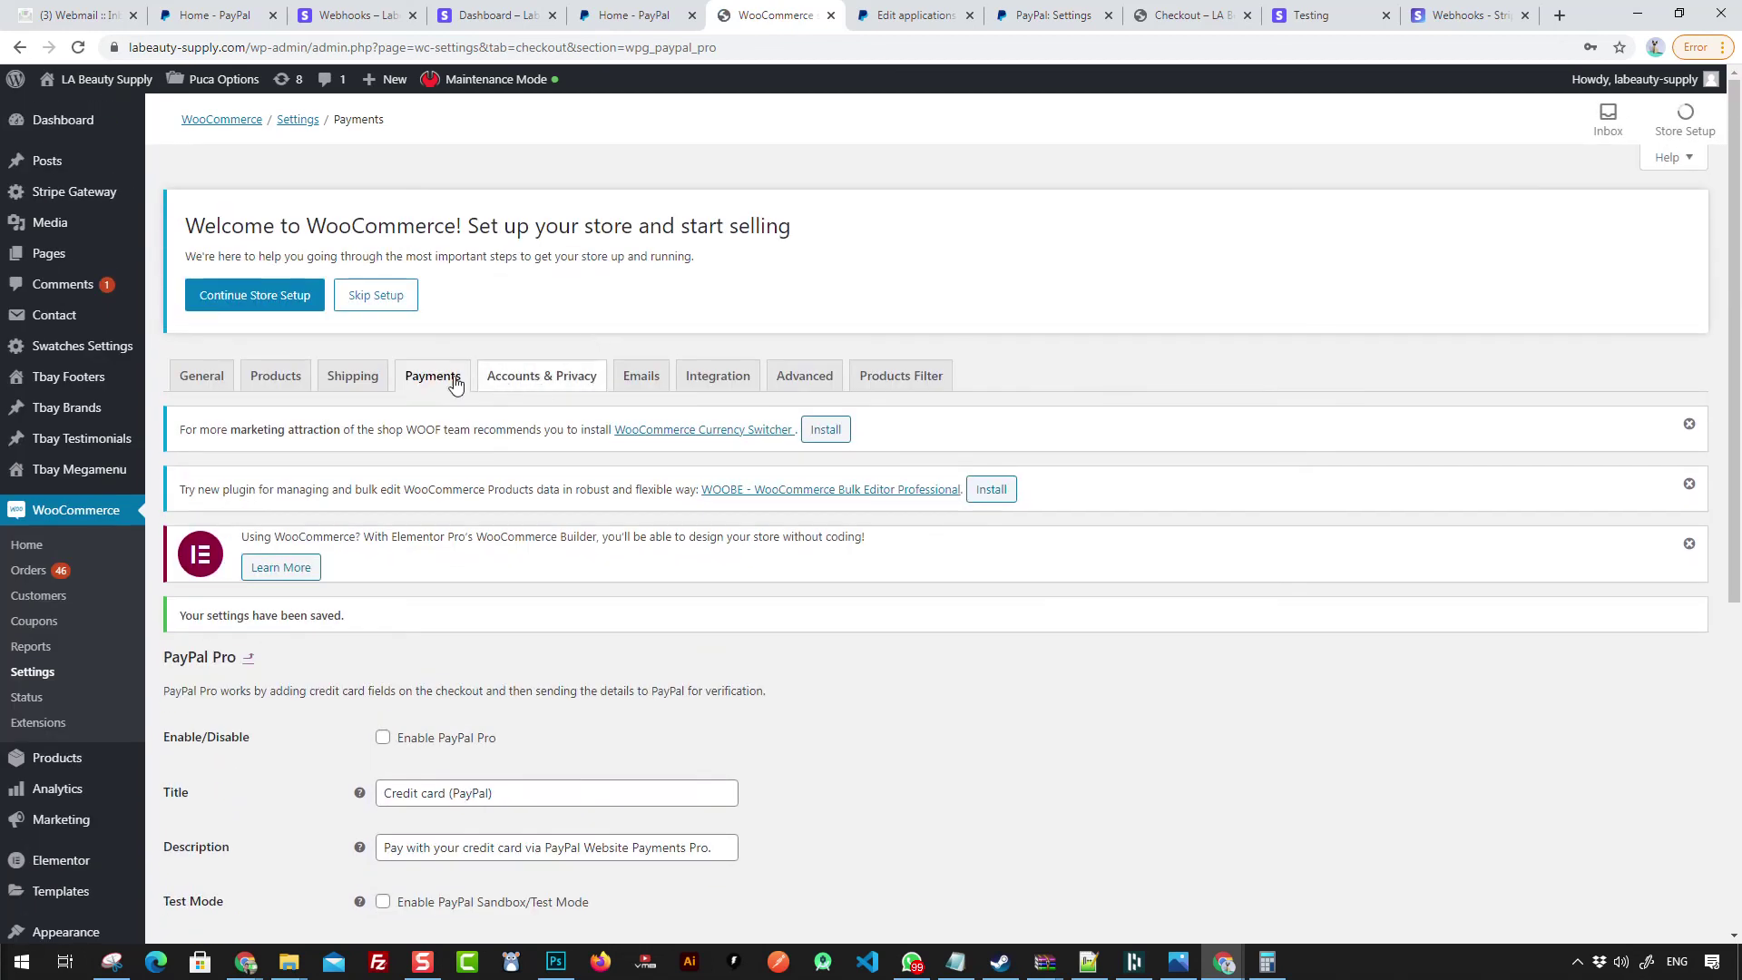
left_click(902, 377)
left_click(987, 155)
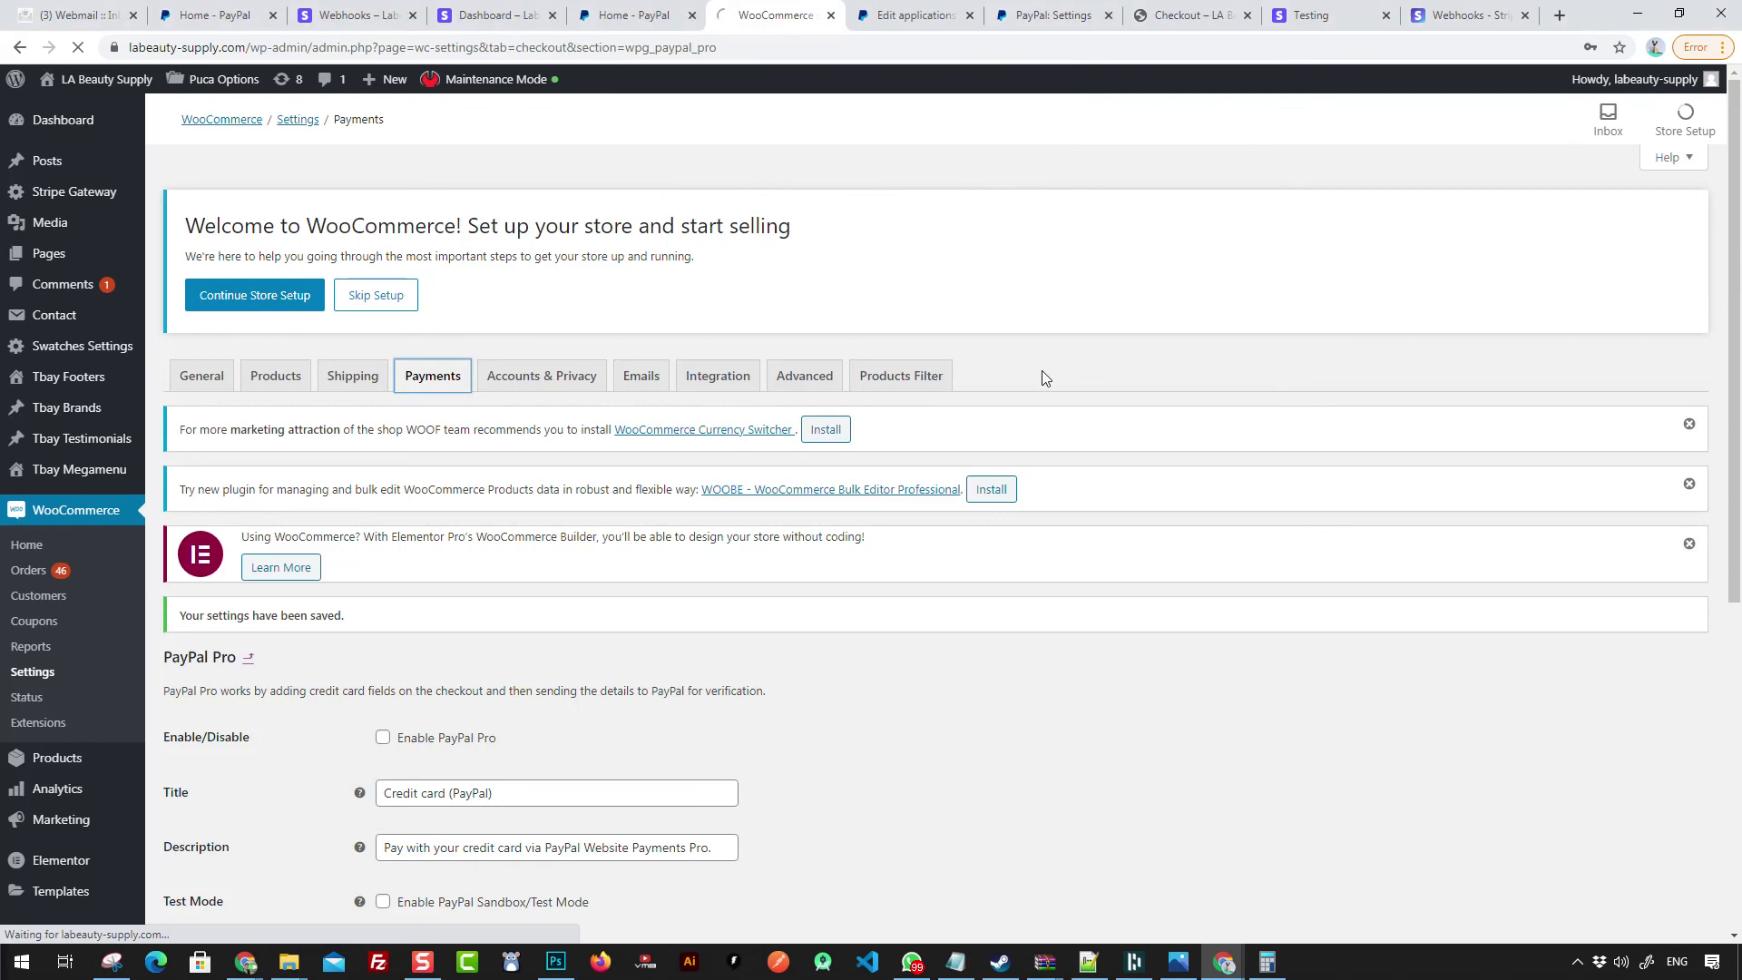
scroll(780, 521, "down", 8)
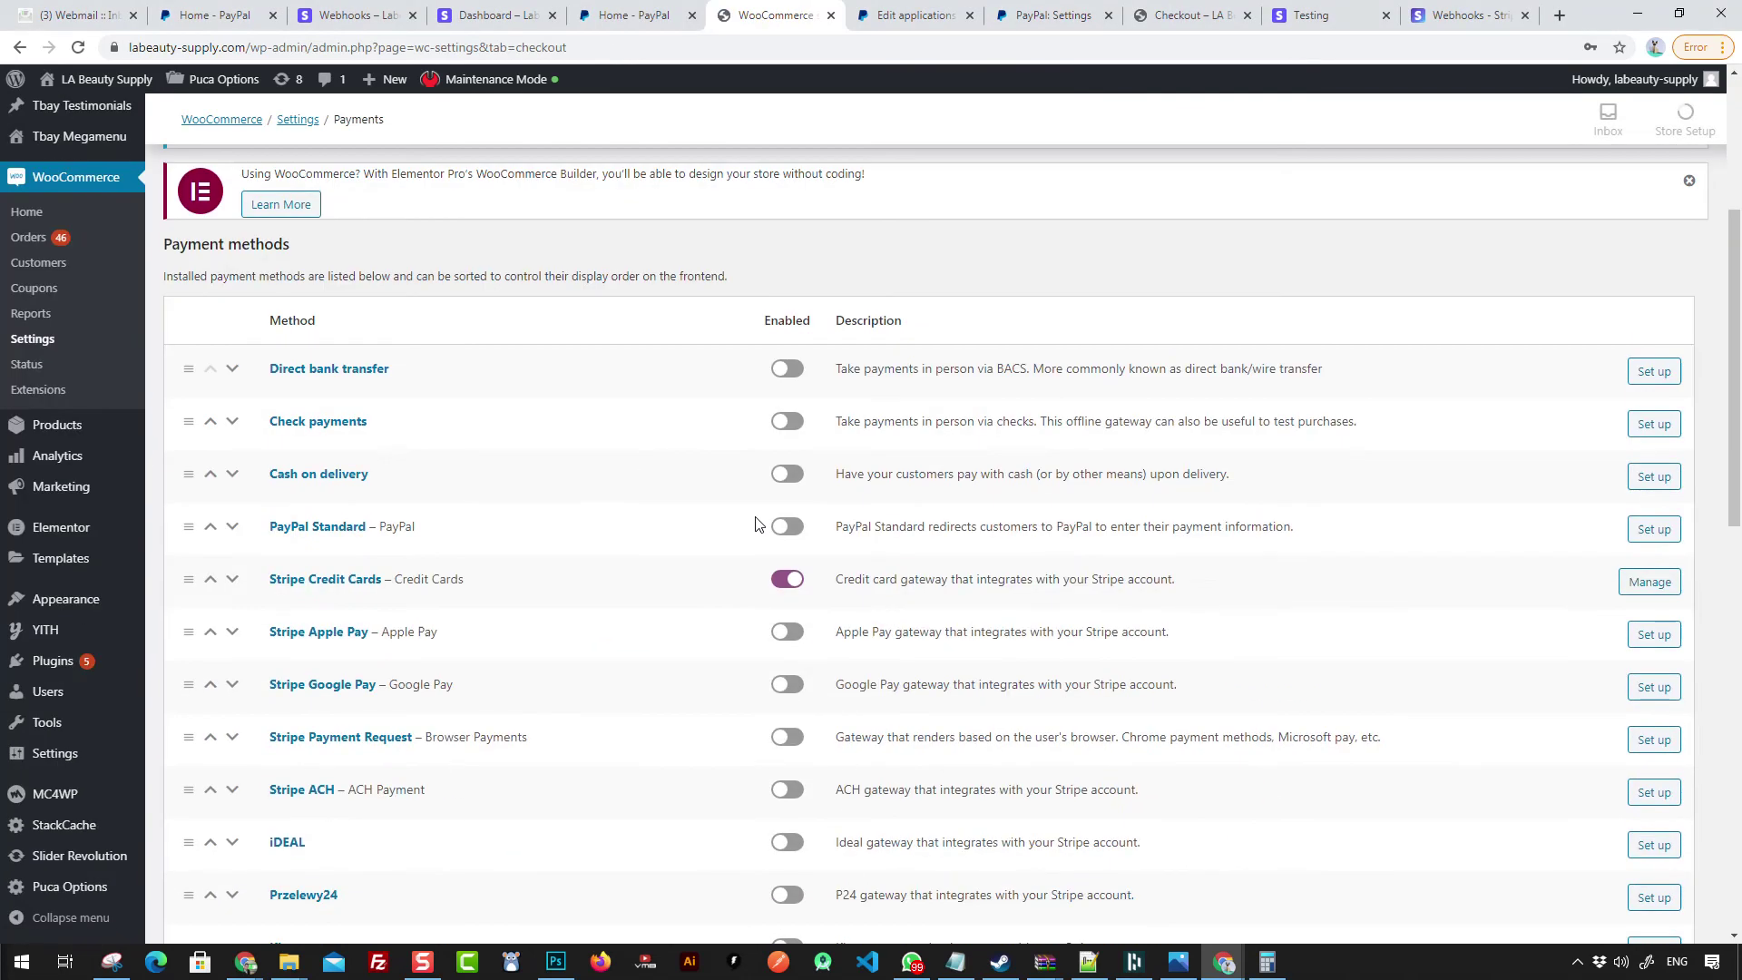
scroll(791, 526, "down", 6)
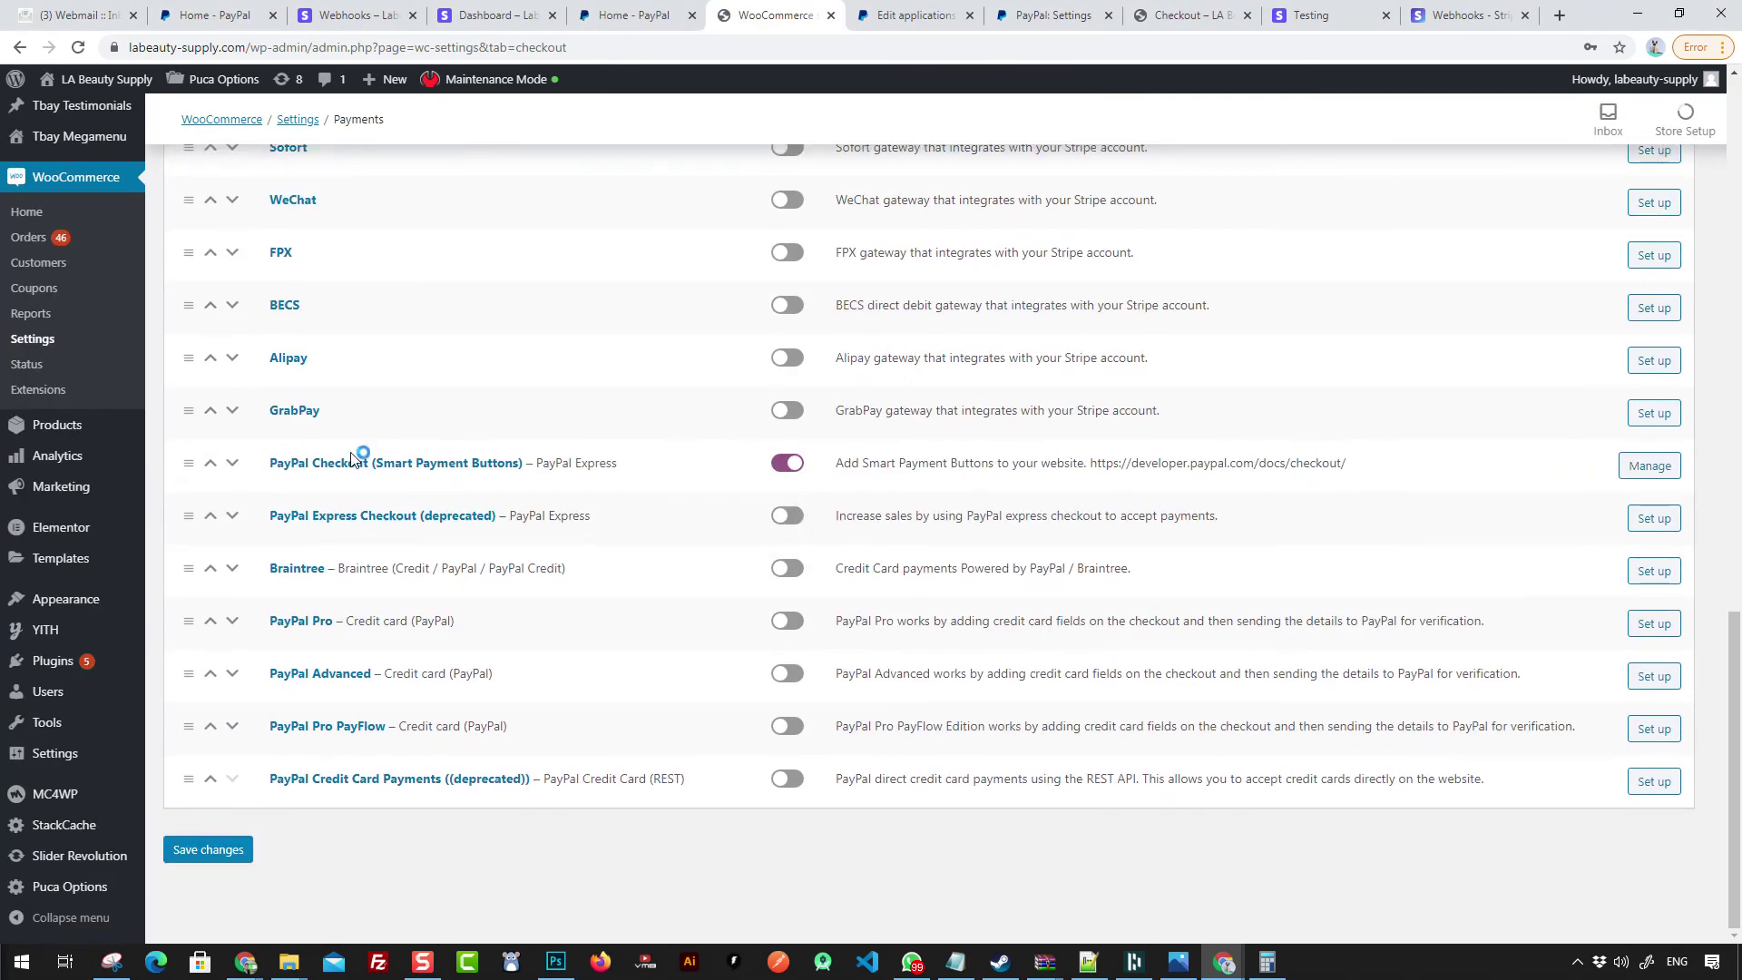
scroll(521, 497, "up", 9)
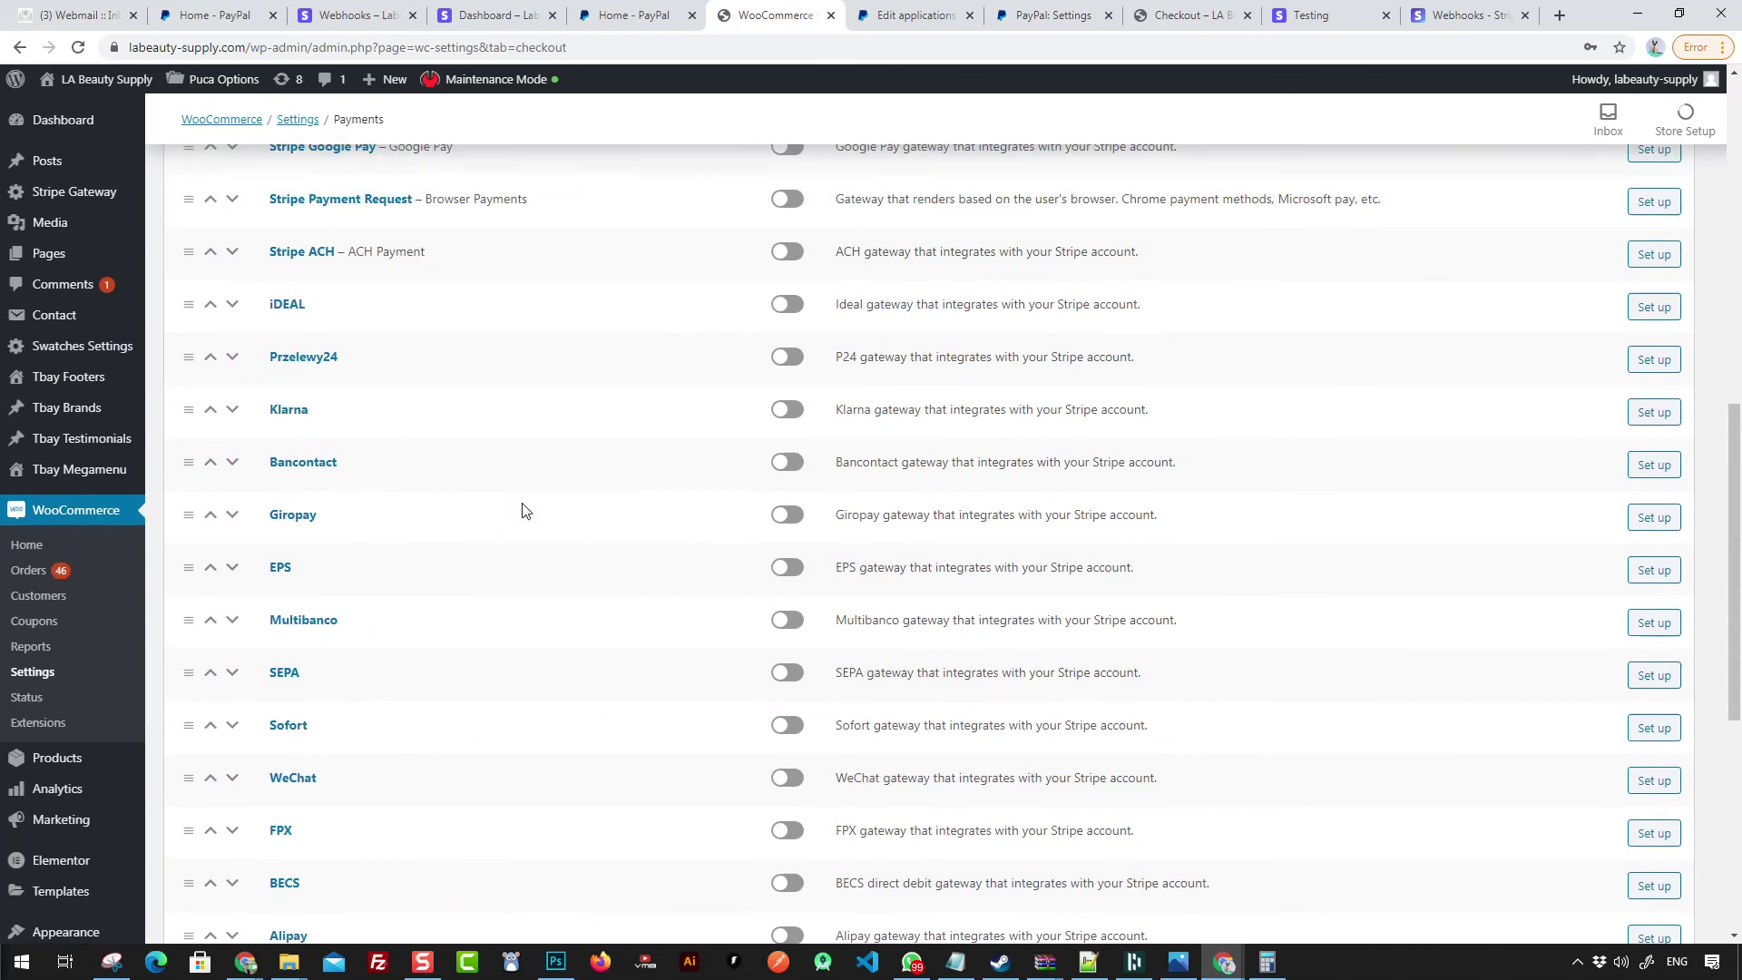
Step: Look through the full payment methods list to check the Stripe Credit Cards and PayPal Checkout (Smart Payment Buttons) enabled states
scroll(531, 490, "up", 4)
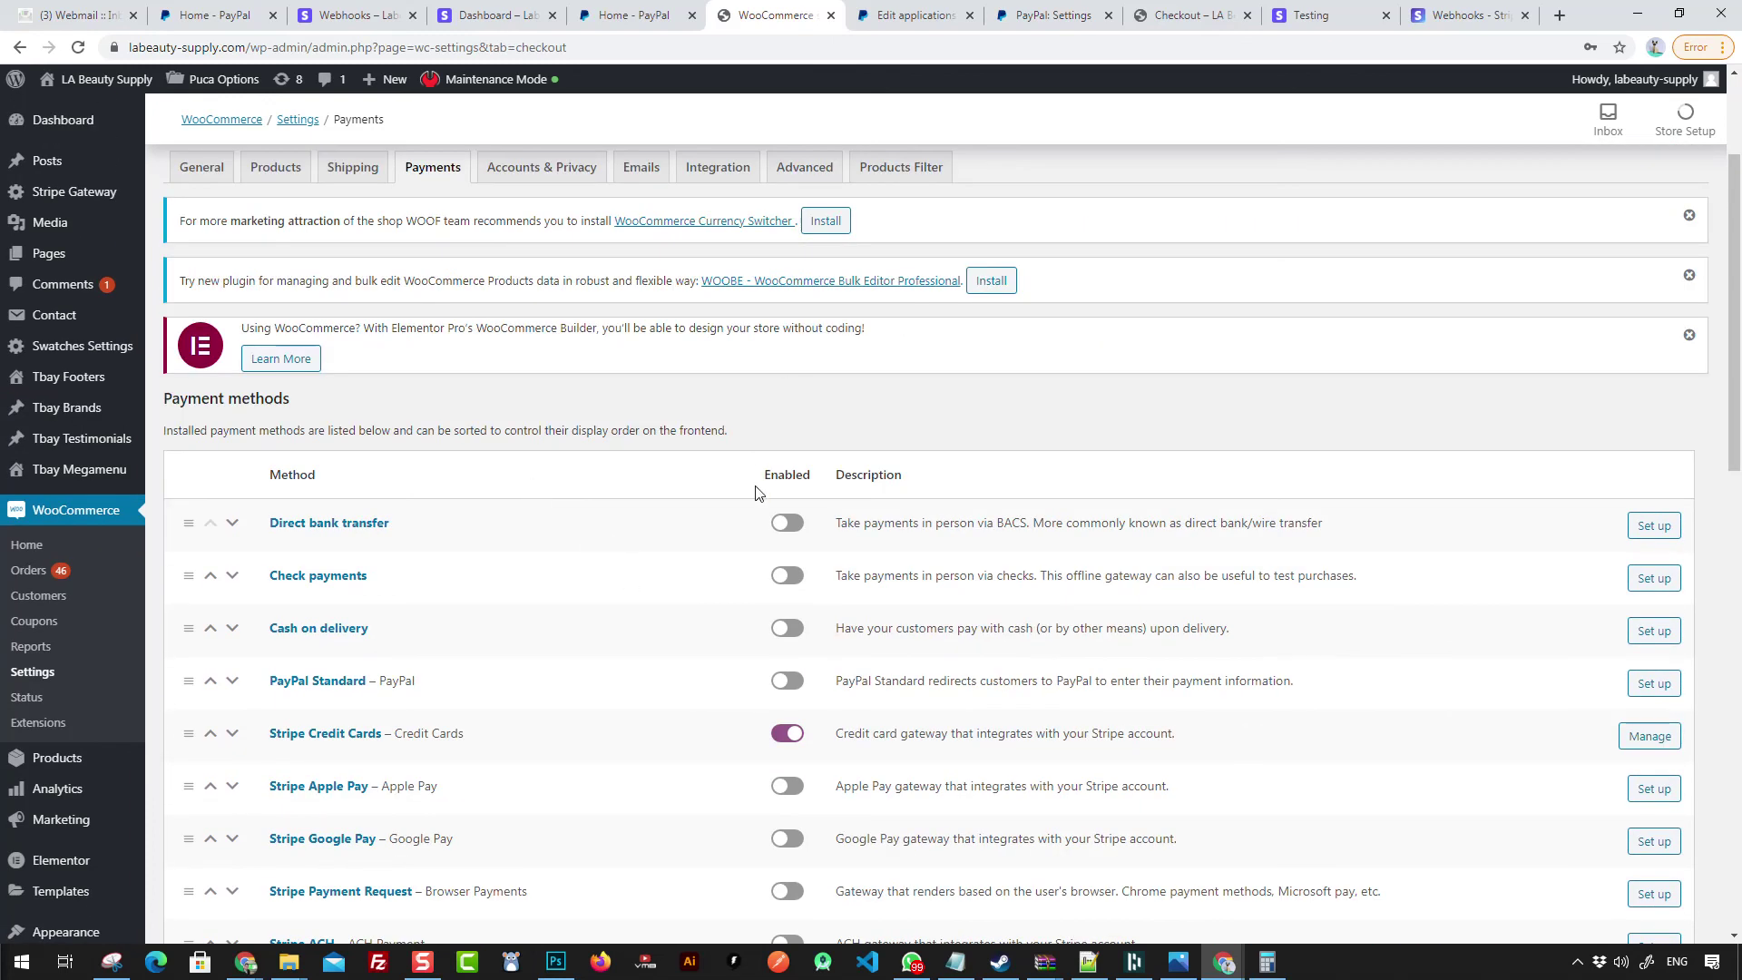
scroll(735, 508, "down", 2)
scroll(510, 505, "down", 7)
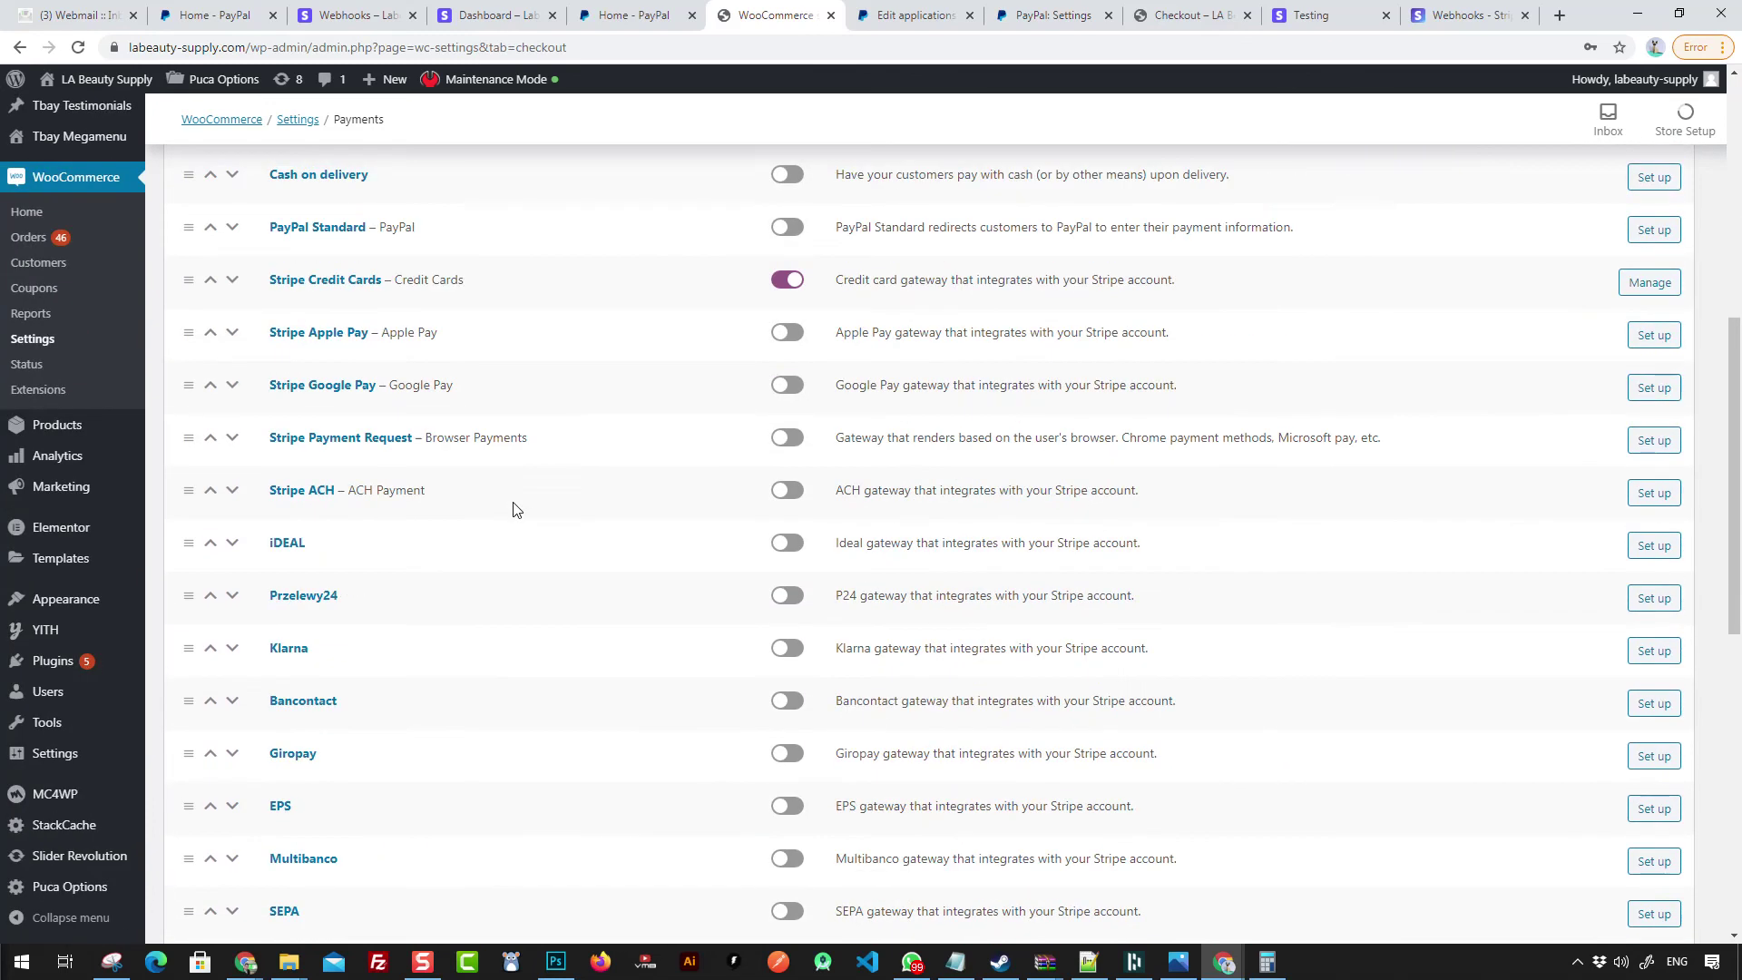
scroll(526, 533, "down", 3)
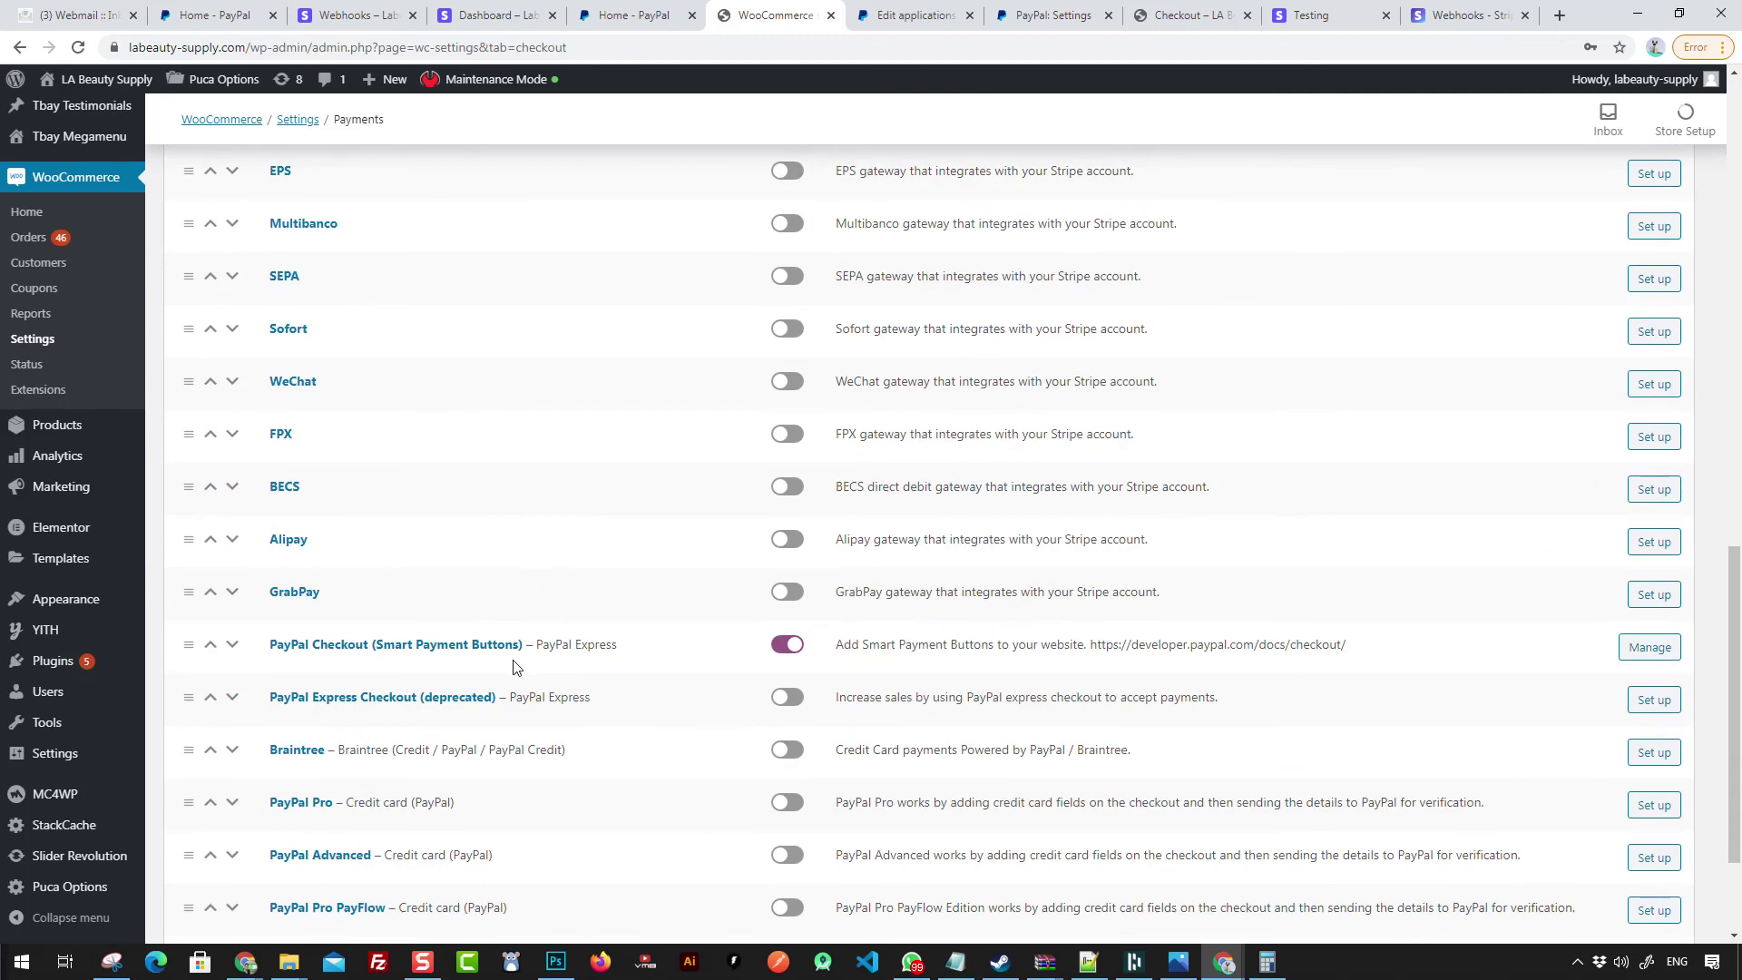
scroll(512, 667, "up", 8)
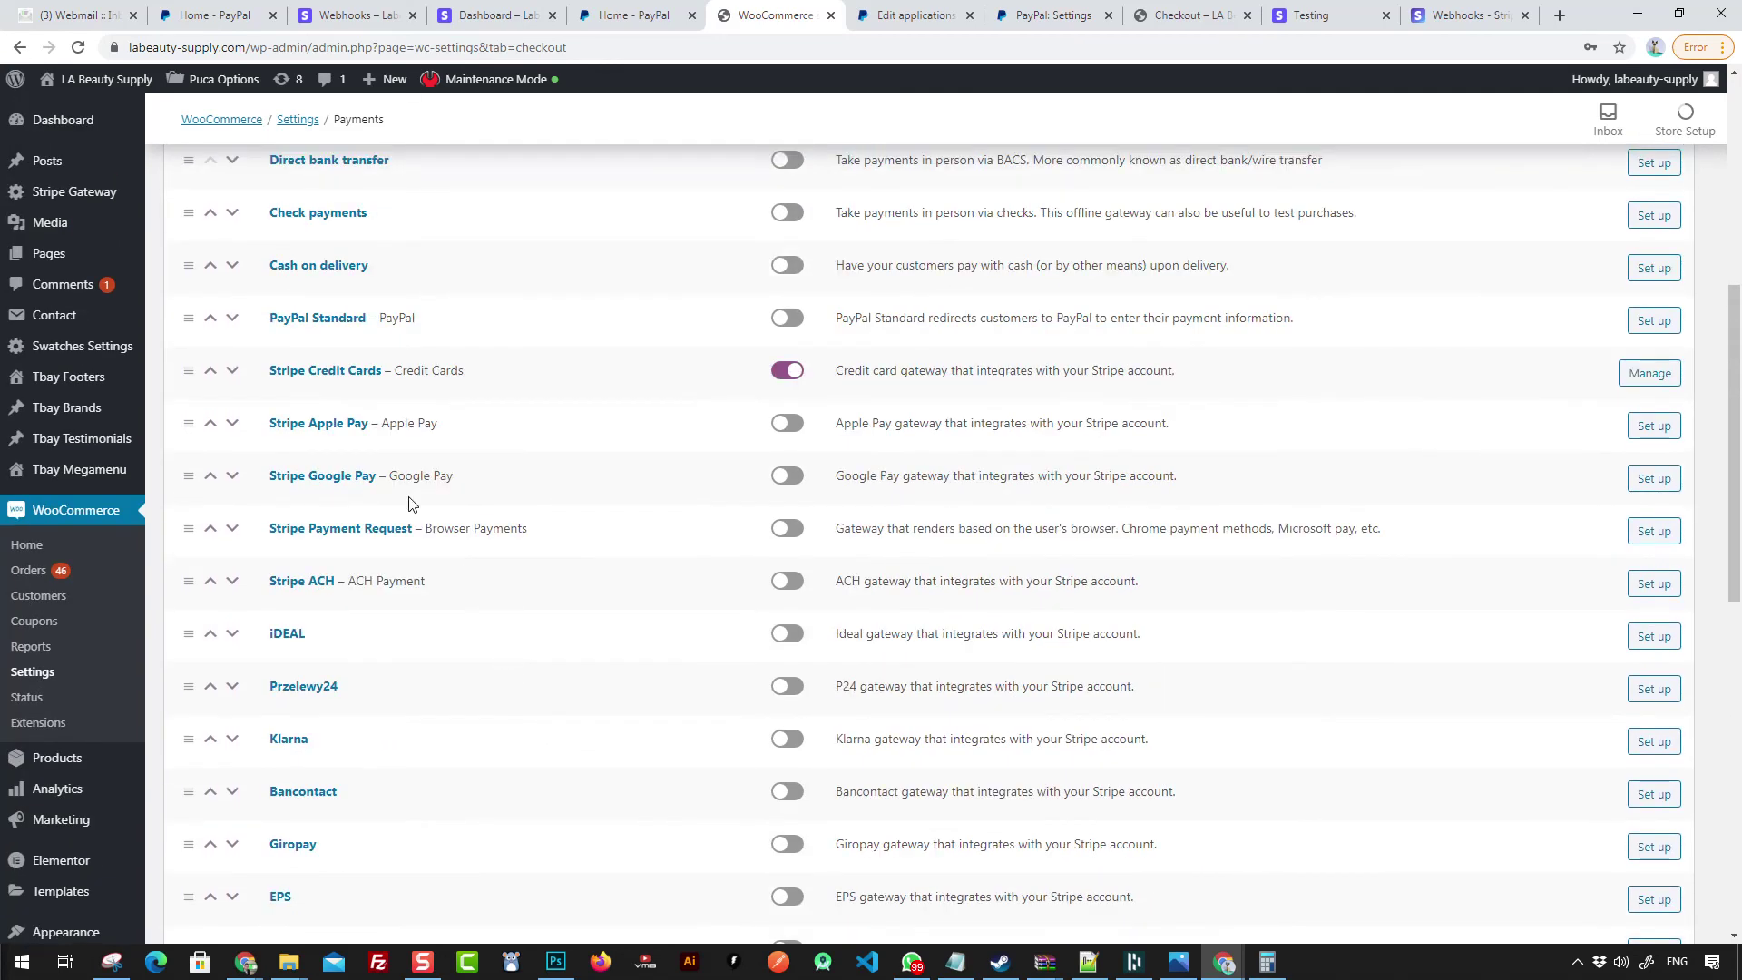
scroll(533, 400, "down", 10)
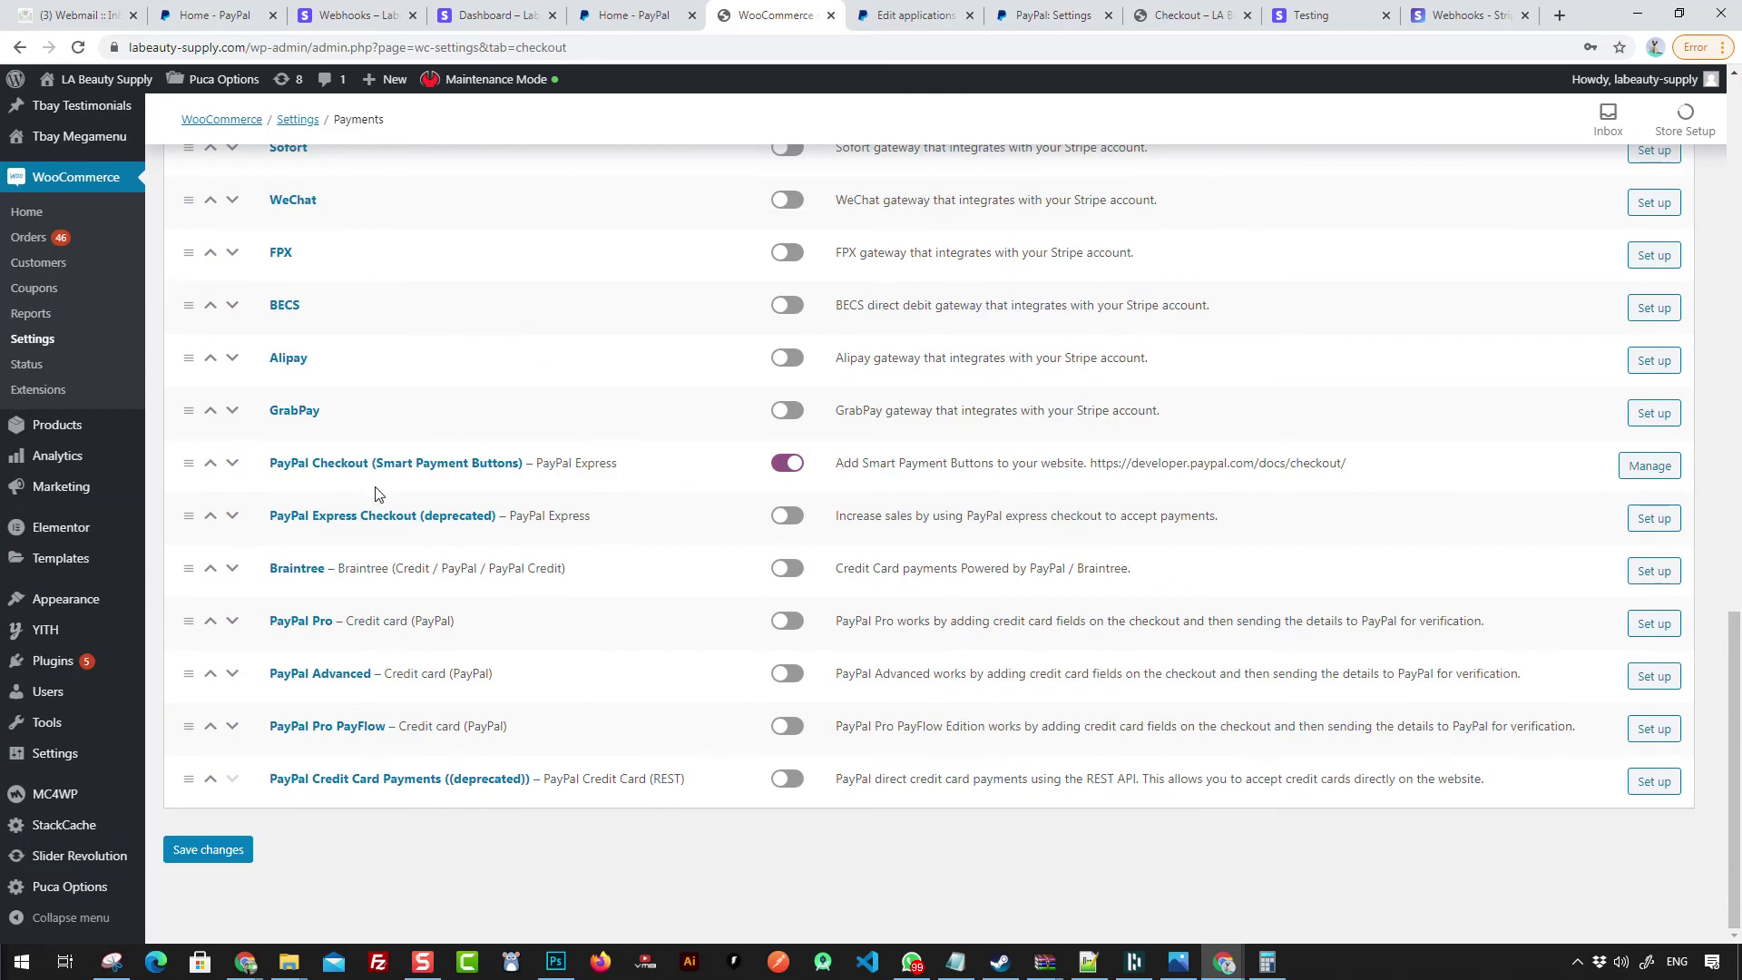
scroll(749, 574, "up", 1)
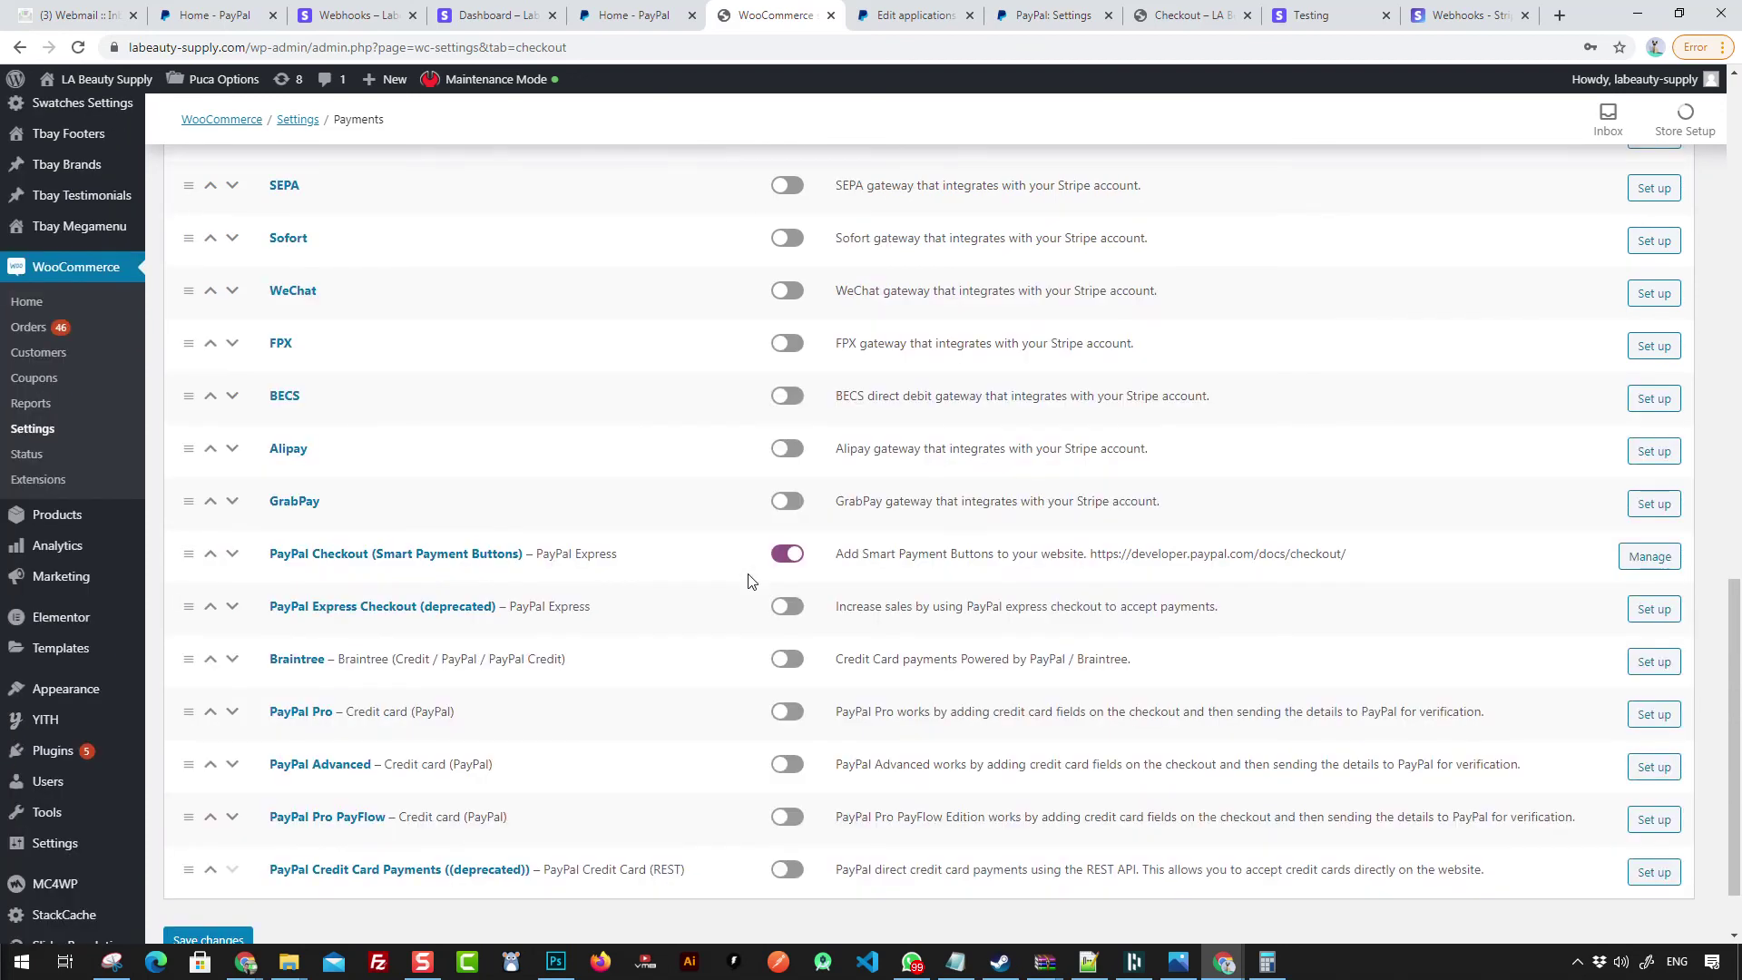